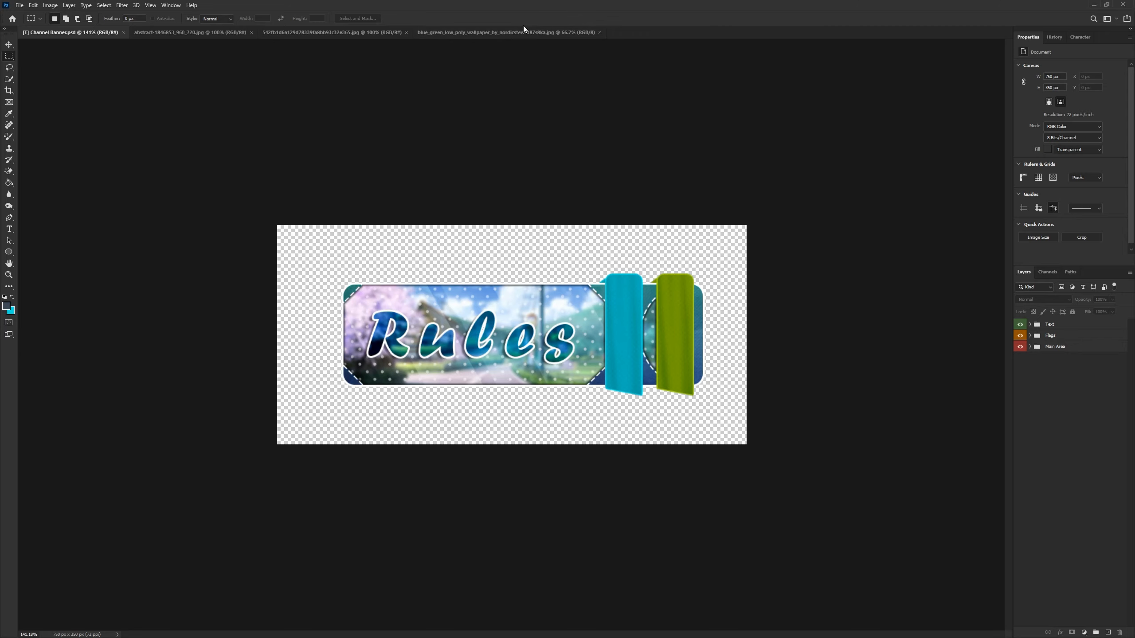
Step: Create a new document 750 px wide and 350 px high
left_click(19, 5)
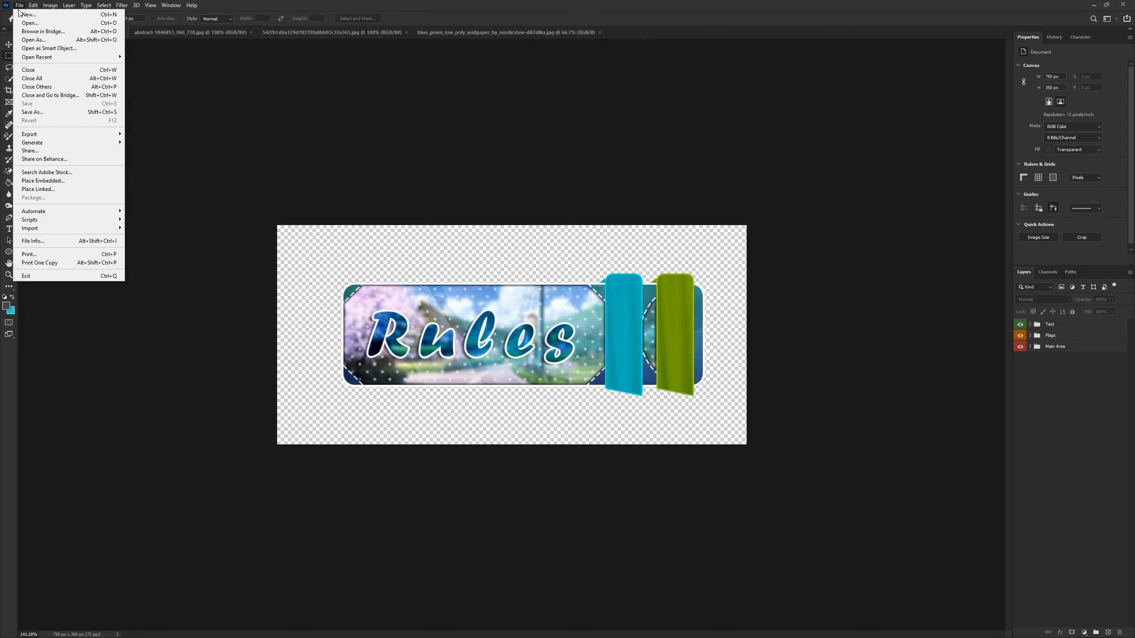
left_click(22, 13)
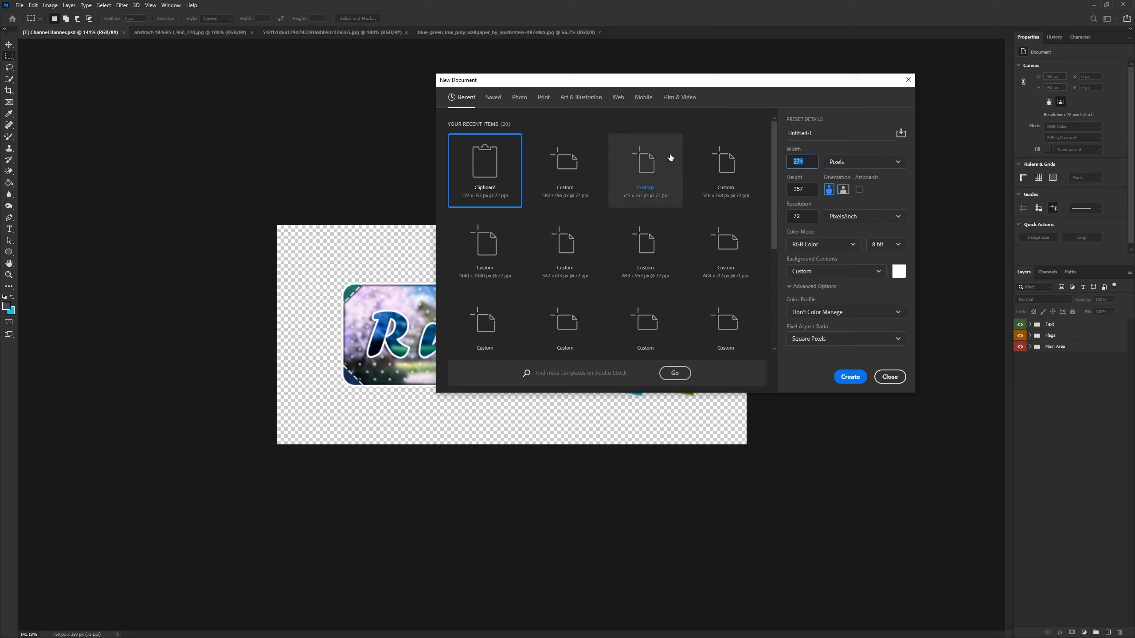
type("750")
key("Tab")
type("35")
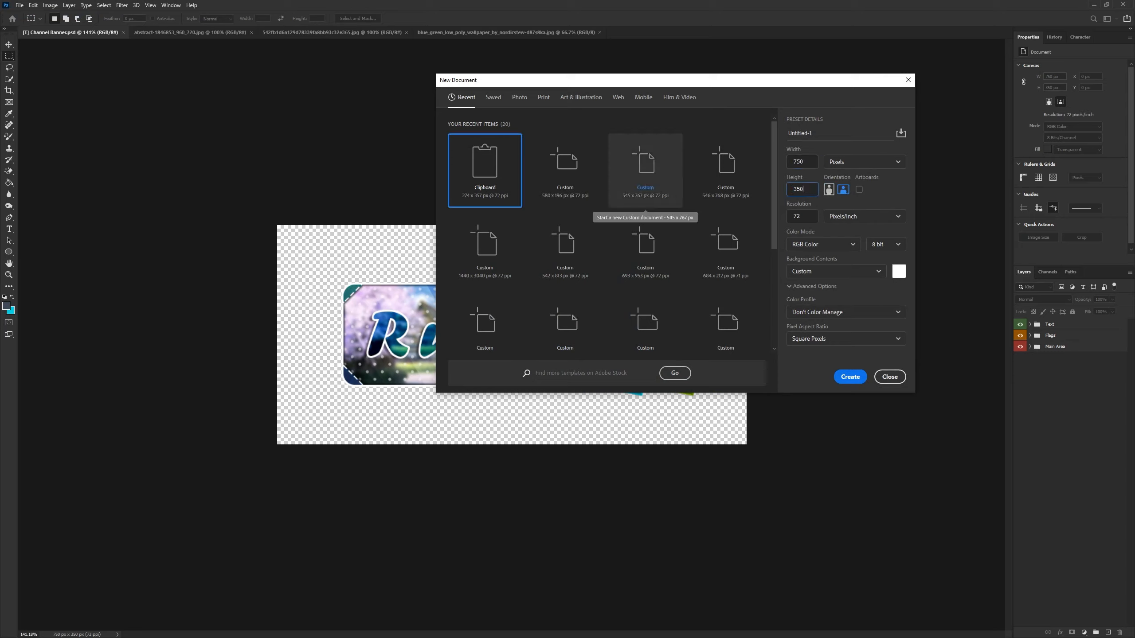
left_click(850, 377)
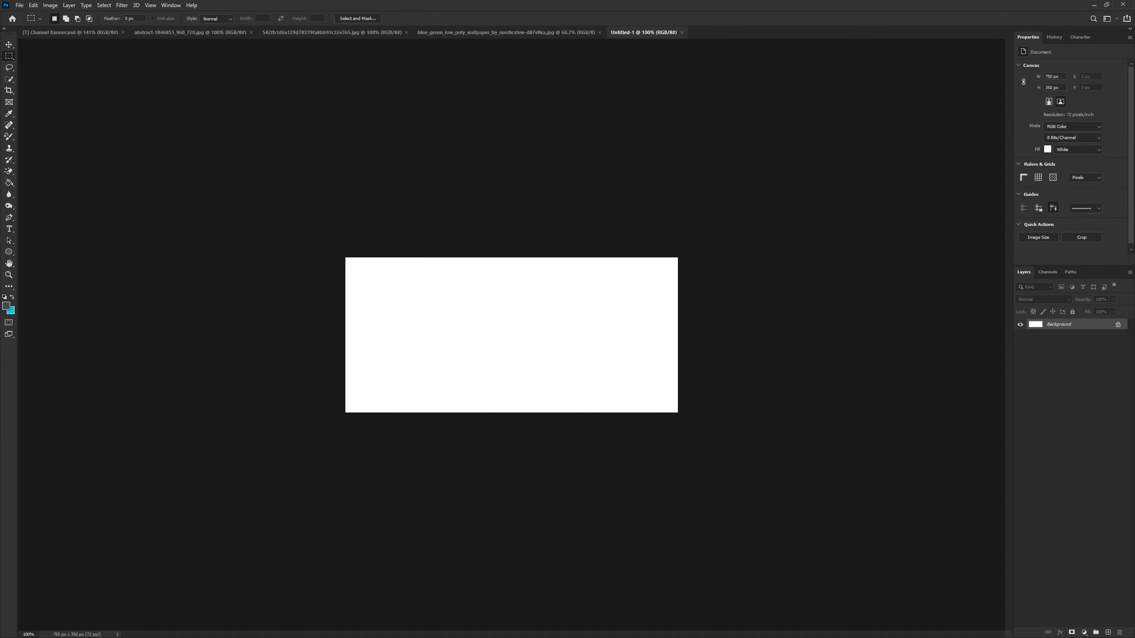
Step: Activate the Rounded Rectangle tool and replace the white Background layer with a new empty layer
left_click(9, 252)
left_click(40, 261)
scroll(529, 315, "up", 5)
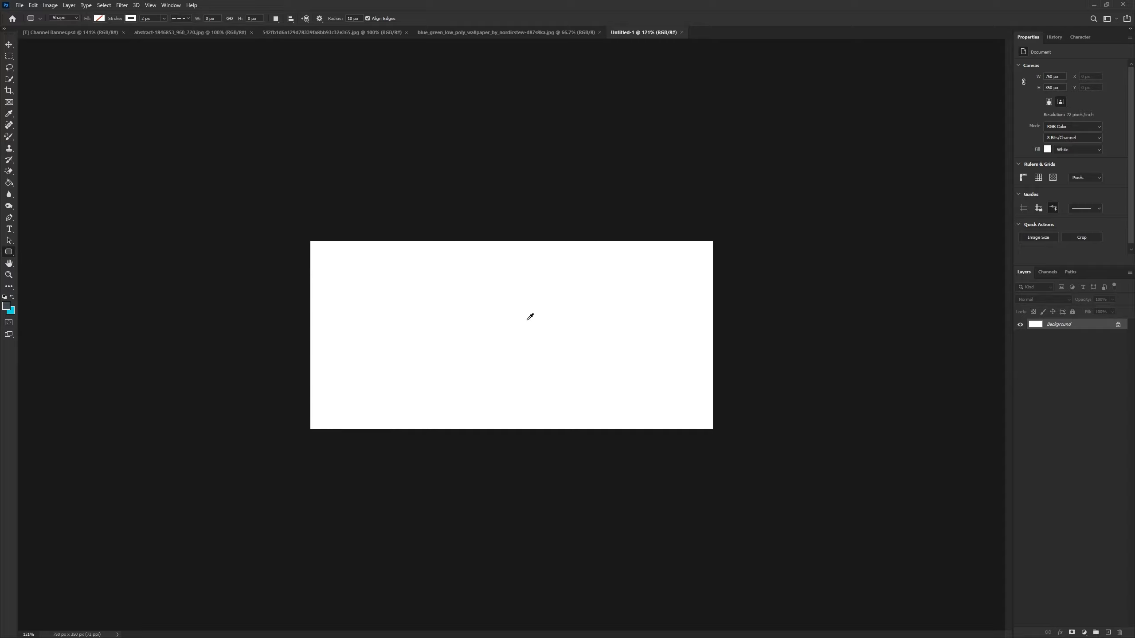
left_click(1109, 632)
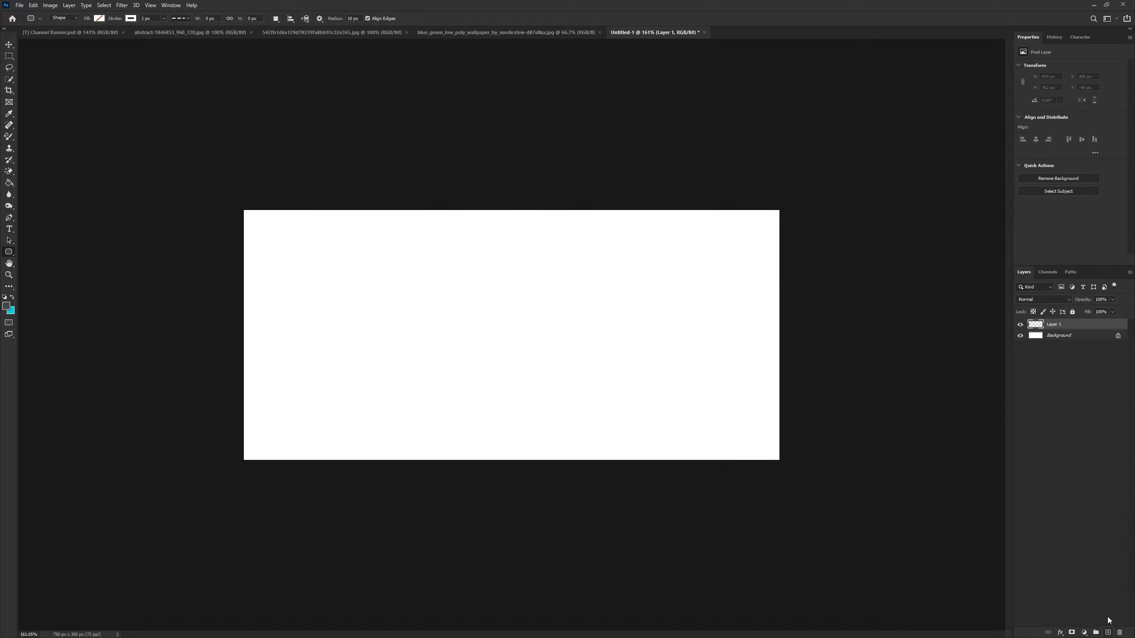
left_click(1065, 340)
key("Delete")
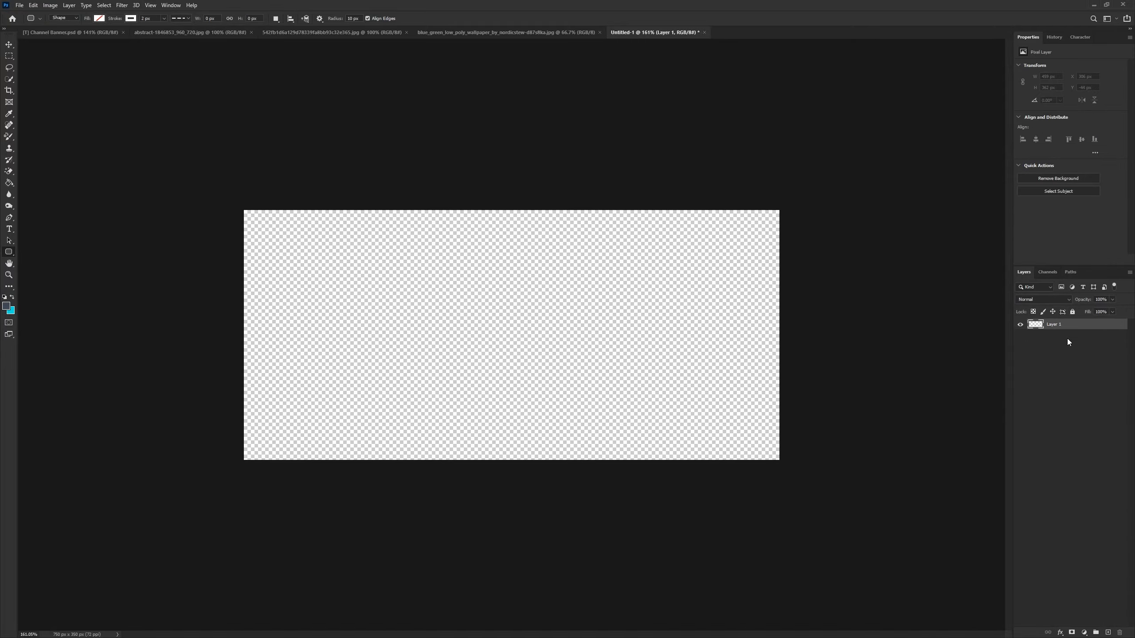
Step: Draw a rounded rectangle about 470 × 176 px and set all its corner radii to 18 px
scroll(370, 325, "up", 4)
left_click_drag(192, 271, 477, 375)
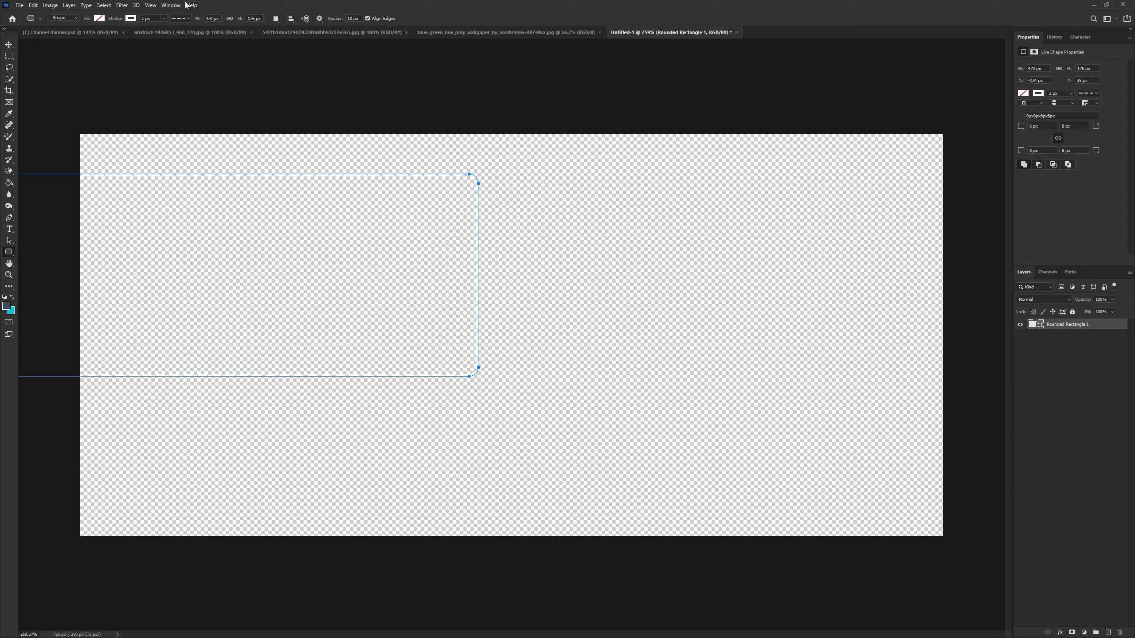
left_click(170, 5)
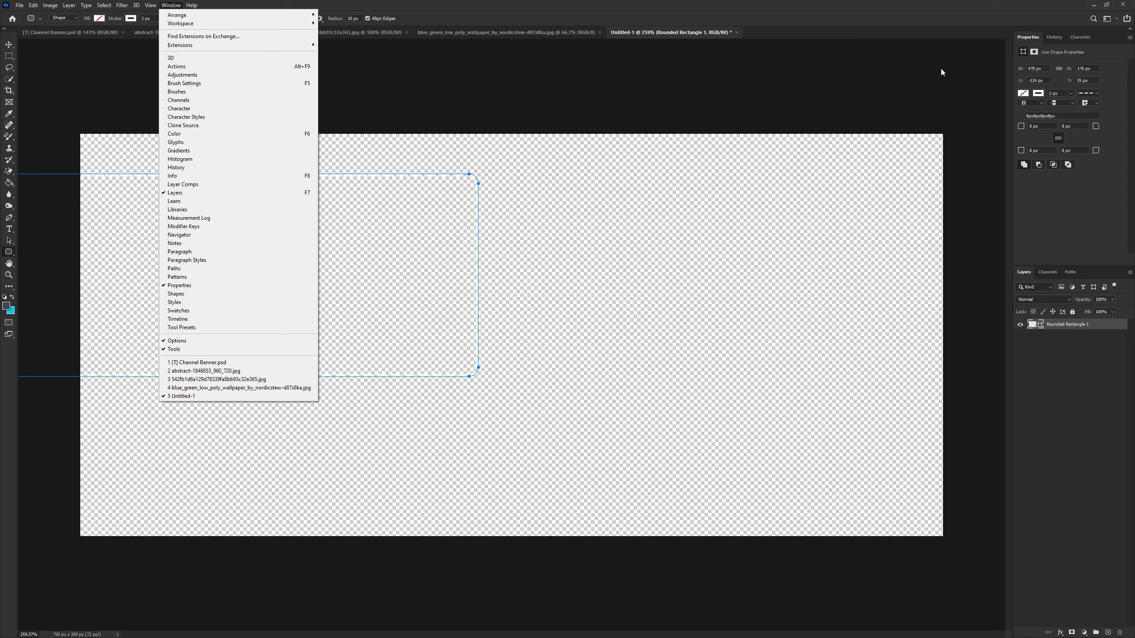
left_click(891, 16)
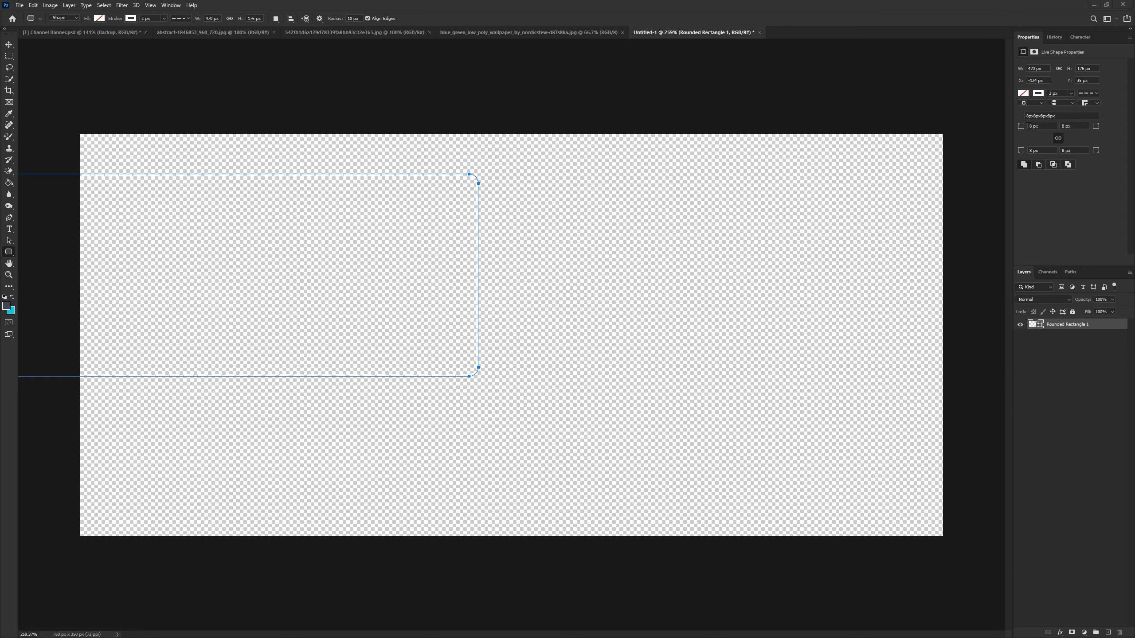
left_click(1052, 127)
type("18")
key("Return")
Step: Remove the rounded rectangle's stroke and fill it with the solid colour #3d4956
left_click(1039, 93)
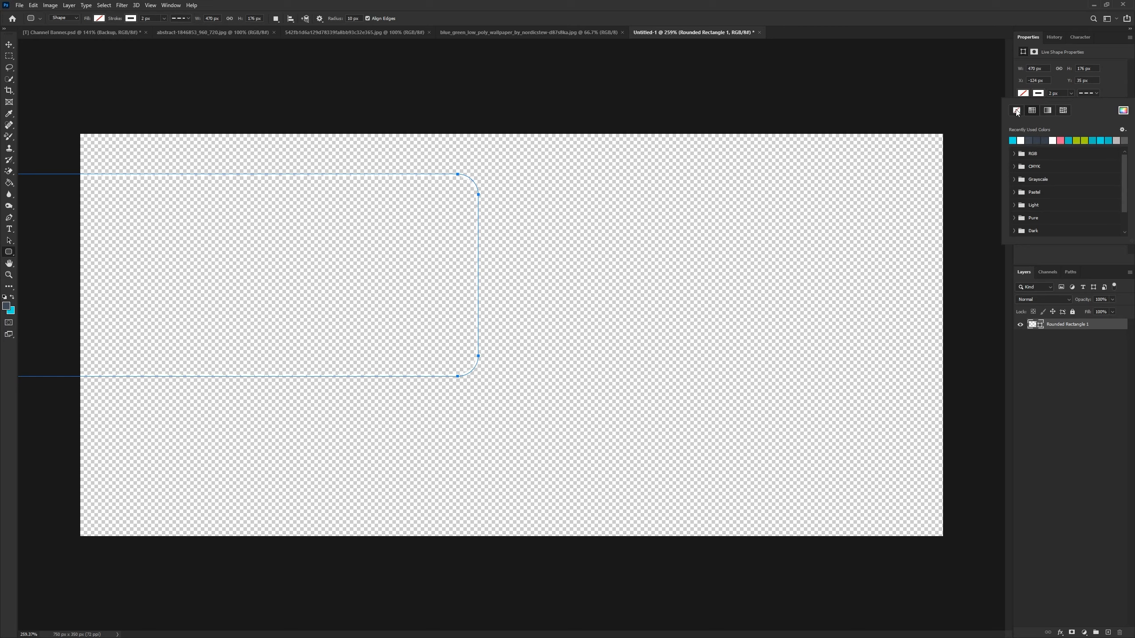
left_click(1123, 110)
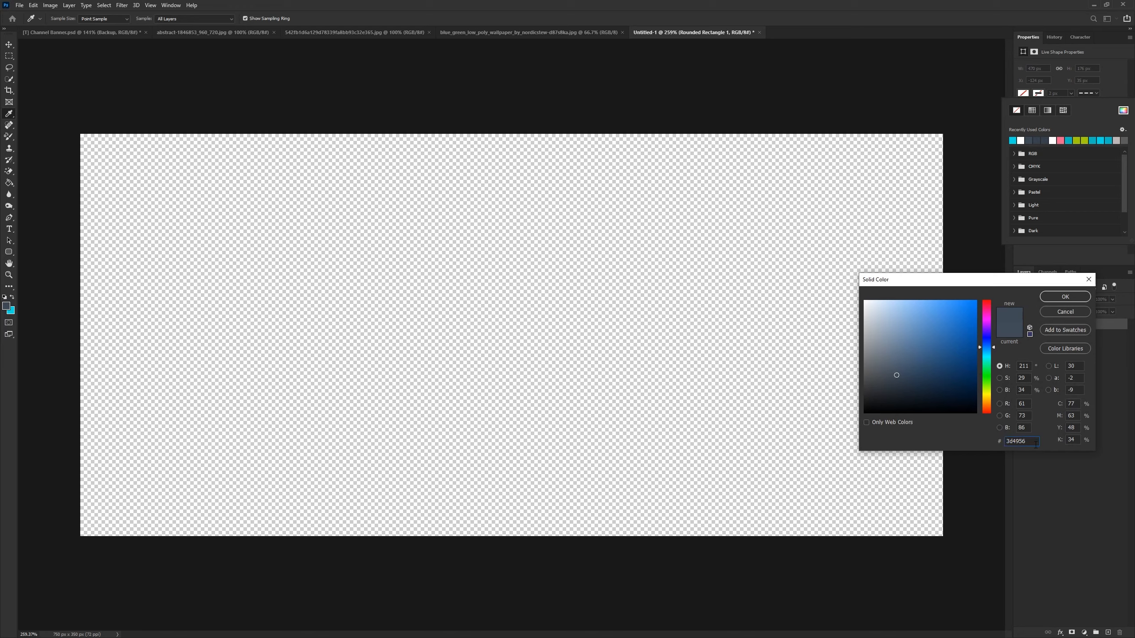
left_click(1067, 299)
key("Escape")
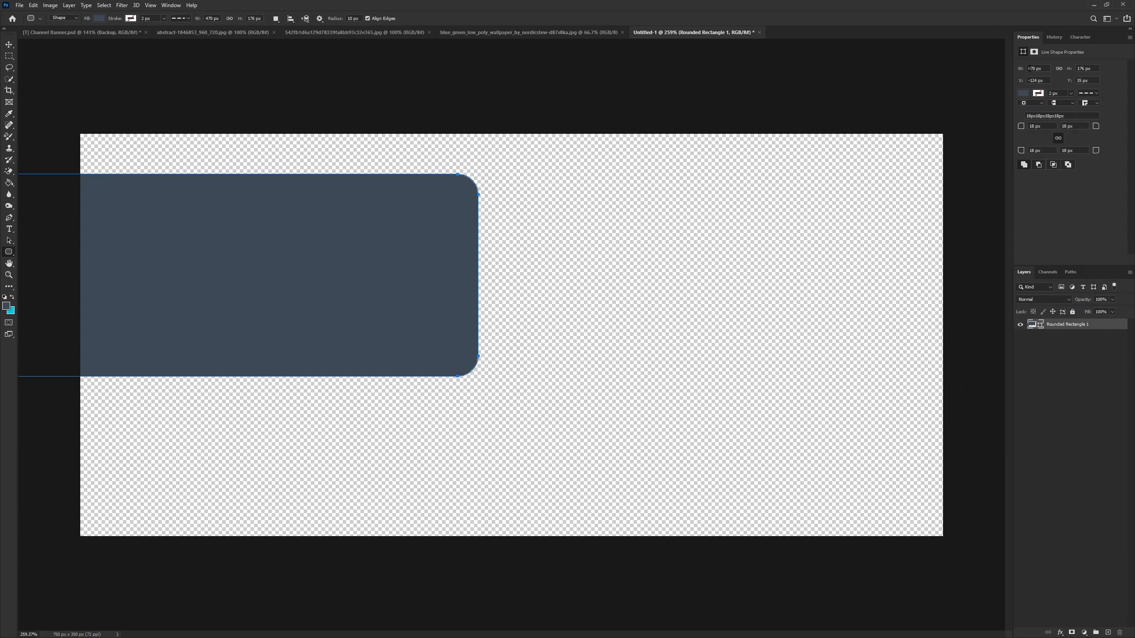
Step: Resize the rounded rectangle to 570 × 160 px and move it to the centre of the canvas
left_click(1045, 69)
type("570")
key("Return")
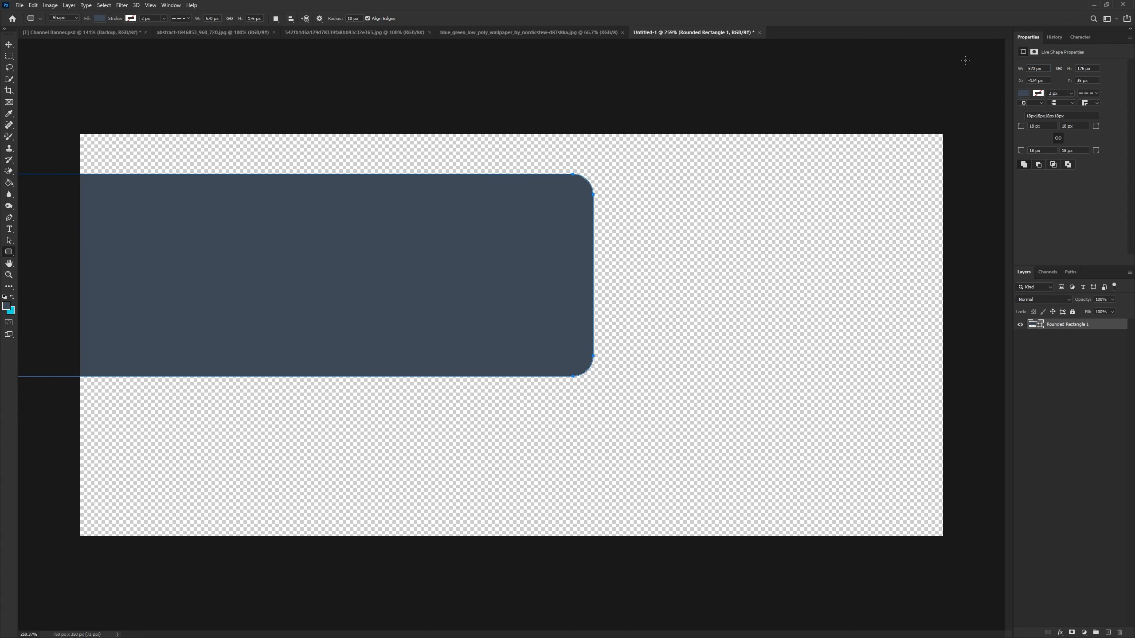
left_click(1095, 70)
type("160")
key("Return")
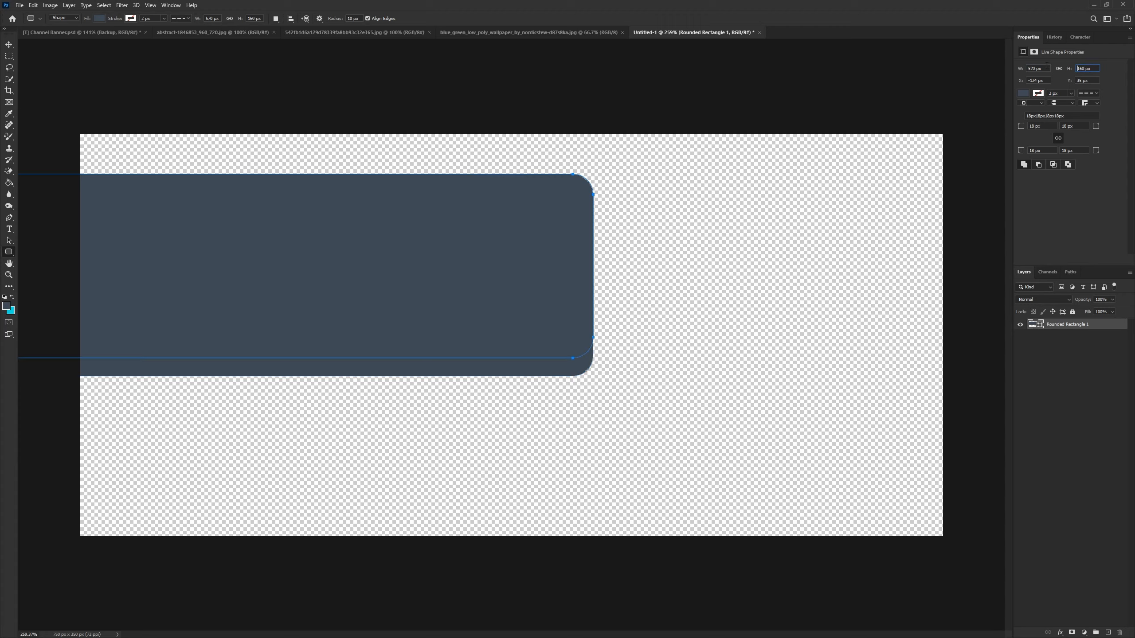
left_click(5, 43)
left_click_drag(286, 256, 533, 322)
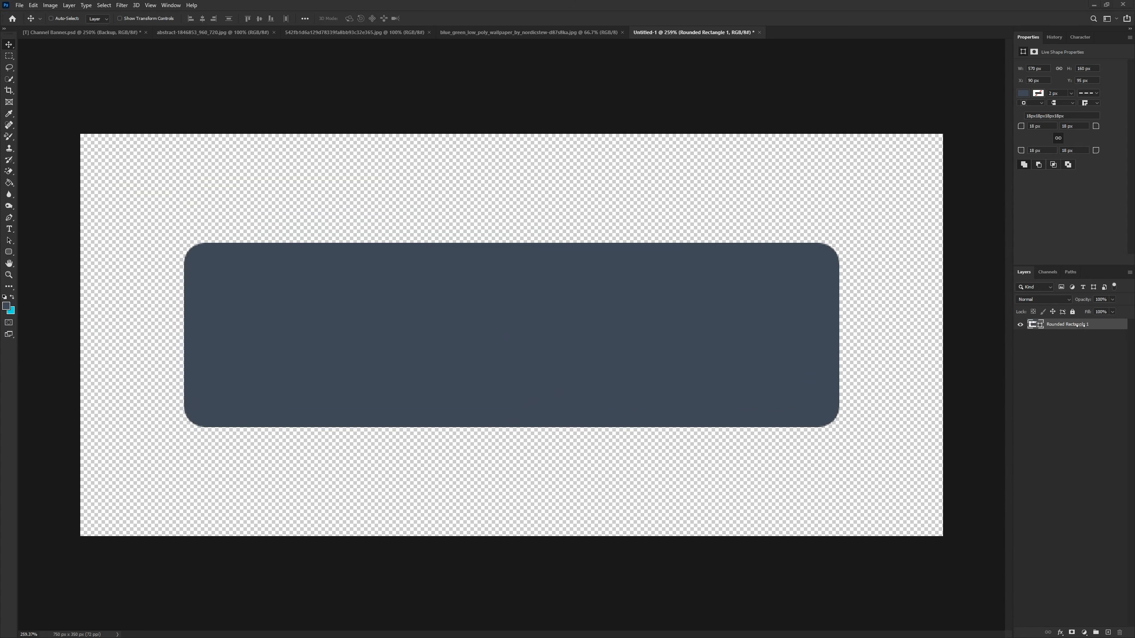
Step: Group the rounded rectangle layer, name the group "Base Area" and give it the Orange label colour
key("ctrl+g")
double_click(1064, 325)
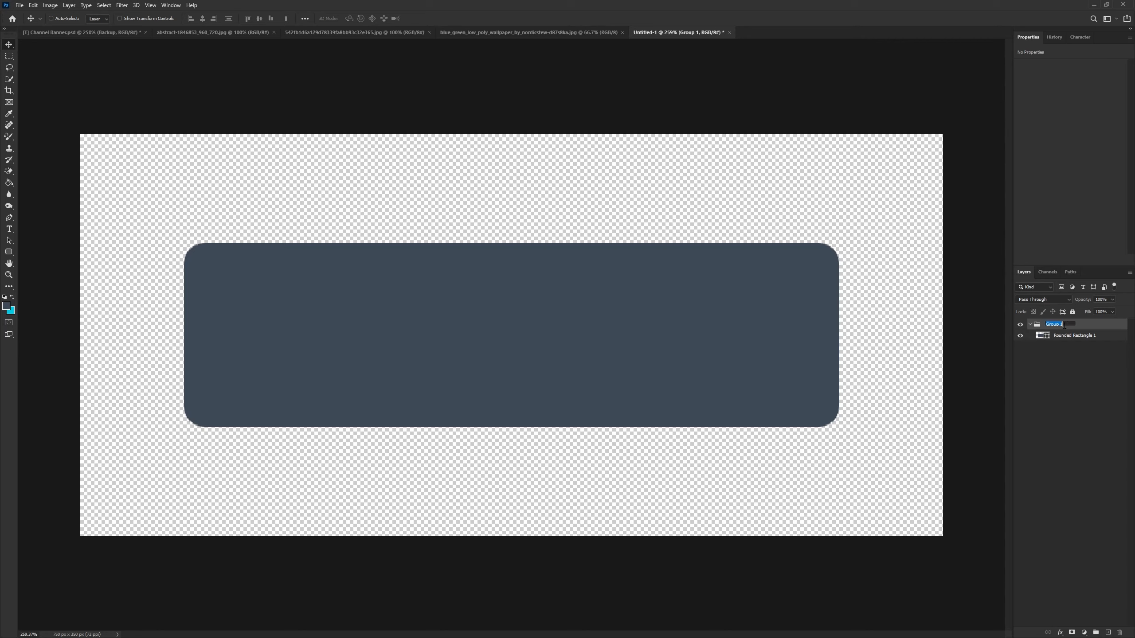
type("Base Area")
key("Return")
right_click(1019, 328)
left_click(1030, 367)
Step: Rename the rounded rectangle layer "Base", then collapse and select the Base Area group
double_click(1074, 336)
type("B")
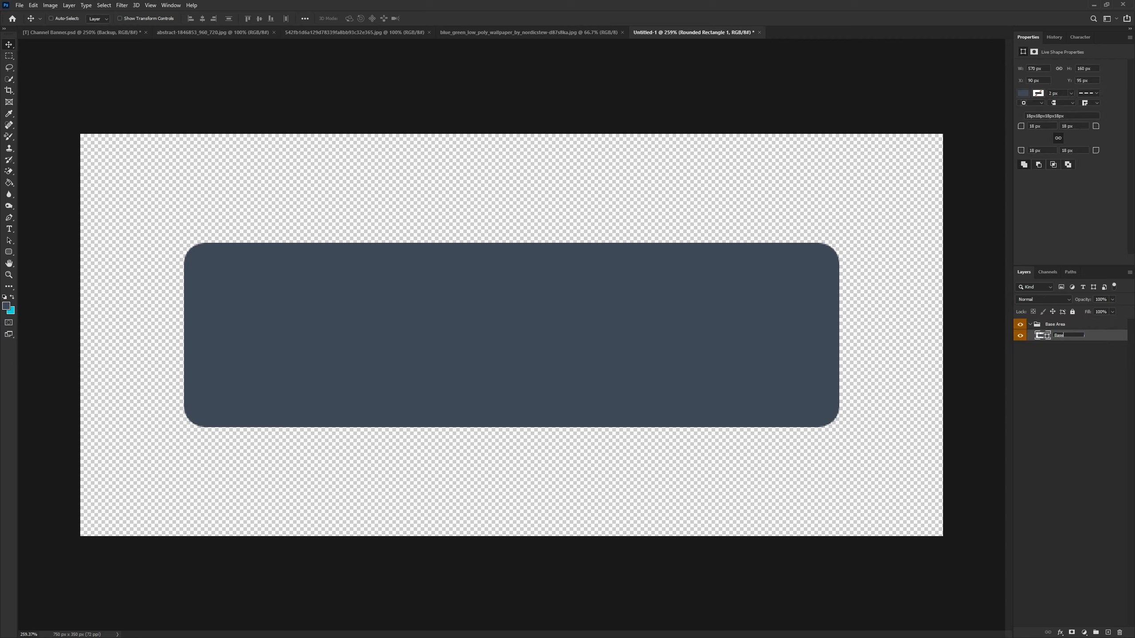
left_click(1042, 362)
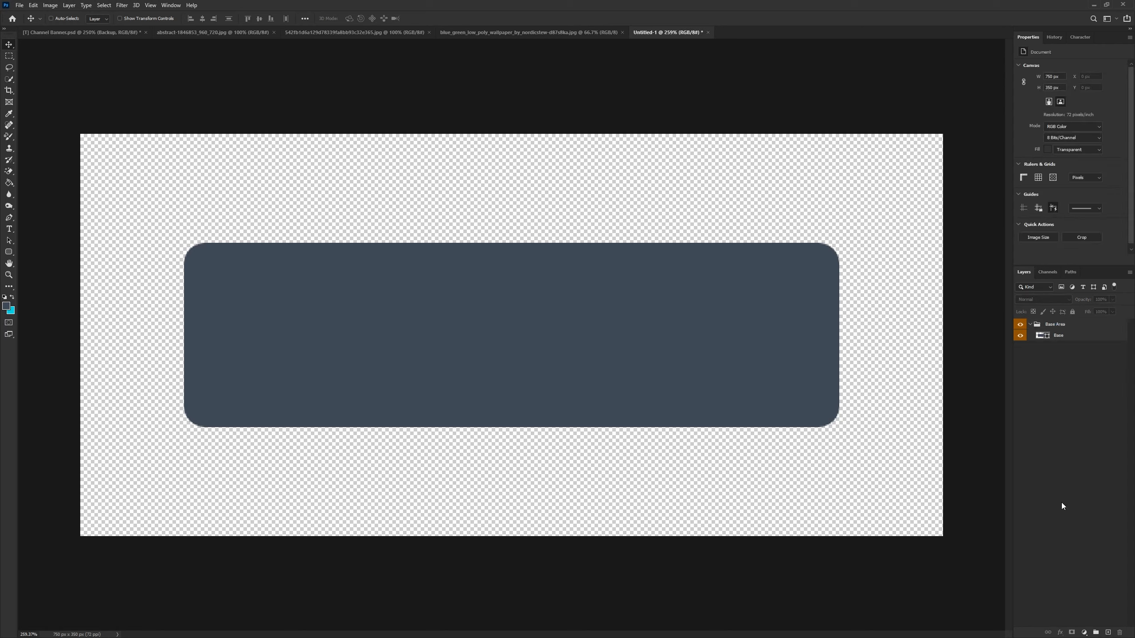
left_click(1030, 325)
left_click(1054, 329)
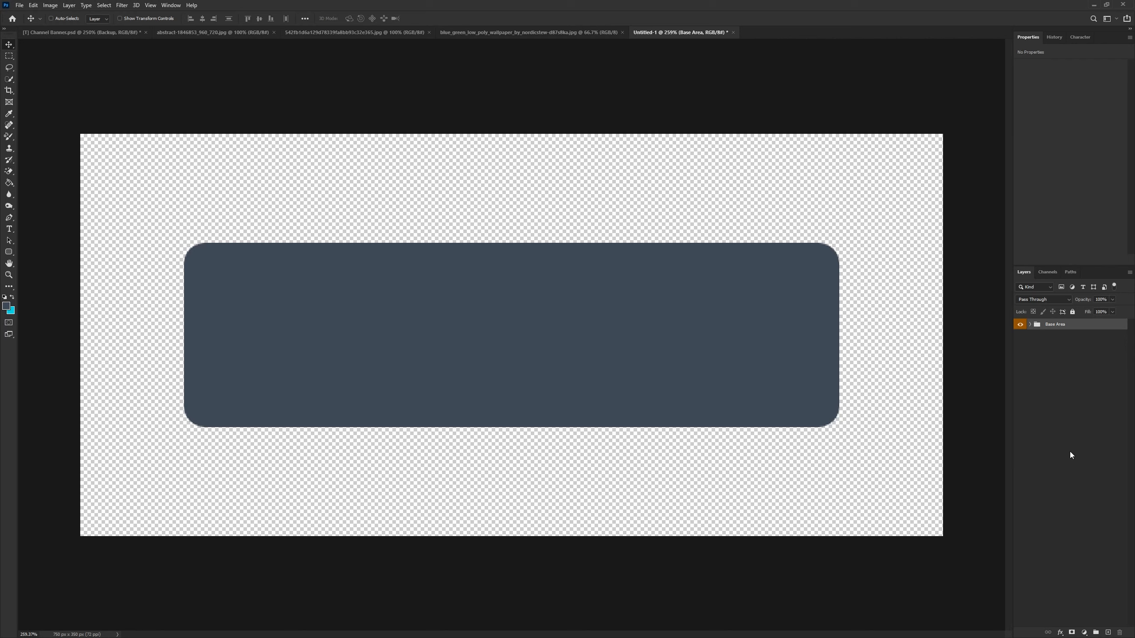
Step: Add a new layer above Base Area inside a group named "Flags" with the Red label colour
left_click(1109, 632)
key("ctrl+g")
double_click(1053, 325)
type("Flags")
key("Return")
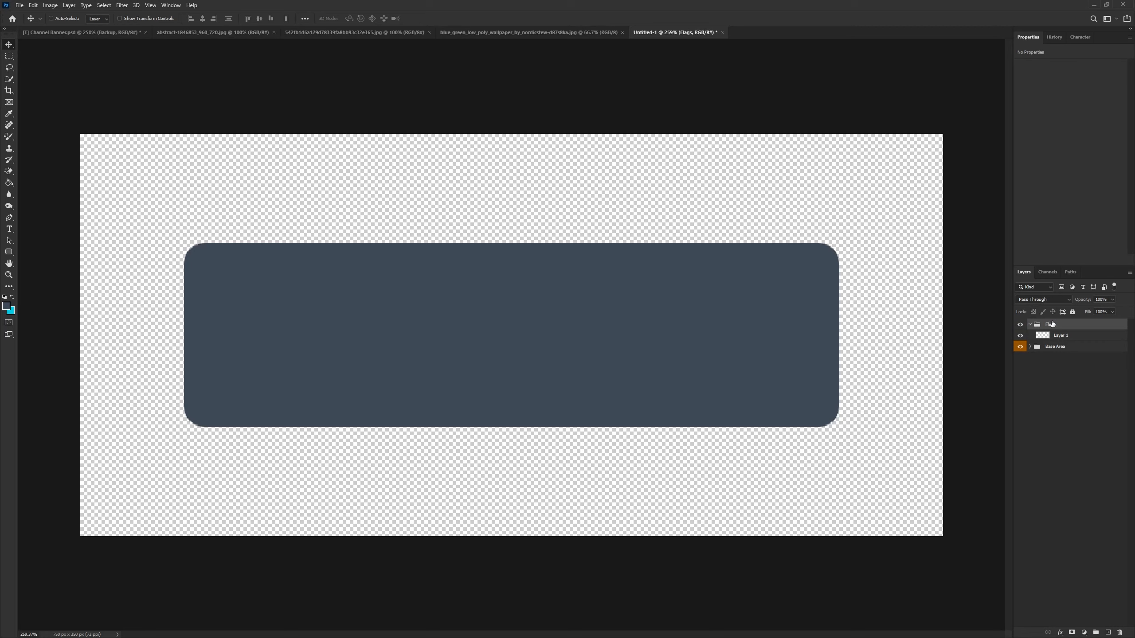
right_click(1018, 324)
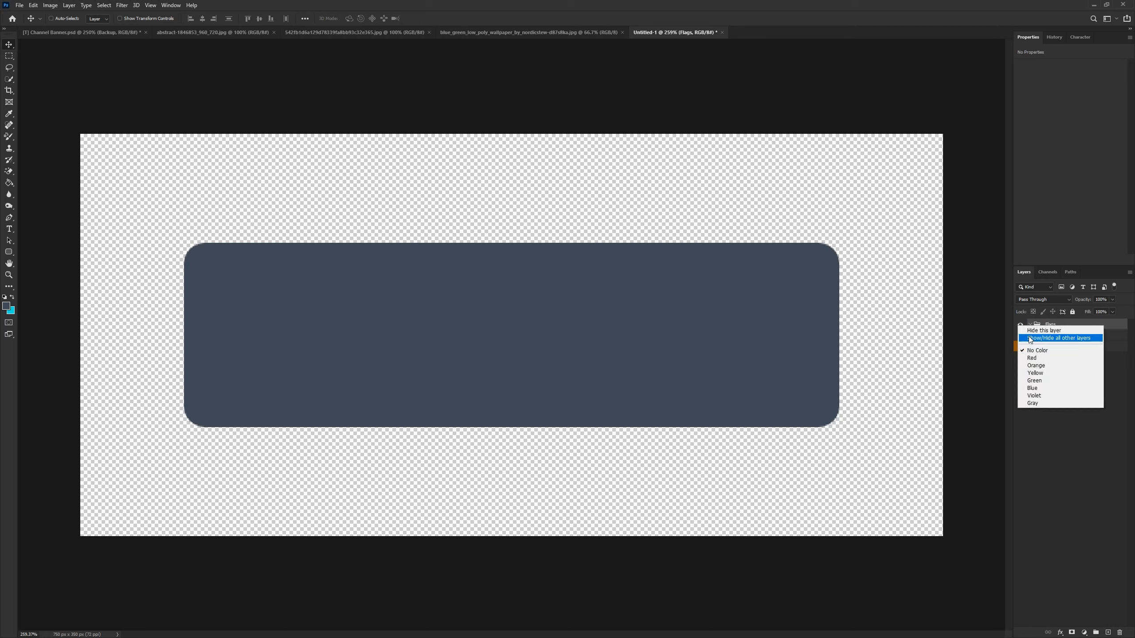
left_click(1032, 359)
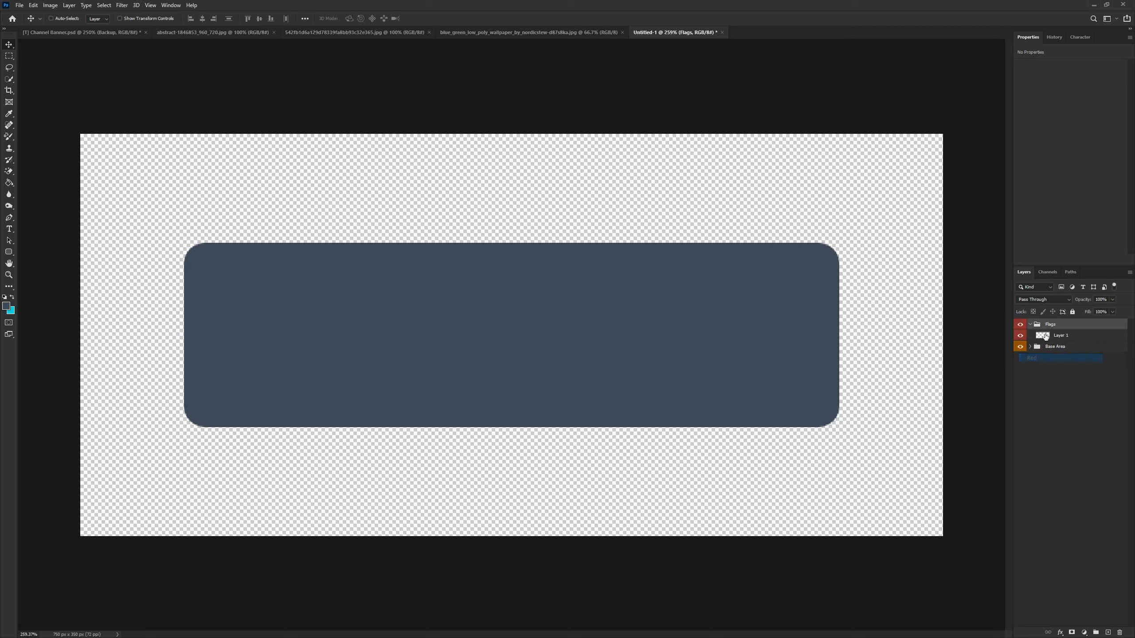
Step: With the Flags layer selected for a rounded rectangle, set the foreground colour to #11bcc2 and the background colour to #00dee6
left_click(1067, 336)
left_click(9, 253)
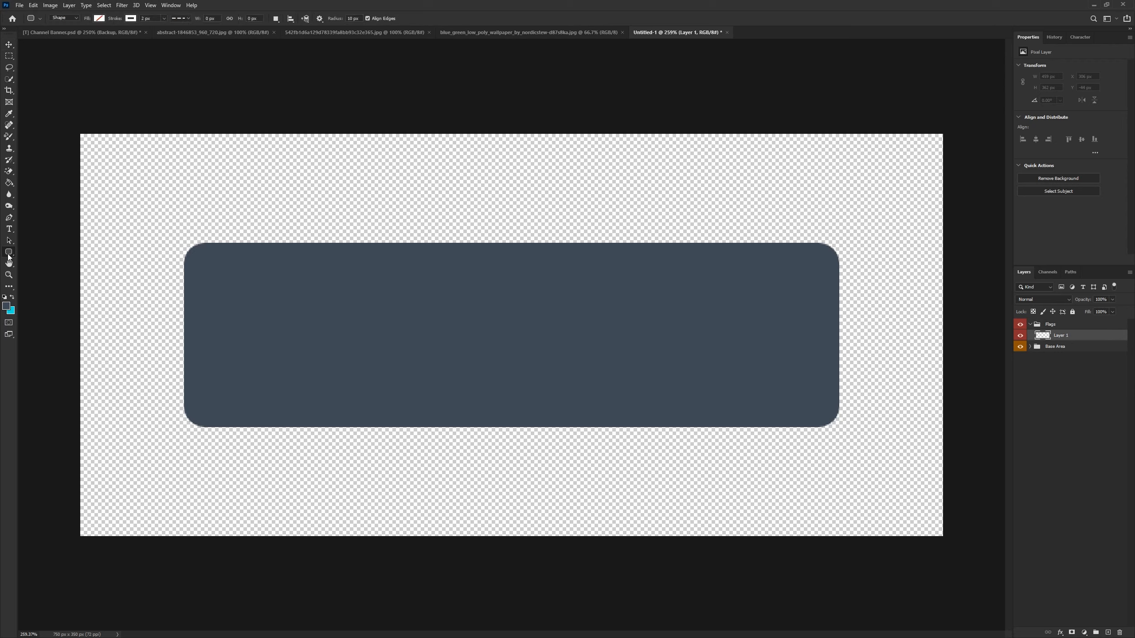
left_click(8, 257)
left_click(6, 306)
type("11bcc2")
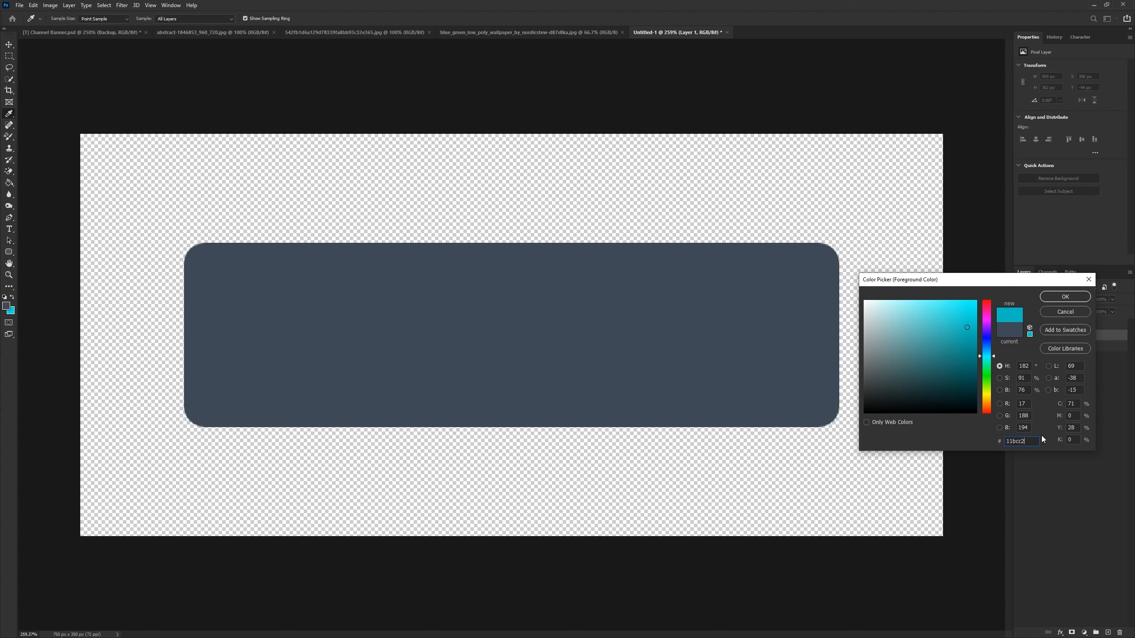
left_click(1069, 298)
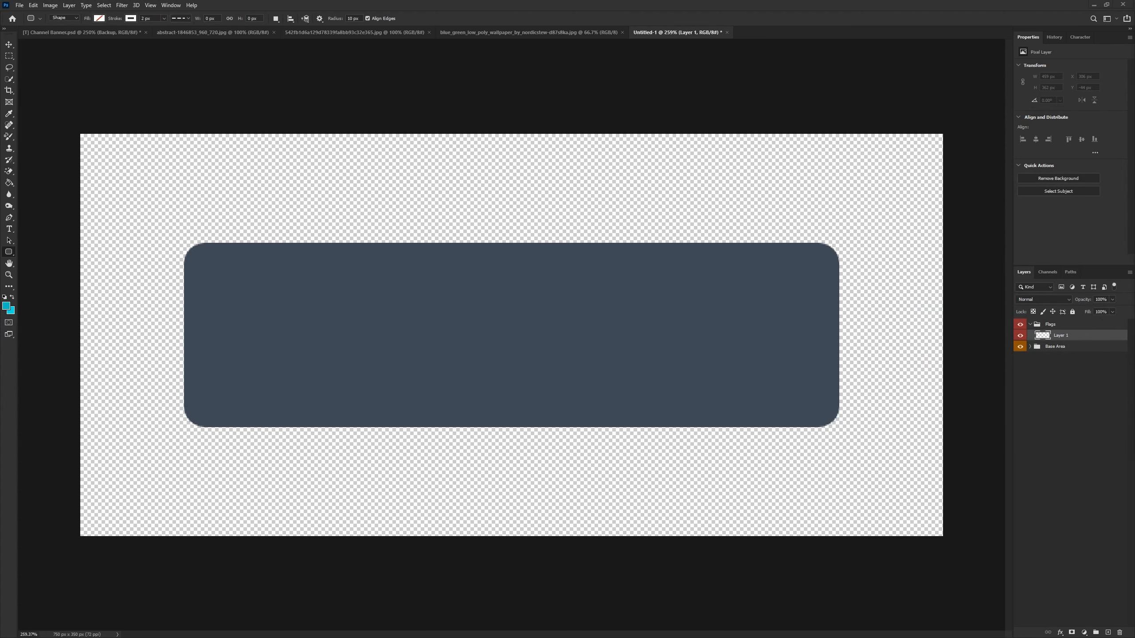
left_click(10, 311)
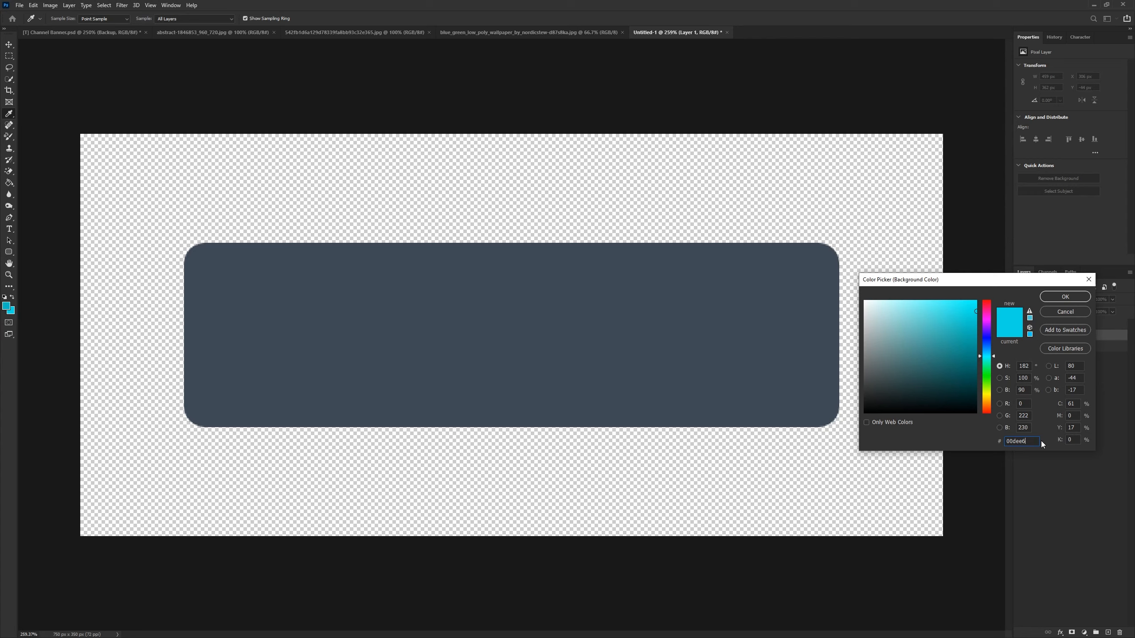
left_click(1057, 297)
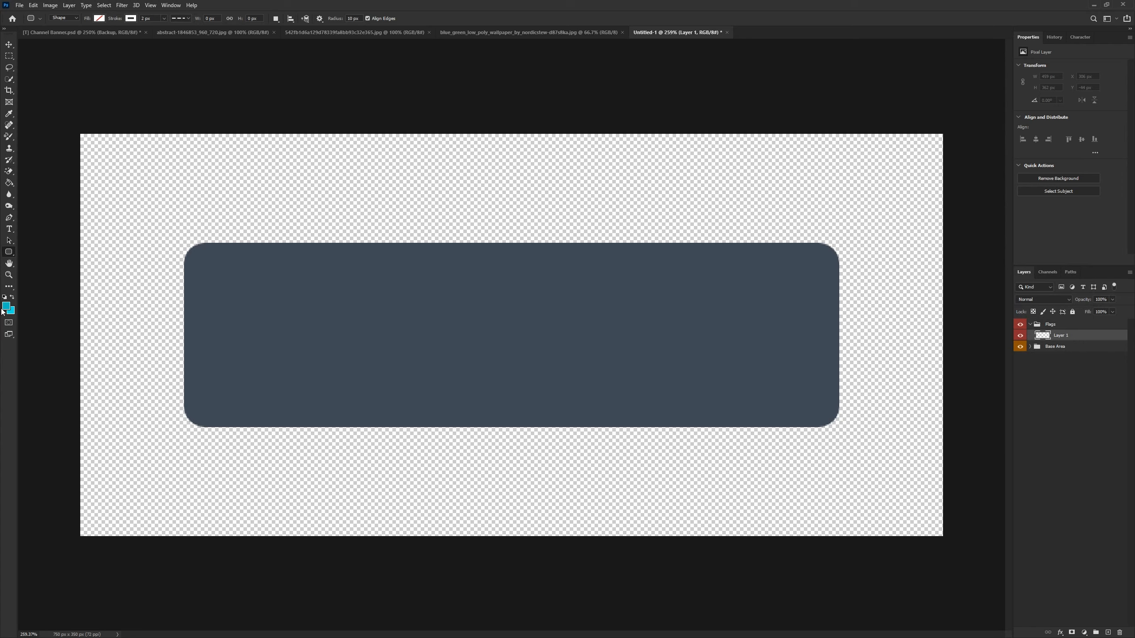
Step: Draw a tall rounded rectangle overlapping the base's upper edge, right of centre, and size it to 56 × 200 px
left_click_drag(622, 235, 663, 352)
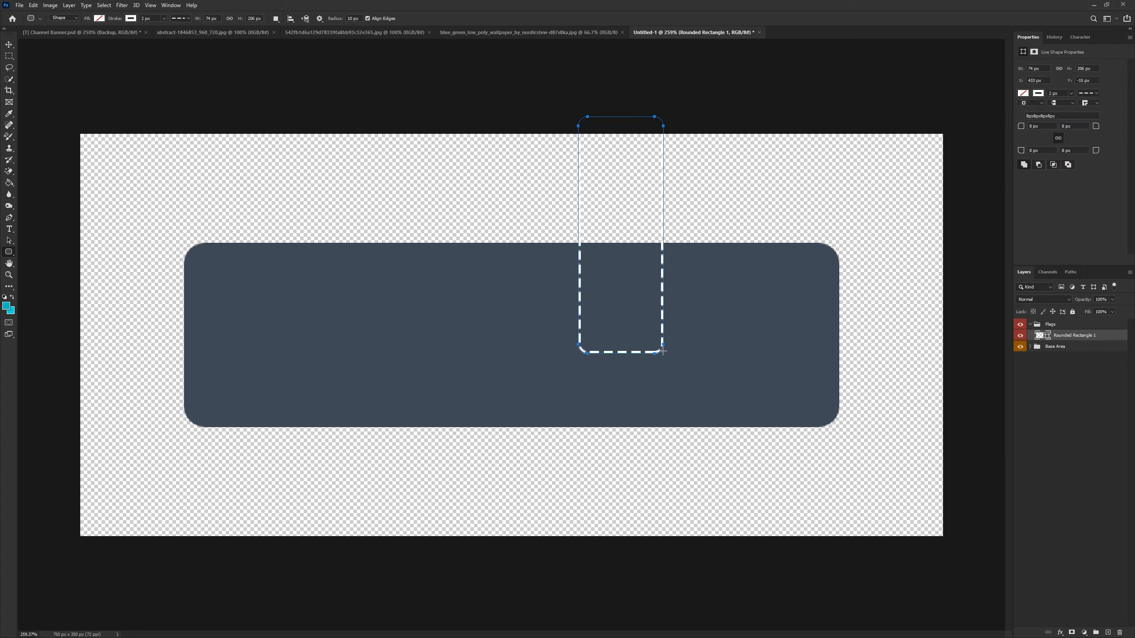
left_click(1043, 68)
key("Return")
left_click(1041, 67)
type("56")
key("Return")
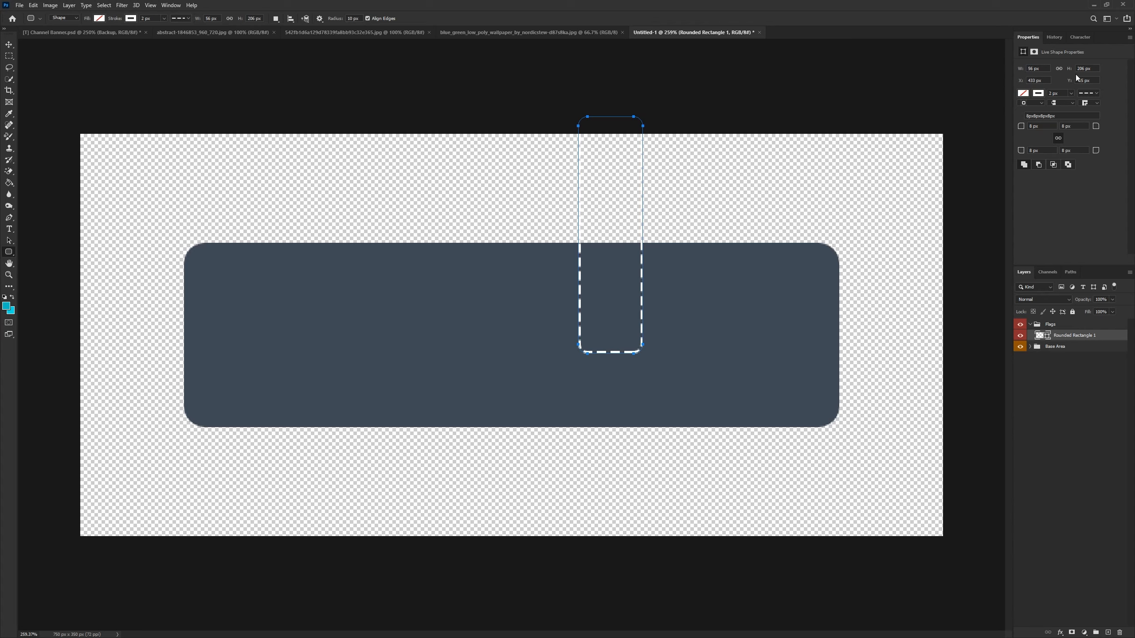
left_click(1094, 69)
type("200")
key("Return")
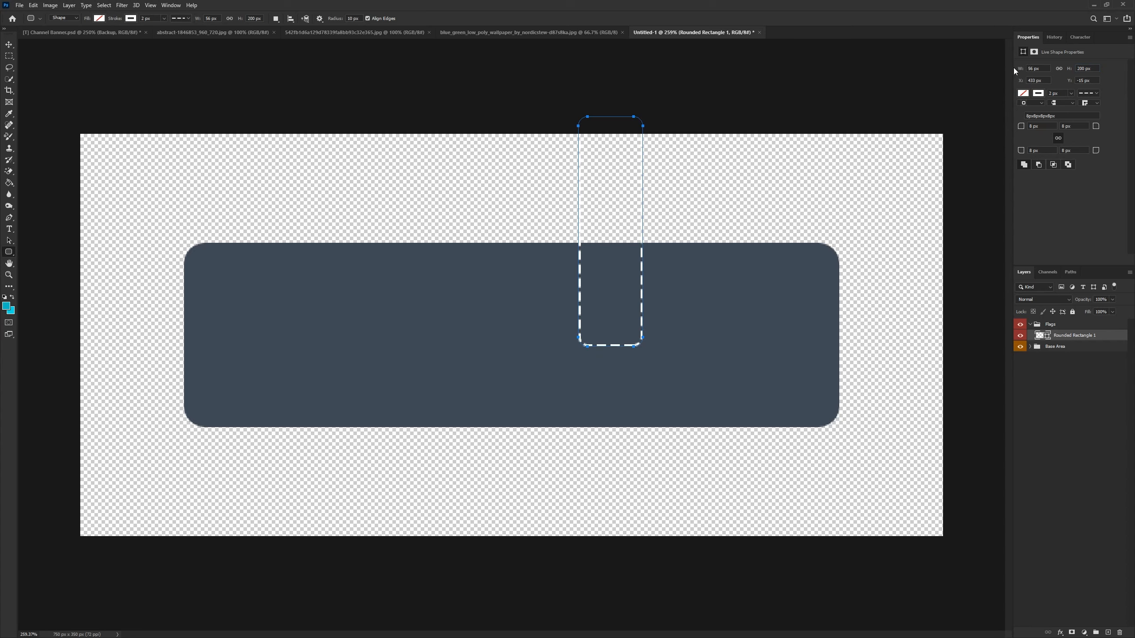
Step: Remove the flag shape's stroke and fill it with the foreground colour #11bcc2
left_click(1038, 94)
left_click(1016, 111)
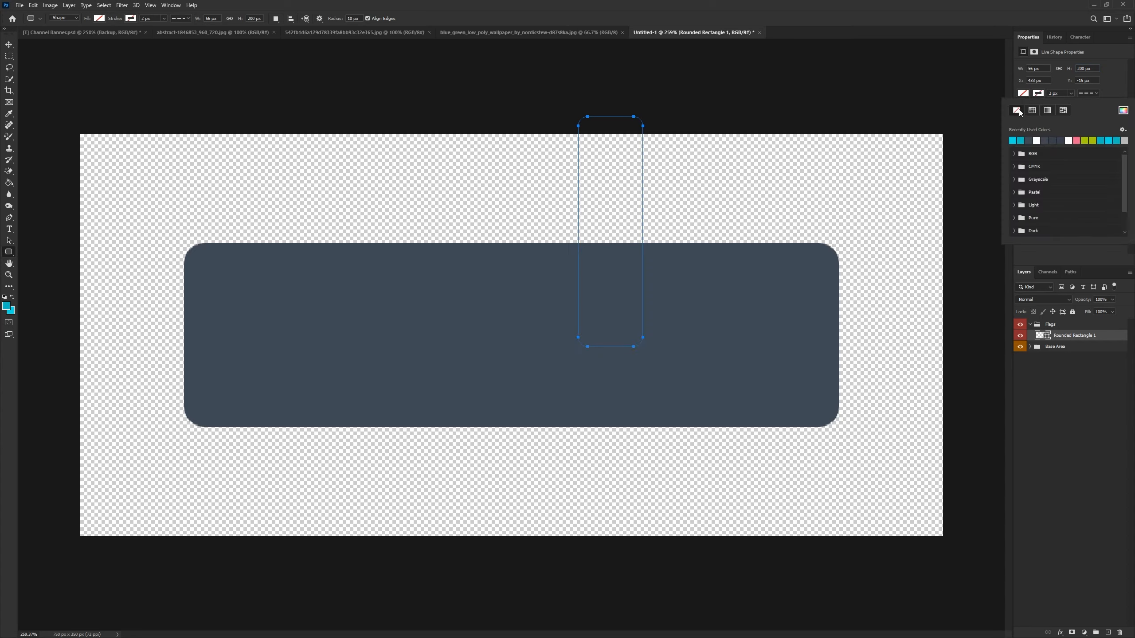
left_click(1124, 110)
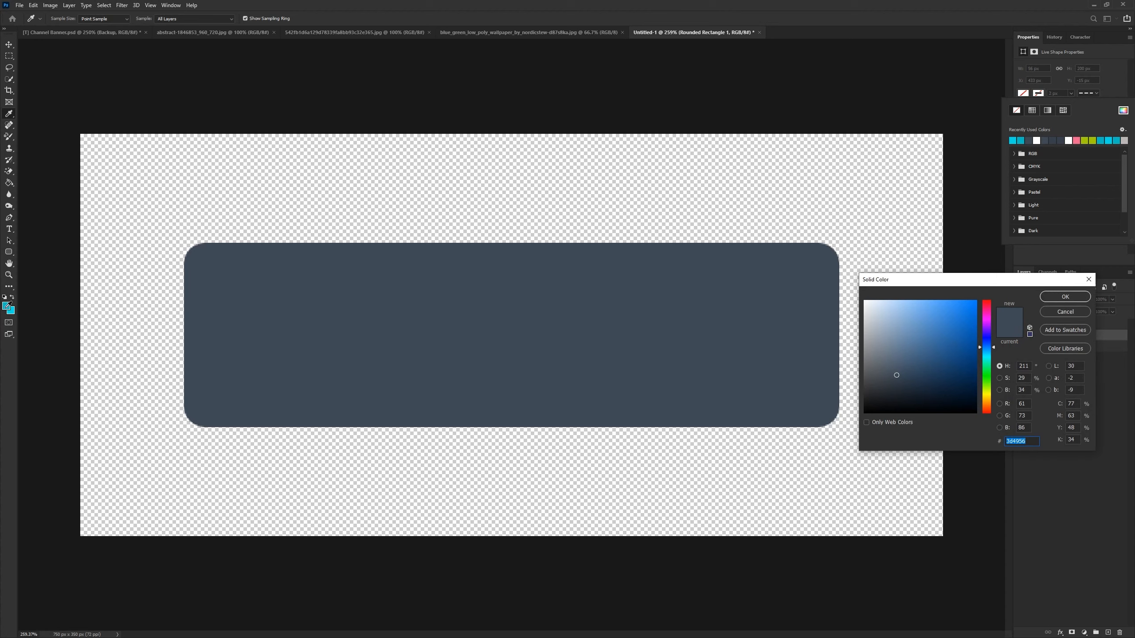
left_click(7, 305)
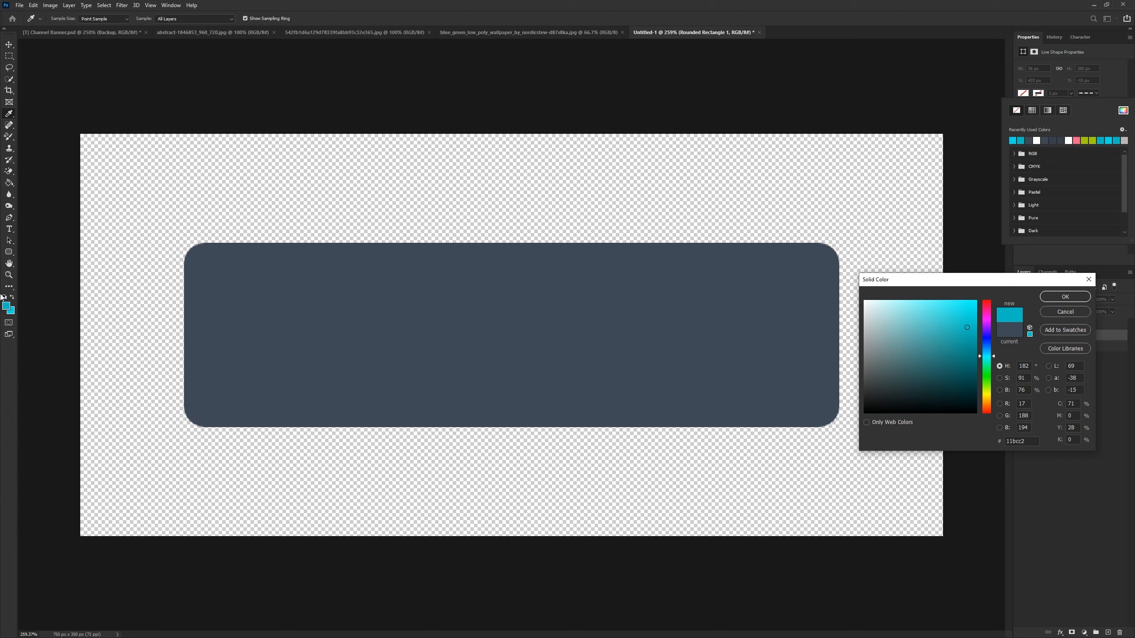
left_click(1065, 298)
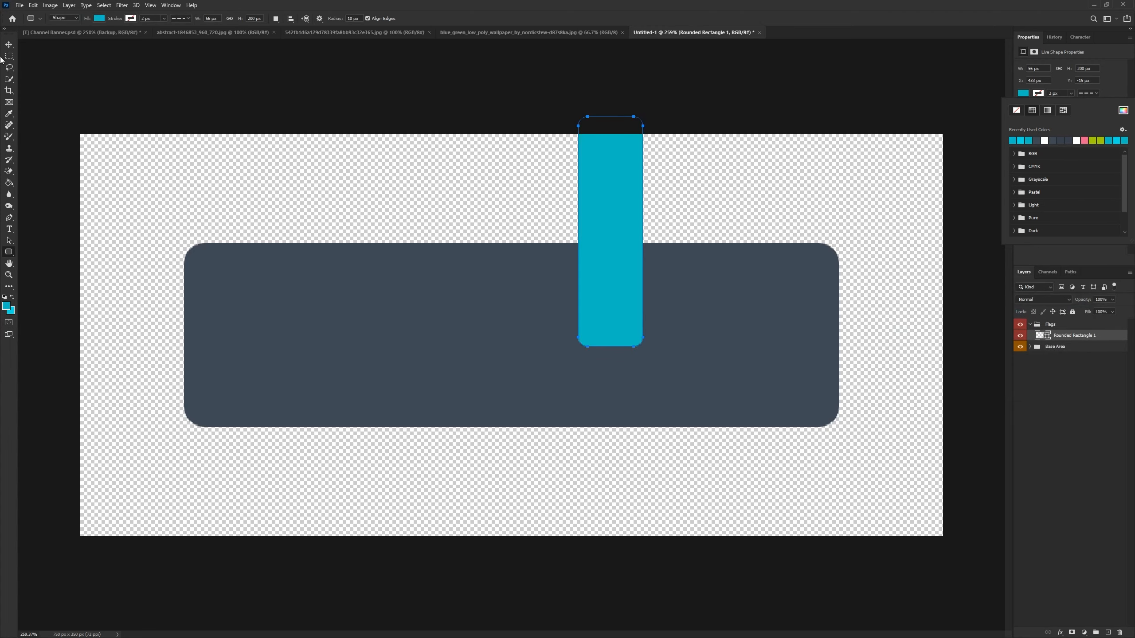
Step: Move the turquoise flag to X 511 px, Y 84 px over the right part of the base and set its height to 195 px
left_click(9, 45)
left_click_drag(615, 230, 694, 332)
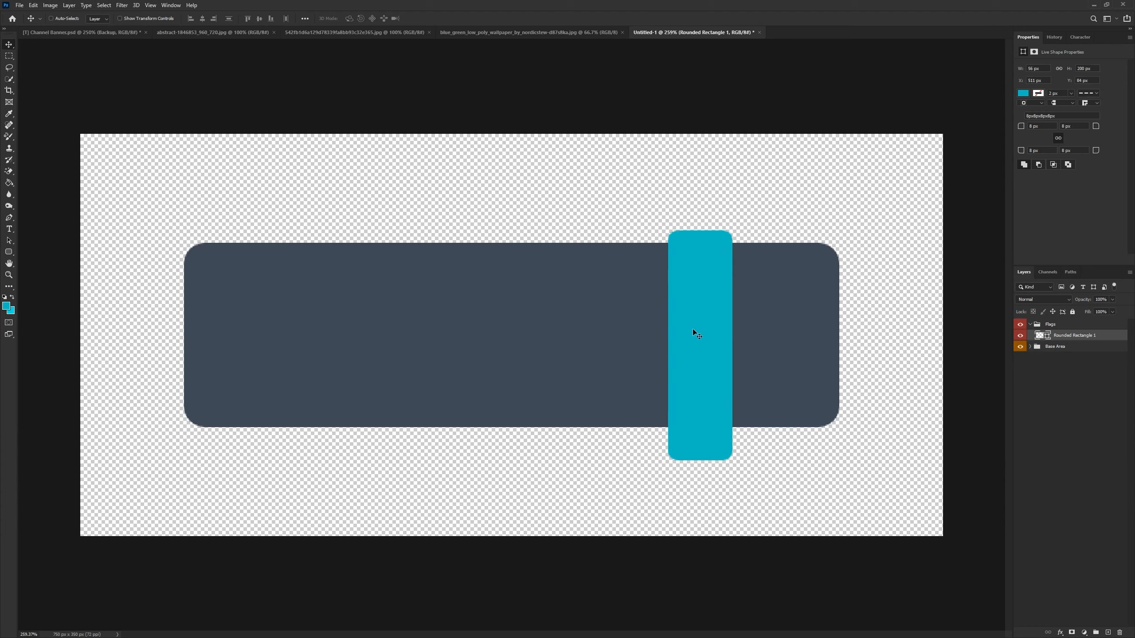
left_click(1092, 68)
type("195")
key("Return")
Step: Duplicate the flag shape layer, rename the original "Backup" and hide it
key("ctrl+j")
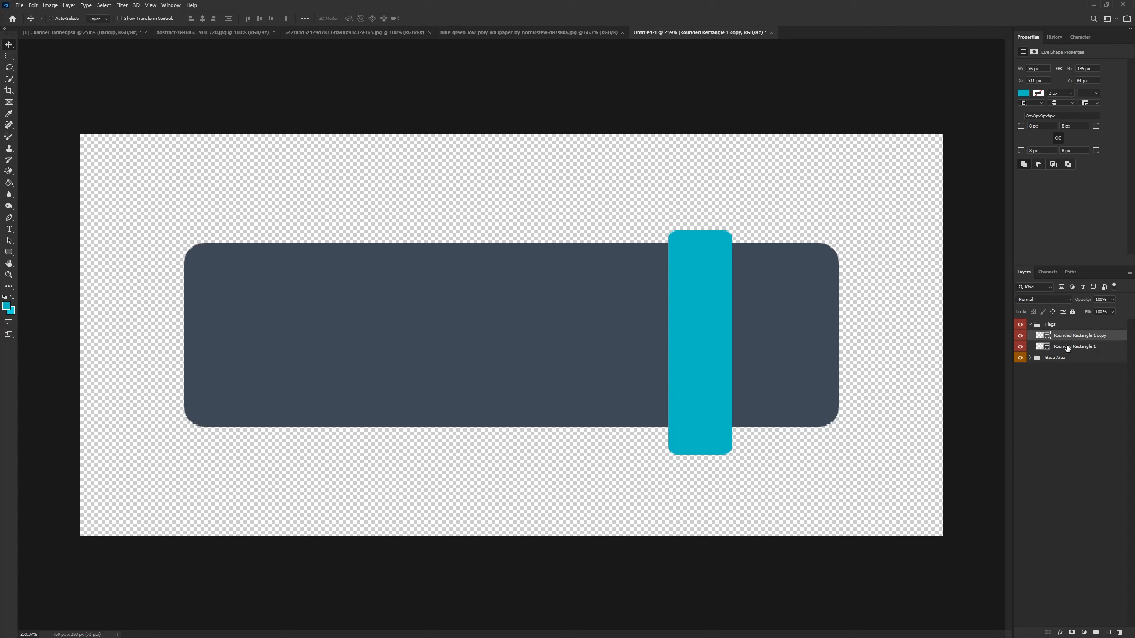
double_click(1069, 345)
type("Backup")
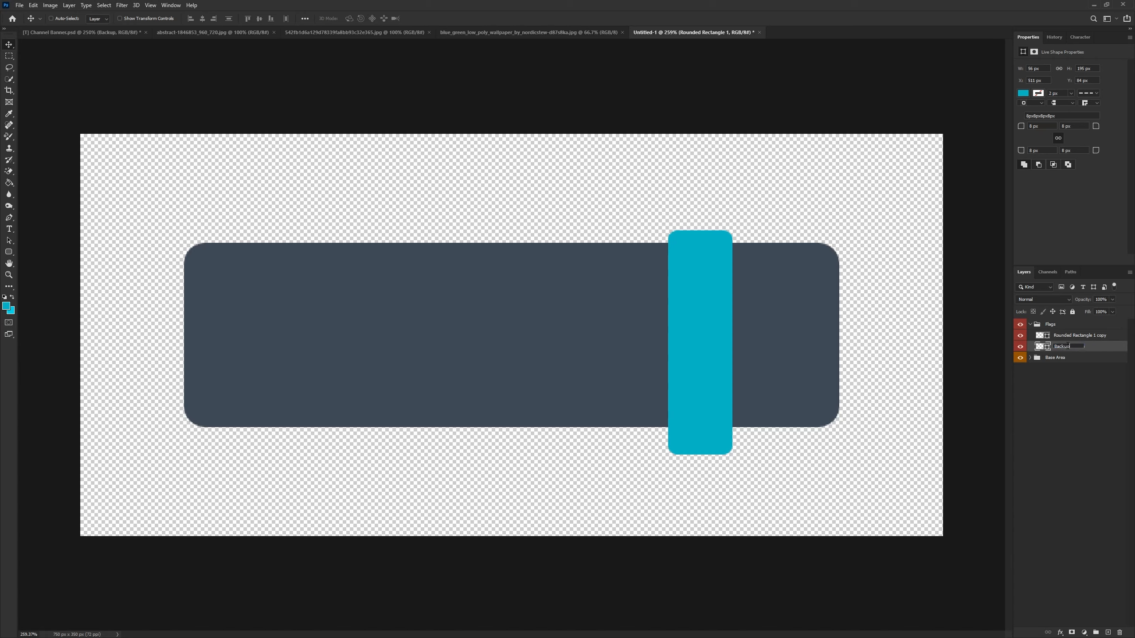
key("Return")
left_click(1020, 347)
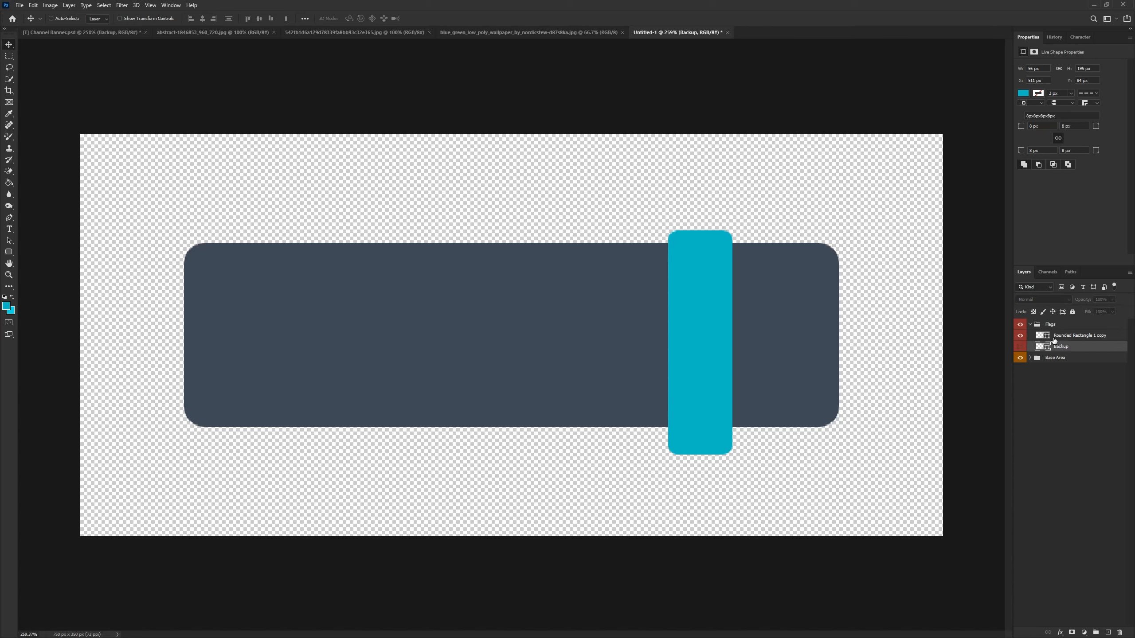
Step: Add a Stroke layer style in #00dee6 to the visible flag copy and collapse its effects list
left_click(1068, 335)
right_click(1062, 336)
left_click(966, 277)
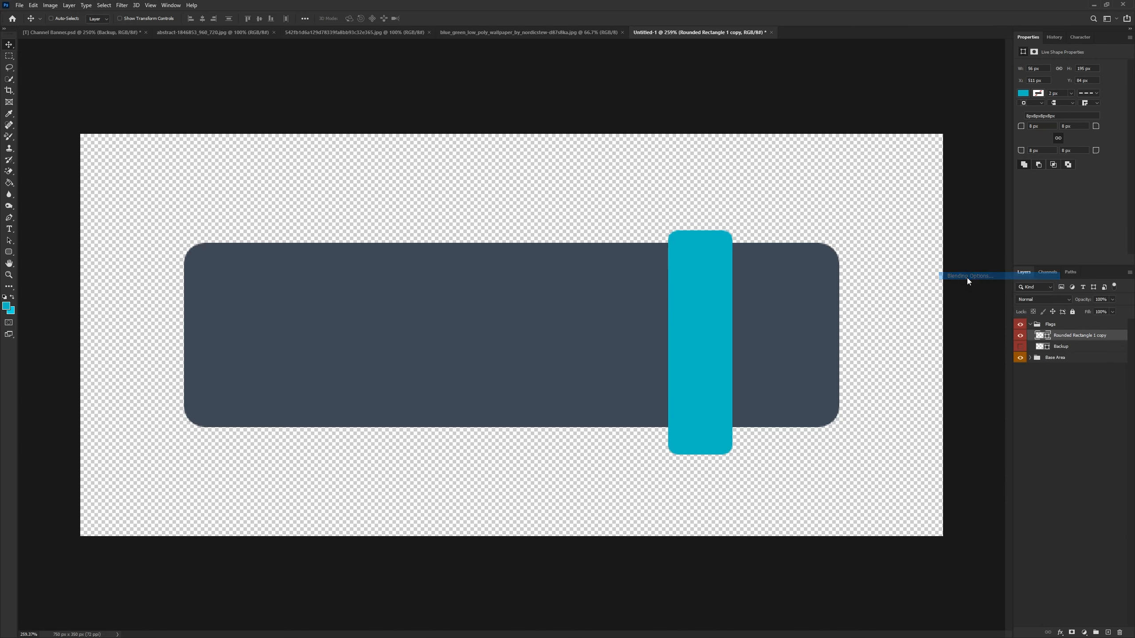
left_click(769, 316)
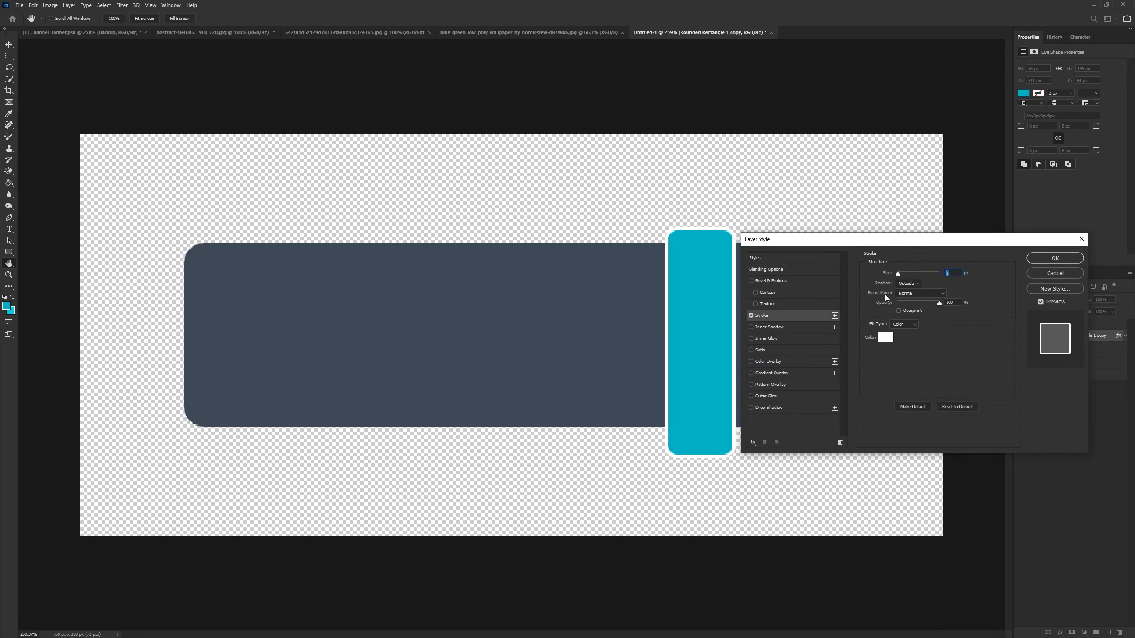
left_click(885, 337)
left_click(699, 394)
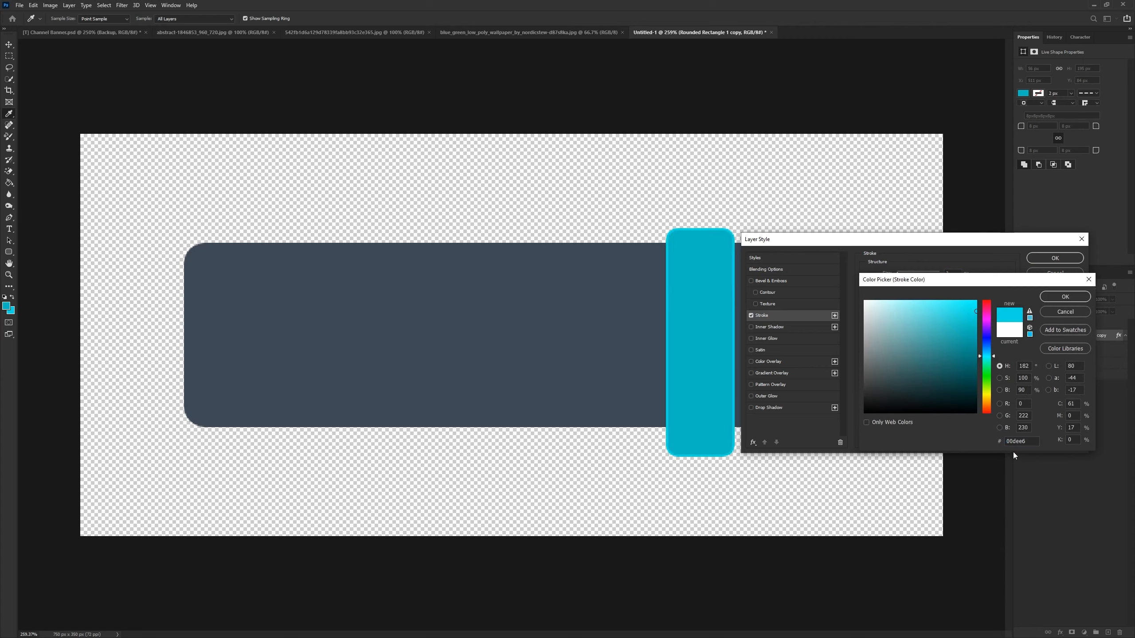
left_click(1054, 299)
left_click(1054, 259)
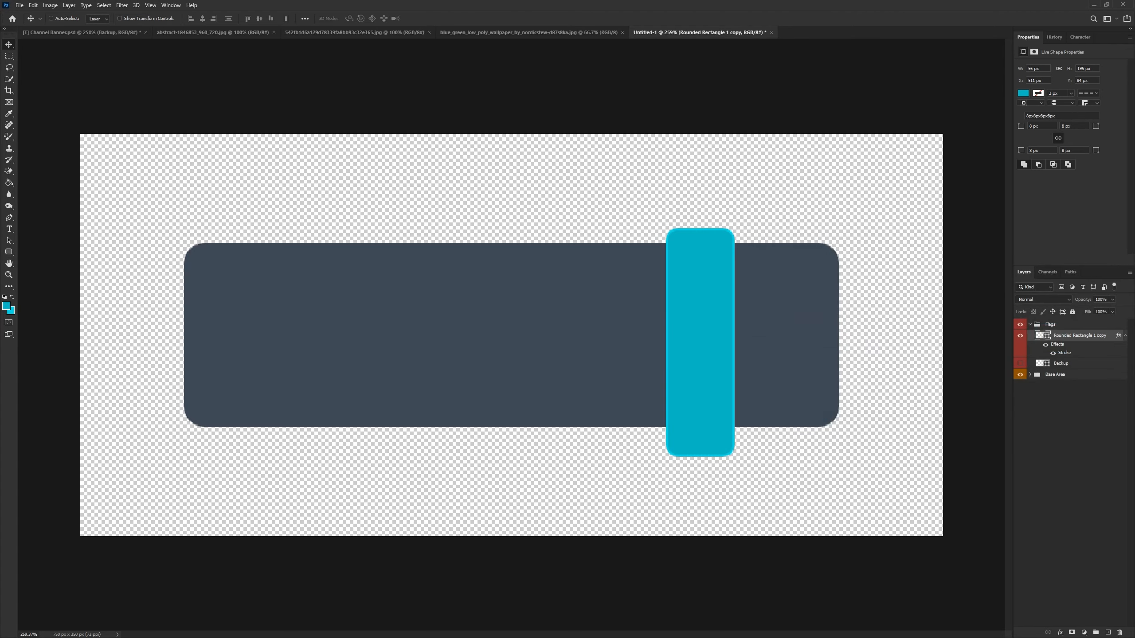
scroll(511, 334, "down", 1)
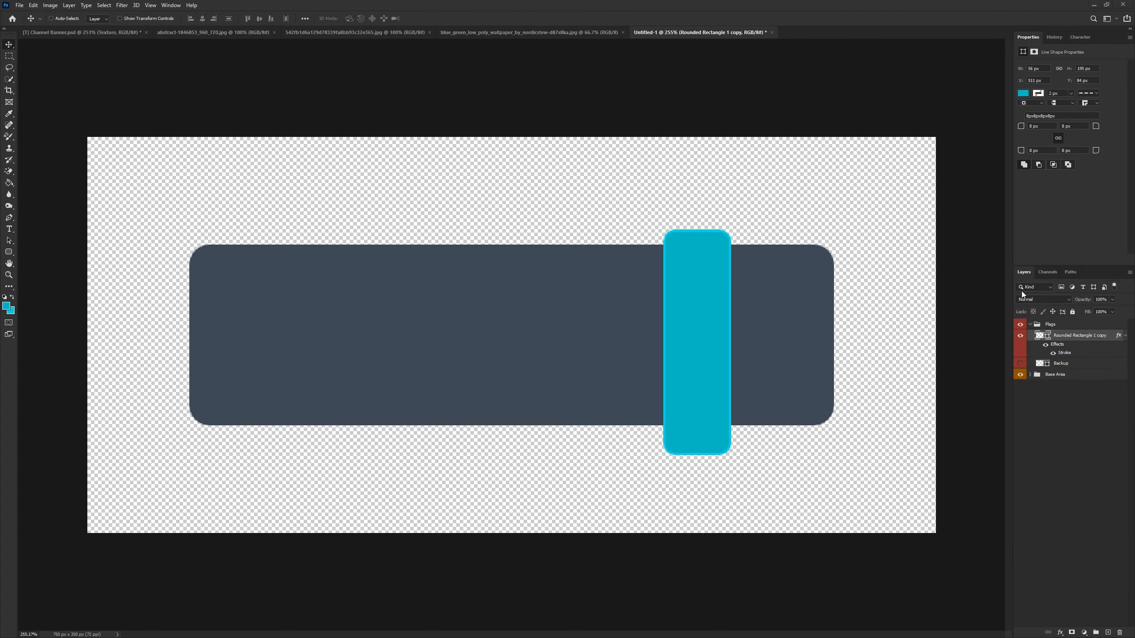
left_click(1126, 335)
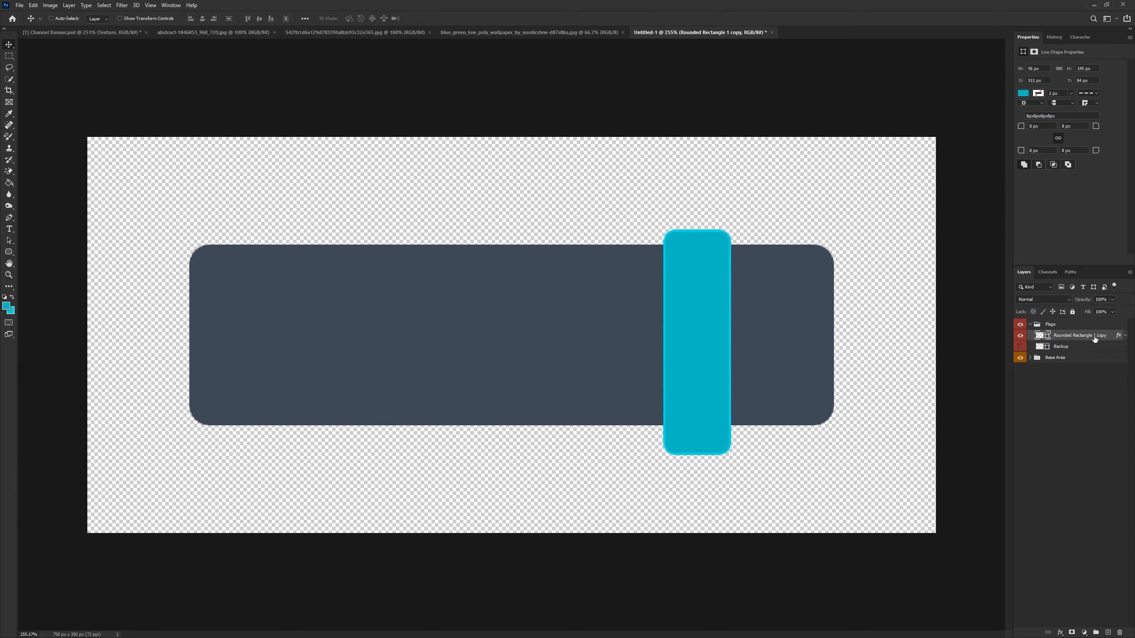
Step: Paste the white fabric texture above the flag copy, clip it to the flag, and blend it with Color Burn at 75% opacity
key("ctrl+v")
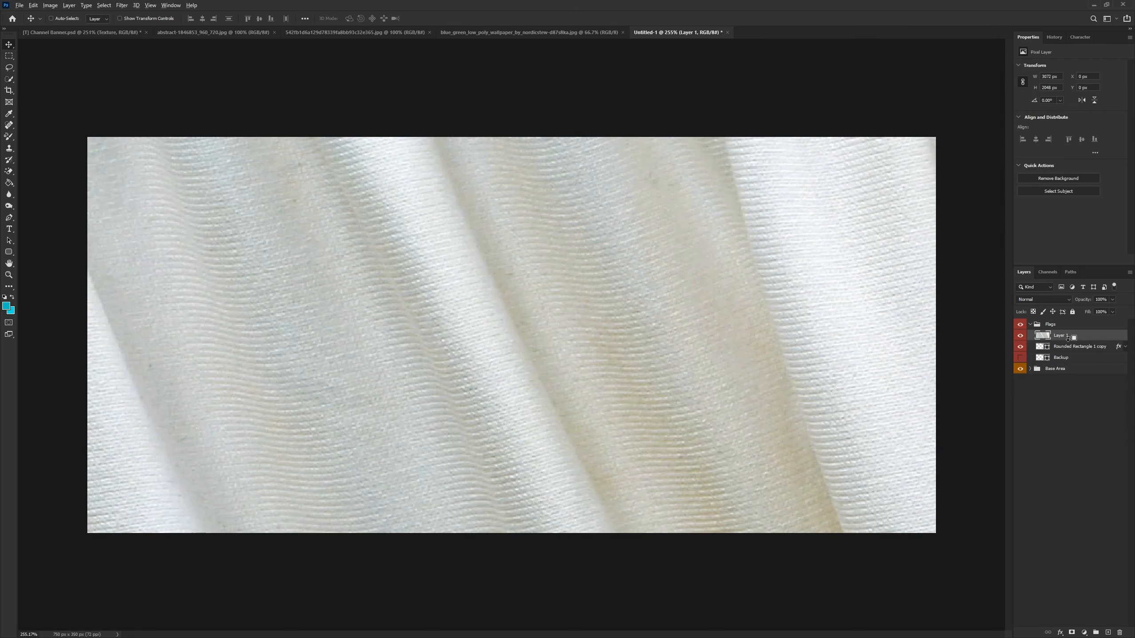
right_click(1067, 338)
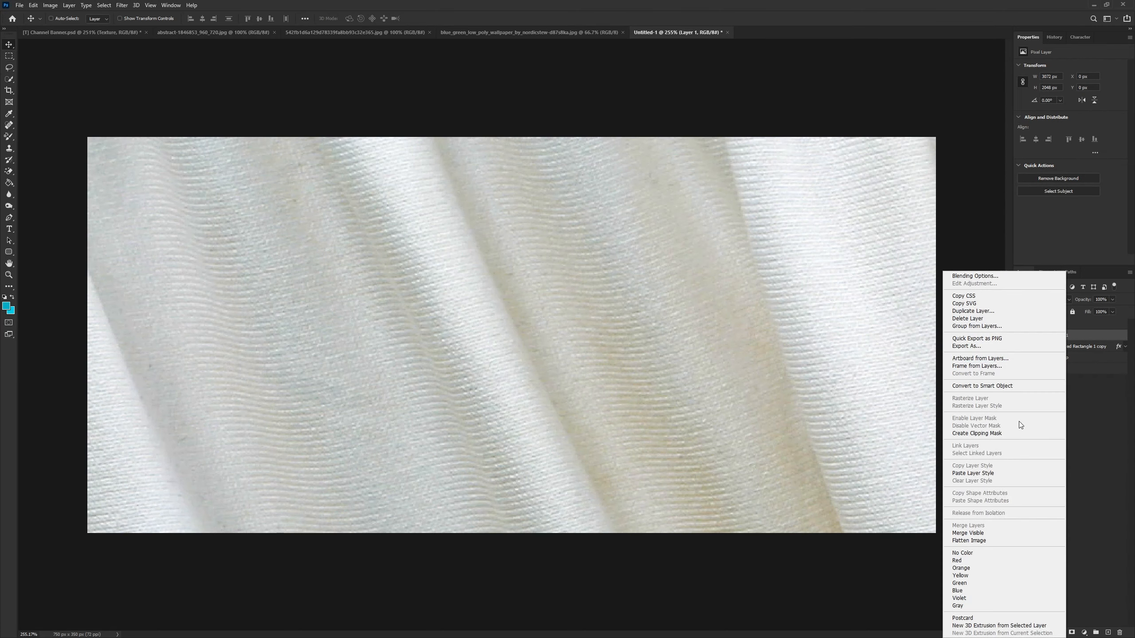
left_click(1081, 417)
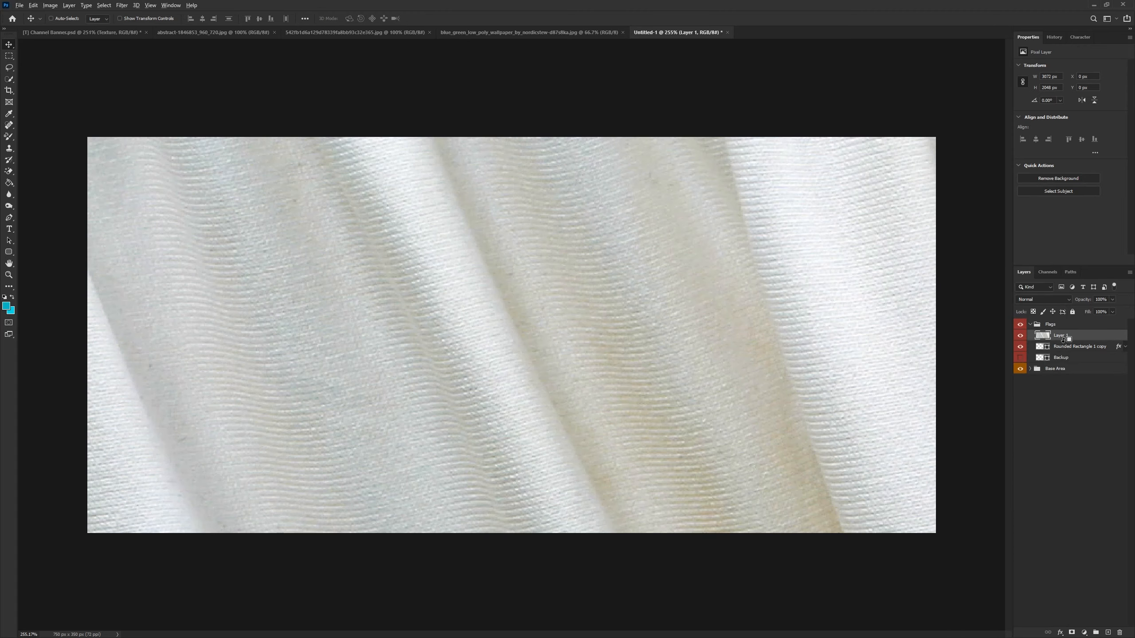
left_click(1064, 340, "alt")
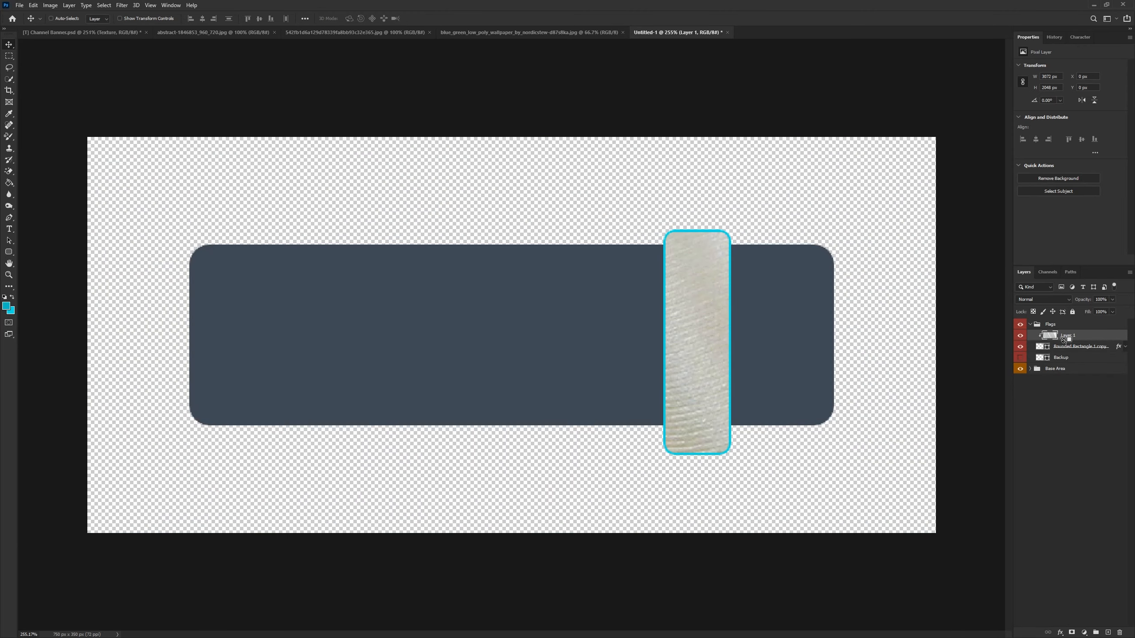
left_click(1046, 300)
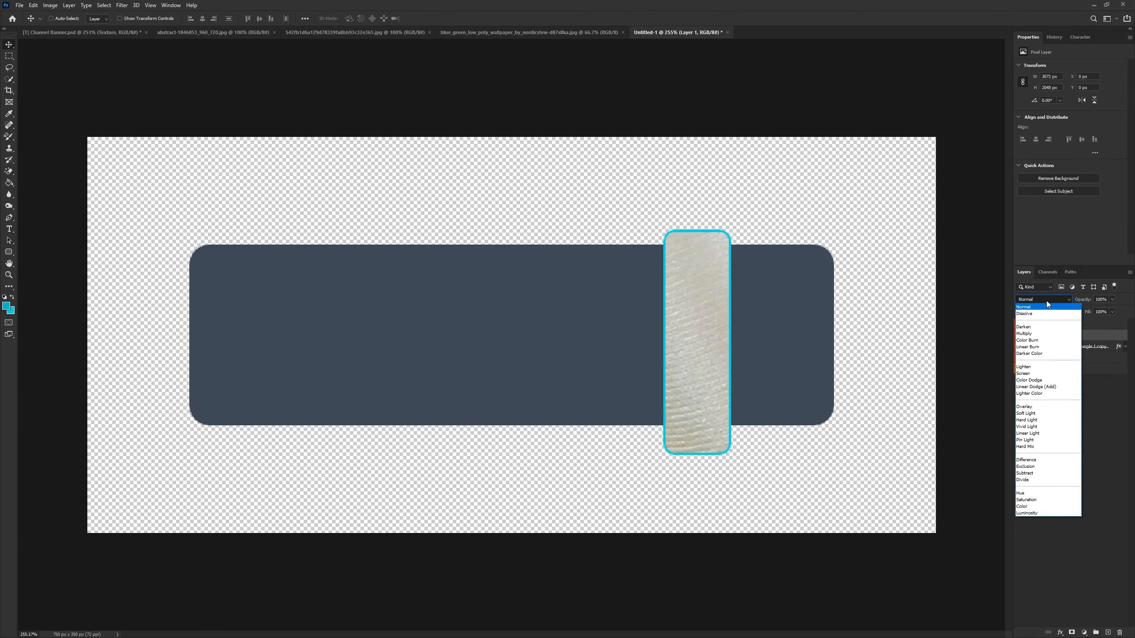
left_click(1036, 345)
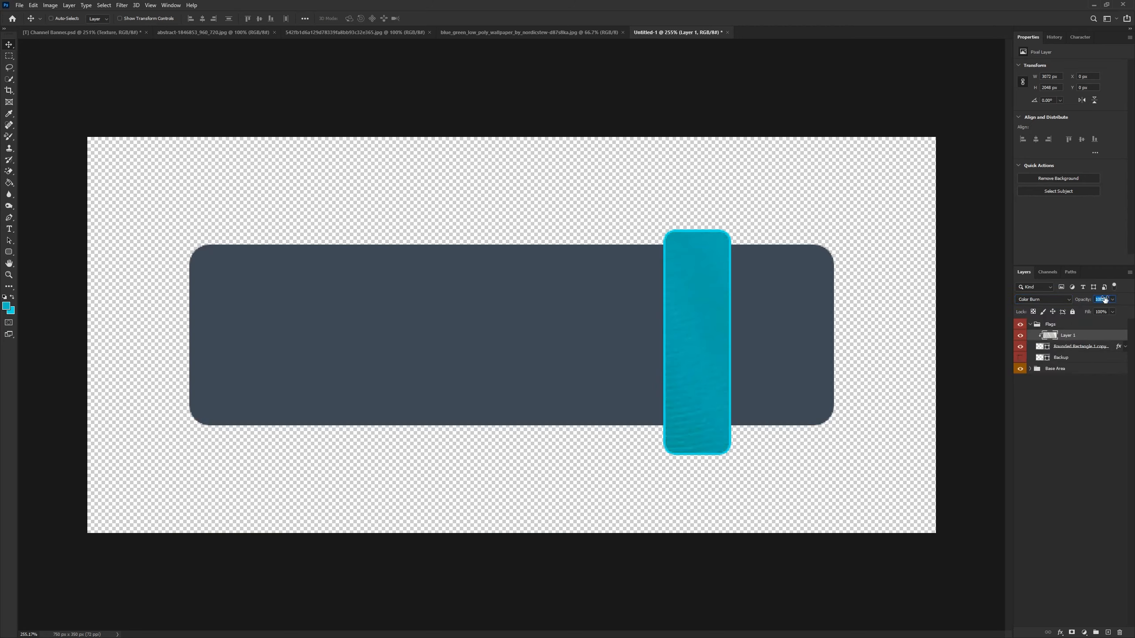
type("75")
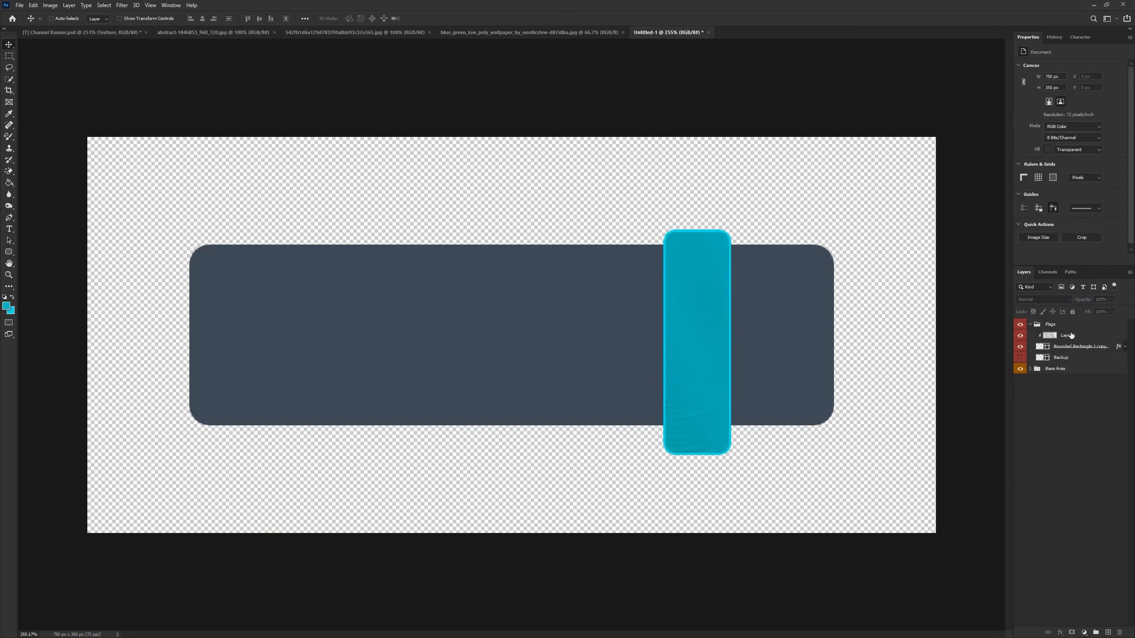
Step: Rename the clipped fabric layer "Texture" and the visible flag shape layer "Base"
double_click(1068, 335)
type("Texture")
key("Return")
double_click(1071, 347)
type("Base")
key("Return")
Step: Transform the Texture layer to about 15.93% scale with an 18.41° rotation, placing its folds over the flag
left_click(1075, 339)
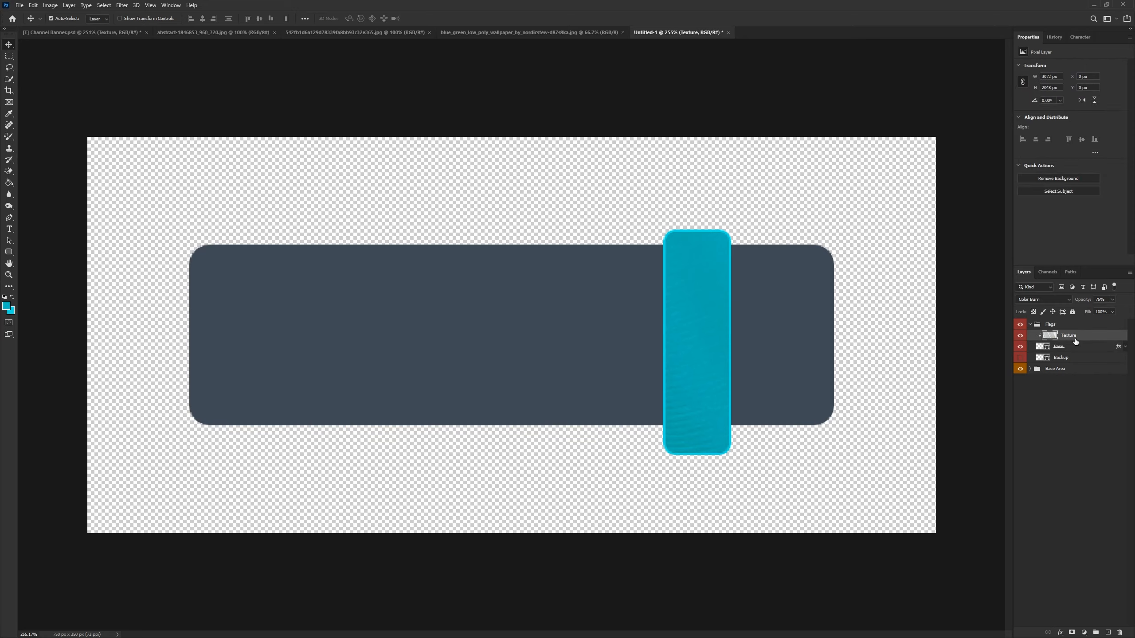
key("ctrl+t")
key("ctrl+0")
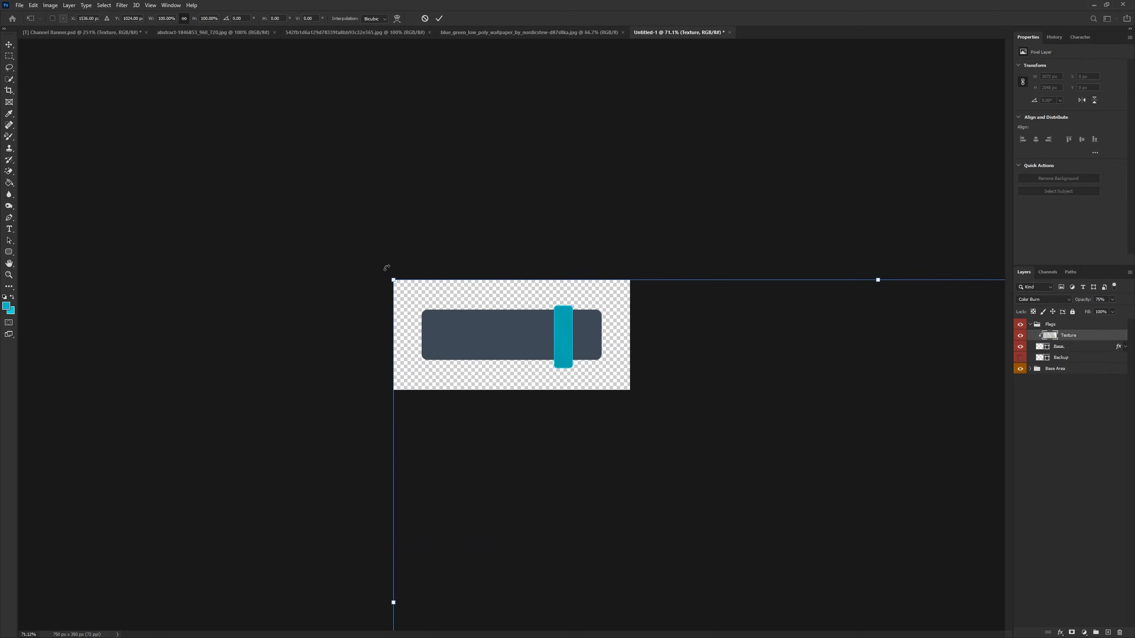
left_click_drag(393, 274, 785, 421)
left_click_drag(900, 468, 586, 335)
key("ctrl+0")
key("ctrl+z")
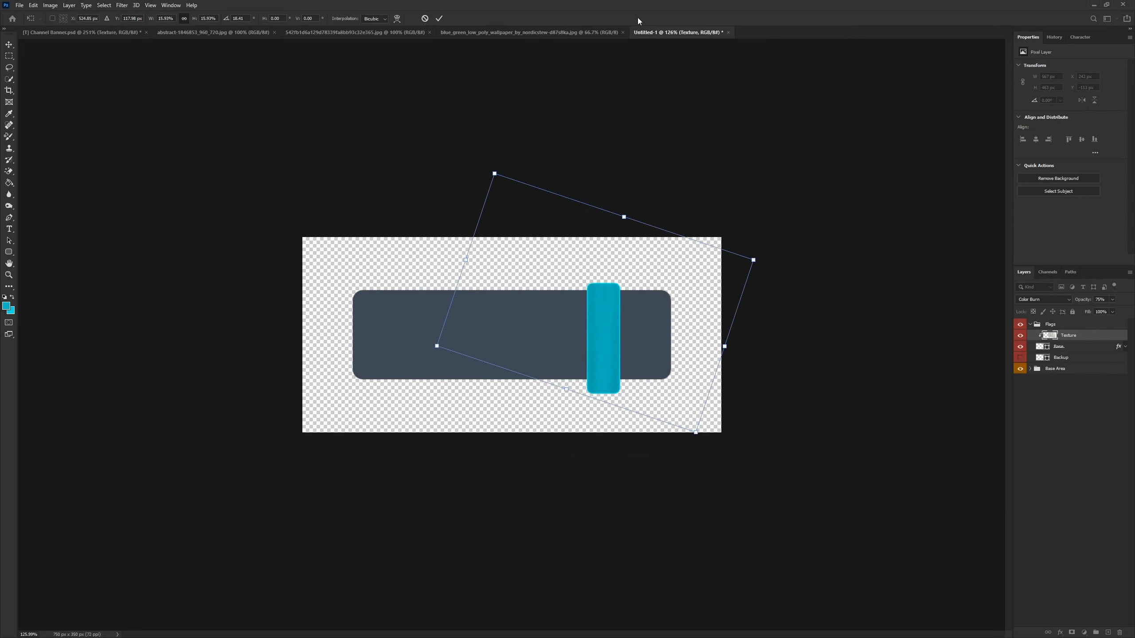
left_click(441, 19)
scroll(672, 350, "up", 3)
mouse_move(672, 349)
left_mouse_down()
mouse_move(666, 333)
mouse_move(669, 353)
left_mouse_up()
scroll(669, 354, "down", 2)
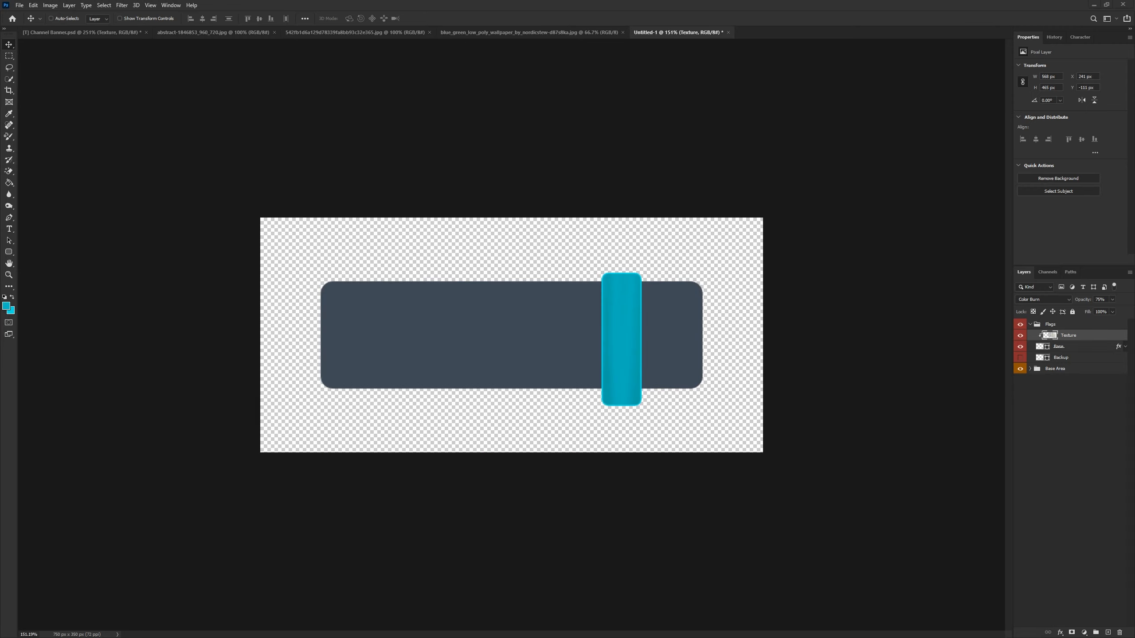
Step: Add a layer beneath Base and draw a triangular Pen path about 8 × 7 px between the flag's upper-left corner and the base's upper edge
left_click(1059, 347)
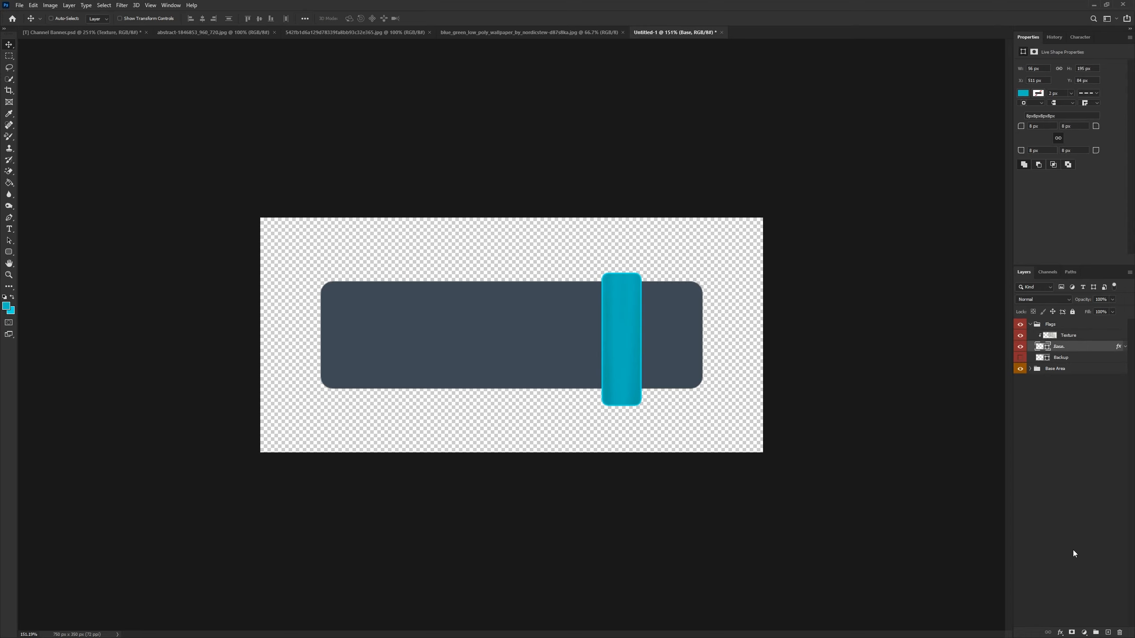
left_click(1109, 633, "ctrl")
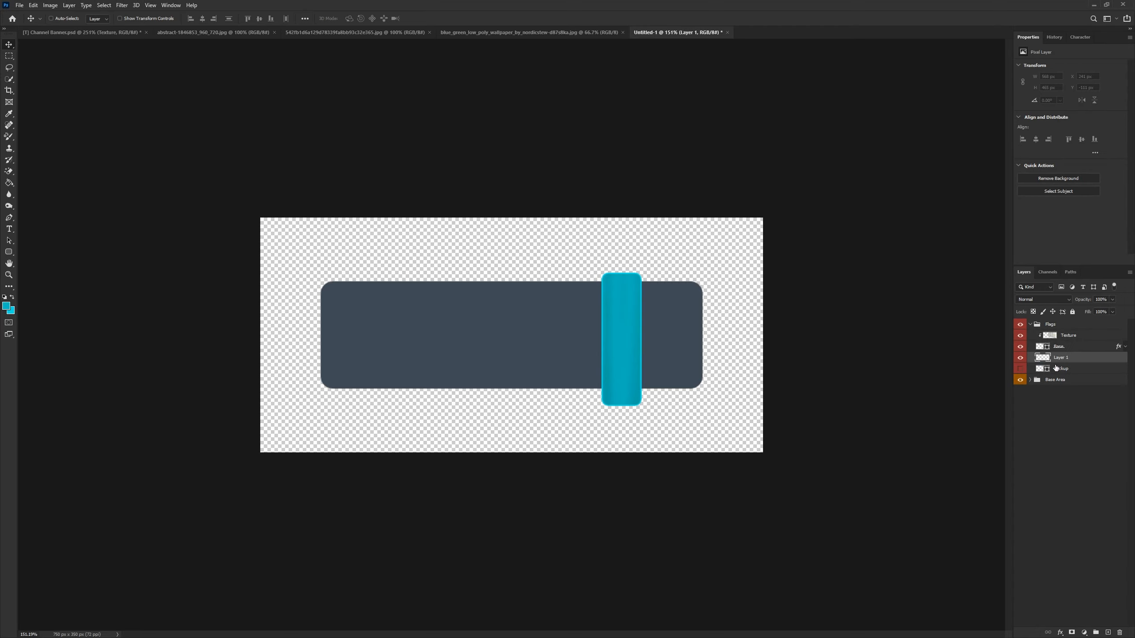
scroll(829, 177, "up", 10)
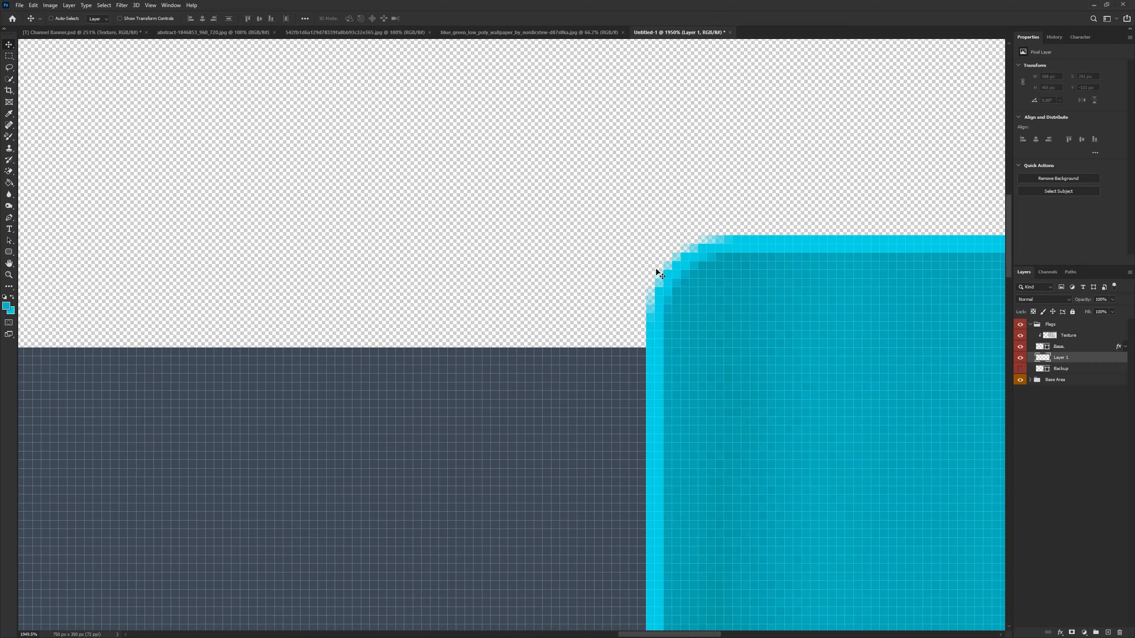
scroll(626, 297, "up", 5)
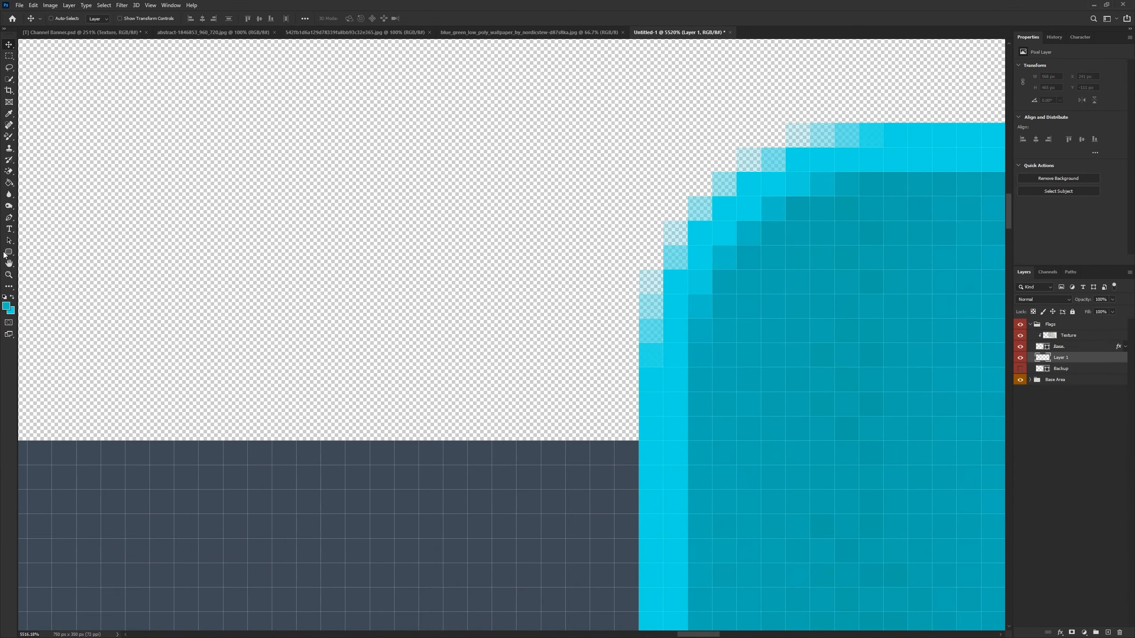
left_click(8, 217)
scroll(396, 270, "up", 1)
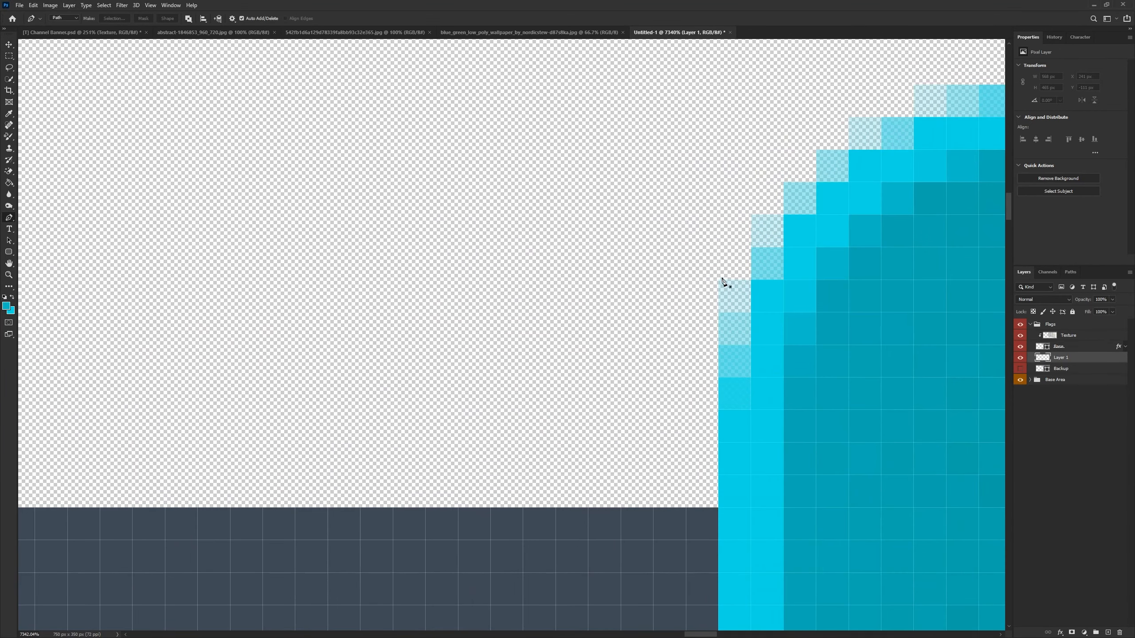
left_click(752, 284)
scroll(403, 519, "down", 5)
scroll(460, 491, "up", 2)
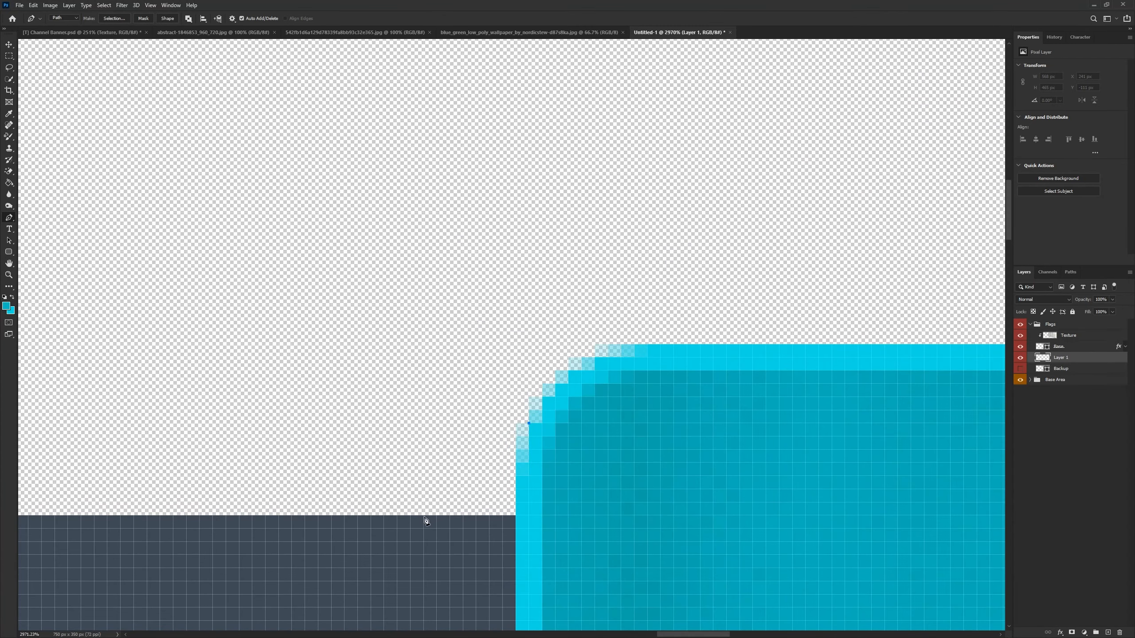
left_click(423, 516)
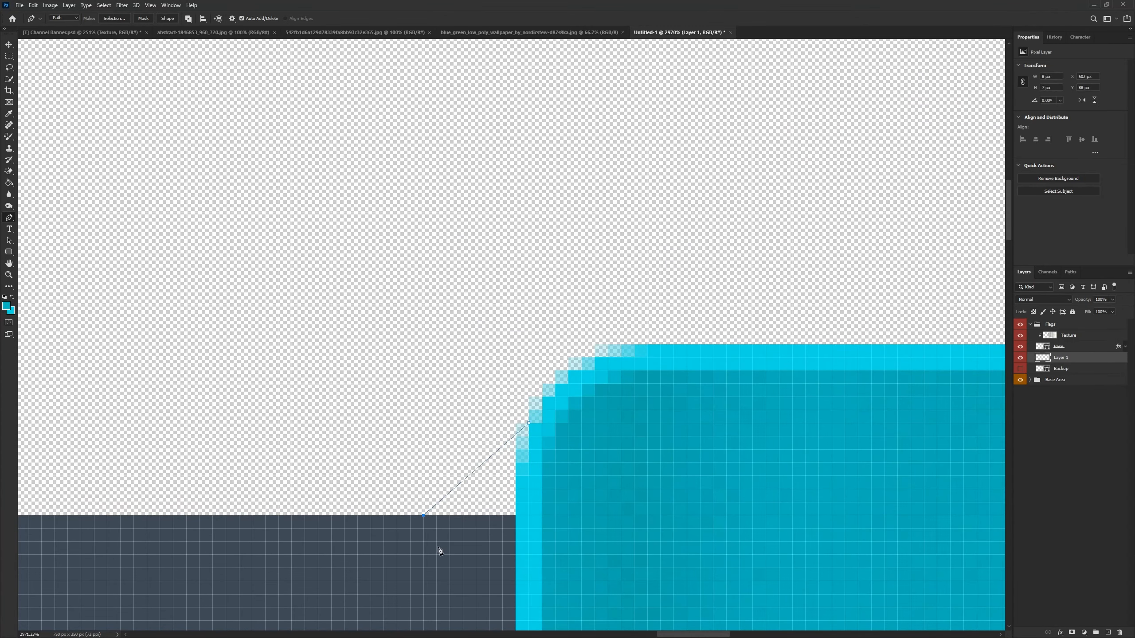
left_click(529, 516)
left_click(530, 424)
Step: Convert the triangular path to a selection with 0 px feather and fill it with #11bcc2
right_click(495, 475)
left_click(525, 315)
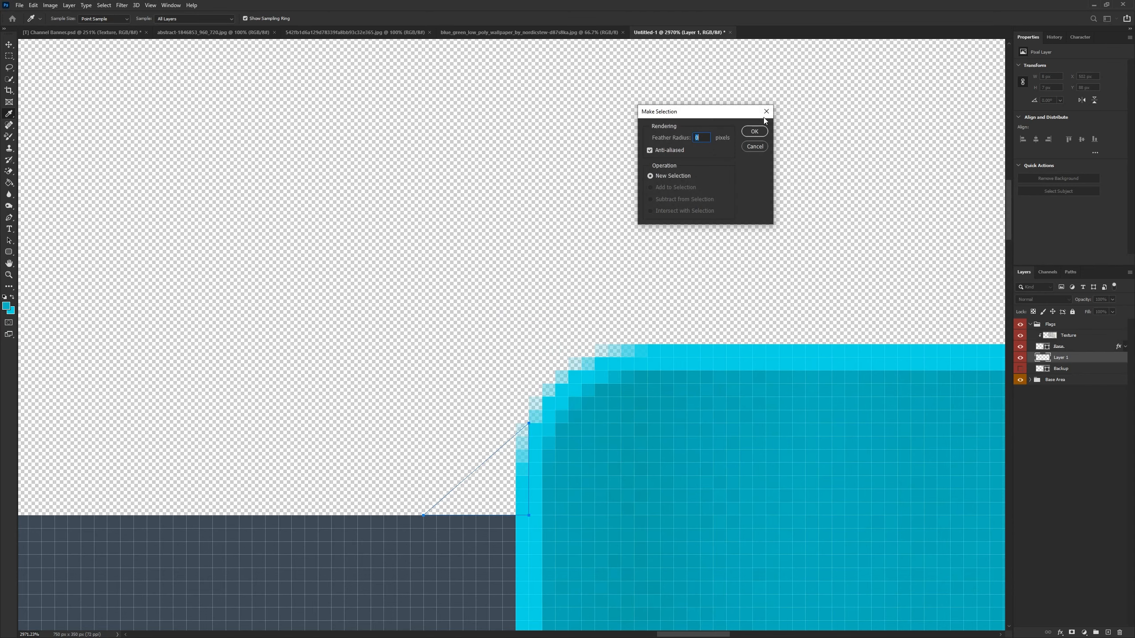
left_click(756, 135)
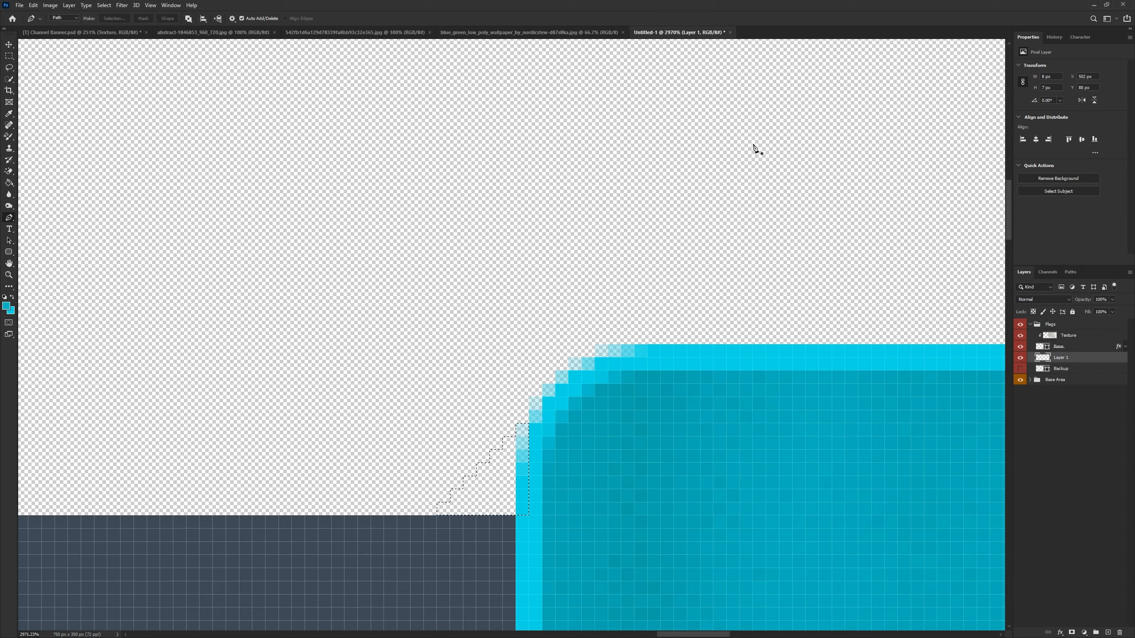
key("shift+F5")
left_click(626, 113)
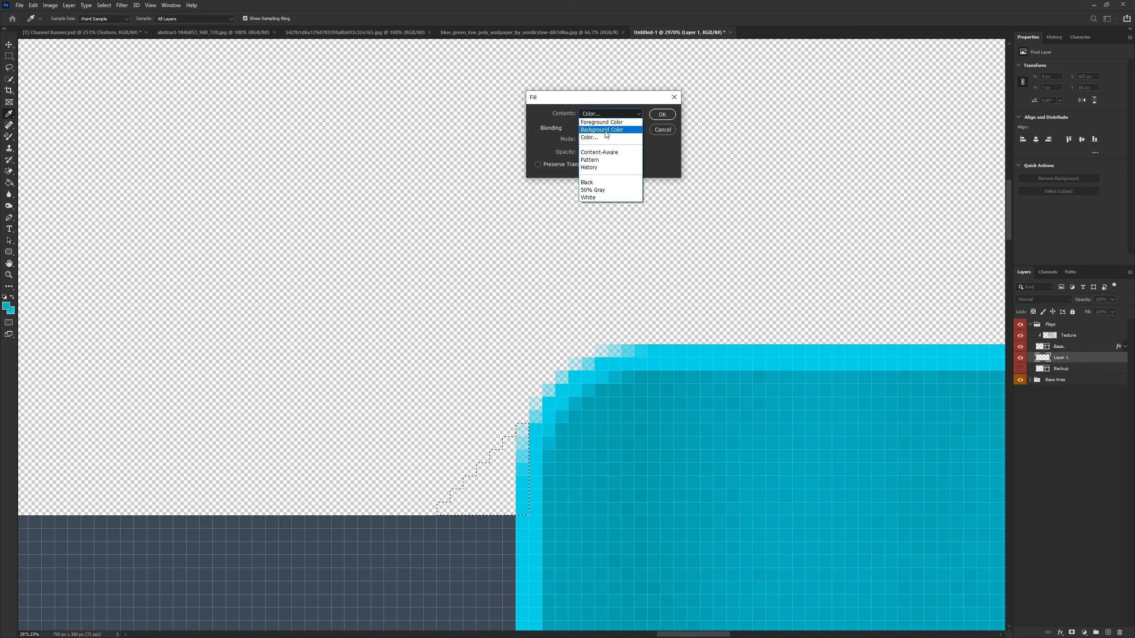
left_click(602, 138)
left_click(668, 448)
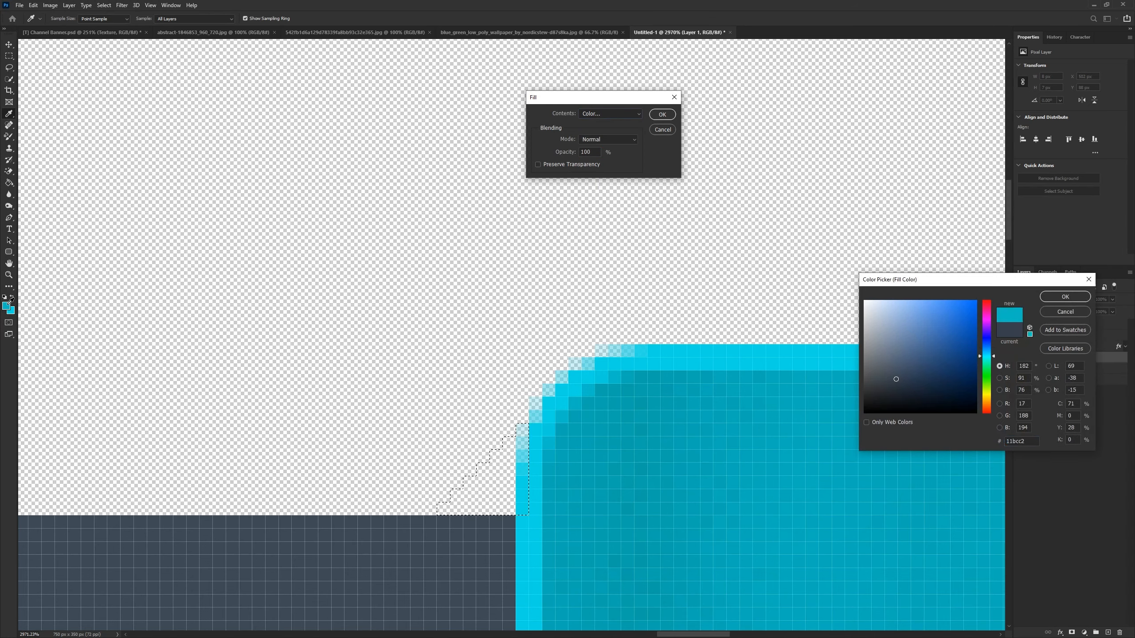
key("Return")
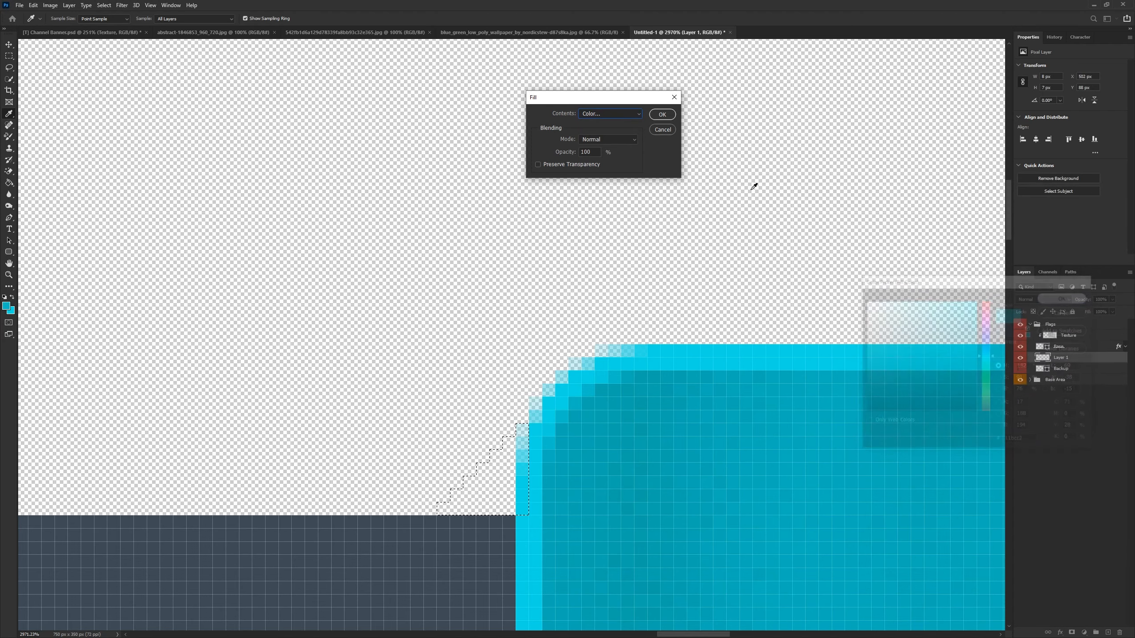
left_click(663, 114)
Step: Deselect the filled triangle and add a 2 px outside cyan color Stroke to its layer
left_click(9, 56)
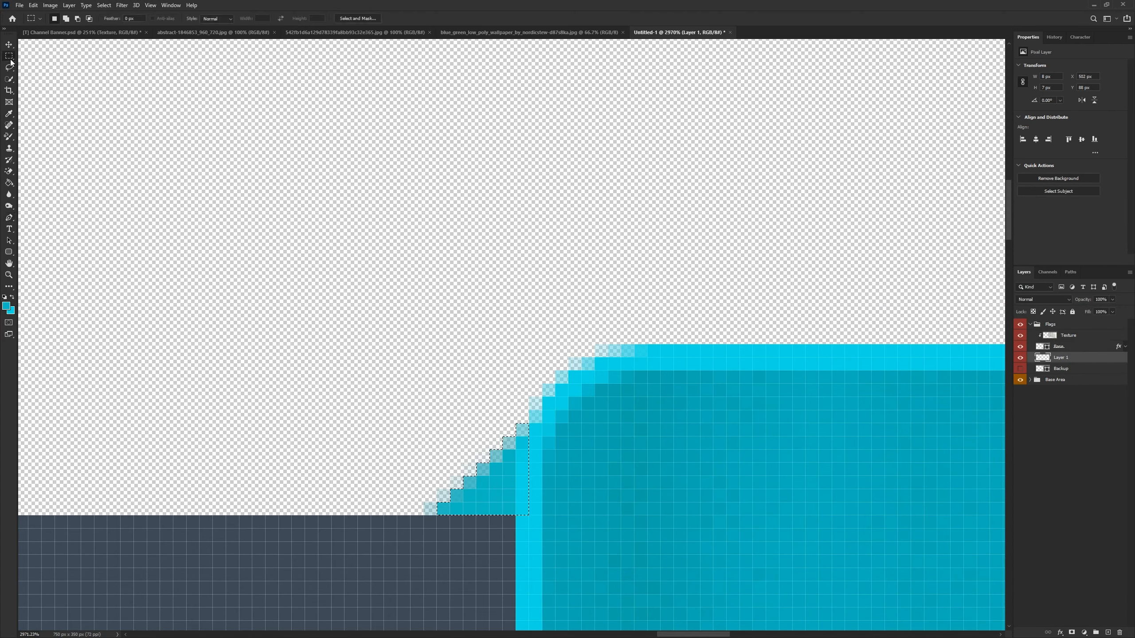
left_click(60, 56)
right_click(431, 288)
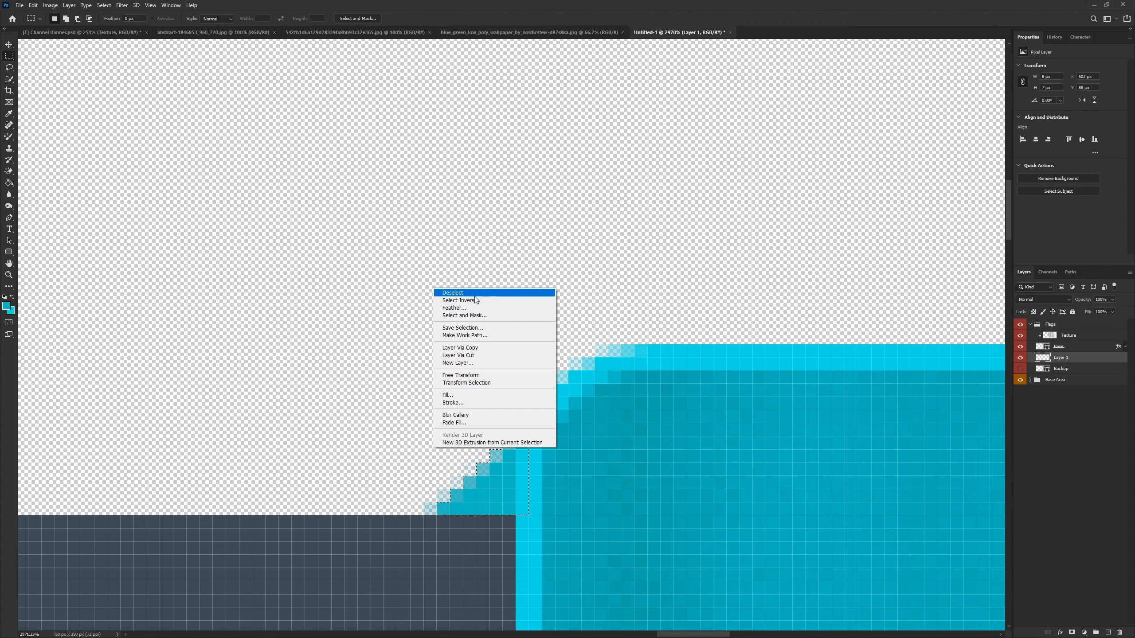
left_click(447, 293)
right_click(1073, 361)
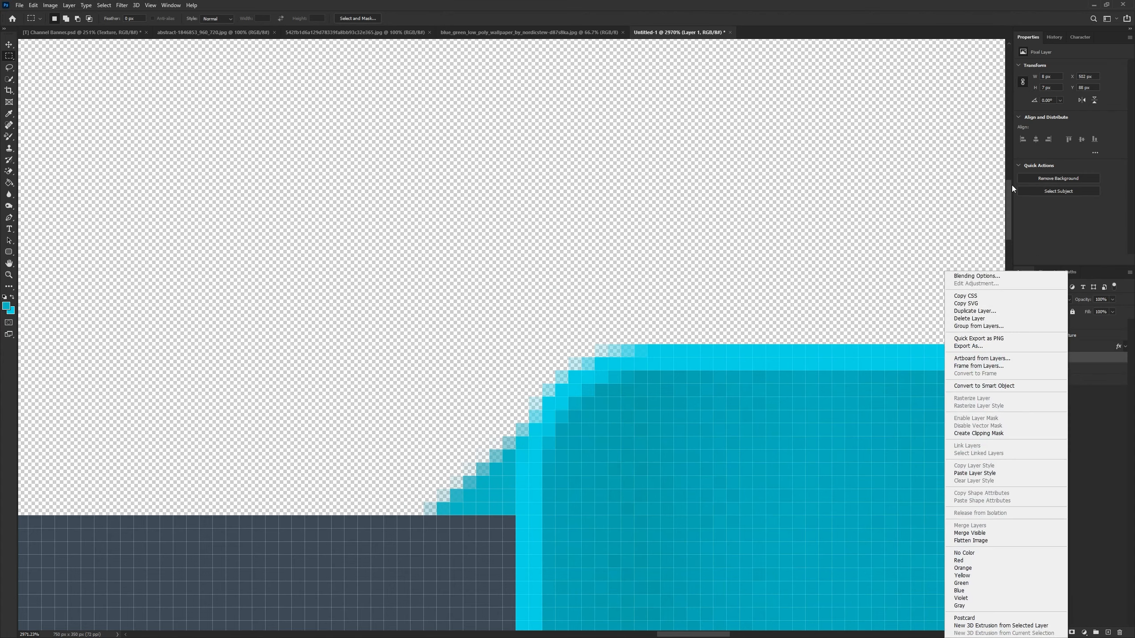
left_click(993, 276)
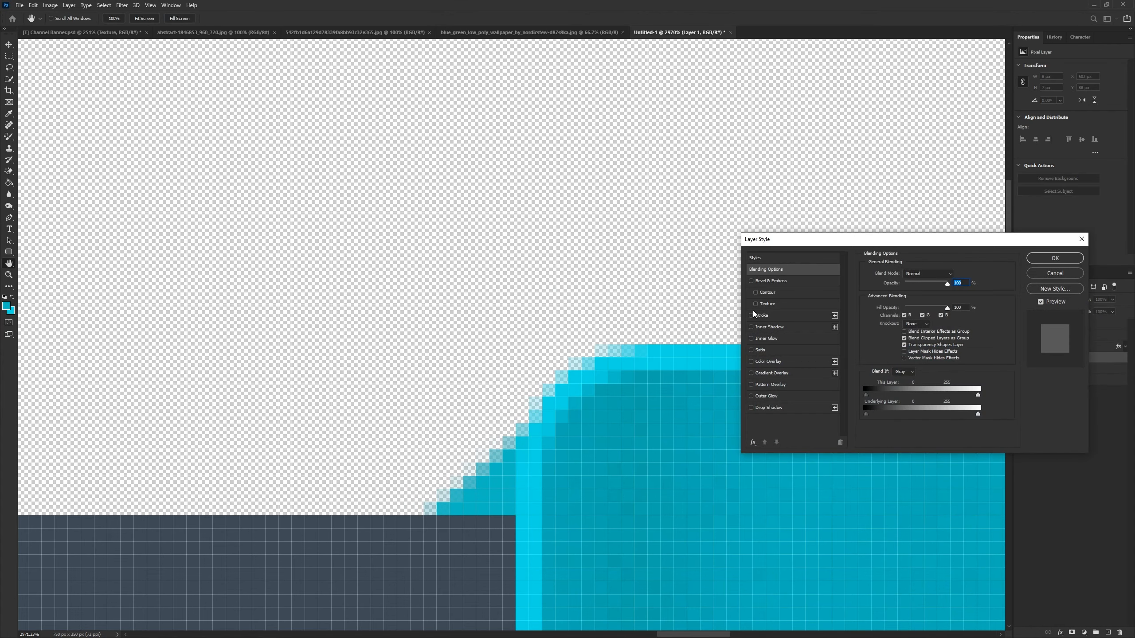
left_click(763, 316)
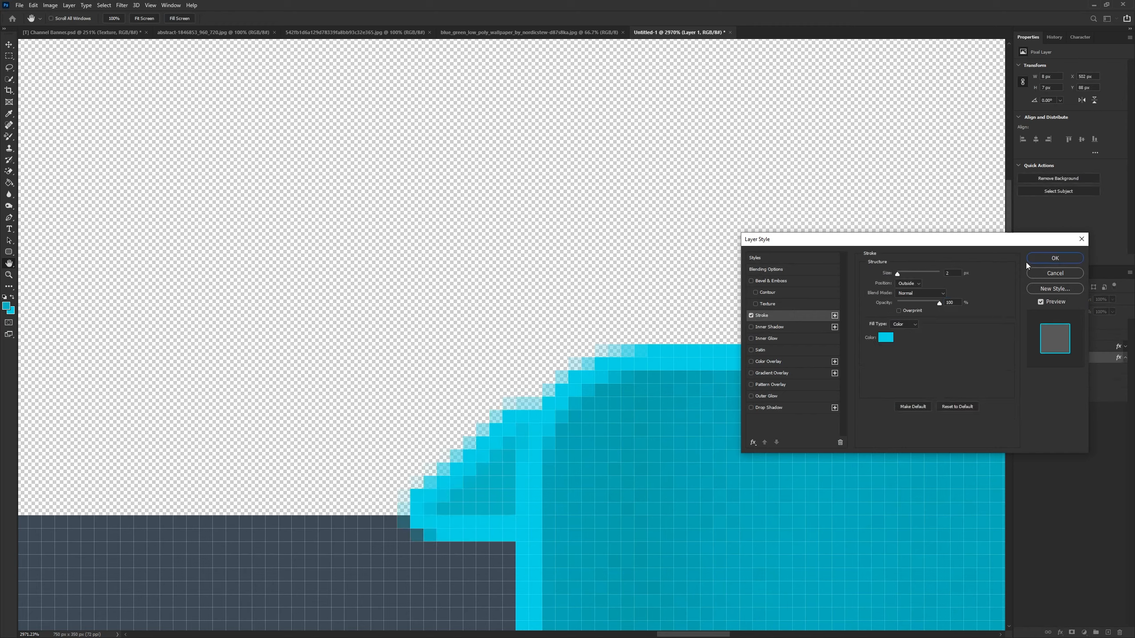
left_click(1040, 255)
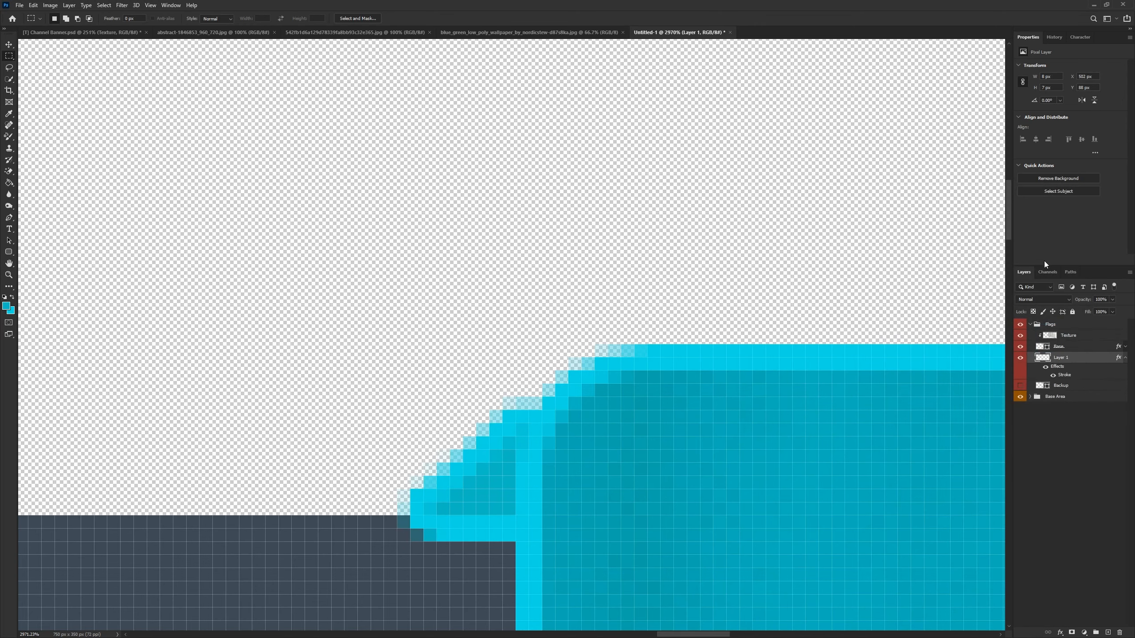
Step: Rasterize the triangle layer's style and rename the layer "POpout Back"
right_click(1066, 359)
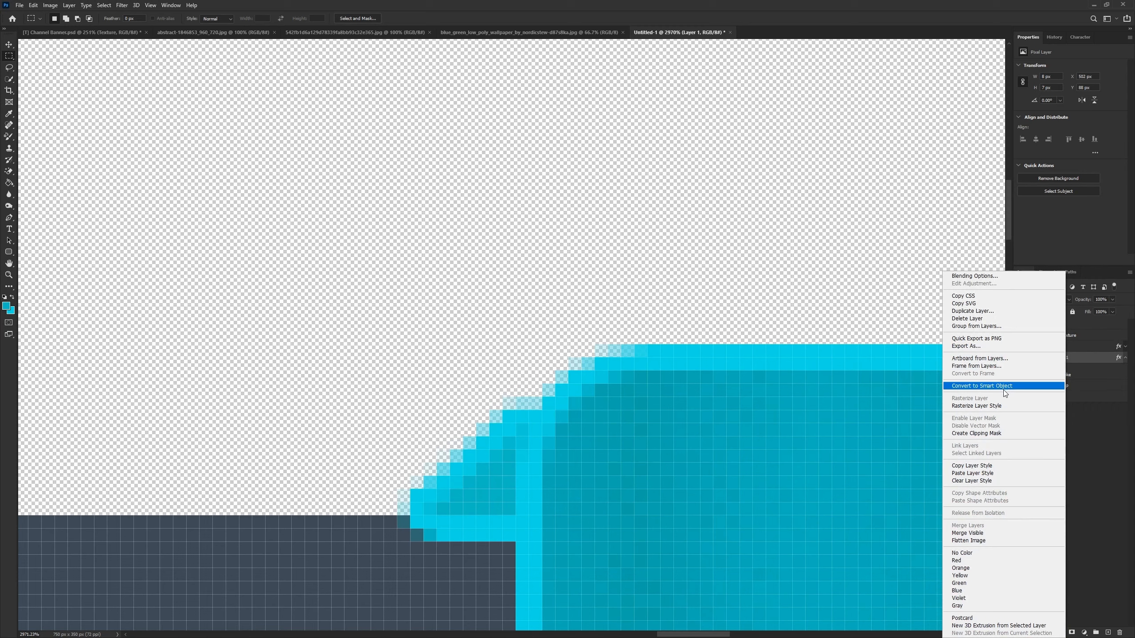
left_click(998, 406)
double_click(1063, 358)
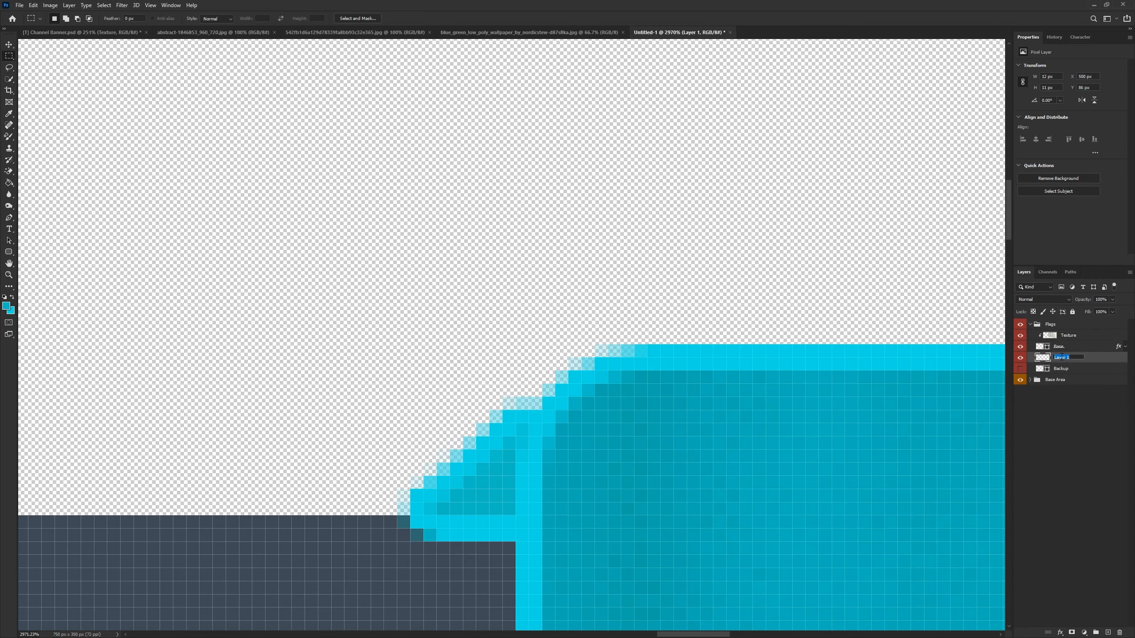
type("POpout Back")
key("Return")
Step: Nudge the POpout Back layer 1 px right and 1 px down to line up with the flag's rounded corner
left_click(9, 44)
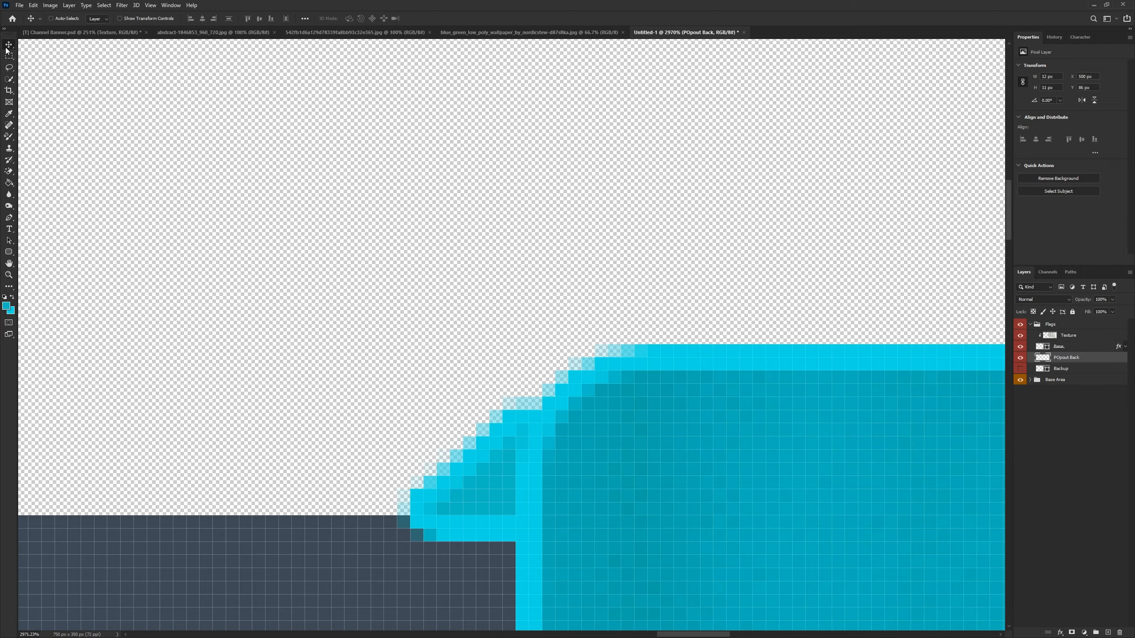
scroll(571, 367, "down", 8)
scroll(573, 392, "up", 6)
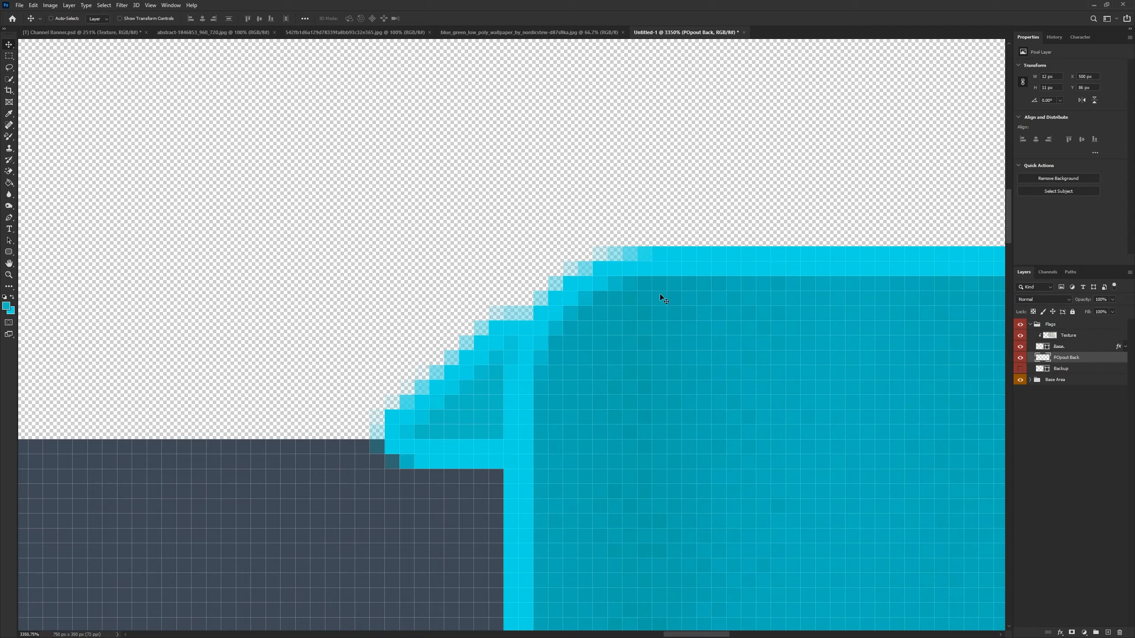
key("Right")
key("Right")
key("Left")
key("Down")
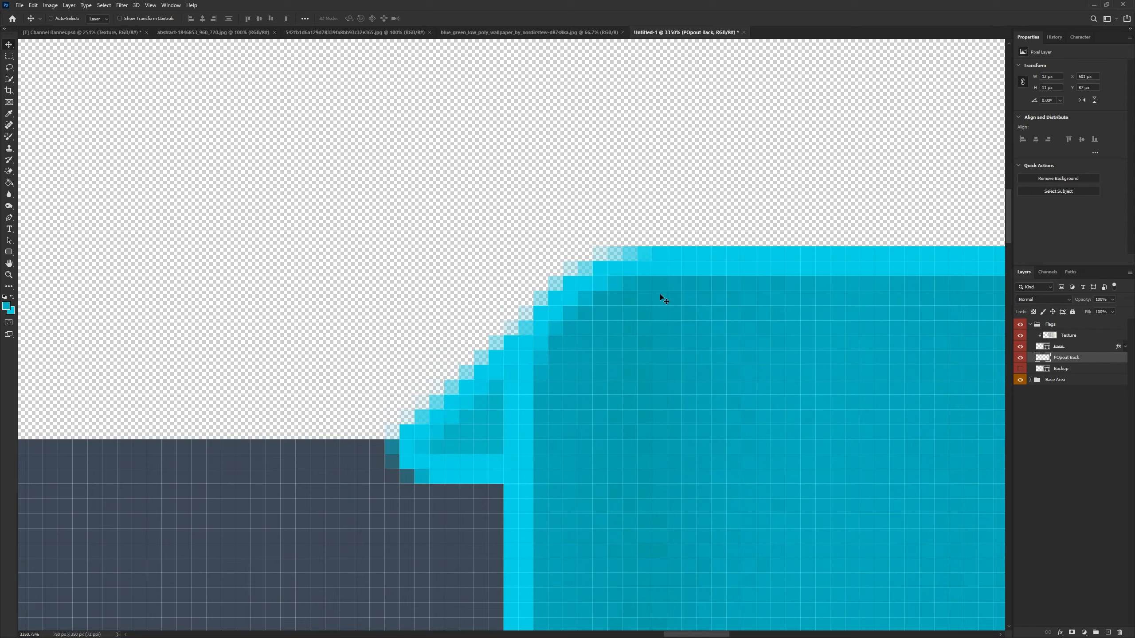
scroll(660, 294, "down", 6)
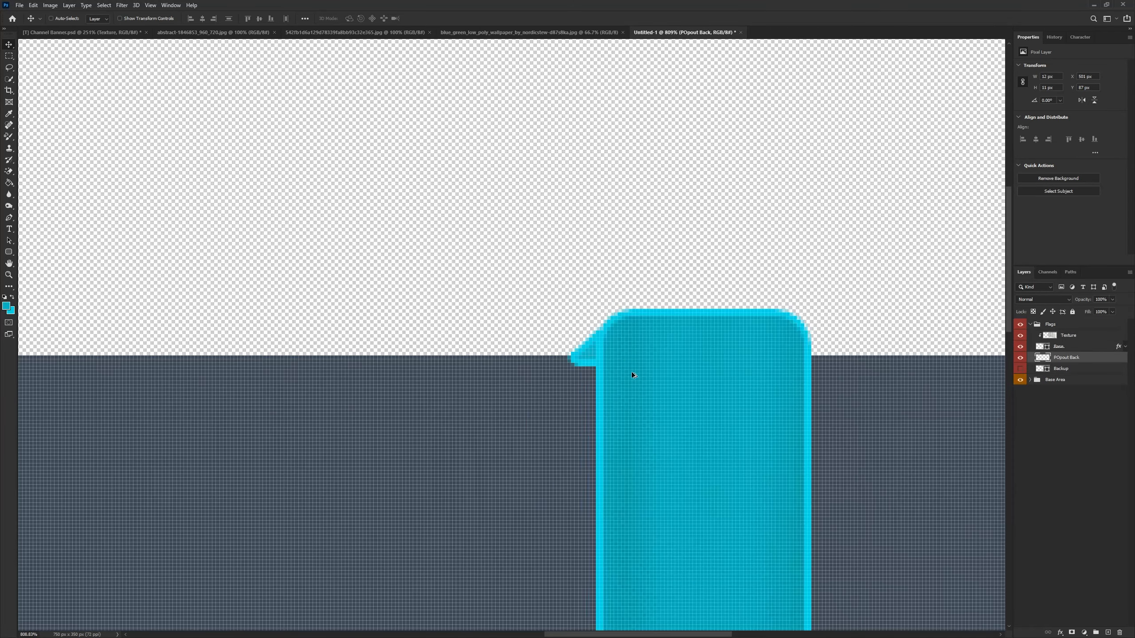
Step: Delete the part of POpout Back below the base's upper edge using a rectangular selection about 21 × 7 px, and deselect
scroll(596, 340, "up", 5)
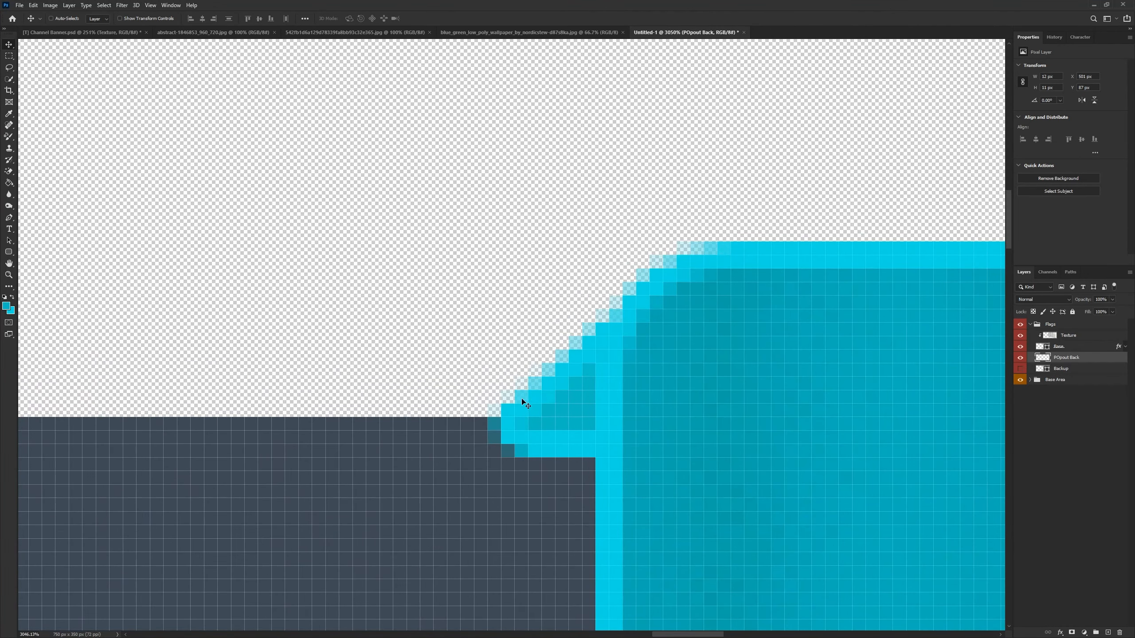
left_click(13, 58)
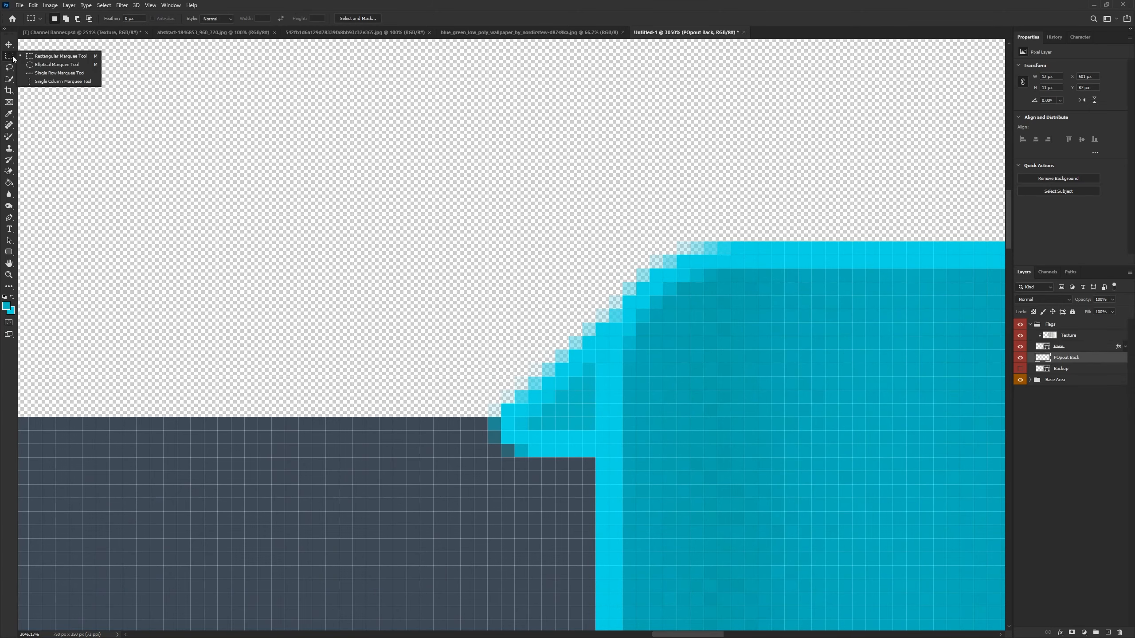
left_click(60, 56)
scroll(387, 283, "up", 1)
left_click_drag(413, 587, 790, 462)
scroll(477, 472, "up", 2)
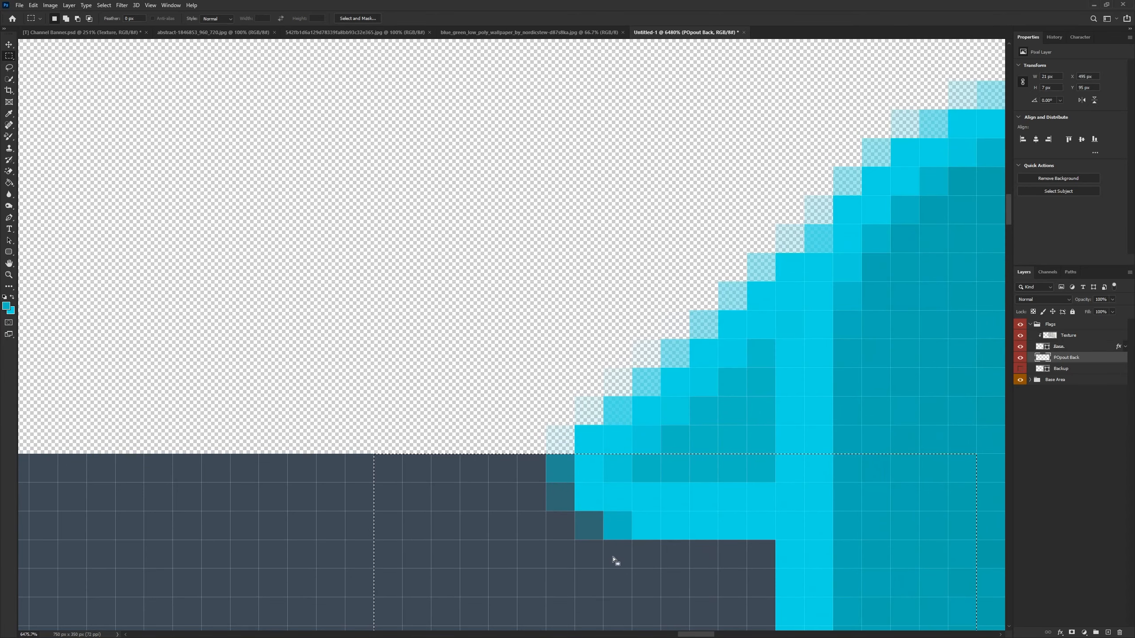
key("Delete")
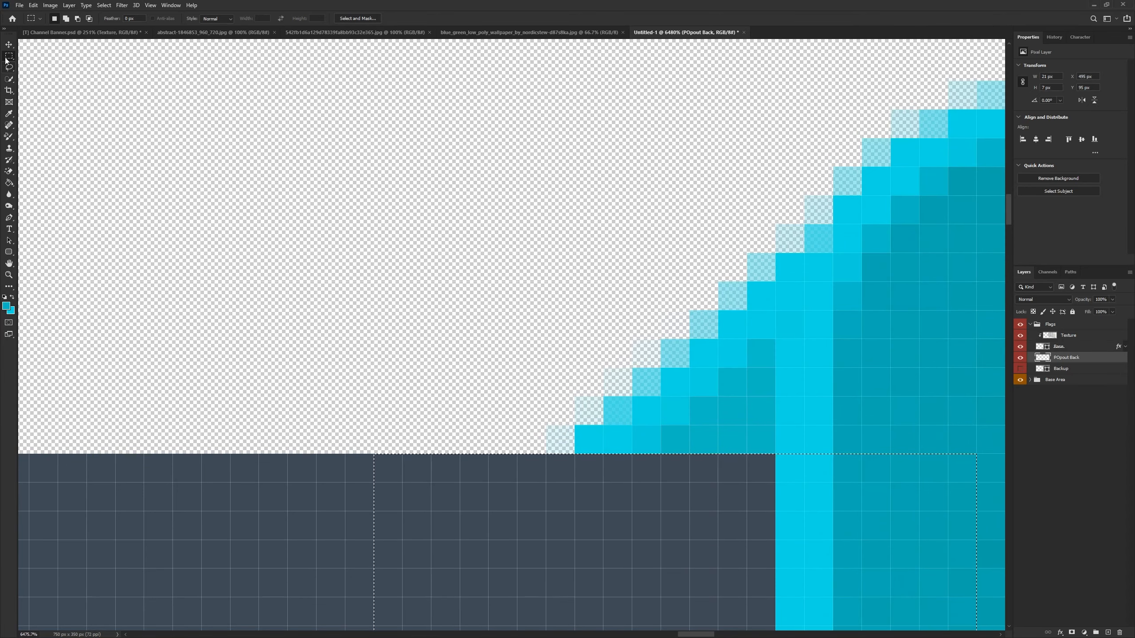
right_click(554, 277)
left_click(580, 283)
scroll(599, 311, "down", 10)
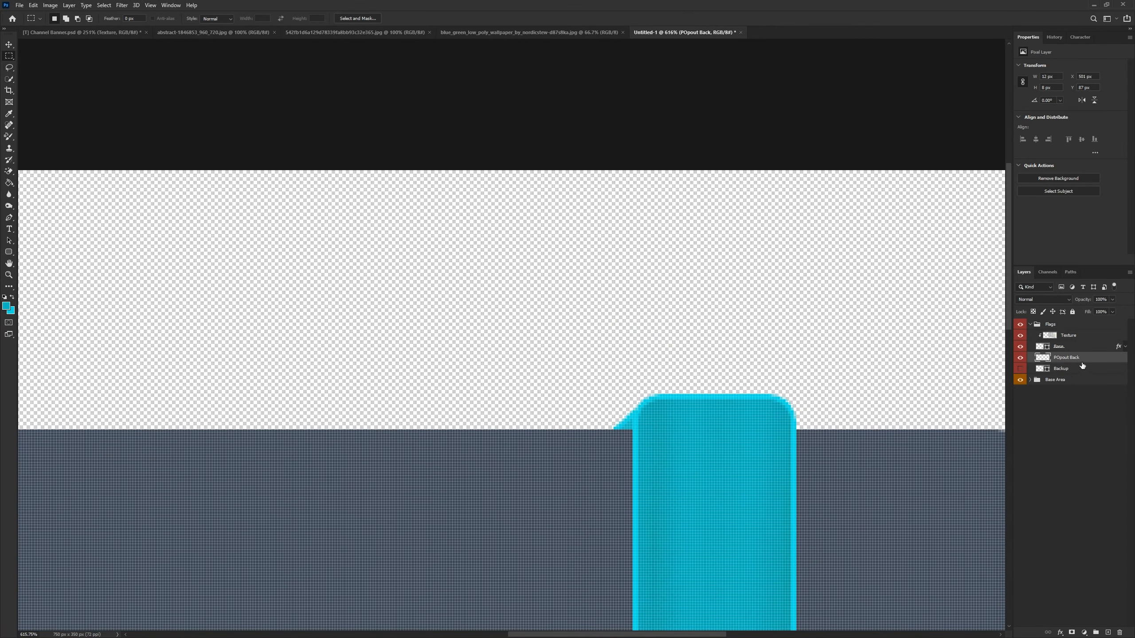
Step: Darken the POpout Back layer with a Brightness/Contrast adjustment and check it against the flag
left_click(50, 5)
mouse_move(64, 29)
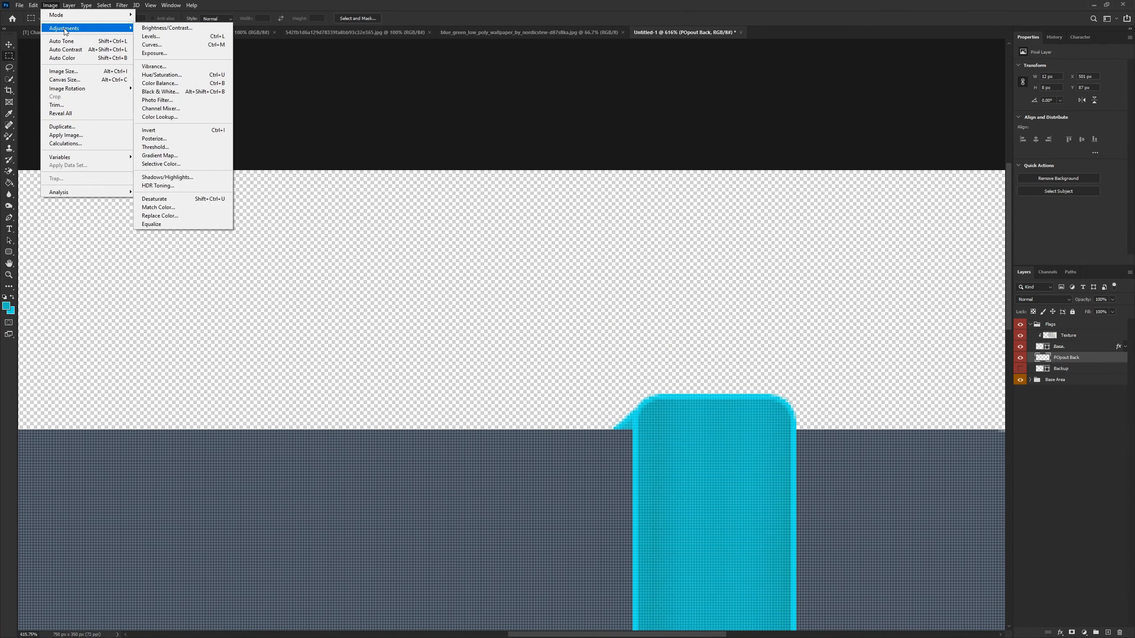
left_click(152, 29)
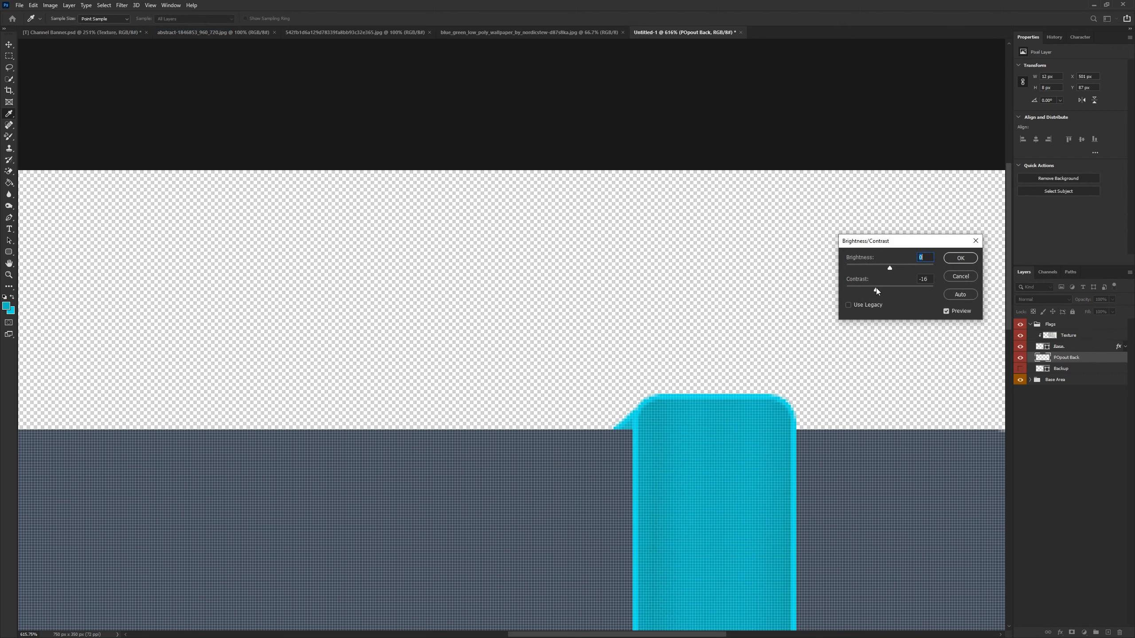
left_click_drag(891, 270, 880, 269)
key("Return")
key("m")
key("ctrl+0")
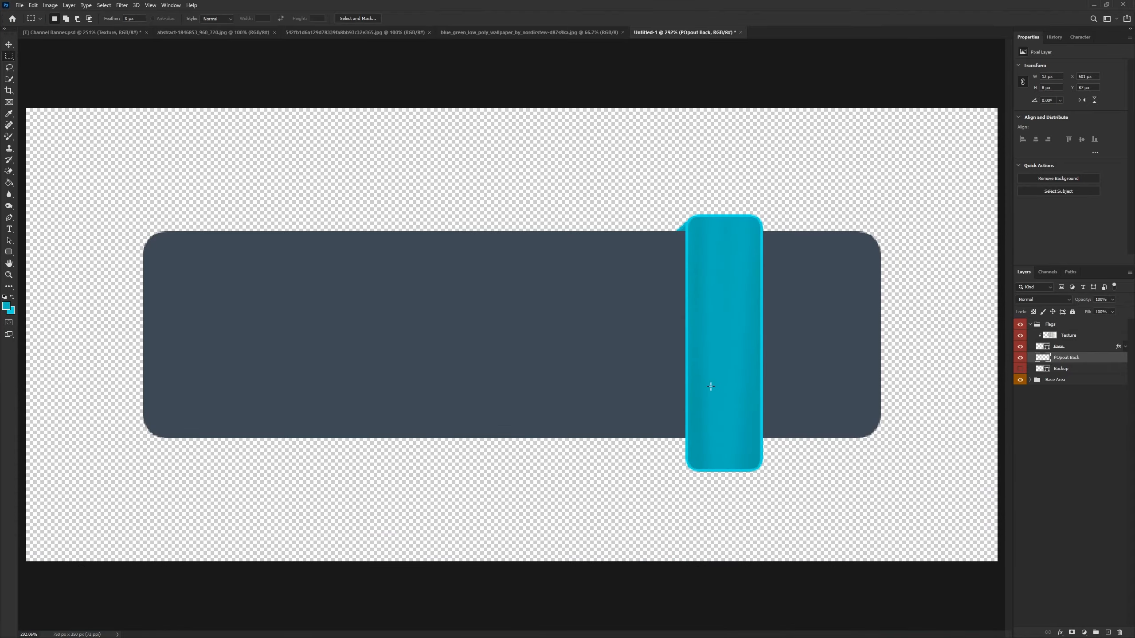
scroll(677, 241, "up", 10)
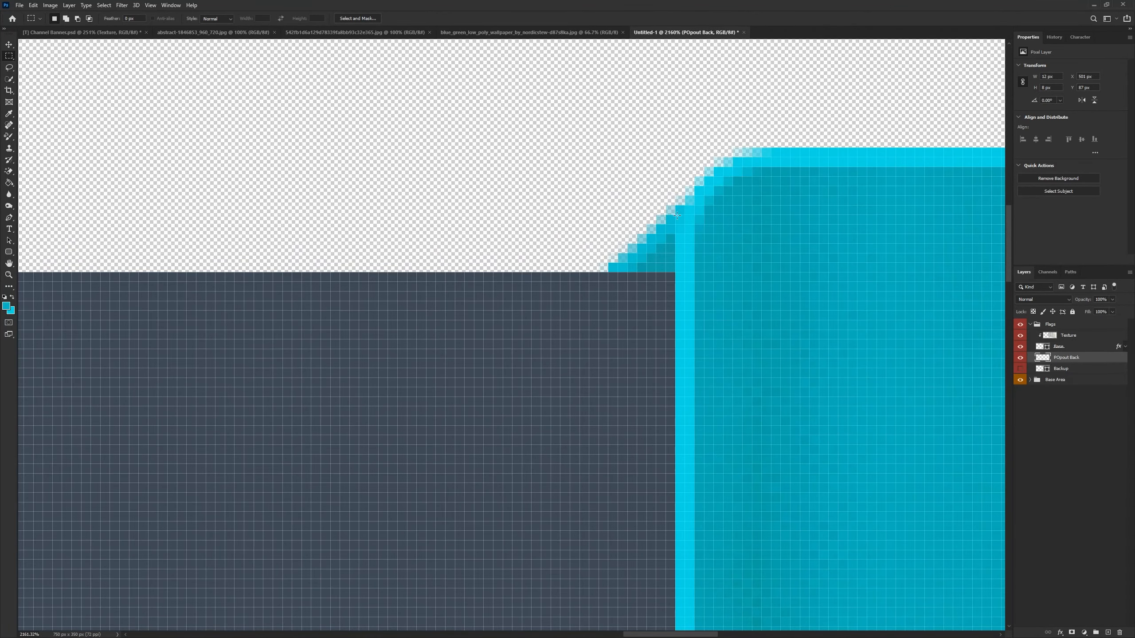
scroll(677, 215, "down", 10)
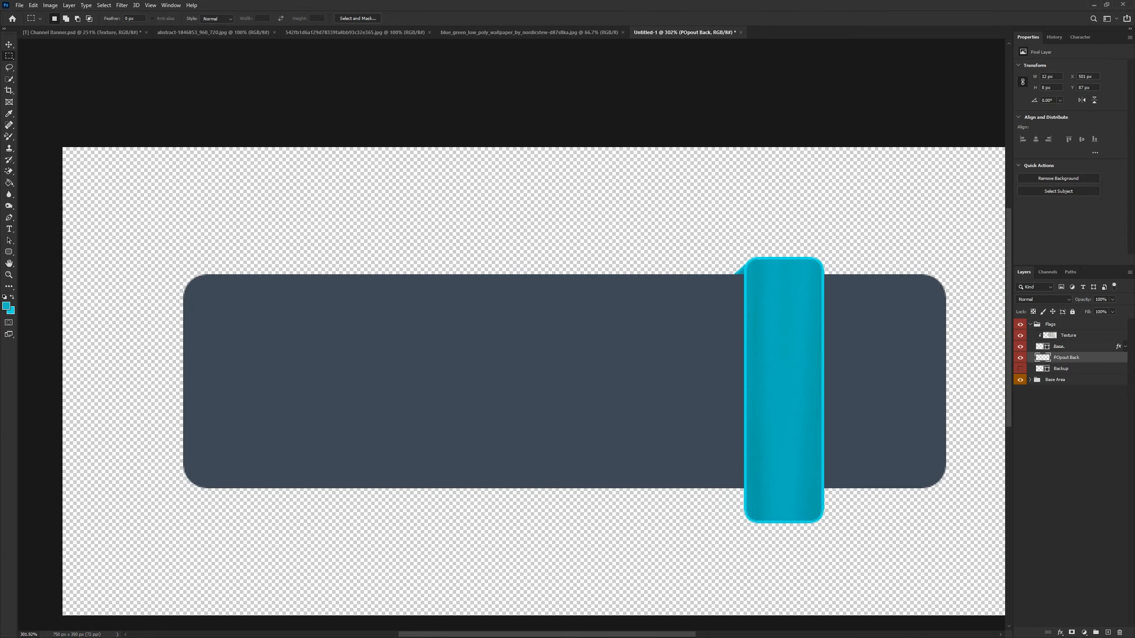
Step: Copy the Base layer's style and clear the stroke from the Base layer
scroll(763, 456, "down", 2)
scroll(785, 461, "up", 7)
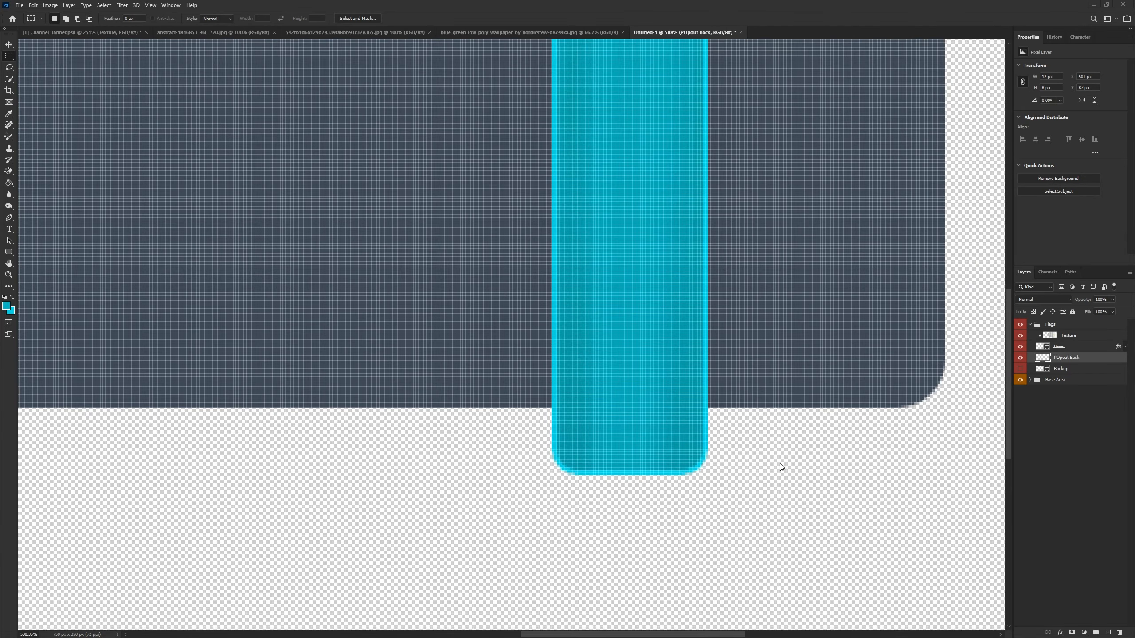
left_click(1065, 350)
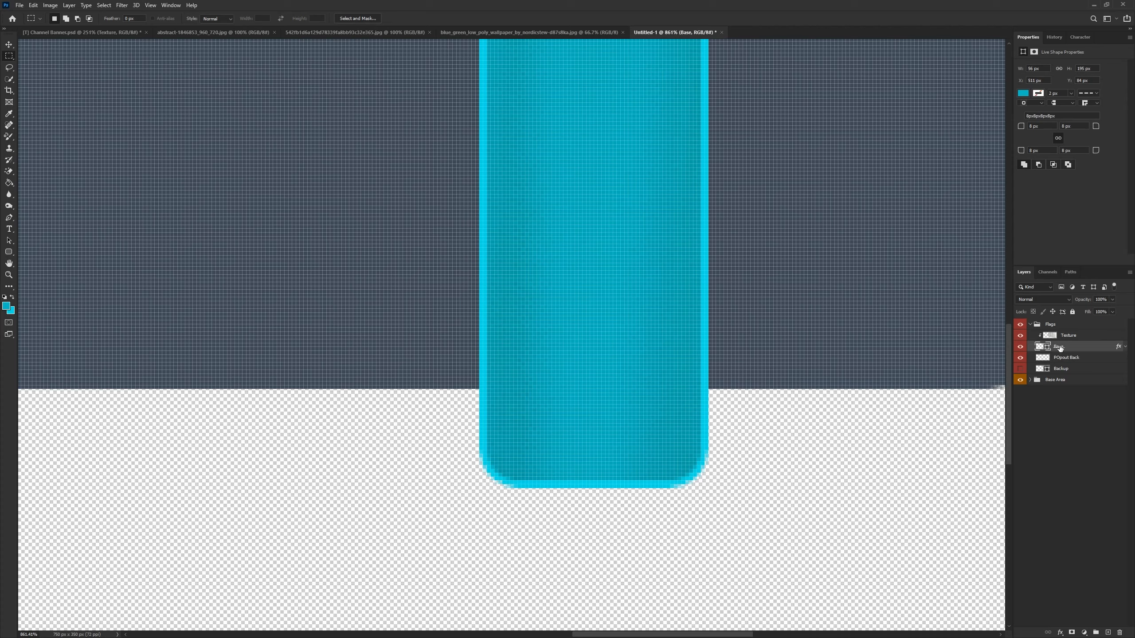
right_click(1065, 350)
left_click(965, 466)
right_click(1057, 357)
left_click(971, 473)
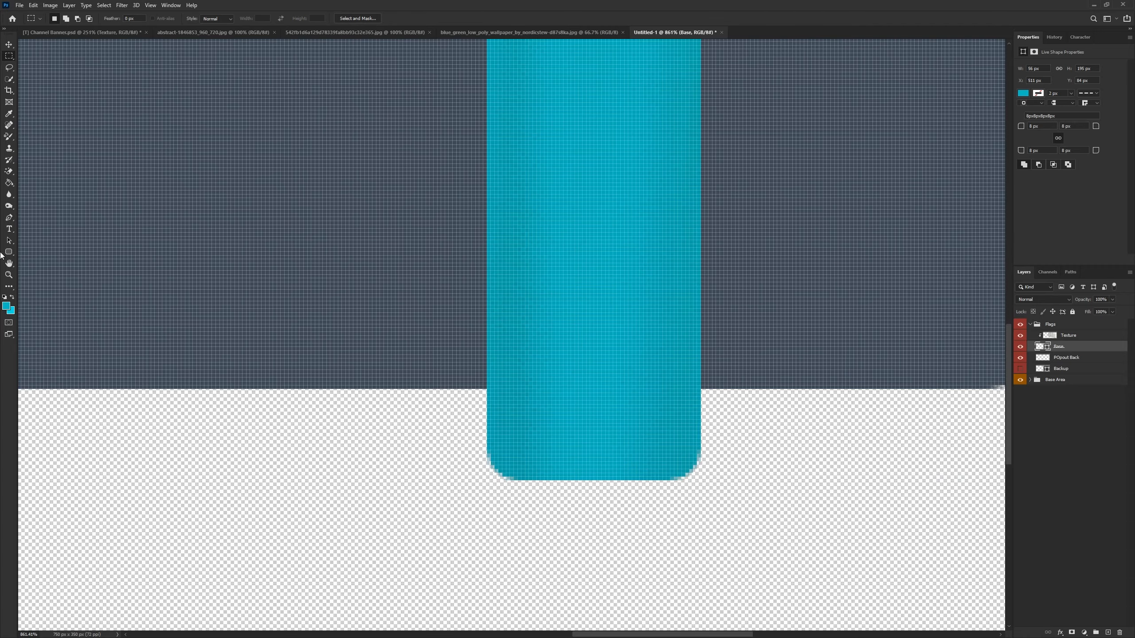
Step: Rasterize the Base flag shape layer in preparation for cutting its lower end with a Pen path
left_click(9, 217)
scroll(678, 420, "up", 4)
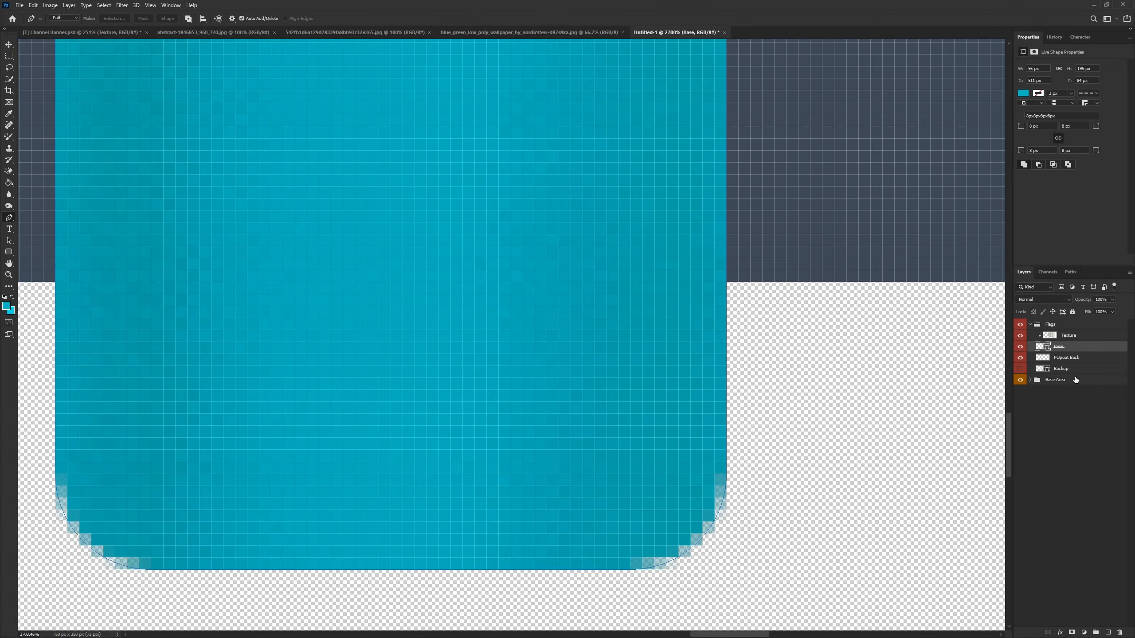
right_click(1068, 354)
left_click(997, 398)
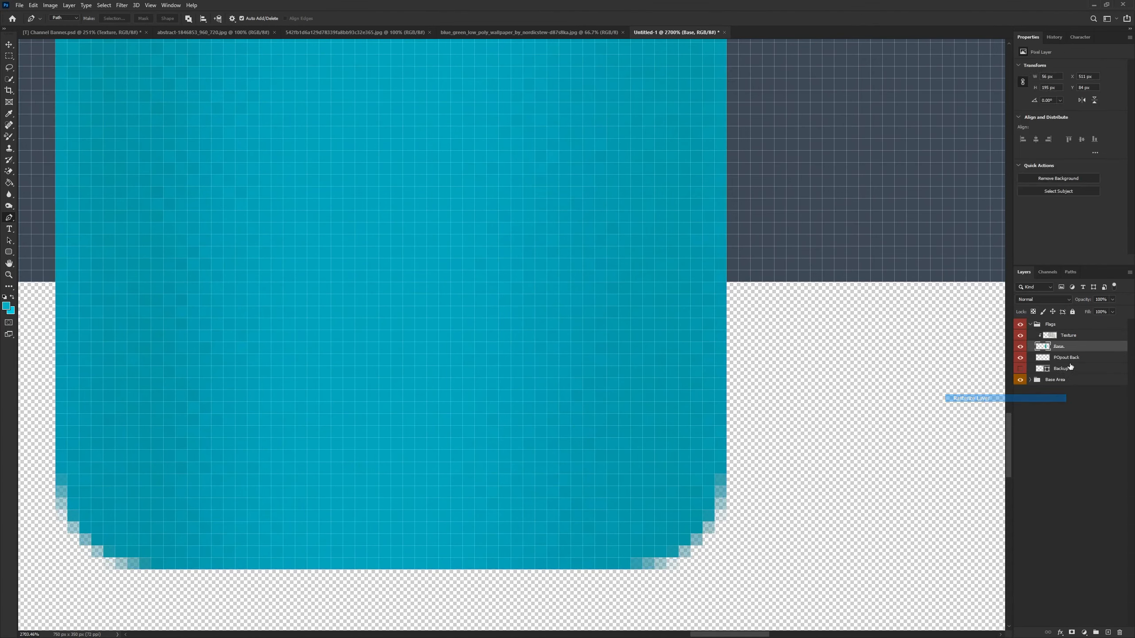
Step: Draw a closed Pen path about 70 × 39 px around the flag's lower end, its upper edge slanting down to the right across the flag
left_click(726, 485)
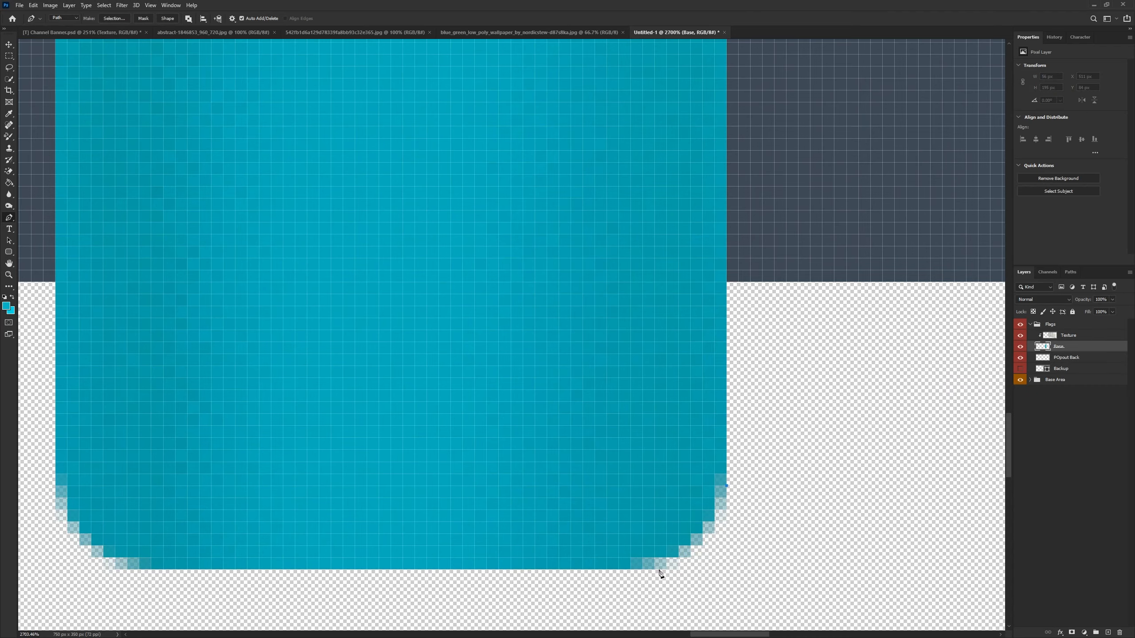
scroll(554, 615, "down", 2)
scroll(235, 451, "up", 2)
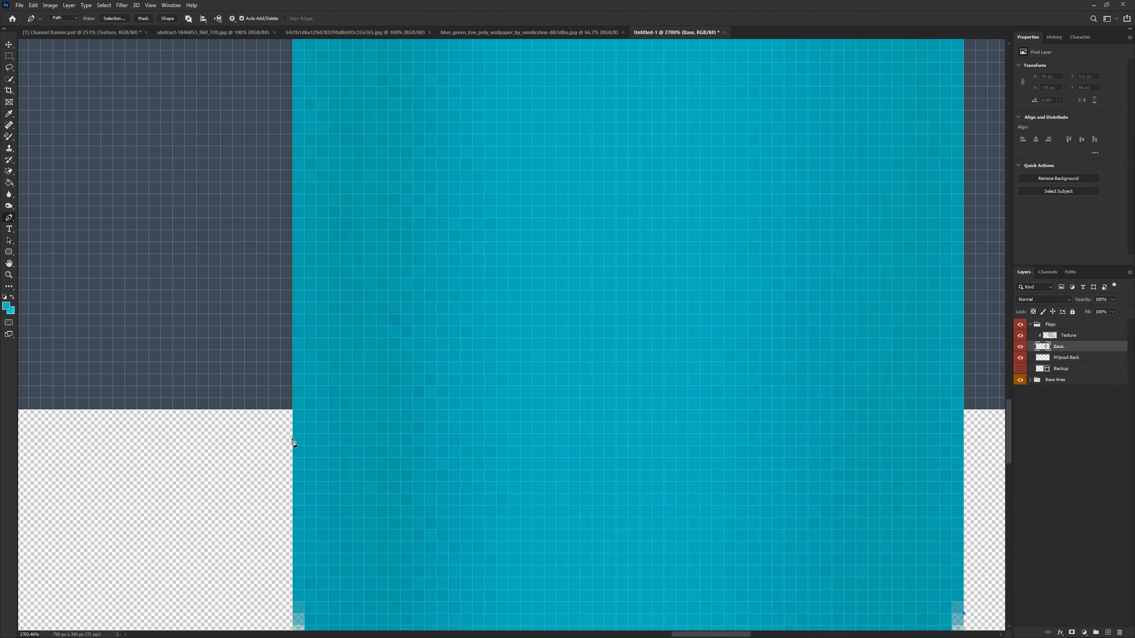
left_click(293, 463)
scroll(322, 500, "down", 4)
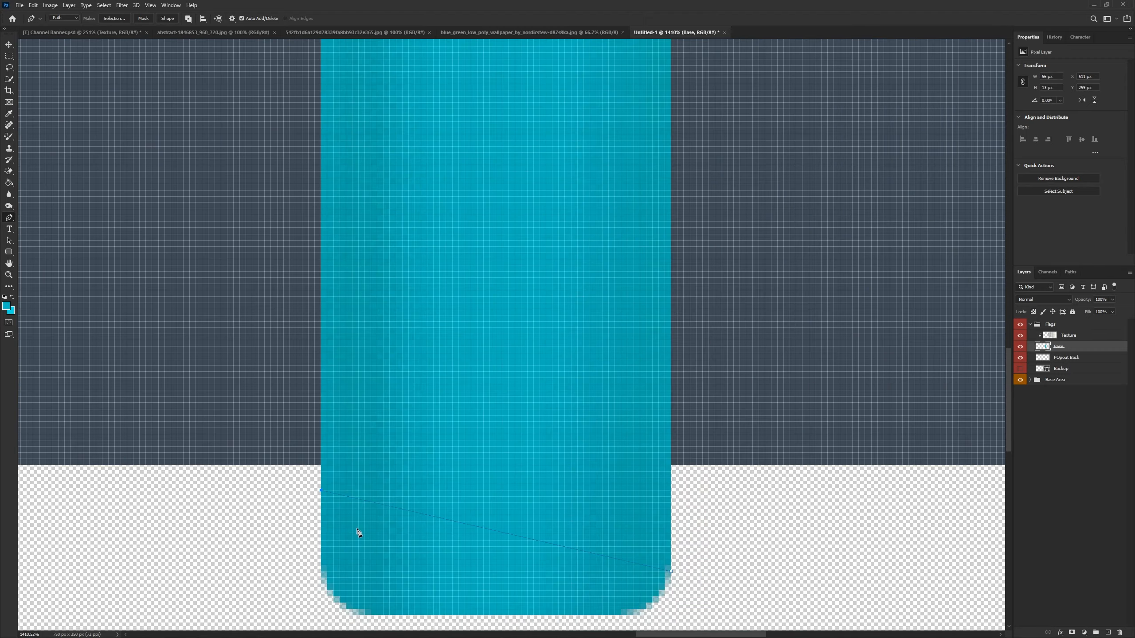
scroll(352, 573, "up", 2)
left_click(357, 581)
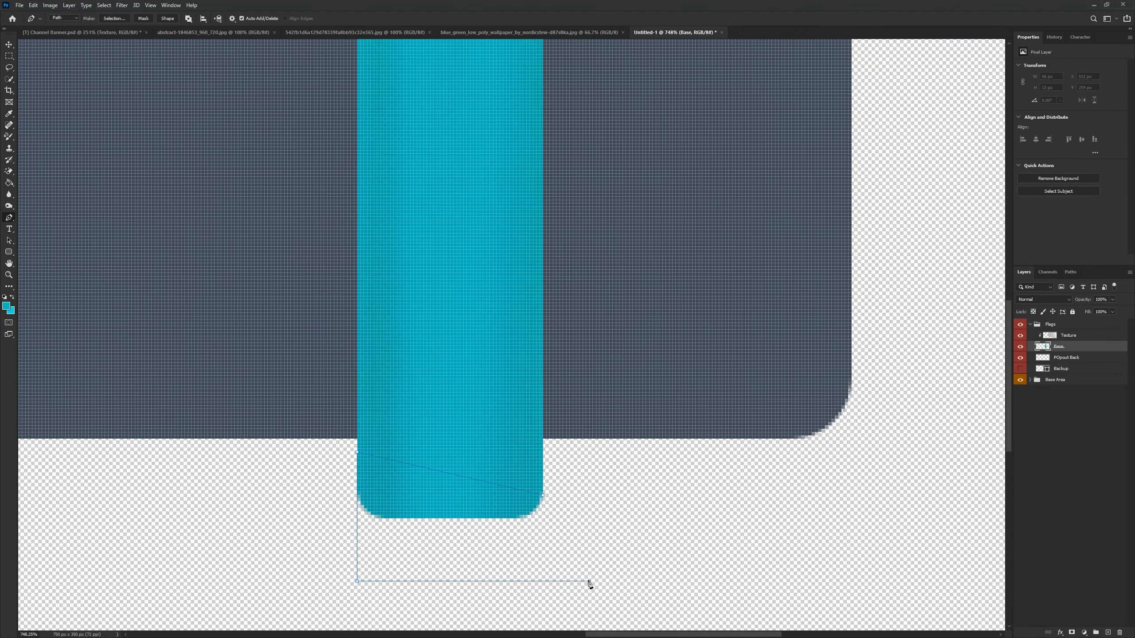
left_click(590, 581)
left_click(566, 492)
left_click(543, 495)
Step: Convert the path to a selection with 0 px feather, delete the Base flag's lower end inside it, and deselect
right_click(483, 496)
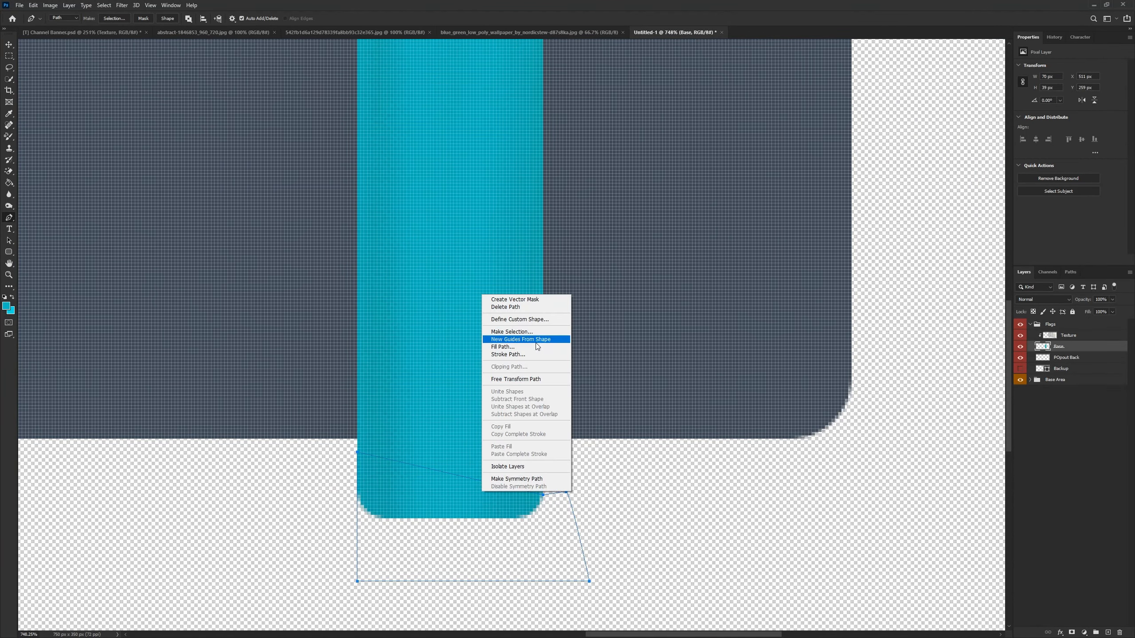
left_click(501, 331)
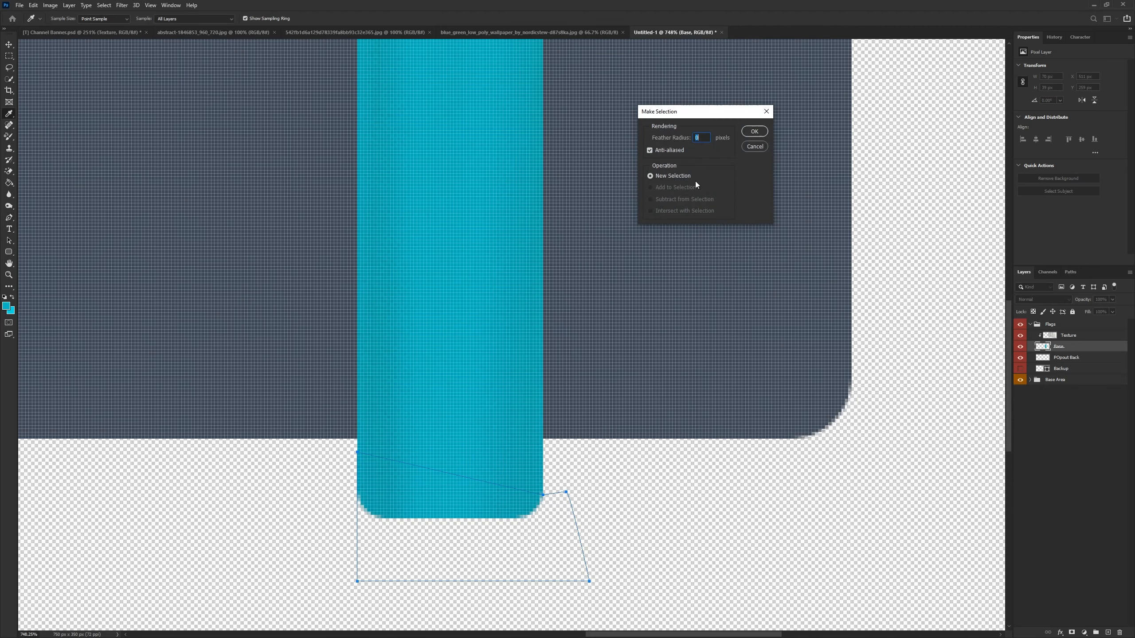
left_click(755, 132)
key("Delete")
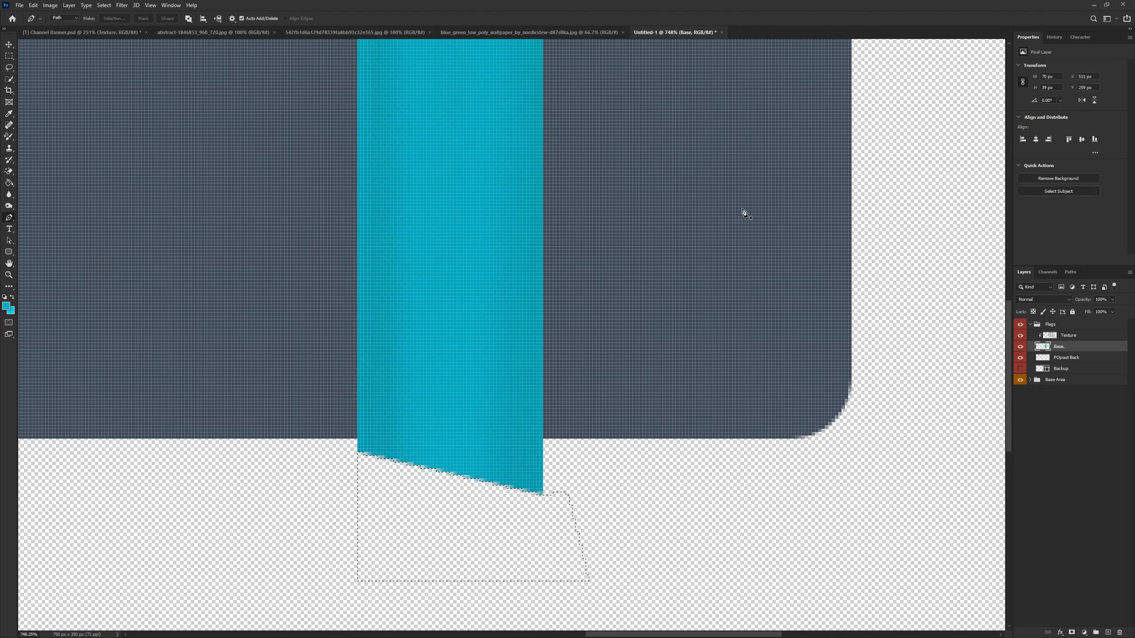
key("m")
right_click(540, 157)
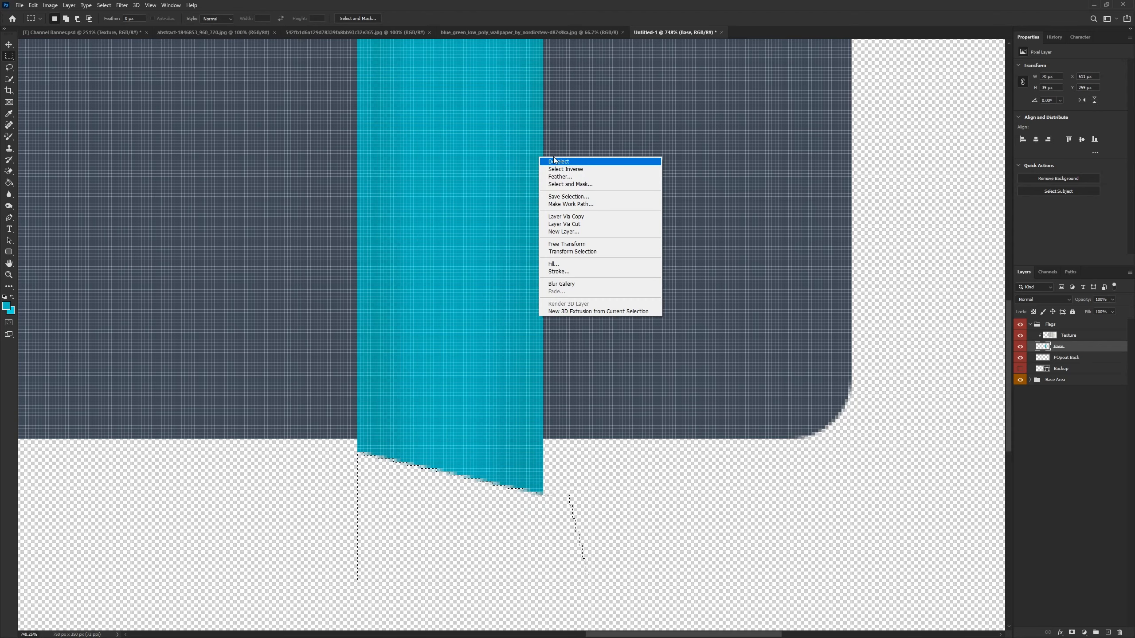
key("Escape")
right_click(466, 176)
left_click(480, 181)
Step: Paste the copied stroke layer style onto the Base layer and collapse its effects list
right_click(1062, 348)
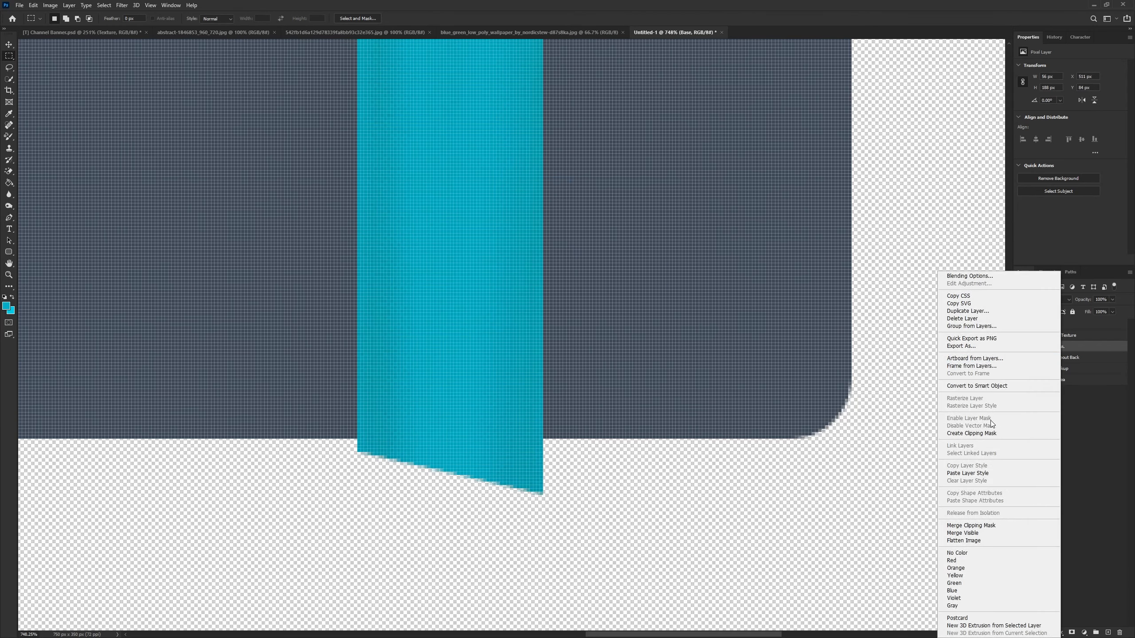
left_click(980, 473)
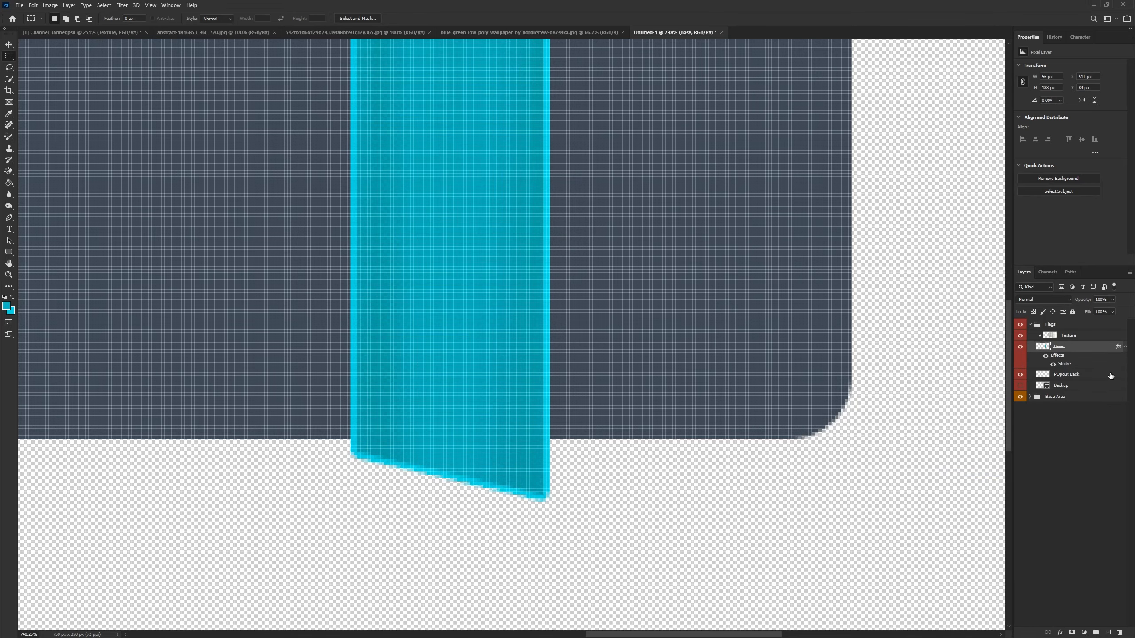
left_click(1126, 347)
key("ctrl+0")
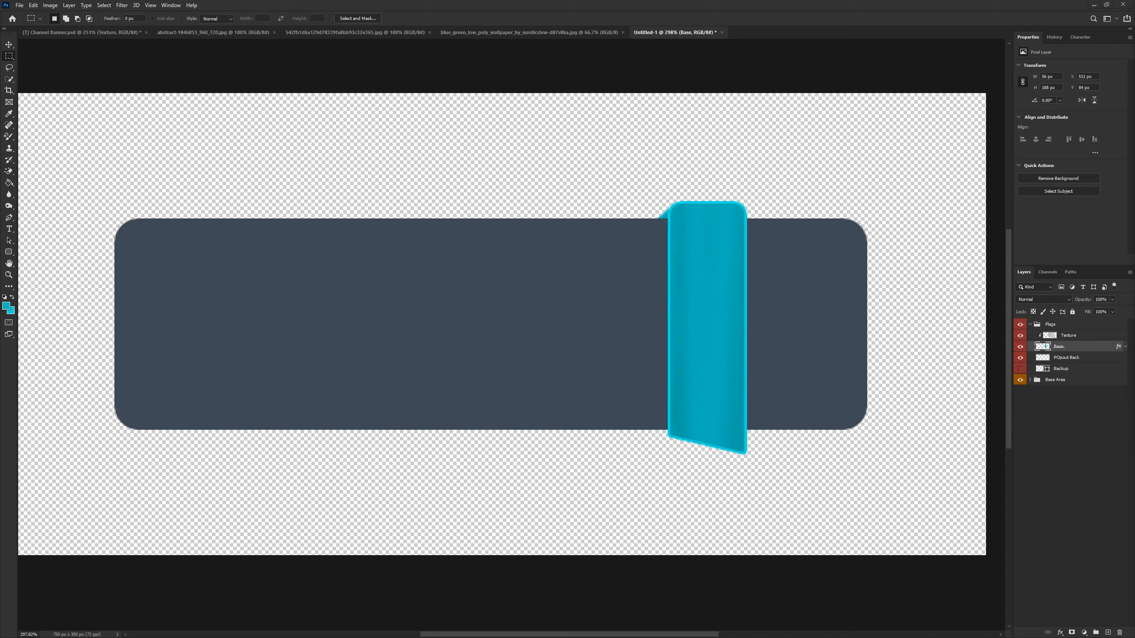
Step: Collapse the Flags group and wrap it in a new parent group named Flags
left_click(1031, 324)
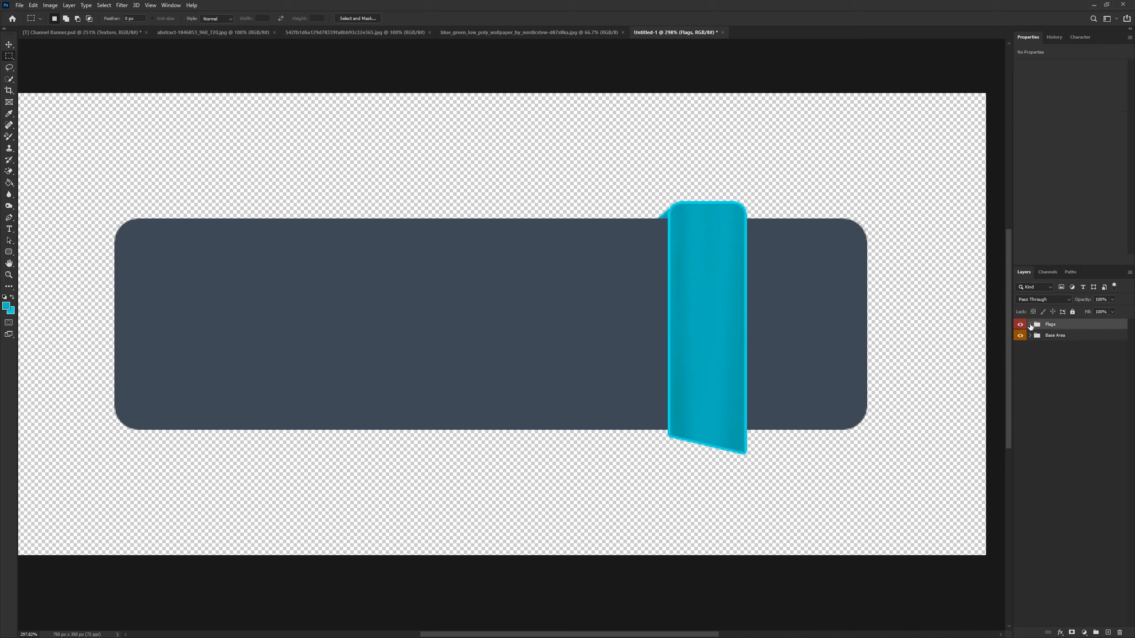
key("ctrl+g")
double_click(1055, 324)
type("Flags")
key("Return")
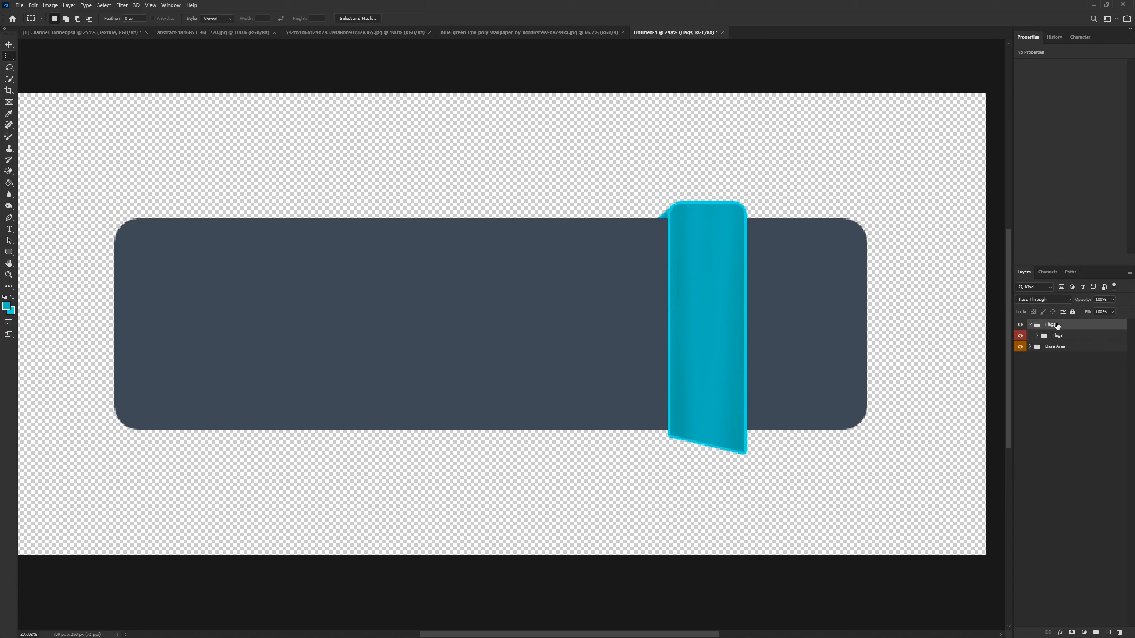
Step: Rename the inner group Flag 1 and give the parent Flags group the red color label
double_click(1064, 336)
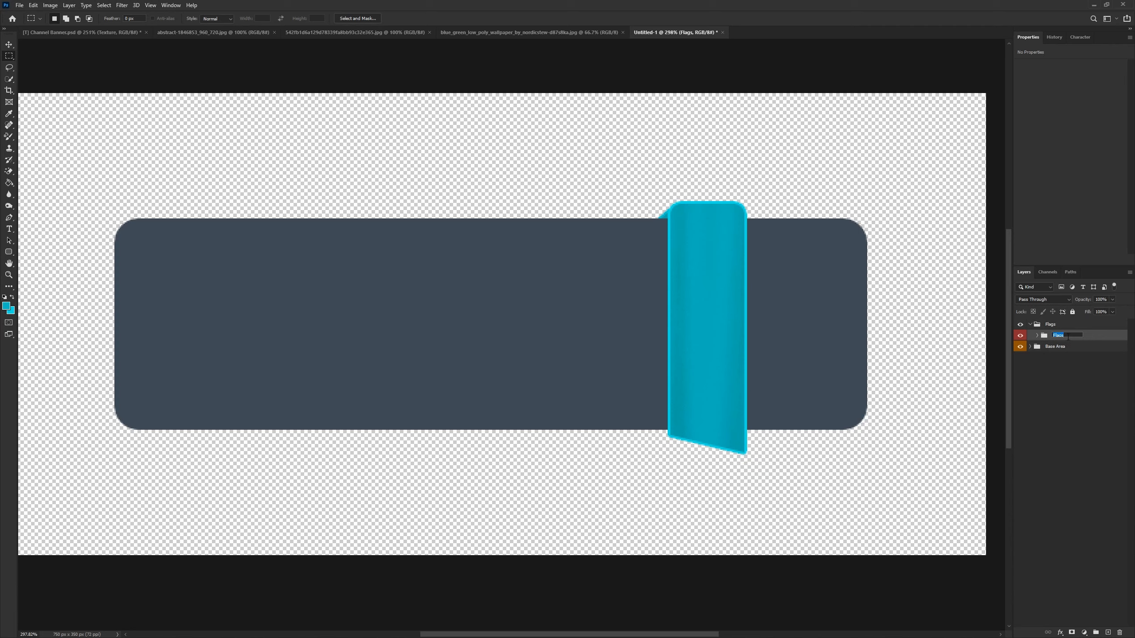
key("BackSpace")
type("1")
key("Return")
right_click(1020, 325)
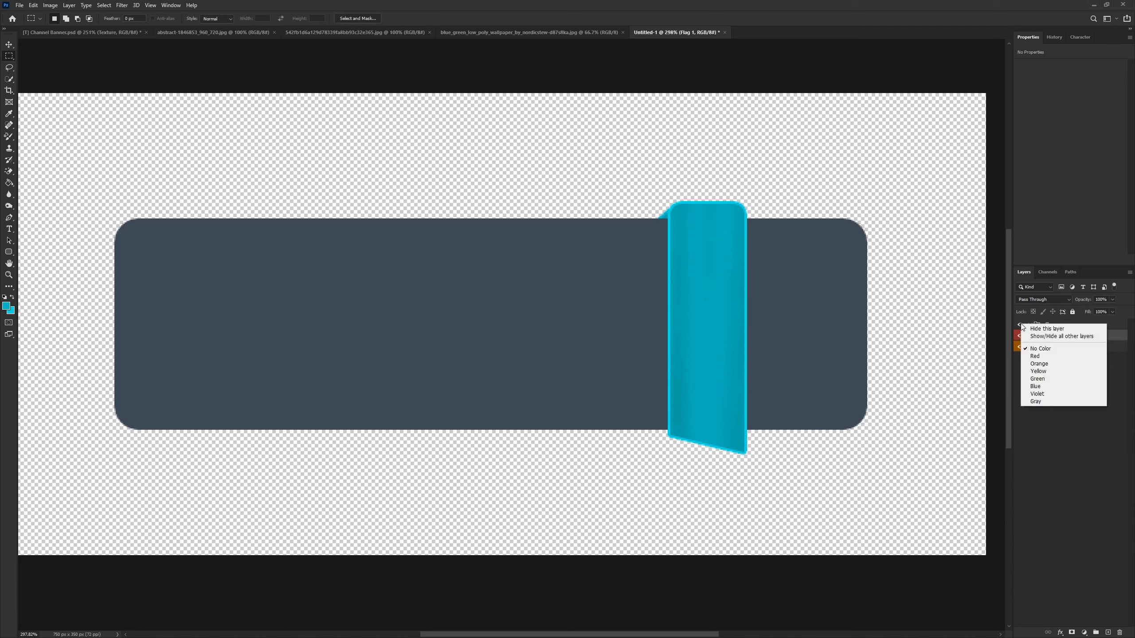
left_click(1045, 357)
Step: Duplicate the Flag 1 group, move the copy about 80 px to the right, and rename it Flag 2
left_click(1063, 337)
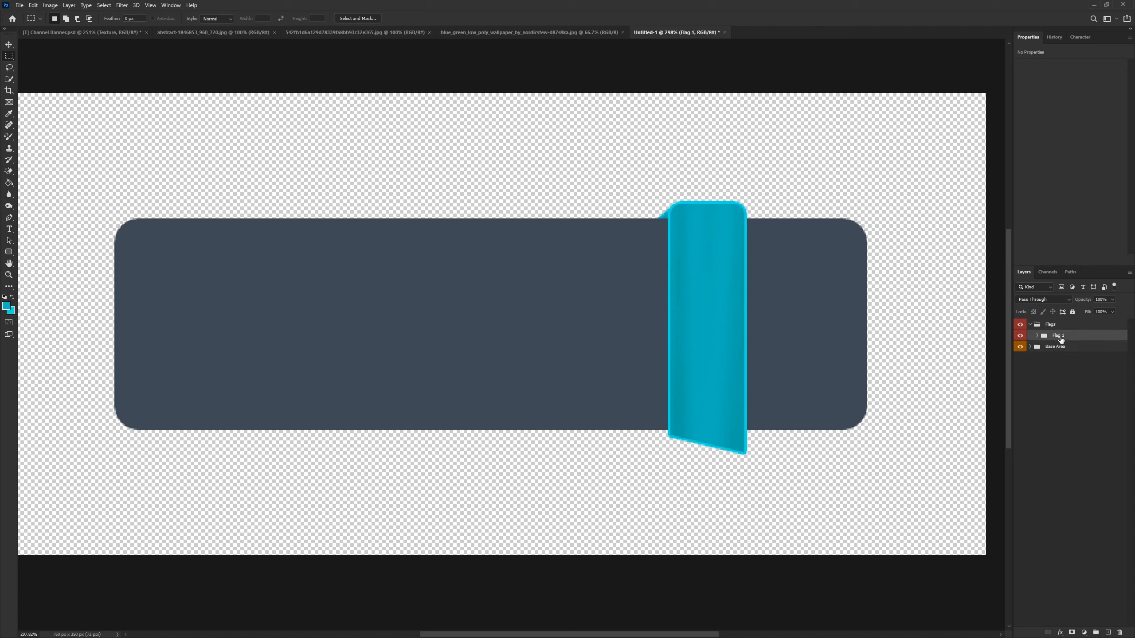
key("ctrl+j")
left_click(9, 45)
left_click_drag(680, 263, 790, 282)
double_click(1066, 336)
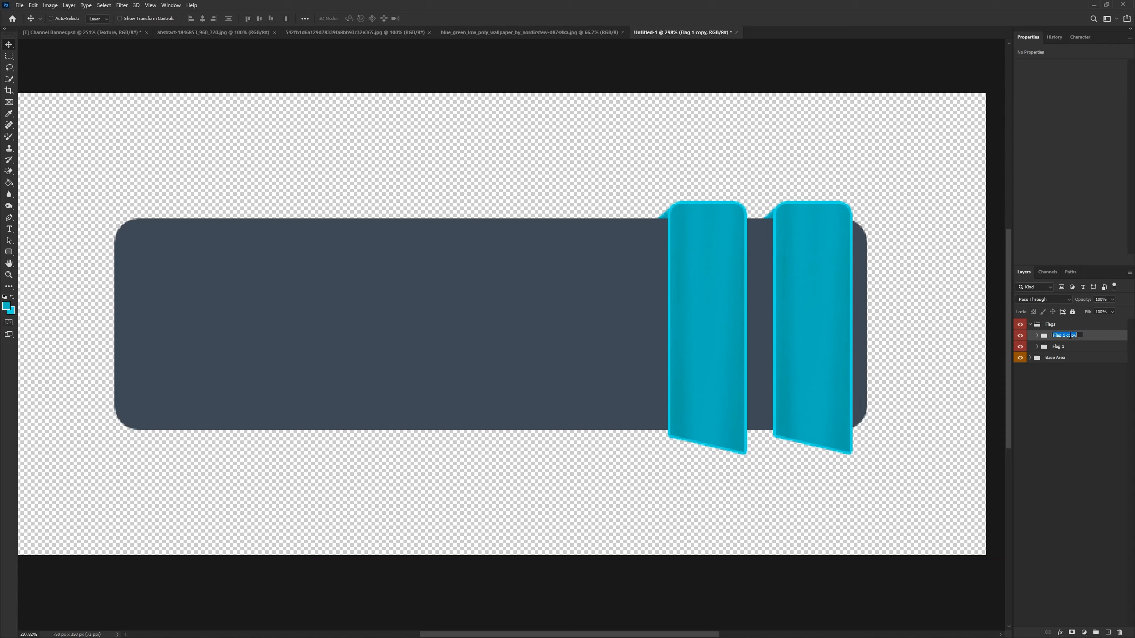
type("Flag 2")
key("Return")
Step: Set the foreground color to #a2ca0c and paint it over Flag 2's Base layer with the Color Replacement tool
left_click(1038, 335)
left_click(6, 306)
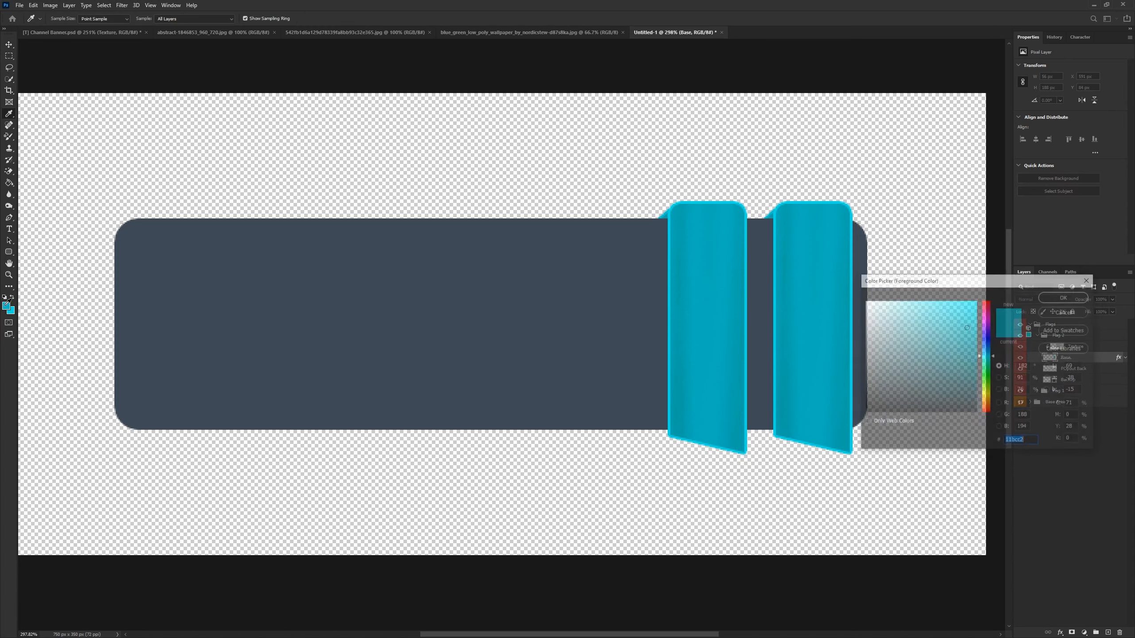
type("a2ca0c")
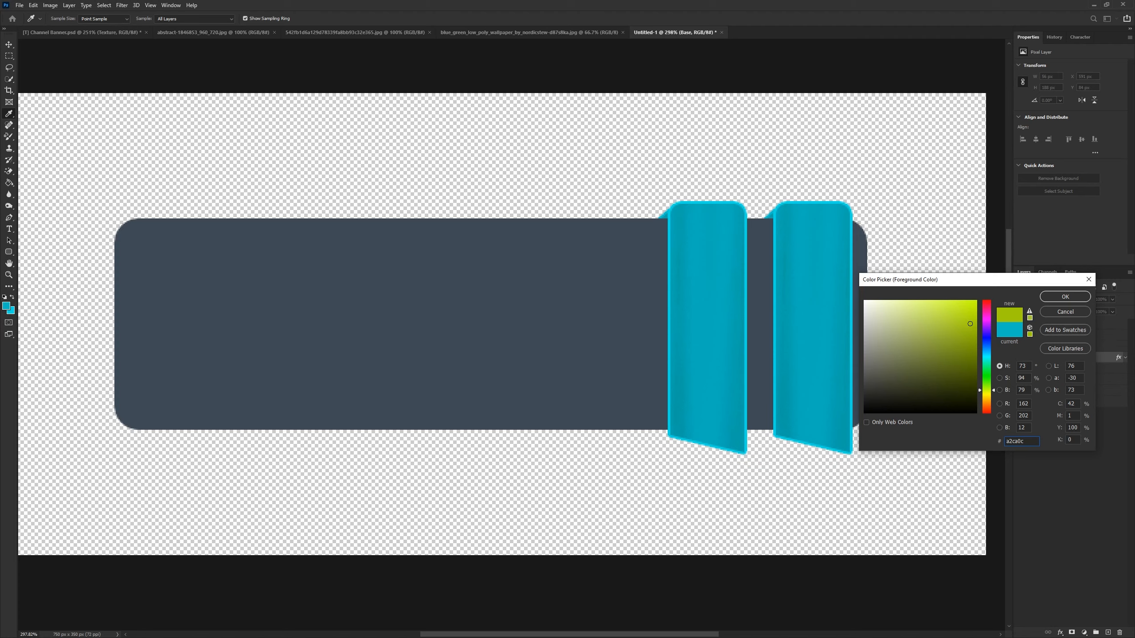
left_click(1065, 297)
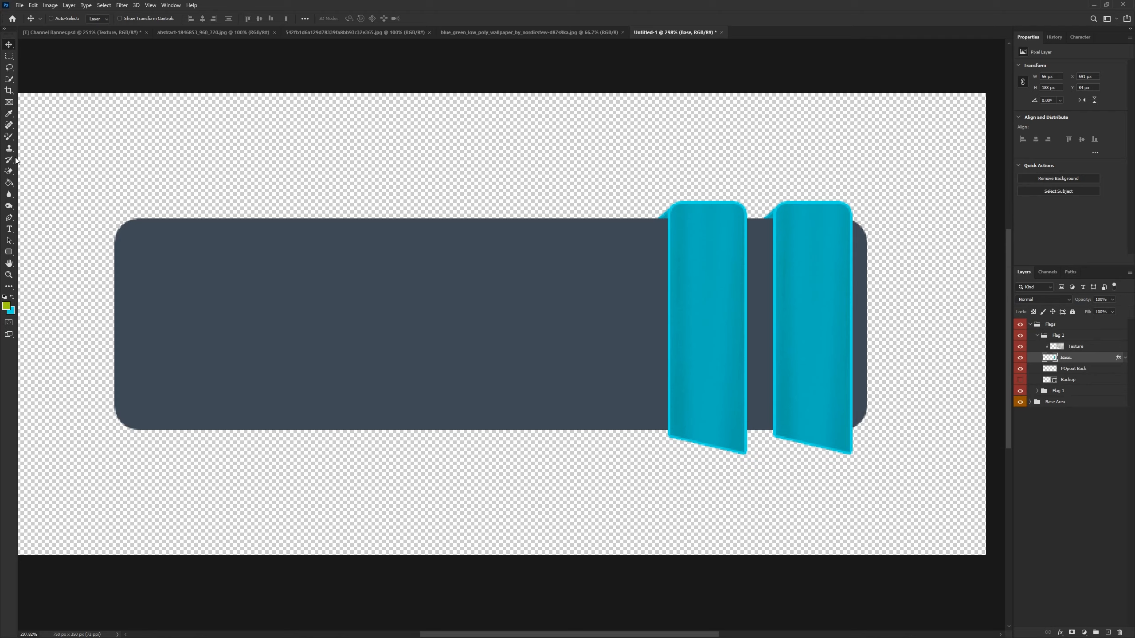
left_click(8, 137)
left_click(50, 155)
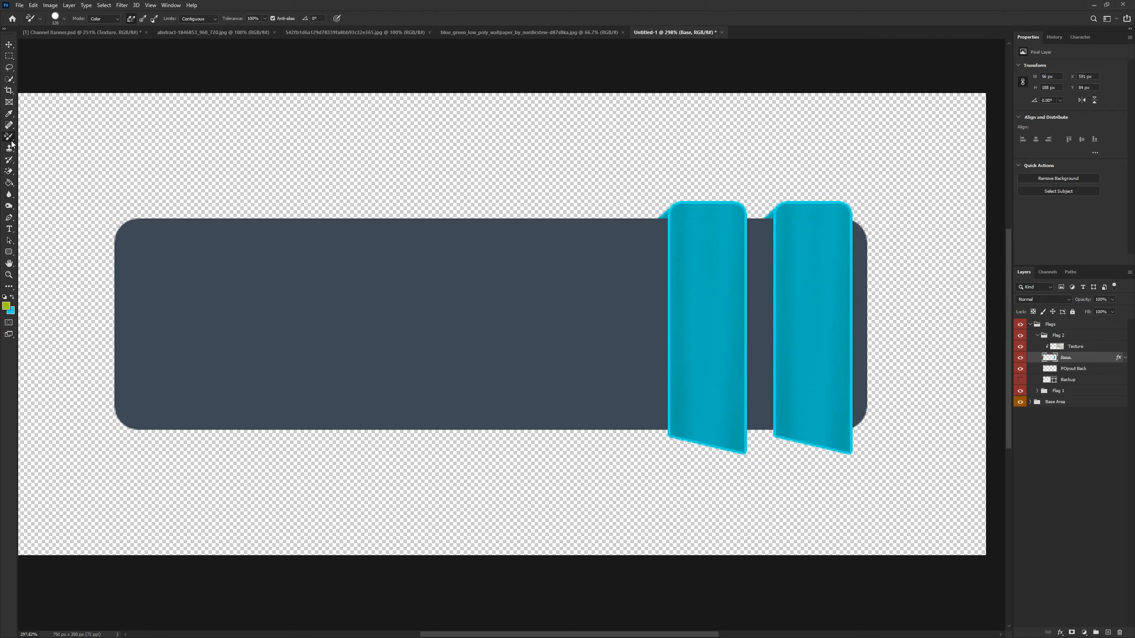
left_click_drag(874, 286, 836, 375)
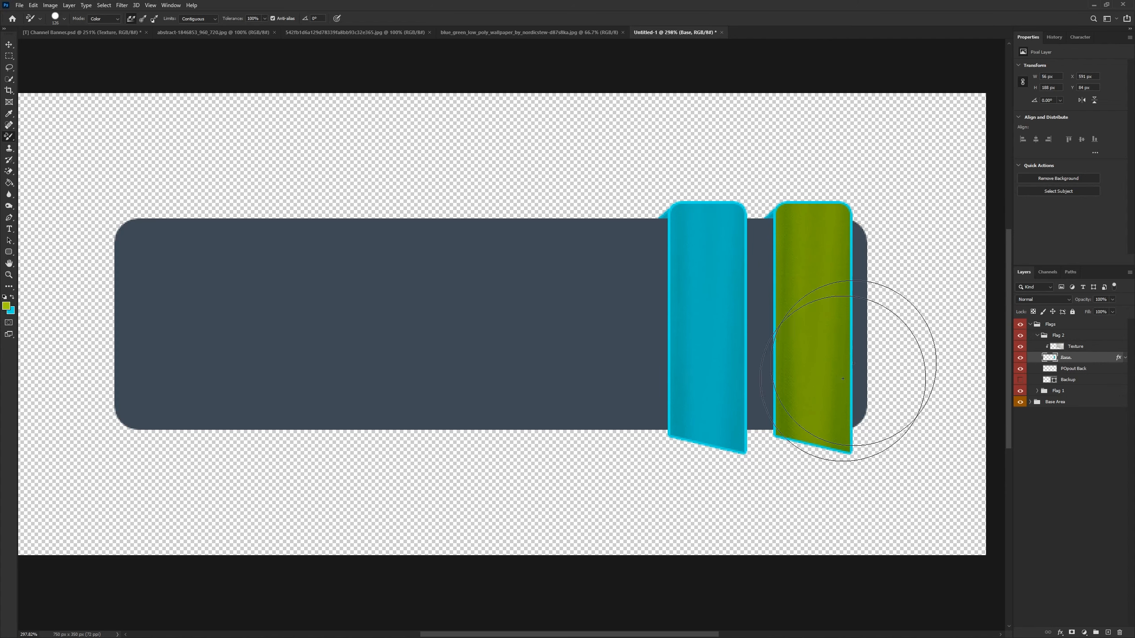
Step: Set the stroke color of Flag 2's Base layer to the green foreground color
right_click(1074, 357)
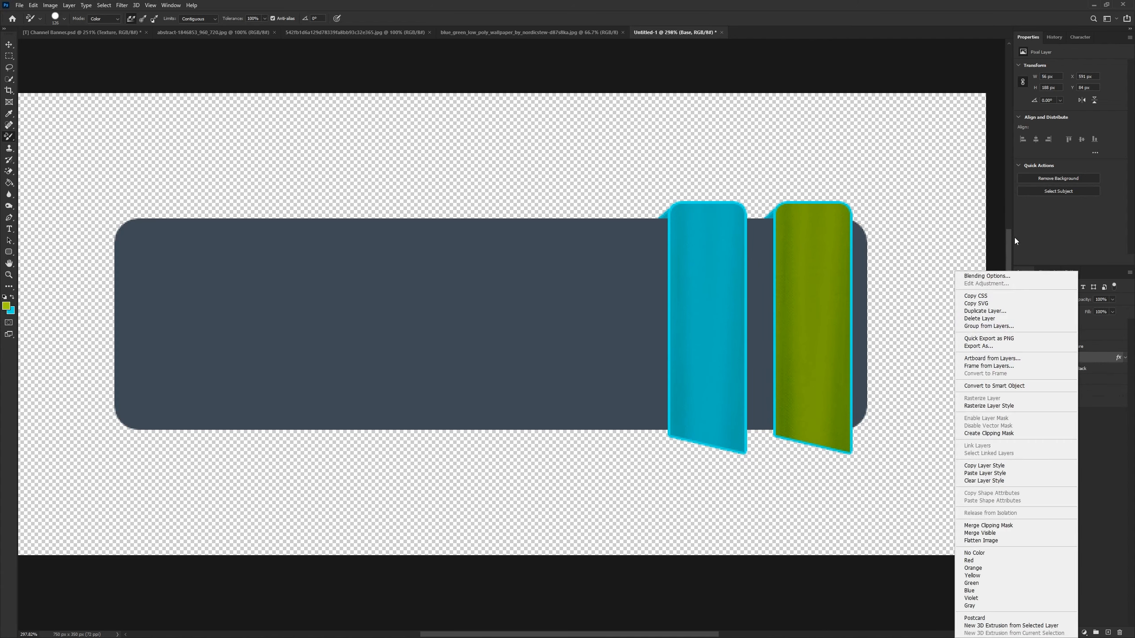
left_click(983, 280)
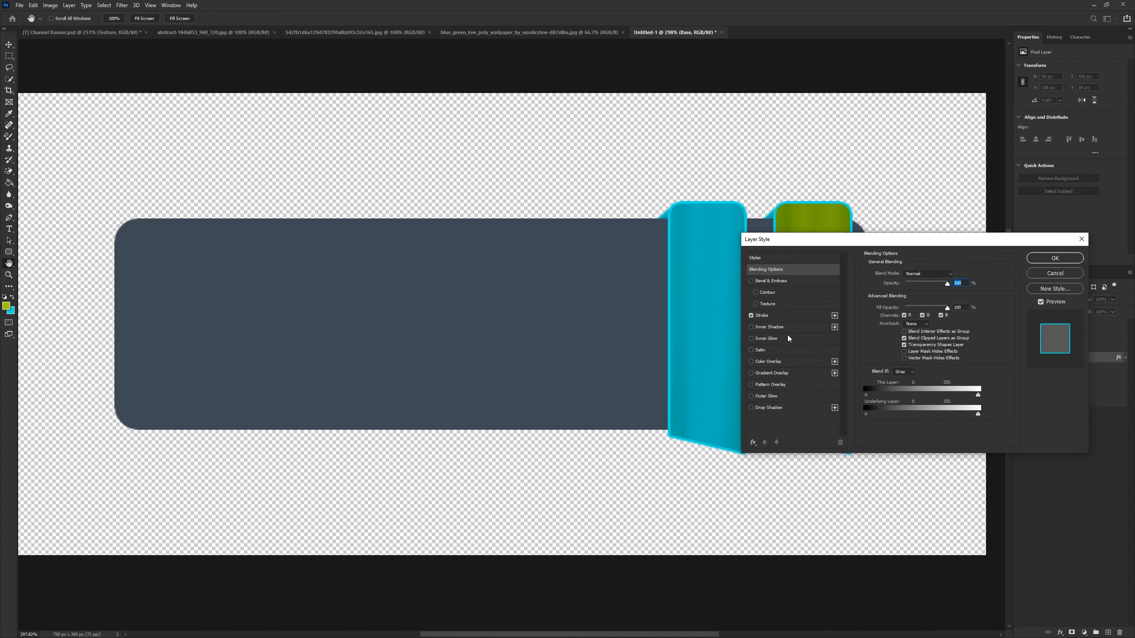
left_click(761, 315)
left_click(886, 337)
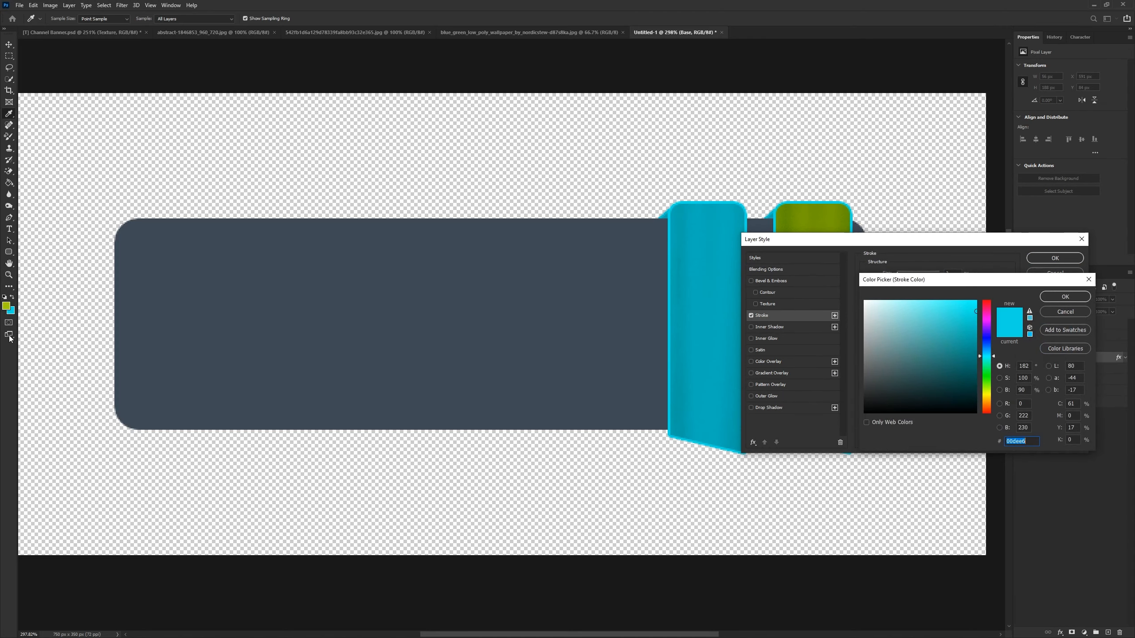
left_click(8, 307)
left_click(1065, 297)
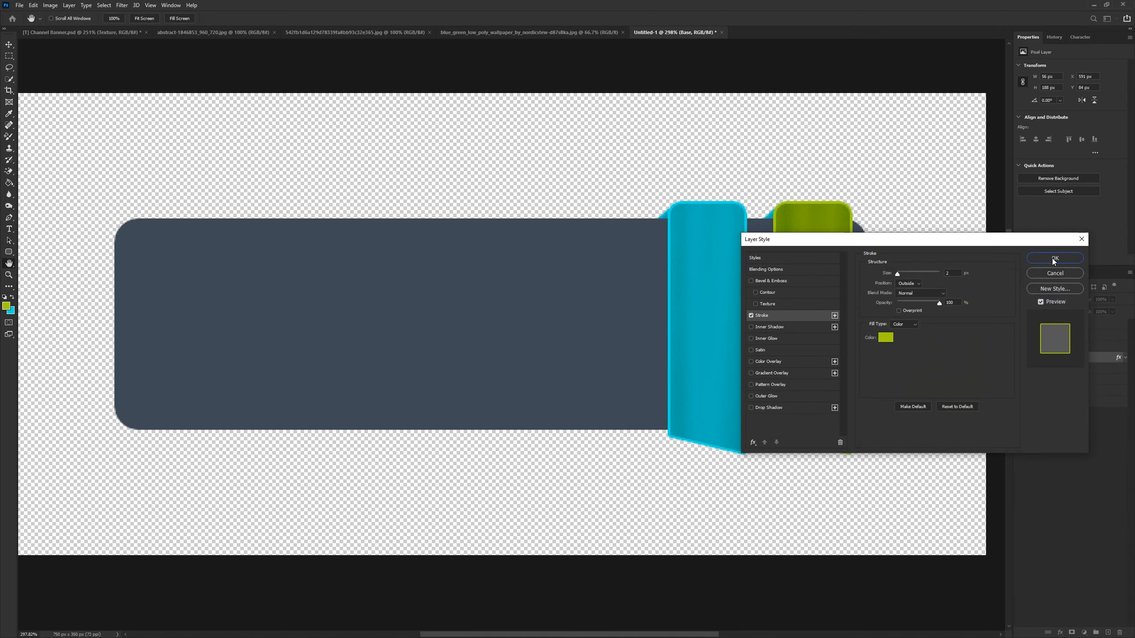
left_click(1054, 258)
Step: Add a new layer above Flag 2 and draw a 20 × 3 px rectangle spanning the gap between the two flags
scroll(837, 528, "down", 5)
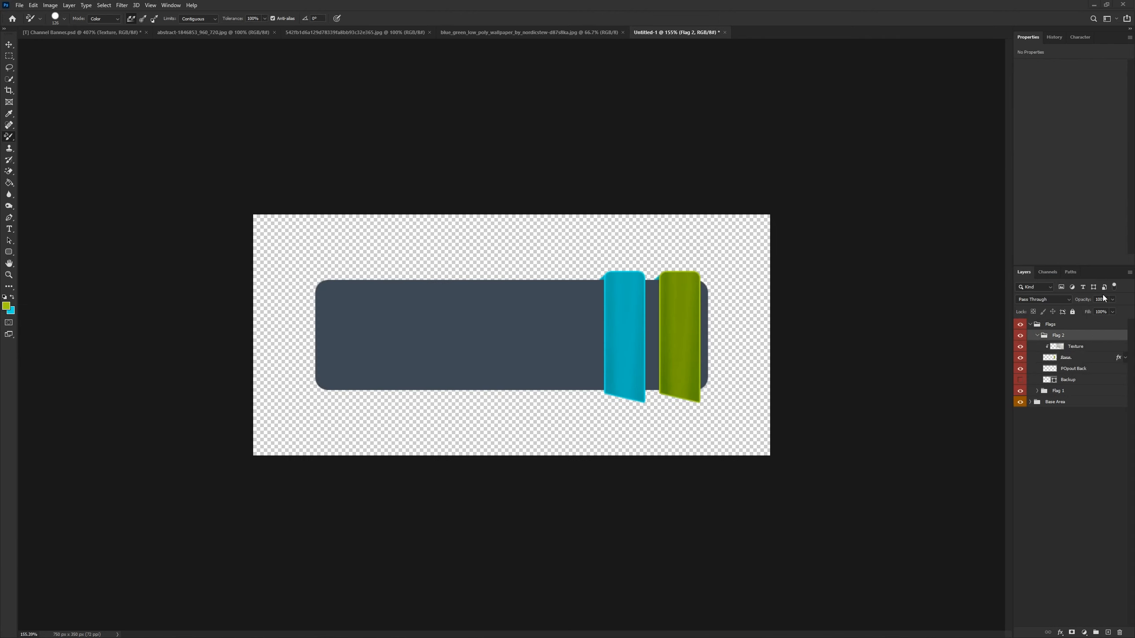
left_click(1036, 335)
left_click(1110, 633)
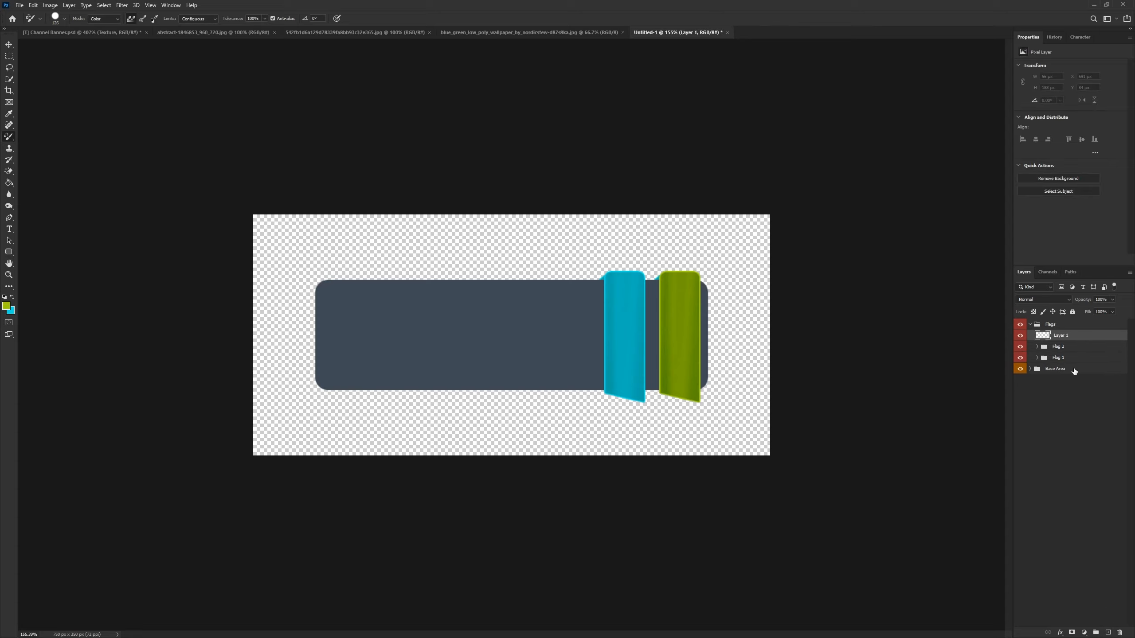
left_click(8, 252)
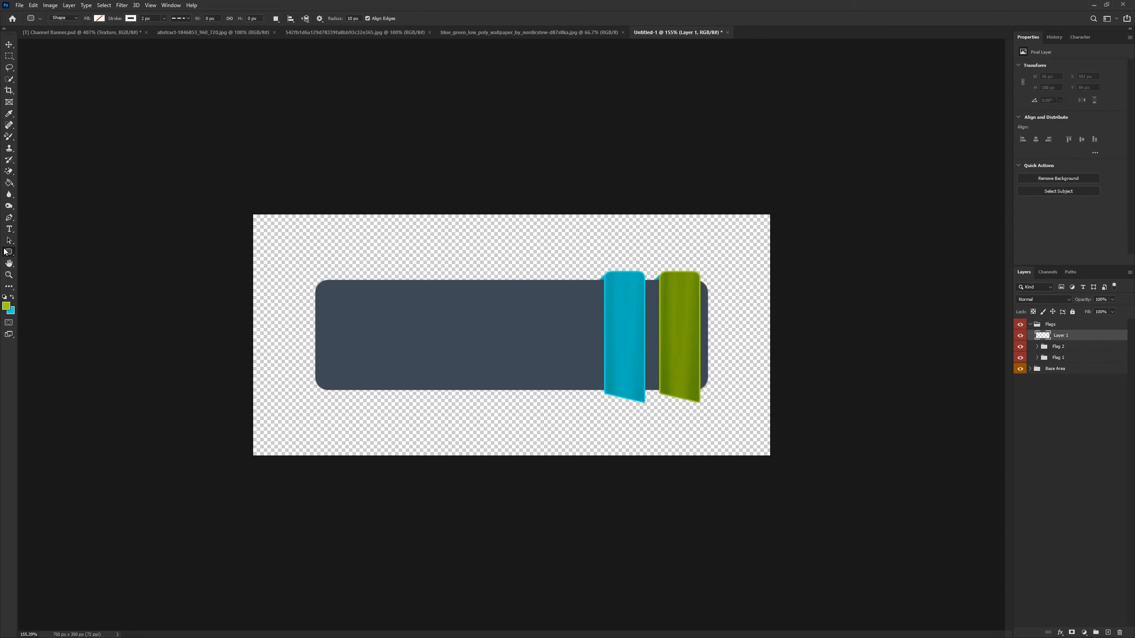
left_click(45, 253)
scroll(657, 270, "up", 5)
scroll(742, 233, "up", 8)
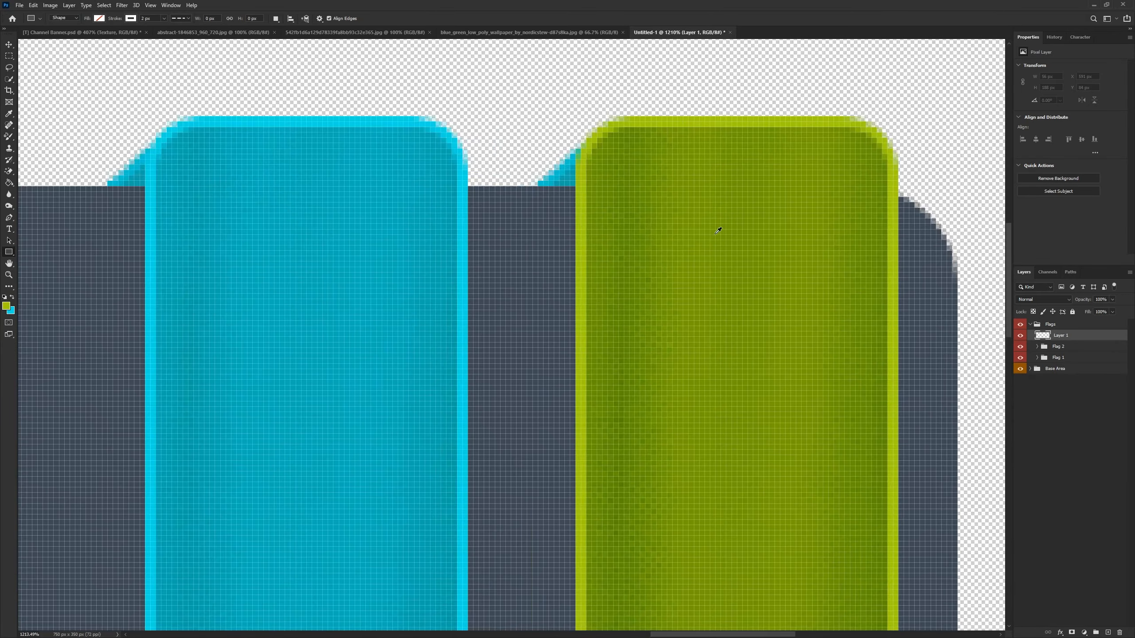
left_click_drag(411, 218, 582, 236)
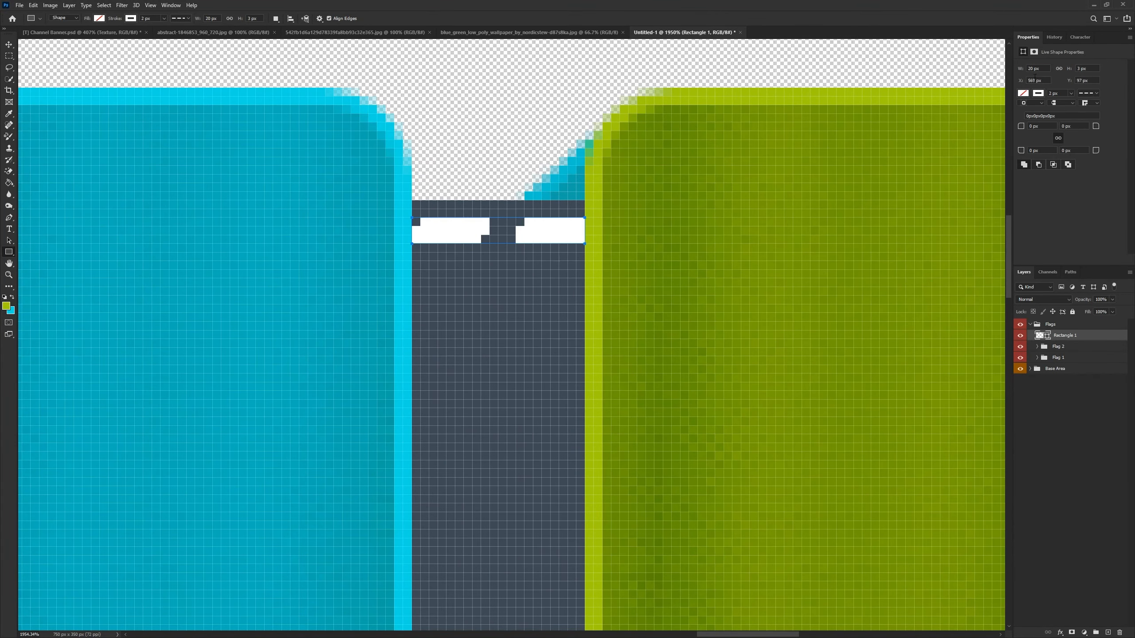
Step: Nudge the Flag 2 group 1 px to the right with the Move tool
left_click(1066, 348)
left_click(8, 44)
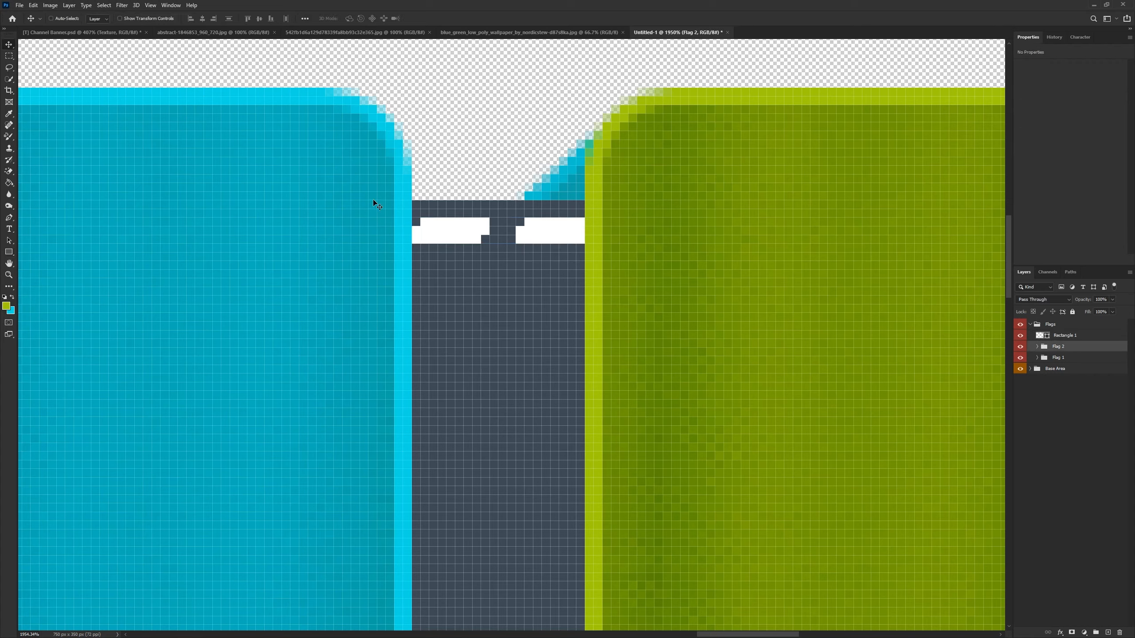
key("Right")
key("Right")
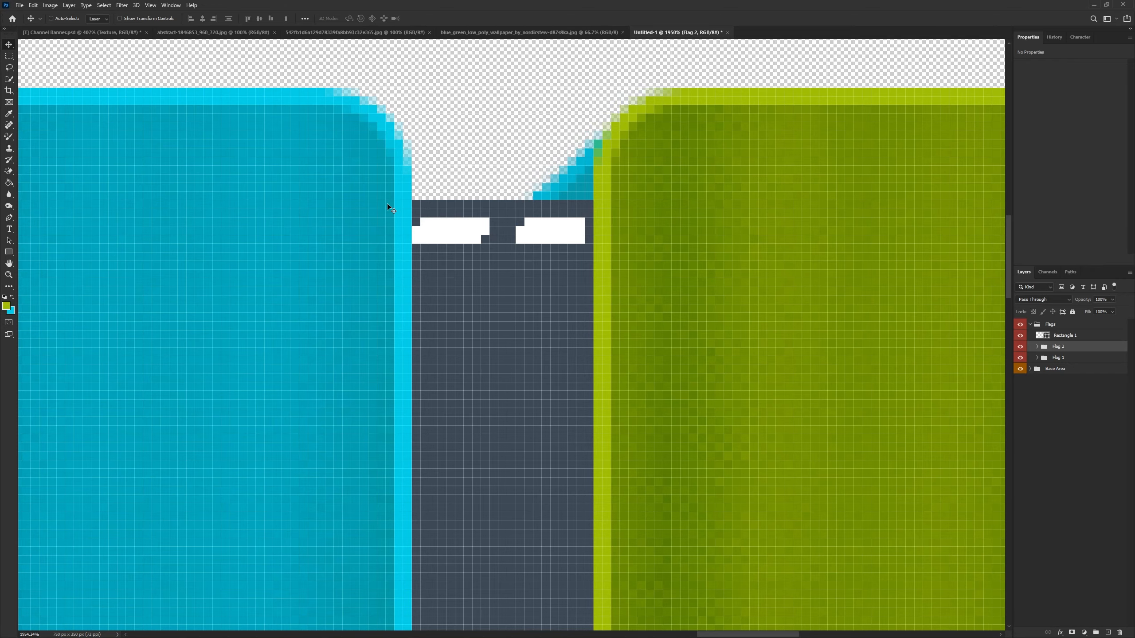
Step: Delete the spacer rectangle between the two flags
scroll(396, 240, "down", 5)
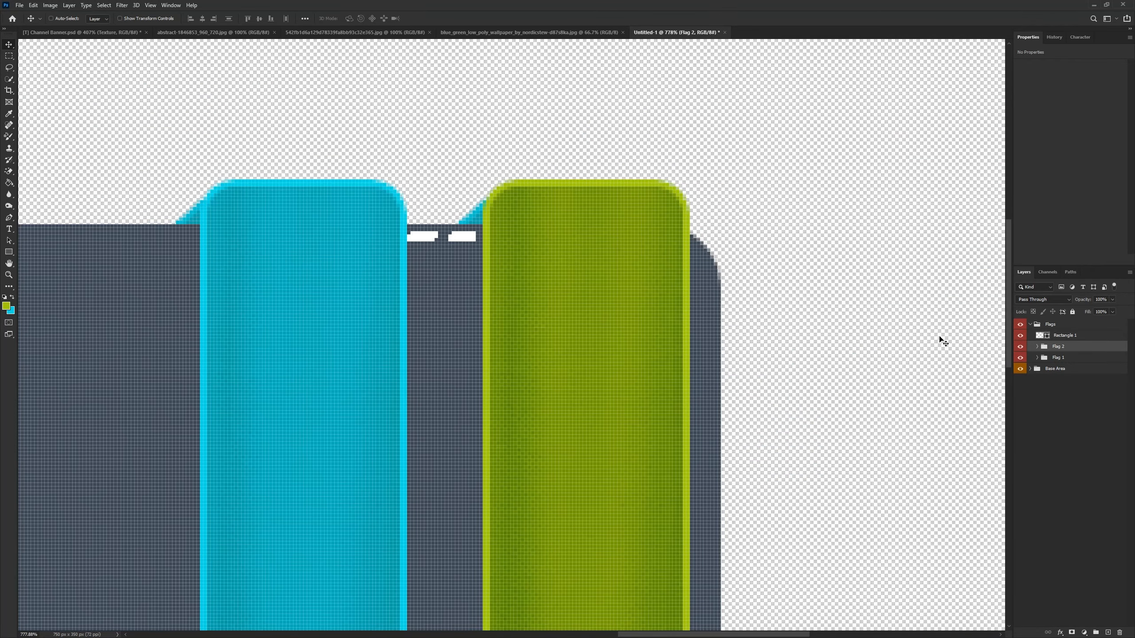
left_click(1086, 338)
key("Delete")
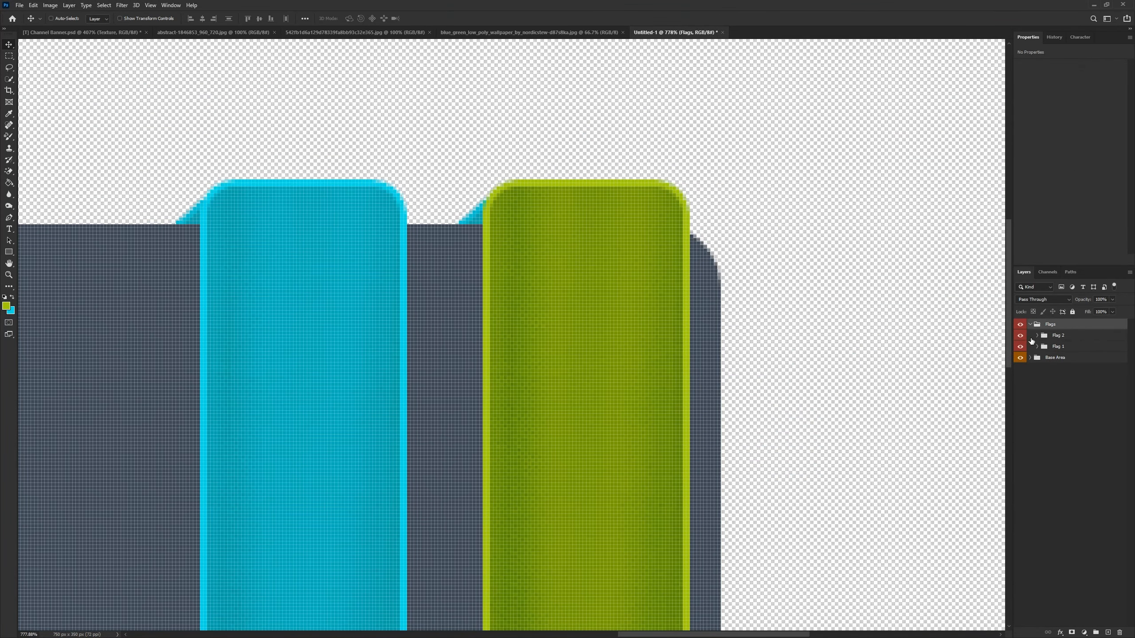
Step: Recolor Flag 2's POpout Back folded corner to the green foreground color with the Color Replacement tool
left_click(1037, 335)
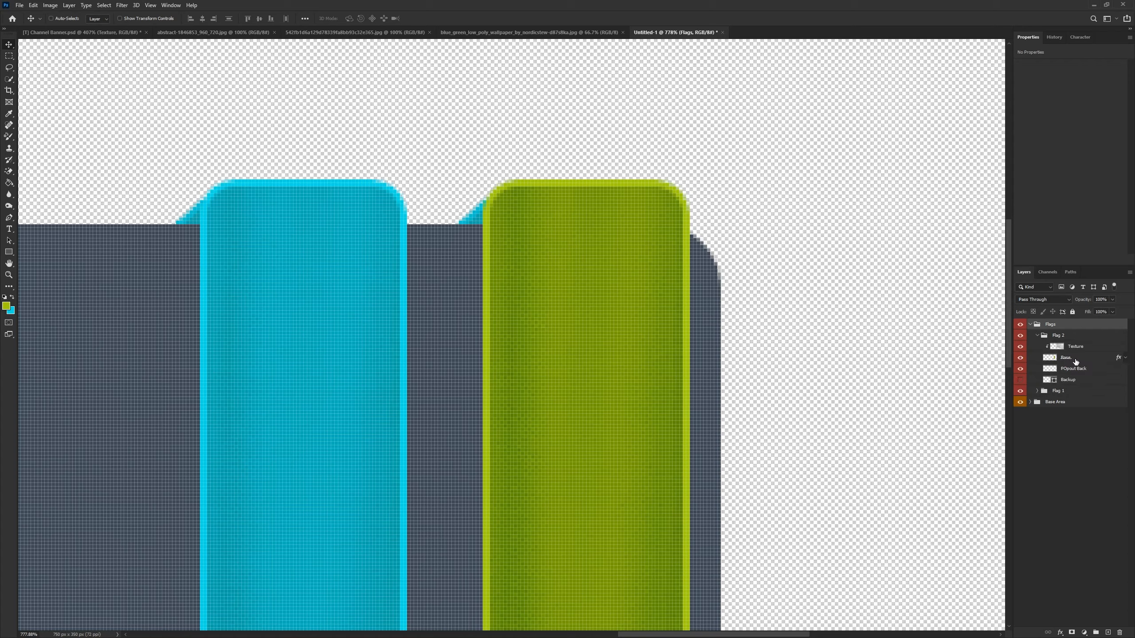
left_click(1072, 371)
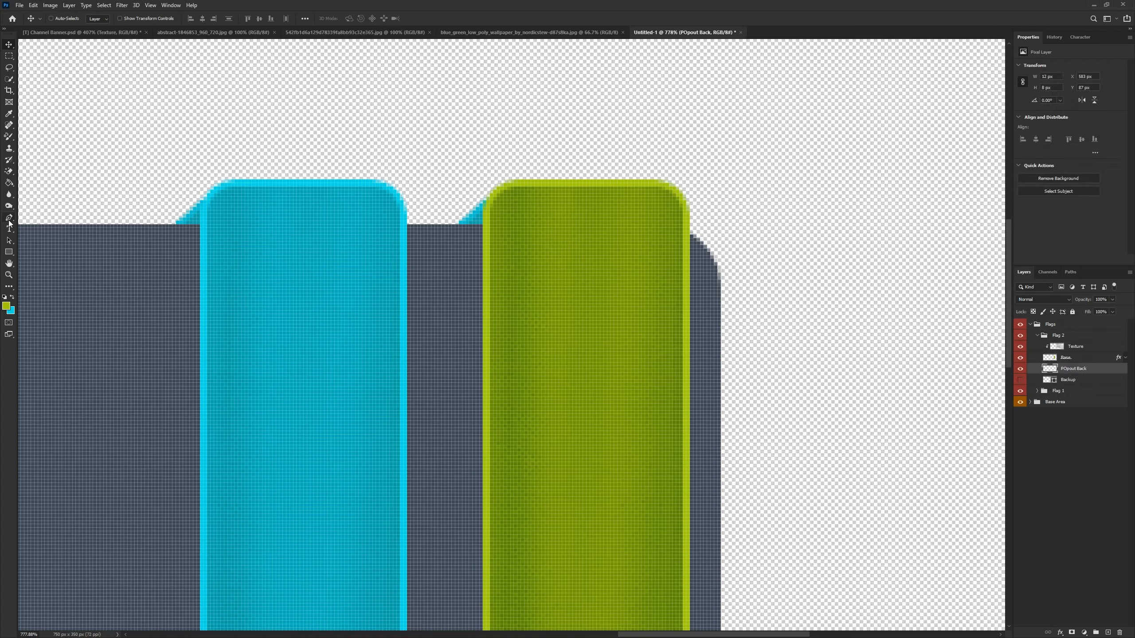
left_click(9, 137)
left_click(45, 154)
mouse_move(489, 218)
left_mouse_down()
mouse_move(278, 242)
mouse_move(471, 234)
left_mouse_up()
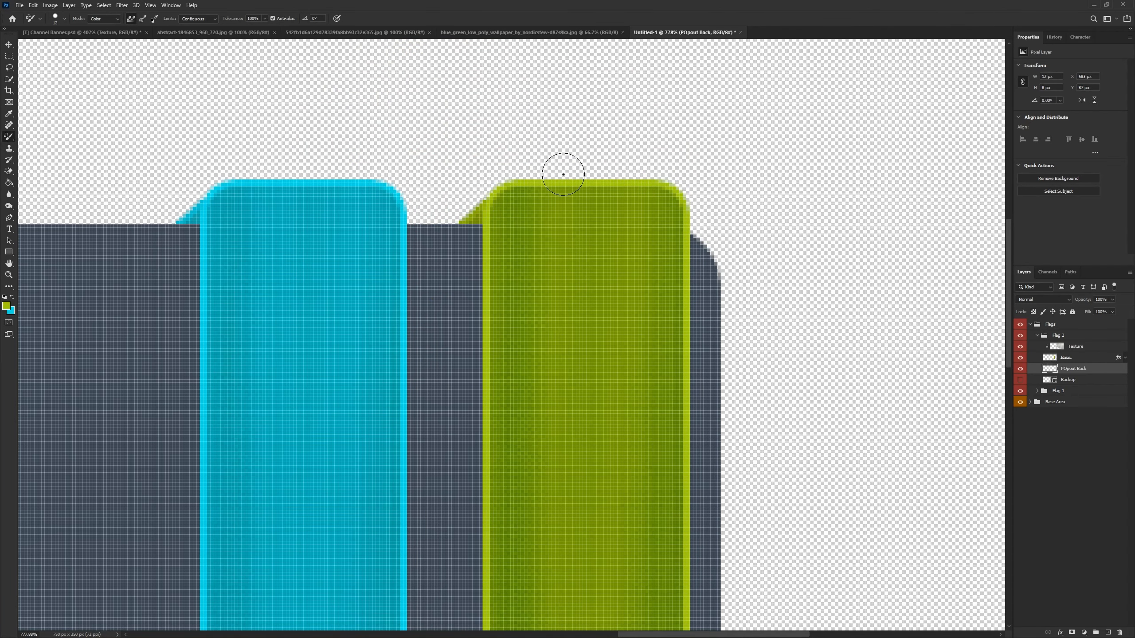
scroll(548, 423, "down", 6)
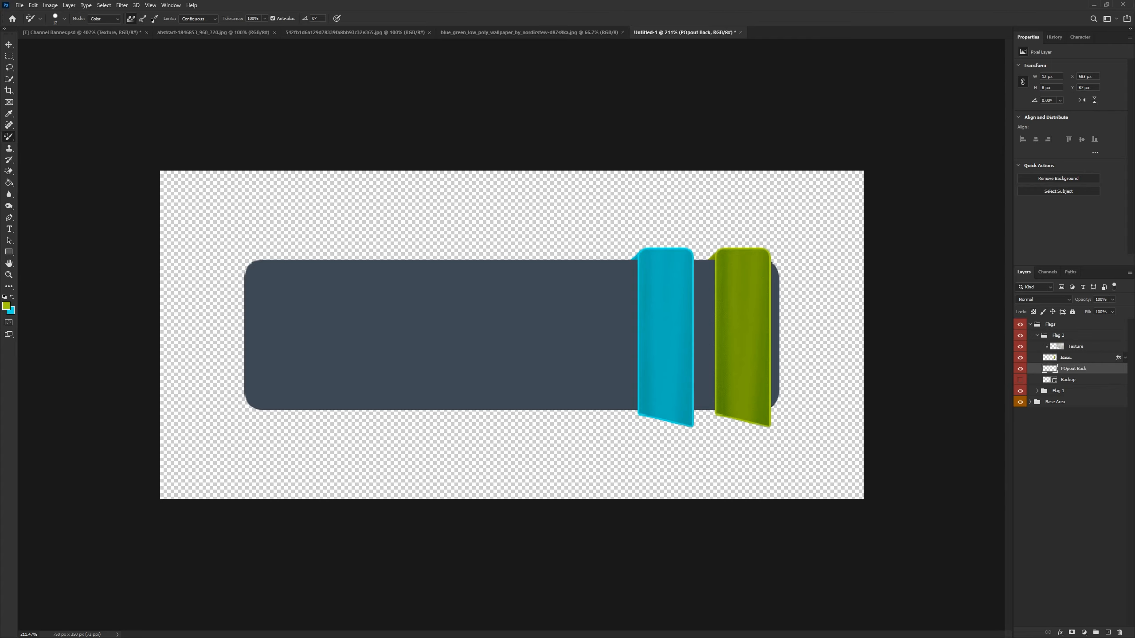
Step: Add a new layer above Flag 2 and draw a 14 × 2 px rectangle extending inward from the base's right edge
scroll(879, 302, "up", 15)
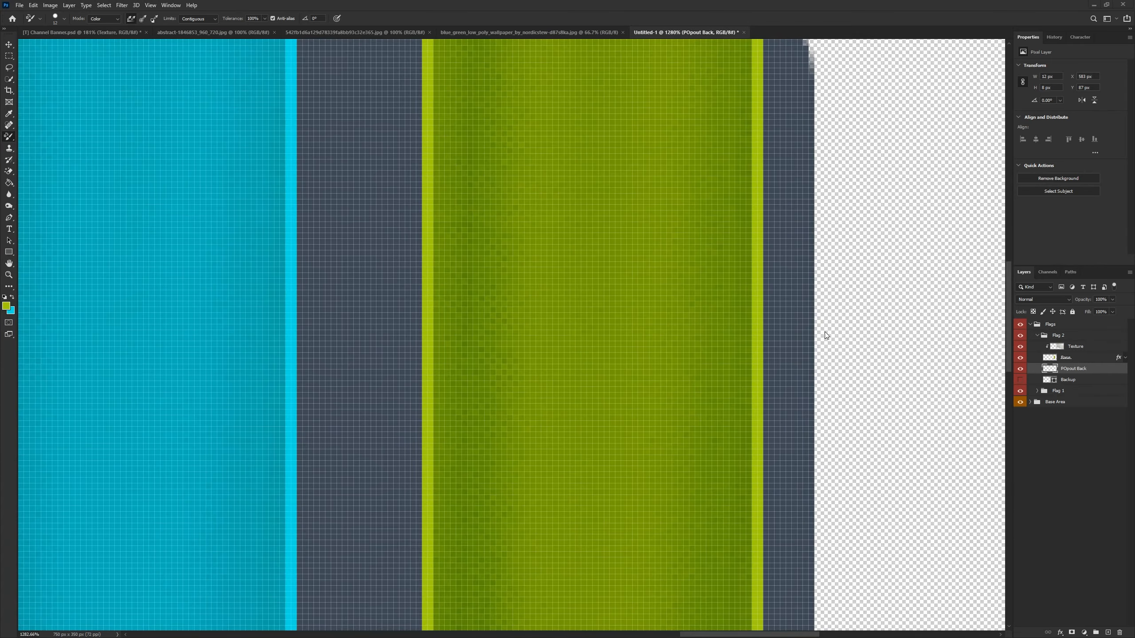
scroll(731, 335, "down", 10)
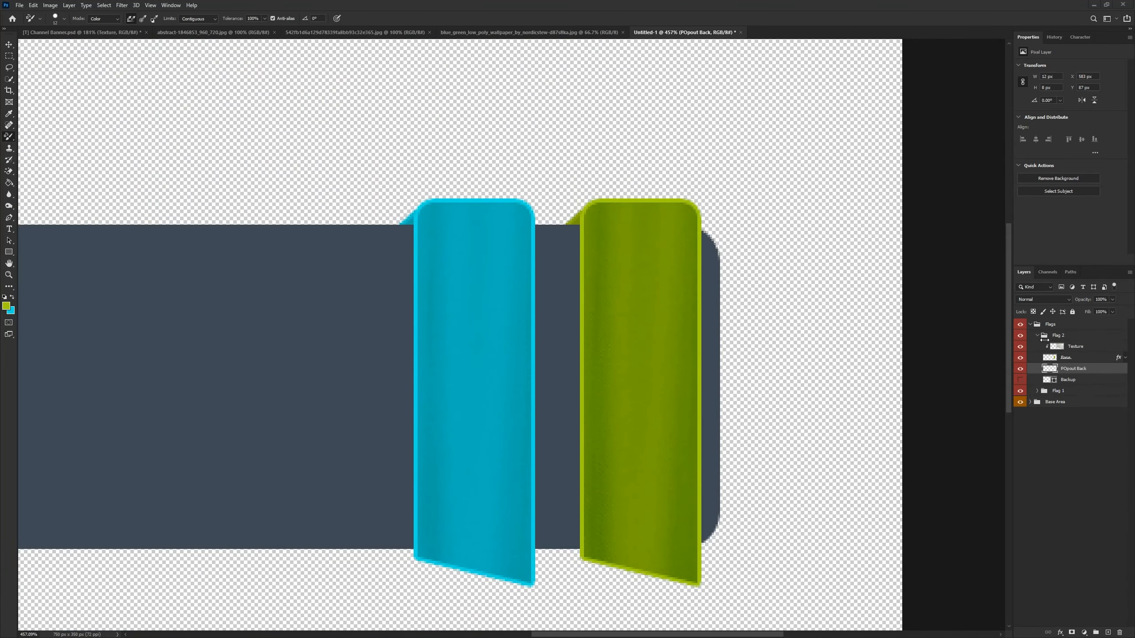
left_click(1037, 335)
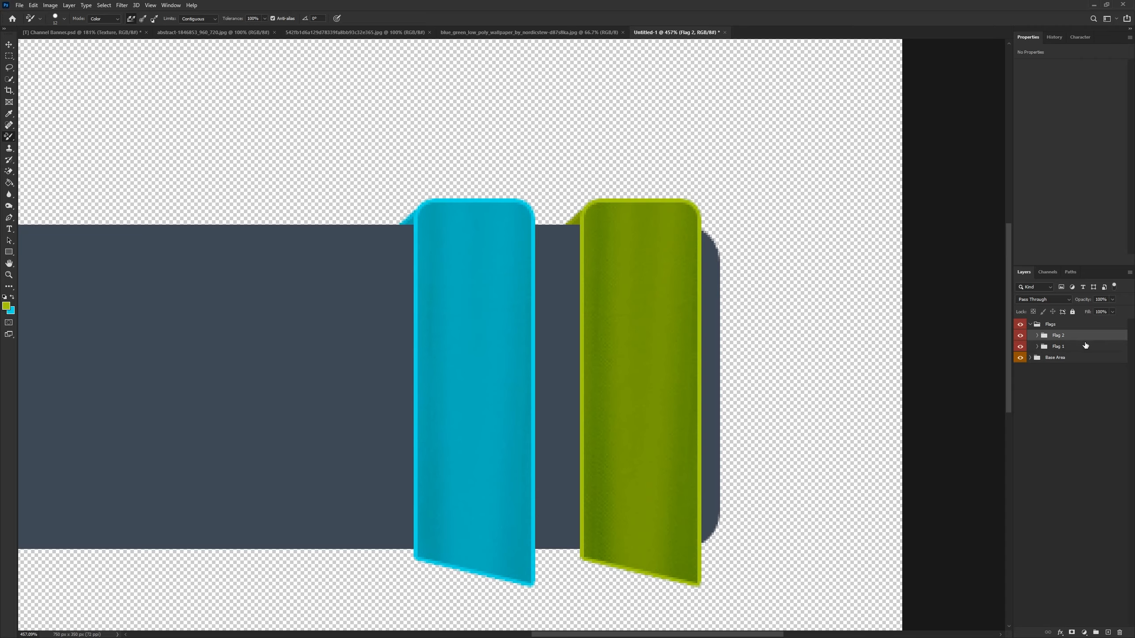
left_click(1108, 632)
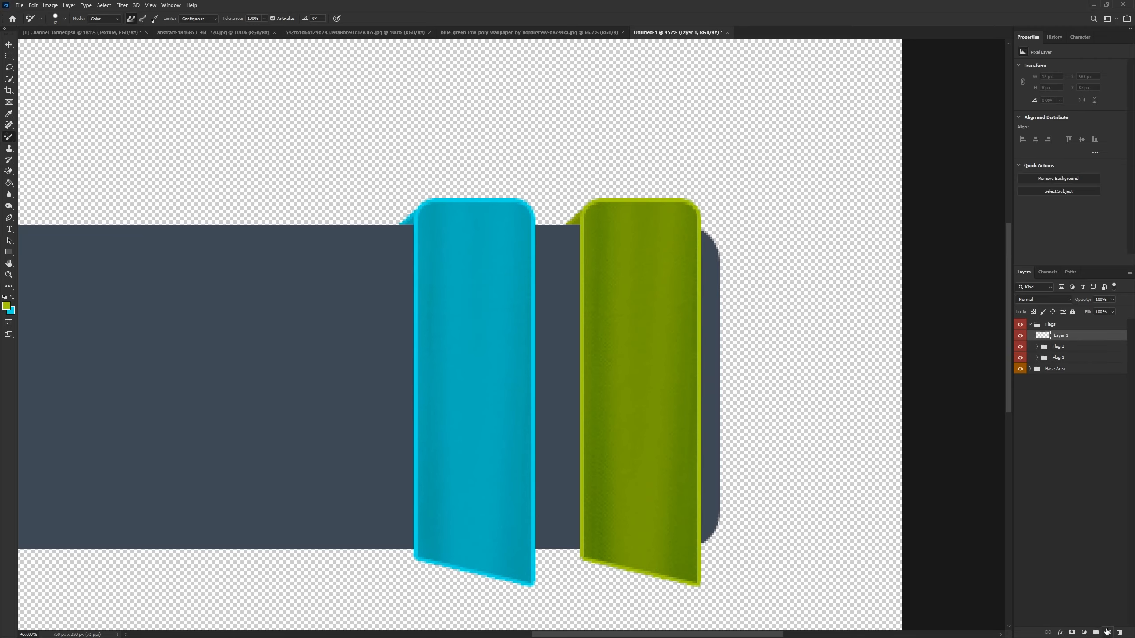
left_click(9, 252)
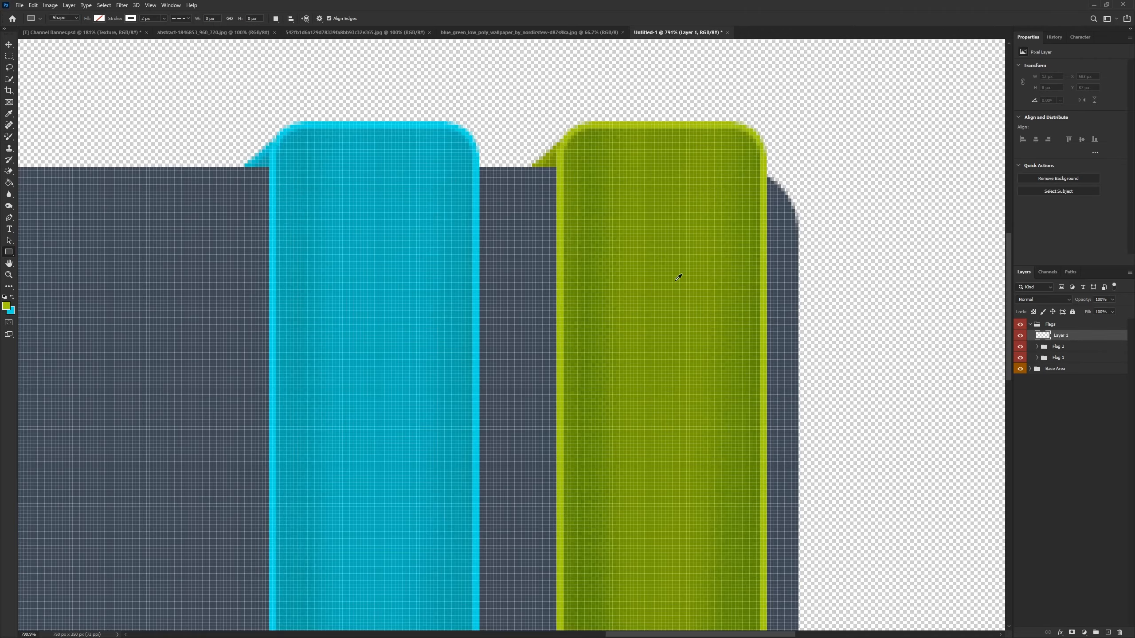
scroll(679, 274, "up", 6)
left_click_drag(740, 327, 602, 333)
scroll(670, 330, "down", 3)
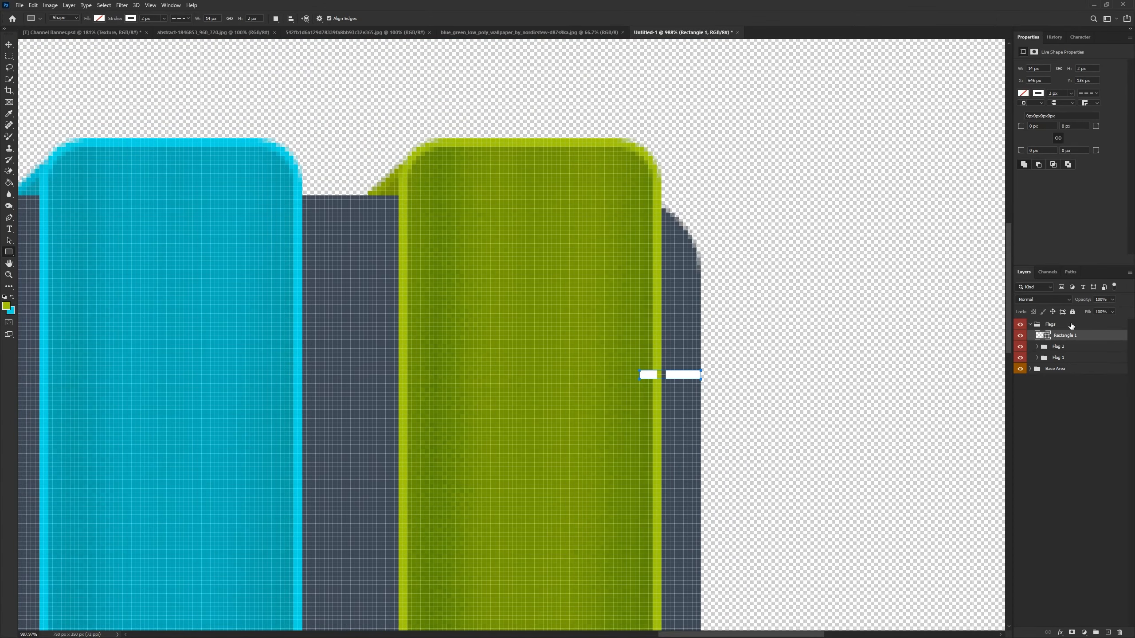
scroll(645, 362, "up", 4)
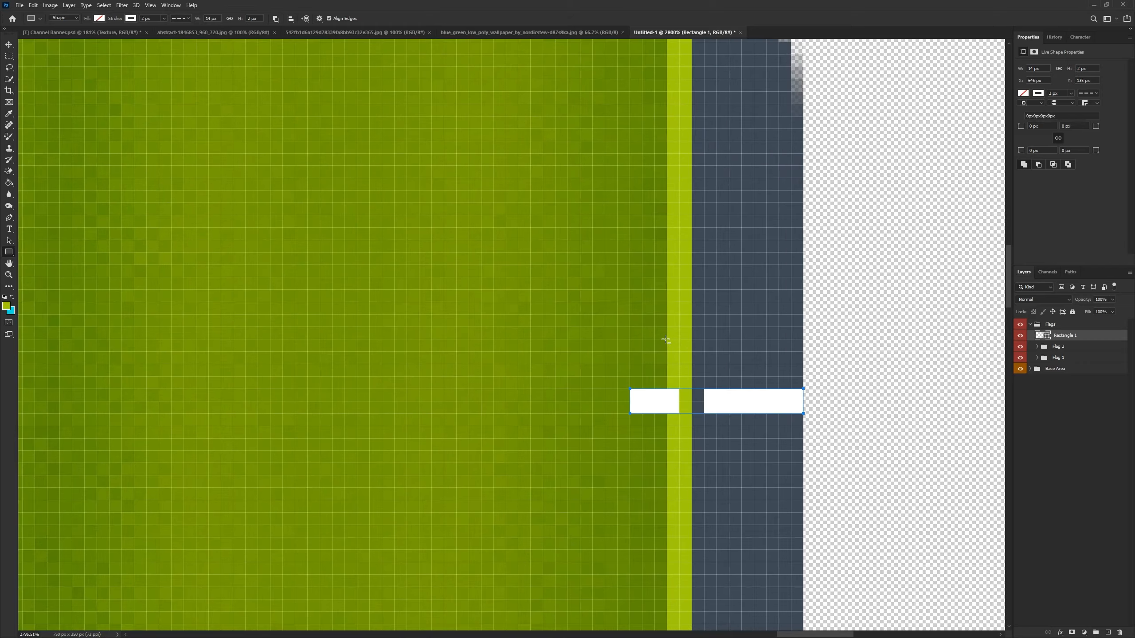
Step: Move the Flag 1 and Flag 2 groups 5 px left together, aligning Flag 2's right edge with the spacer rectangle's left end
scroll(688, 378, "down", 2)
left_click(1074, 350)
left_click(1072, 357, "shift")
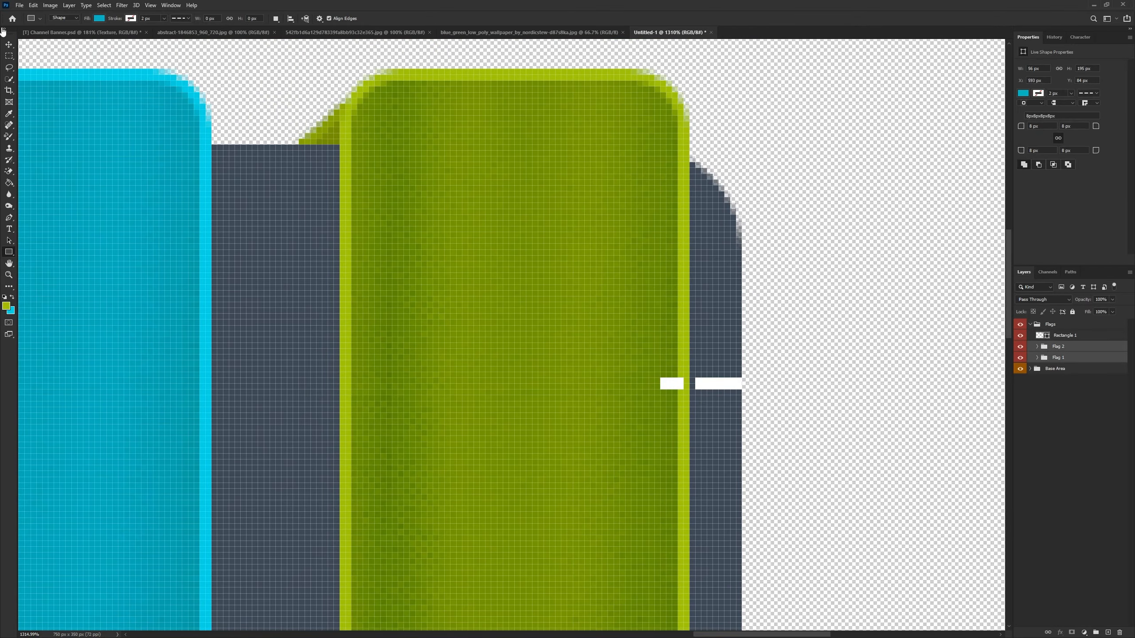
left_click(8, 45)
scroll(731, 383, "up", 3)
left_click_drag(652, 397, 552, 410)
scroll(538, 421, "down", 3)
scroll(537, 422, "down", 5)
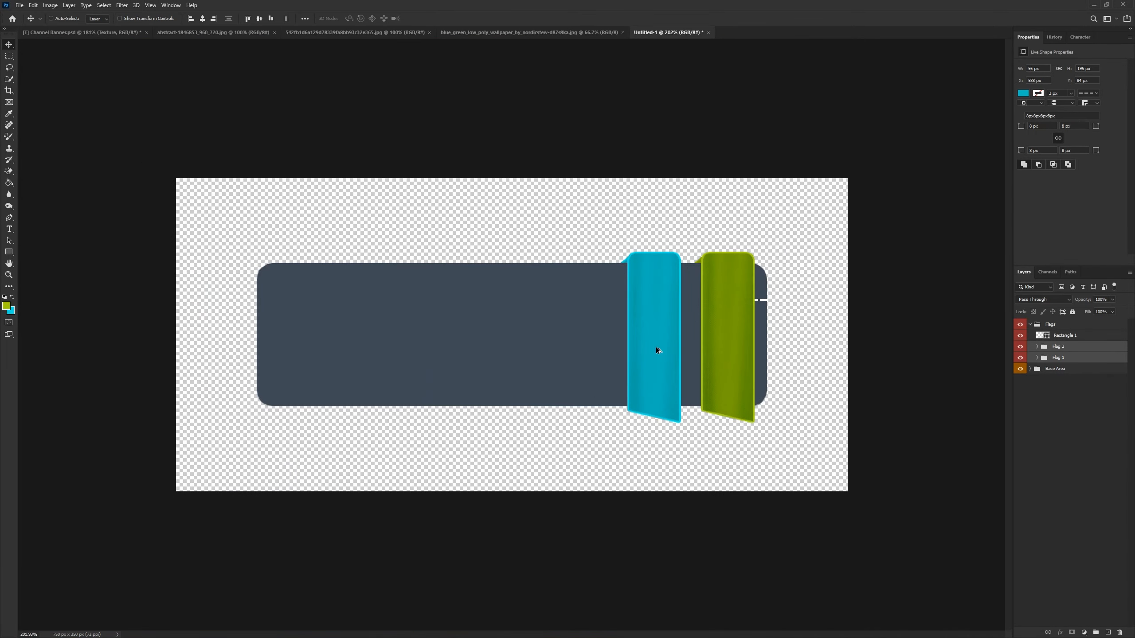
Step: Delete the spacer rectangle at the base's right edge and collapse the Flags group
left_click(1095, 341)
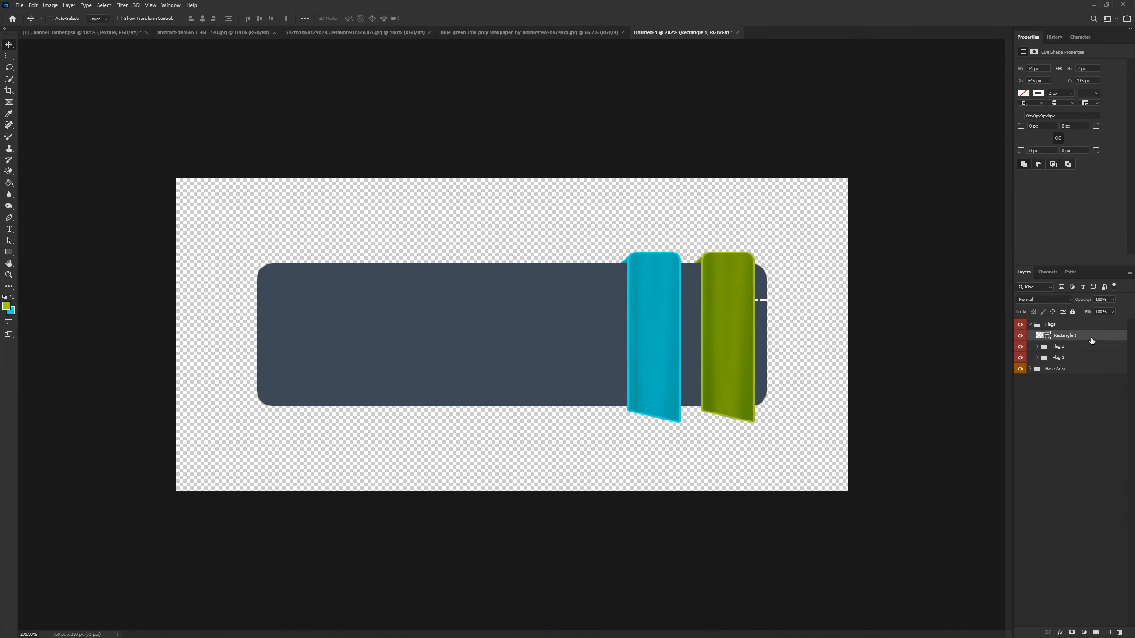
key("Delete")
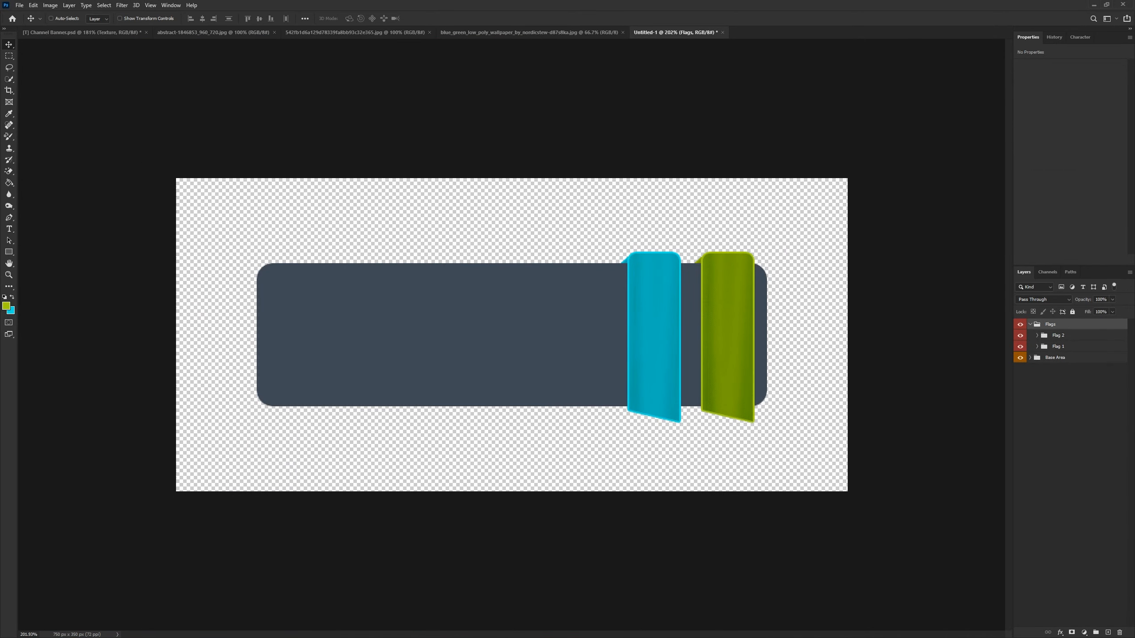
left_click(1030, 325)
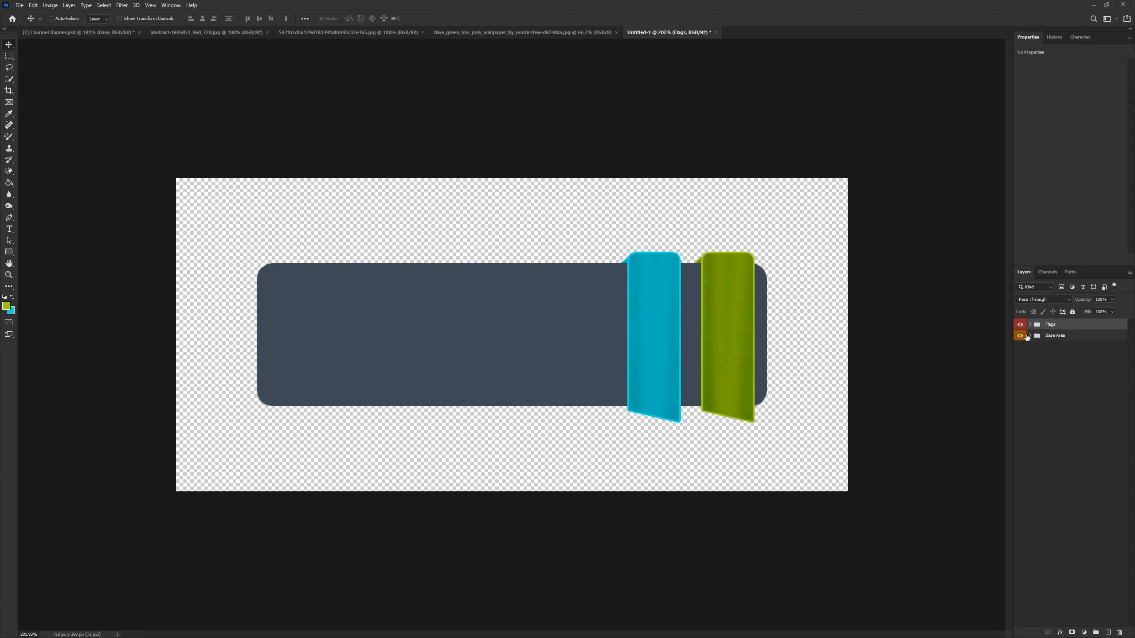
Step: Add a 3 px outside Stroke effect in white (ffffff) to the Base layer in the Base Area group
left_click(1035, 336)
left_click(1030, 335)
left_click(1064, 348)
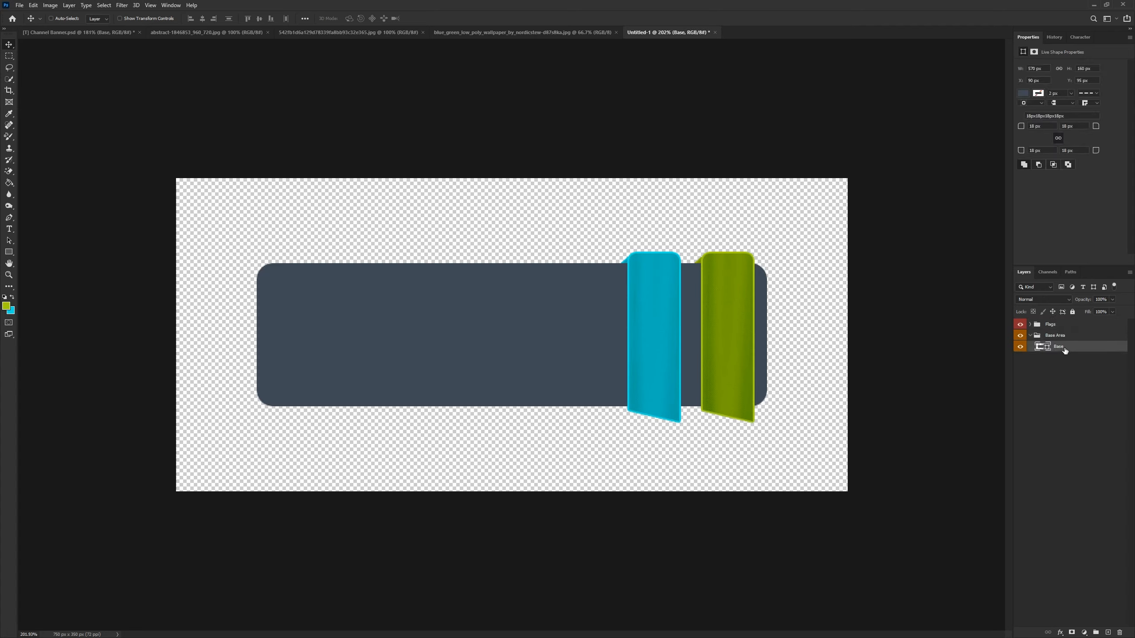
right_click(1064, 352)
left_click(987, 274)
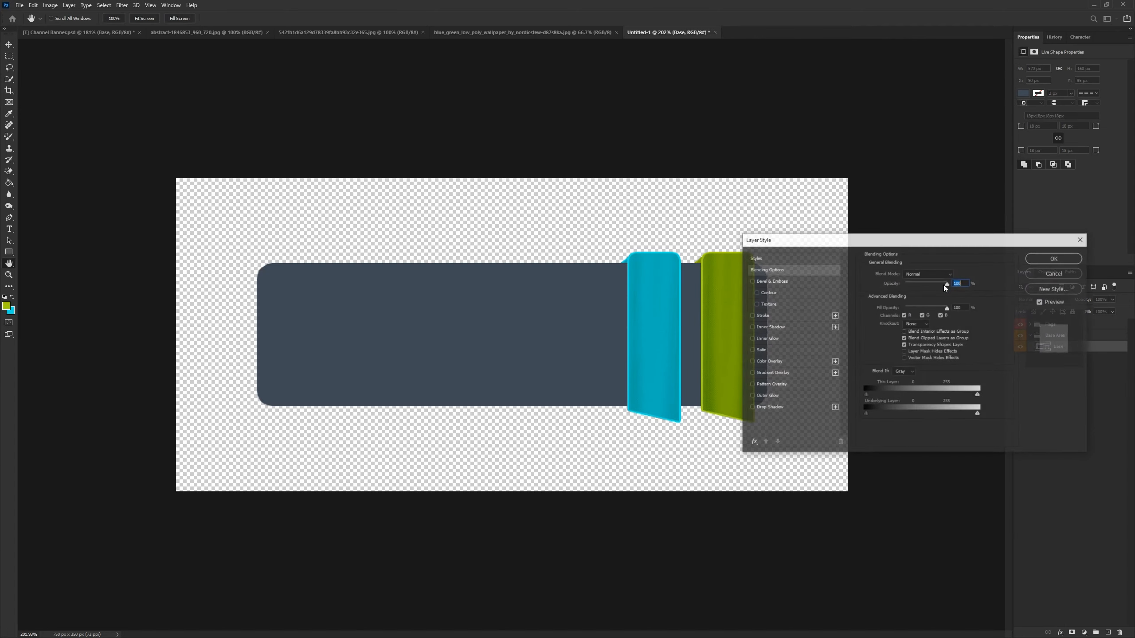
left_click(761, 315)
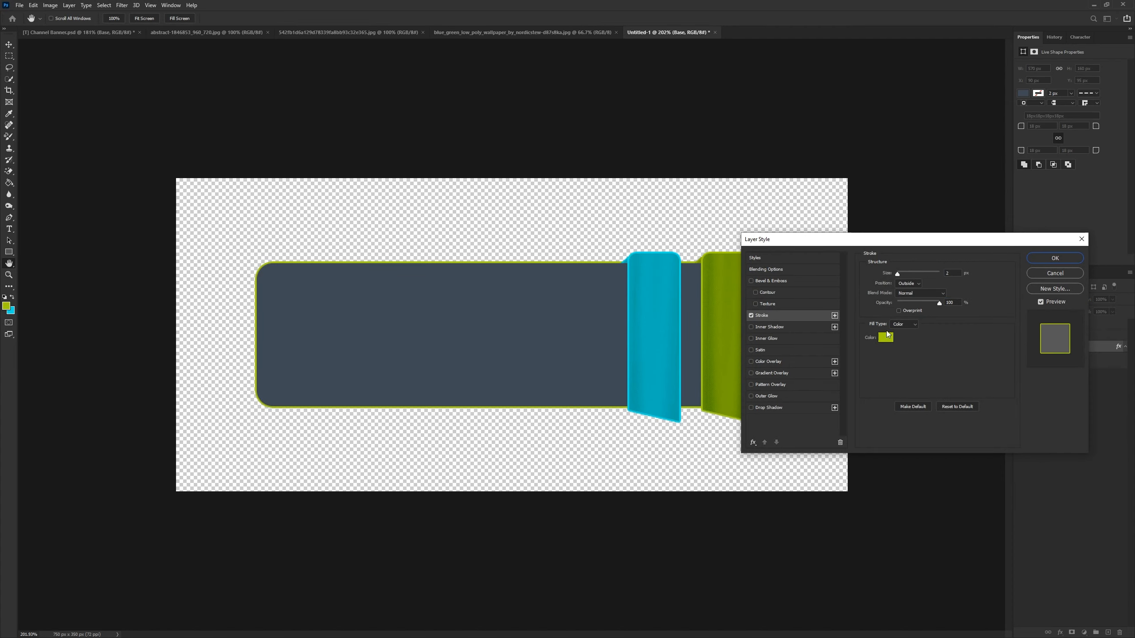
left_click_drag(953, 275, 939, 275)
type("3")
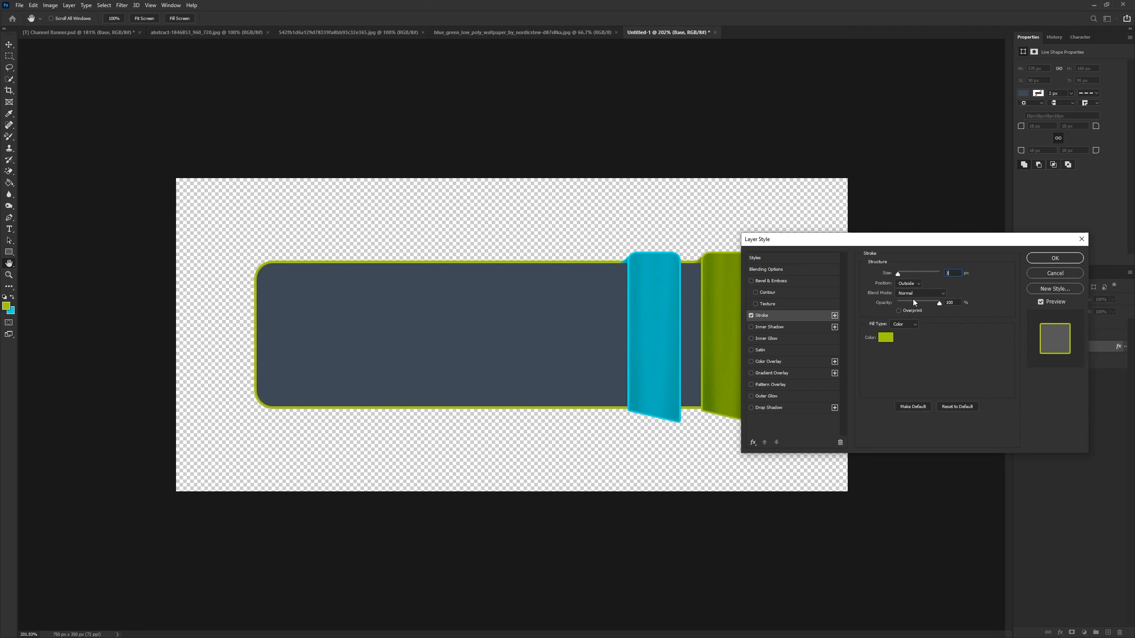
left_click(887, 337)
type("ffffff")
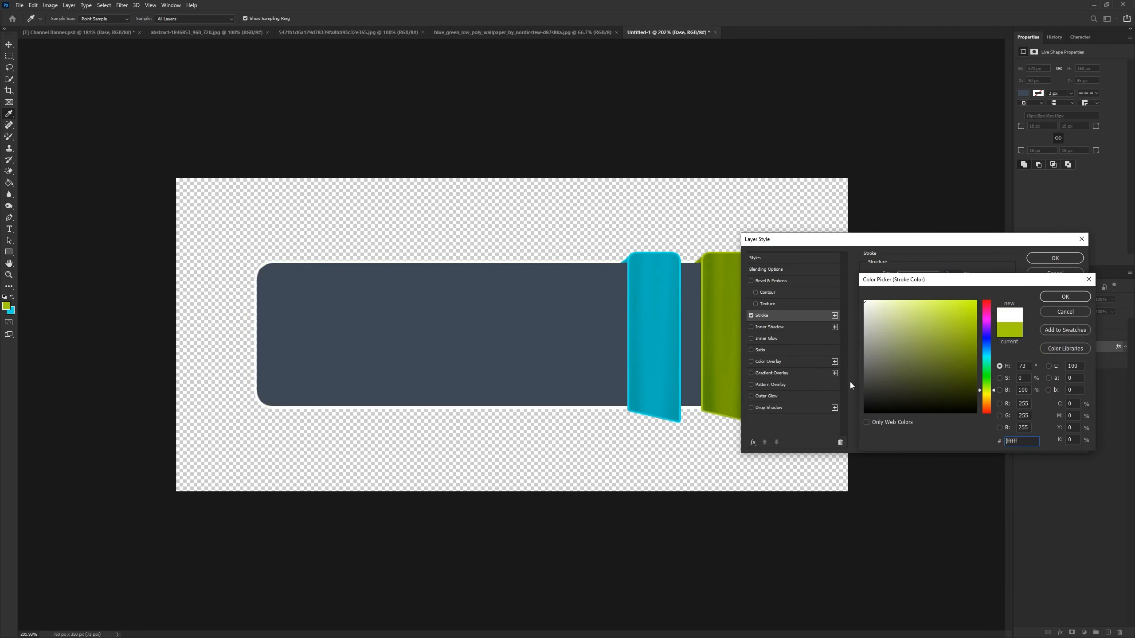
left_click(1062, 296)
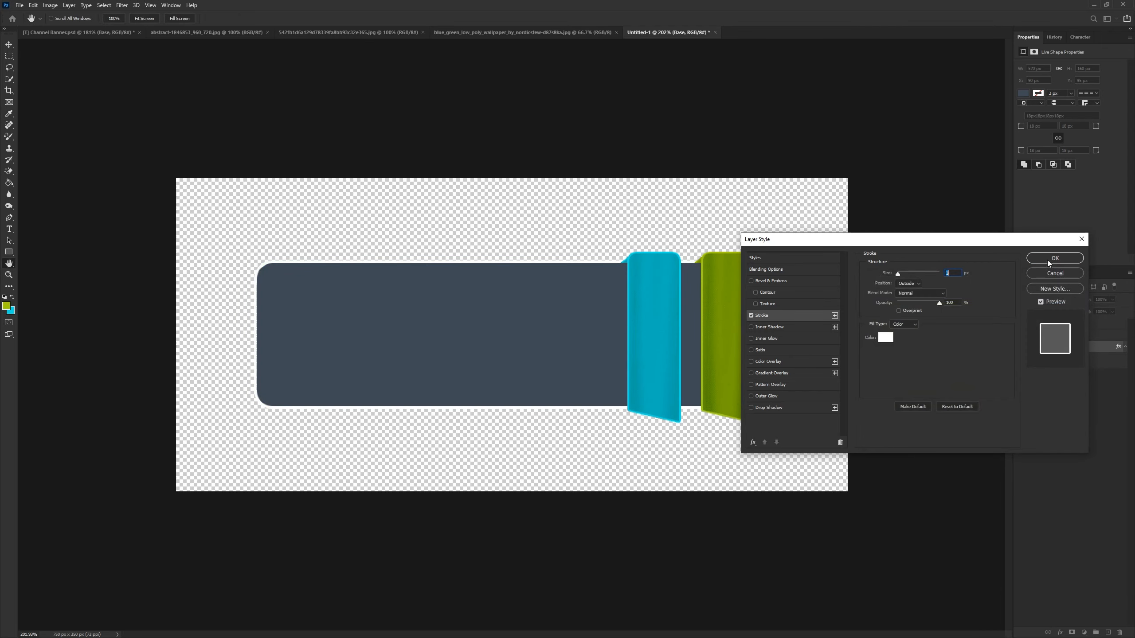
left_click(1047, 259)
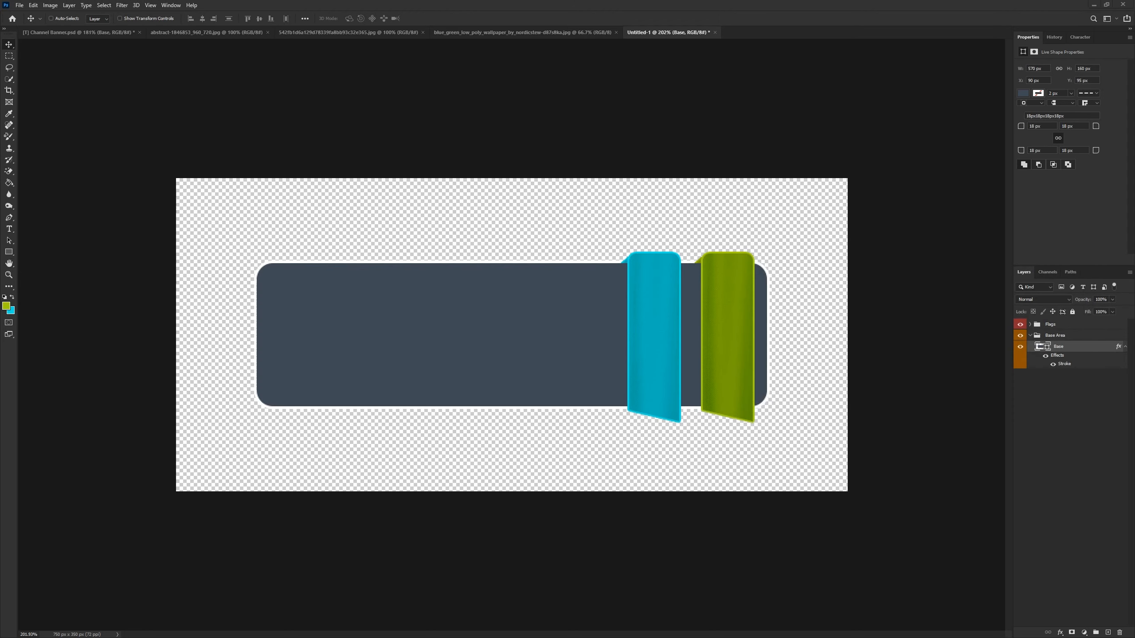
left_click(1125, 347)
Step: Nudge the Flags group 3 px up so the folded corners rest on the top edge of the base's white stroke
scroll(731, 298, "up", 5)
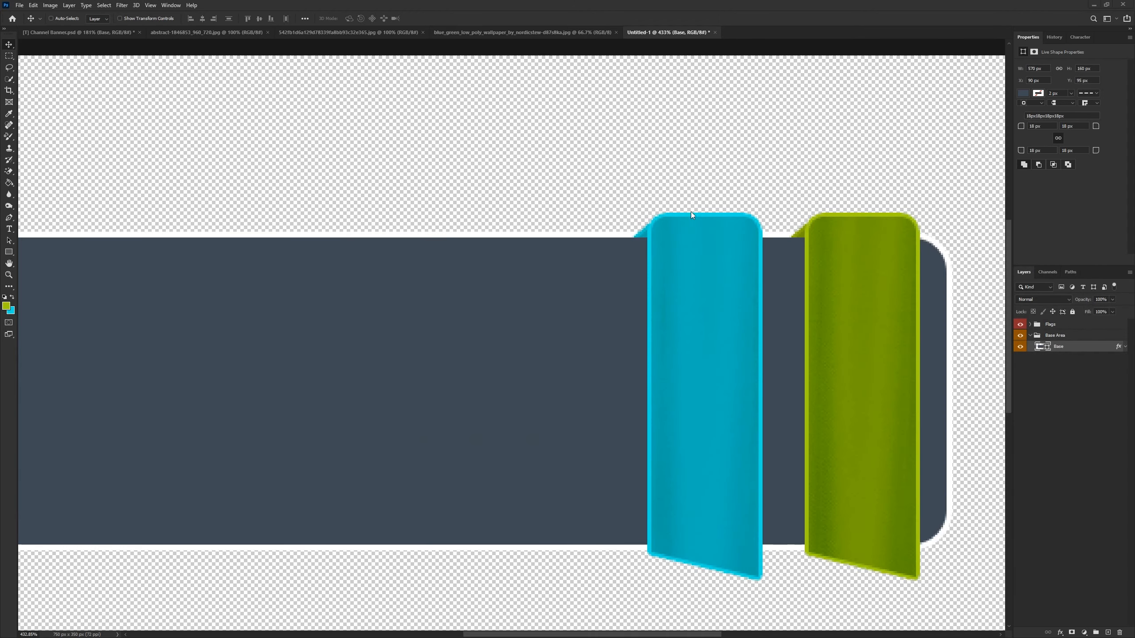
scroll(938, 308, "down", 2)
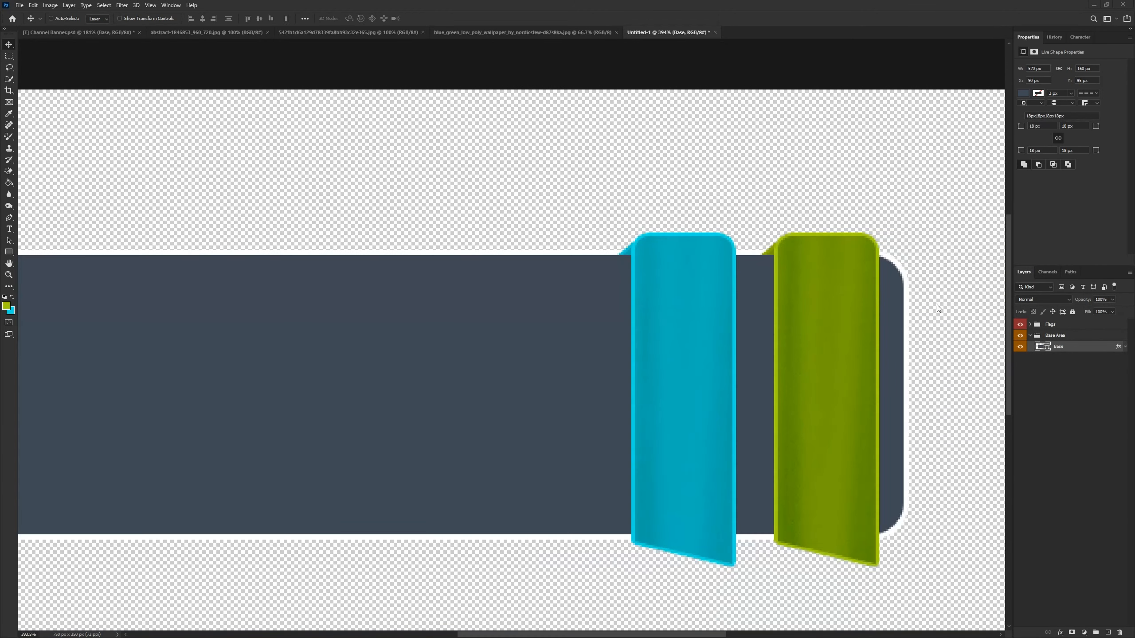
left_click(1055, 325)
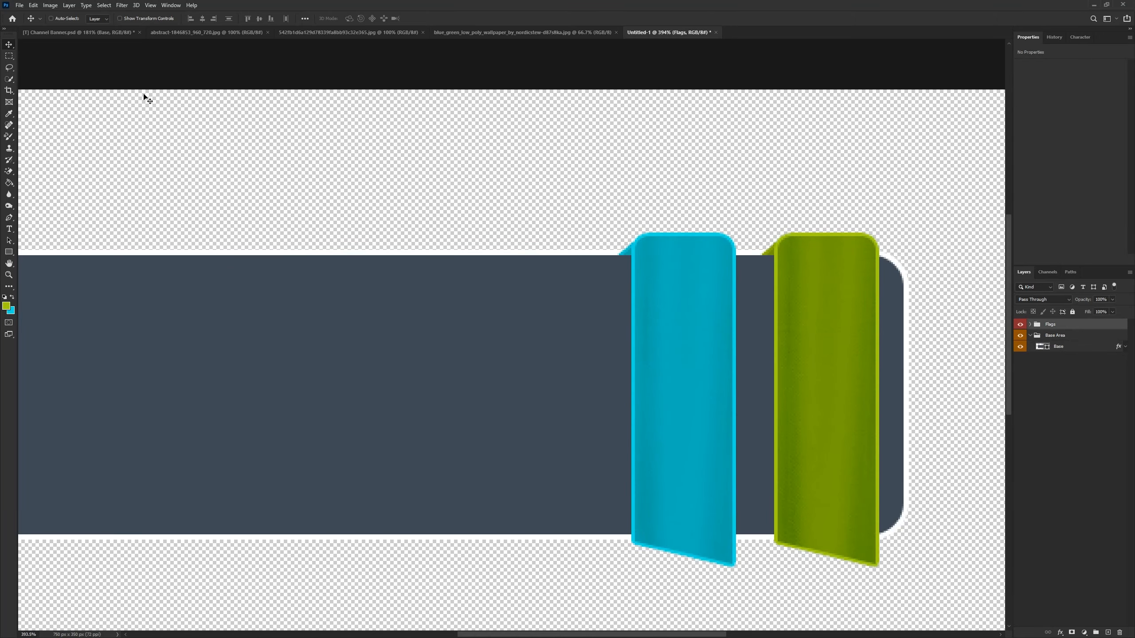
scroll(631, 241, "up", 4)
scroll(638, 291, "up", 3)
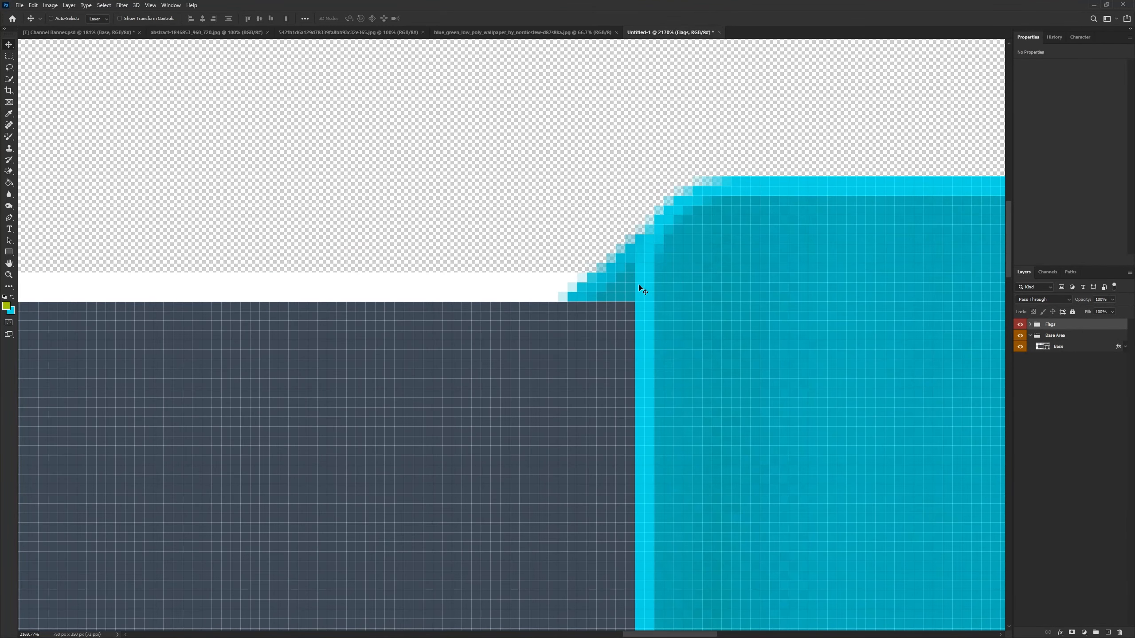
key("Up")
key("Up")
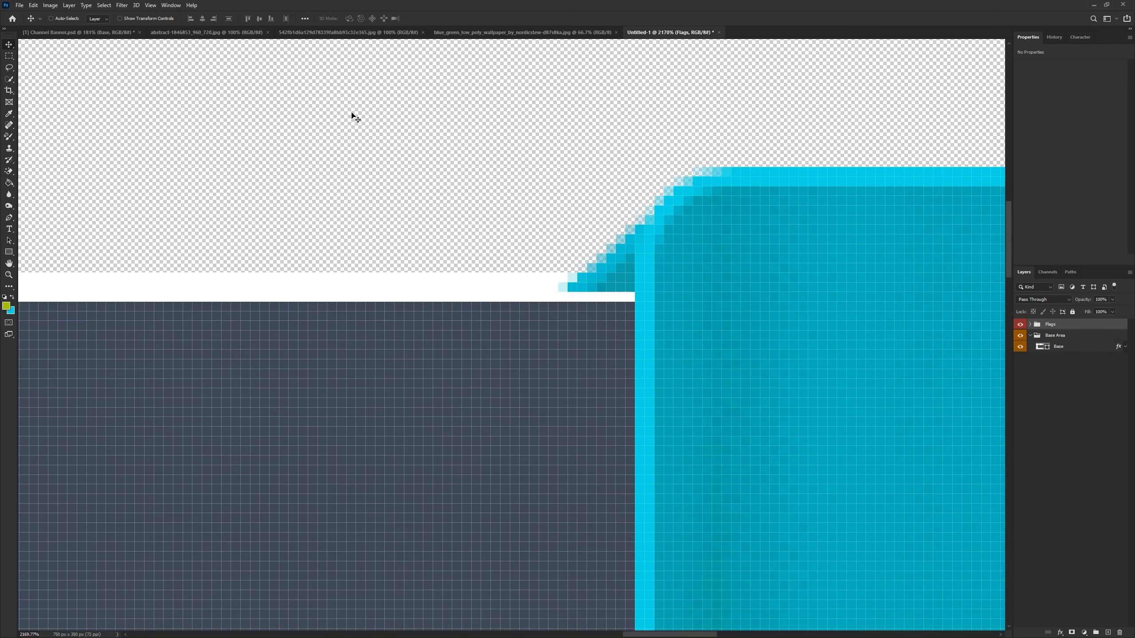
key("Up")
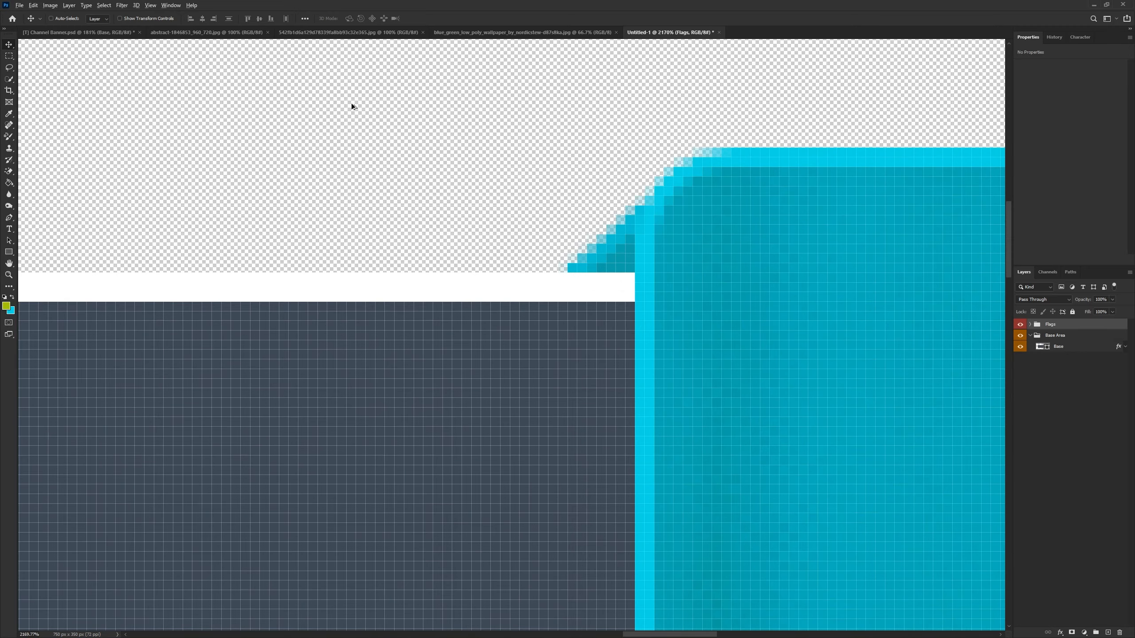
scroll(390, 218, "down", 10)
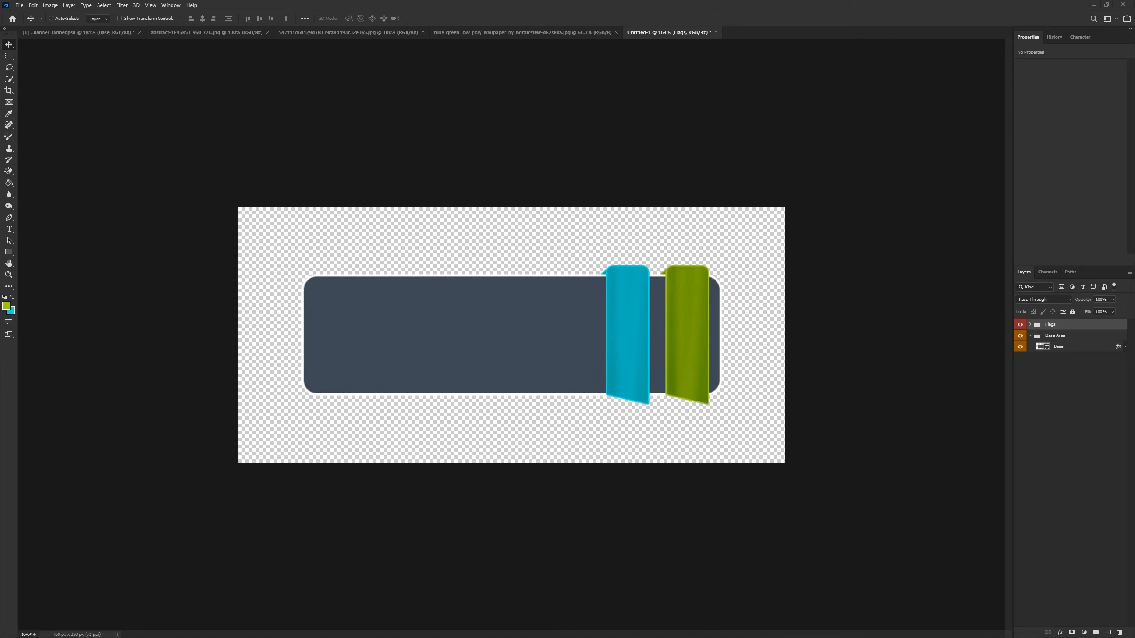
Step: Duplicate the Base layer and rename the original as Backup
left_click(1065, 353)
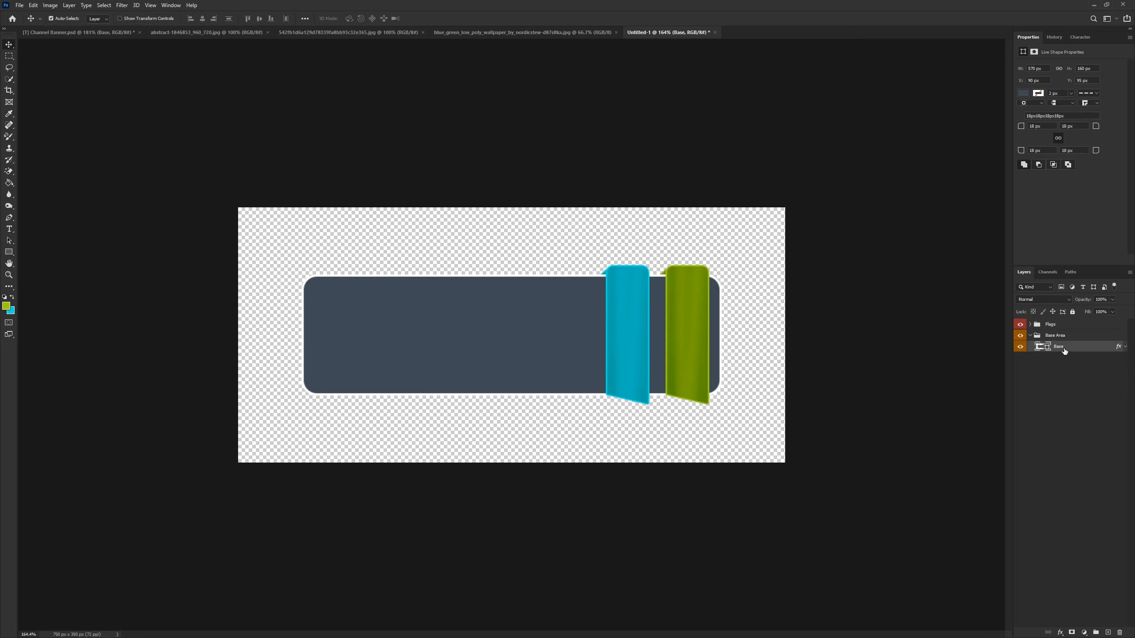
key("ctrl+j")
double_click(1059, 358)
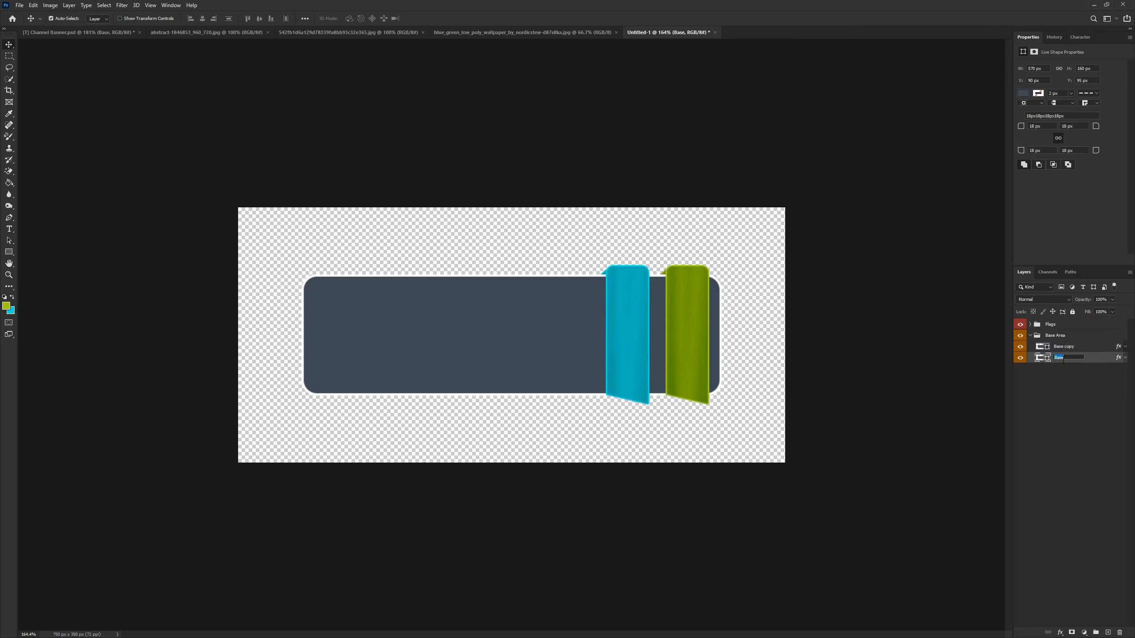
type("Backup")
key("Return")
Step: Rename the Base copy layer as Base and hide the Backup layer
double_click(1066, 351)
type("Base")
key("Return")
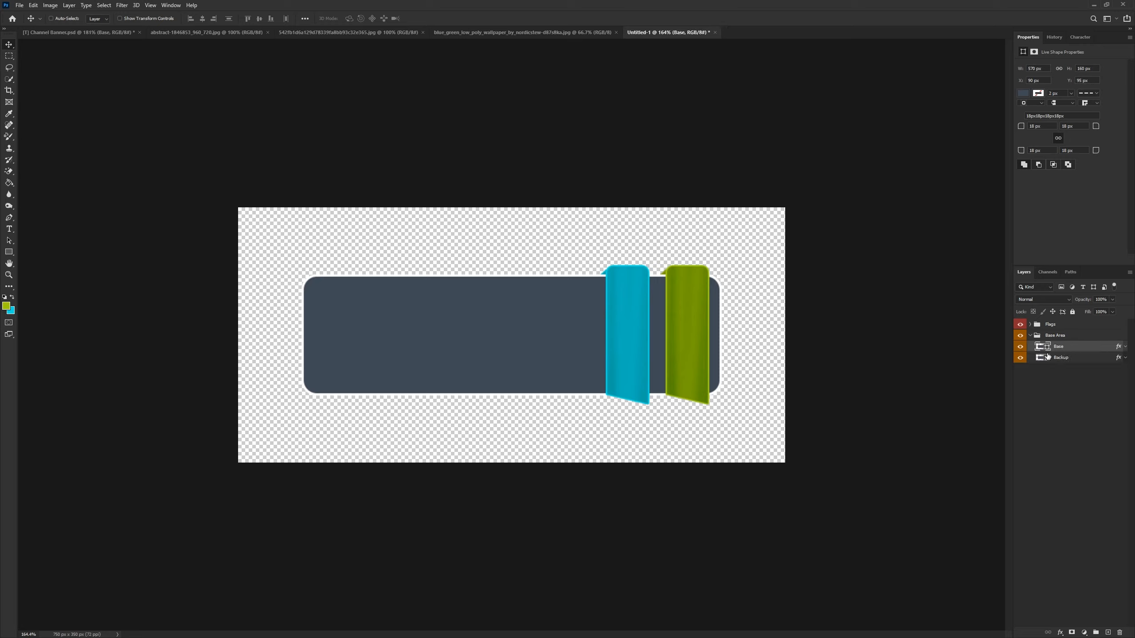
left_click(1021, 359)
Step: Set the foreground color to white
left_click(5, 305)
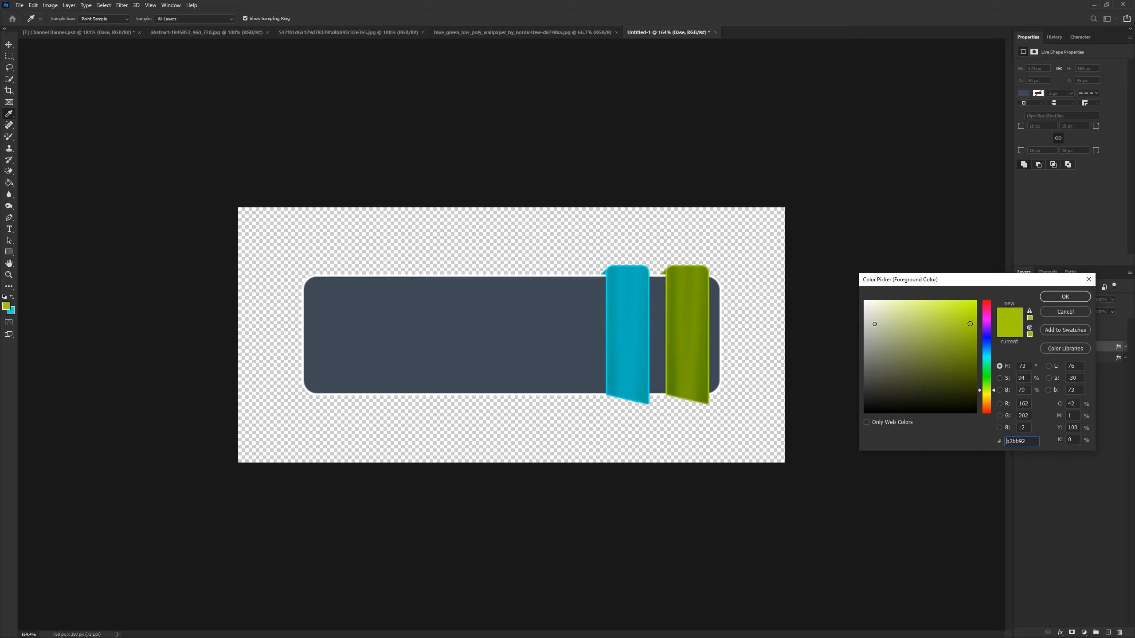
left_click_drag(874, 332, 785, 253)
left_click(1048, 296)
Step: Give the Base shape a white shape stroke and set its fill to none
left_click(4, 253)
left_click(3, 252)
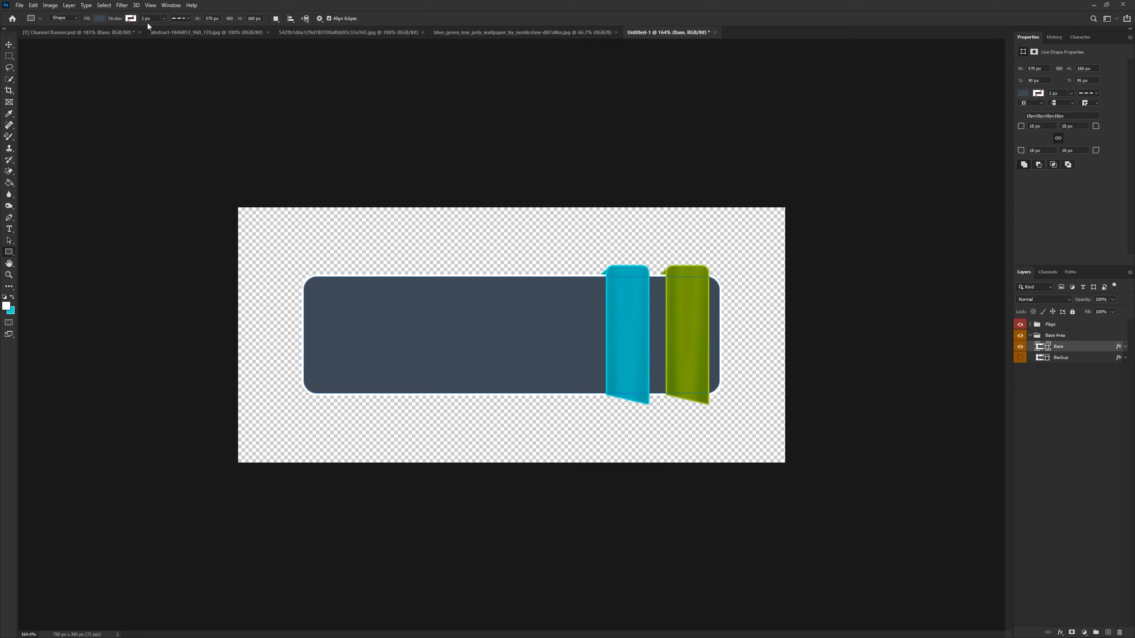
left_click(1038, 92)
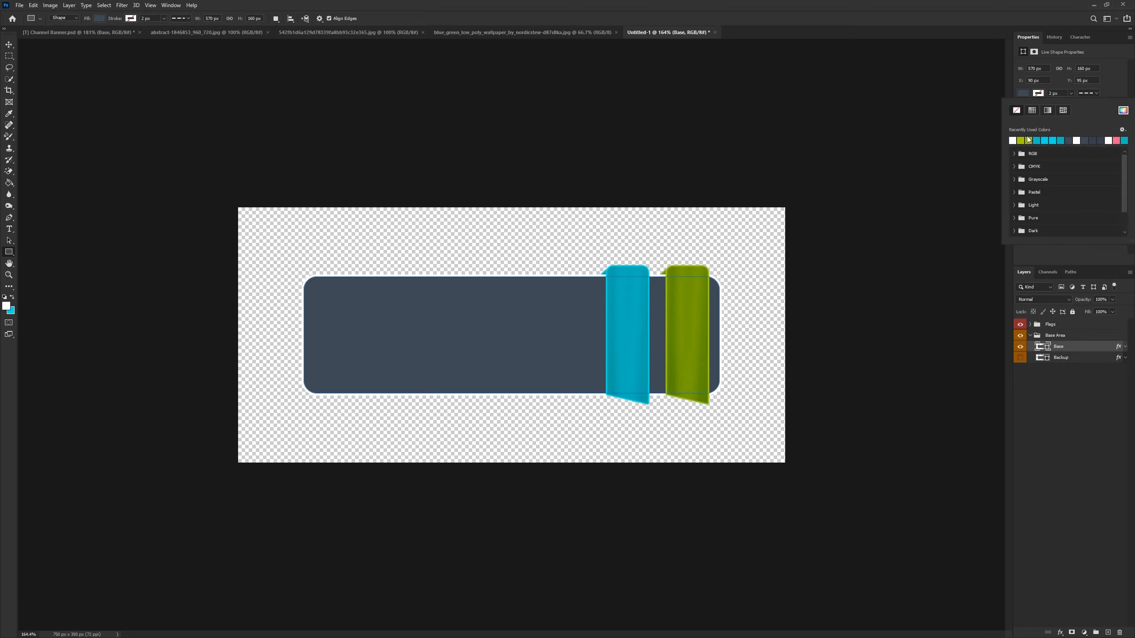
left_click(1016, 140)
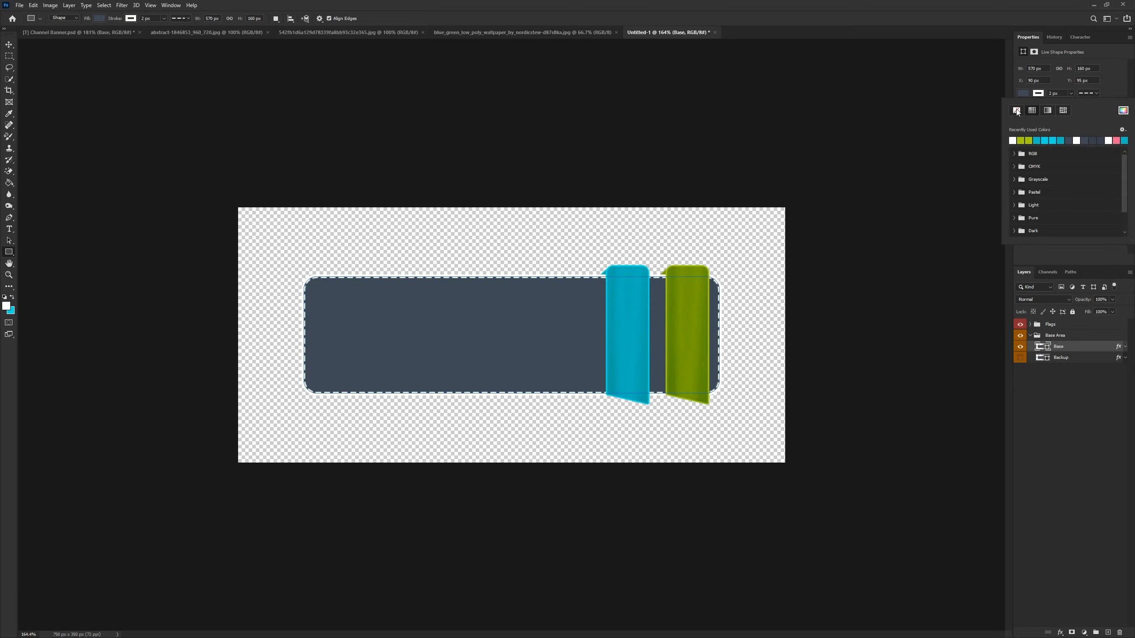
left_click(1016, 111)
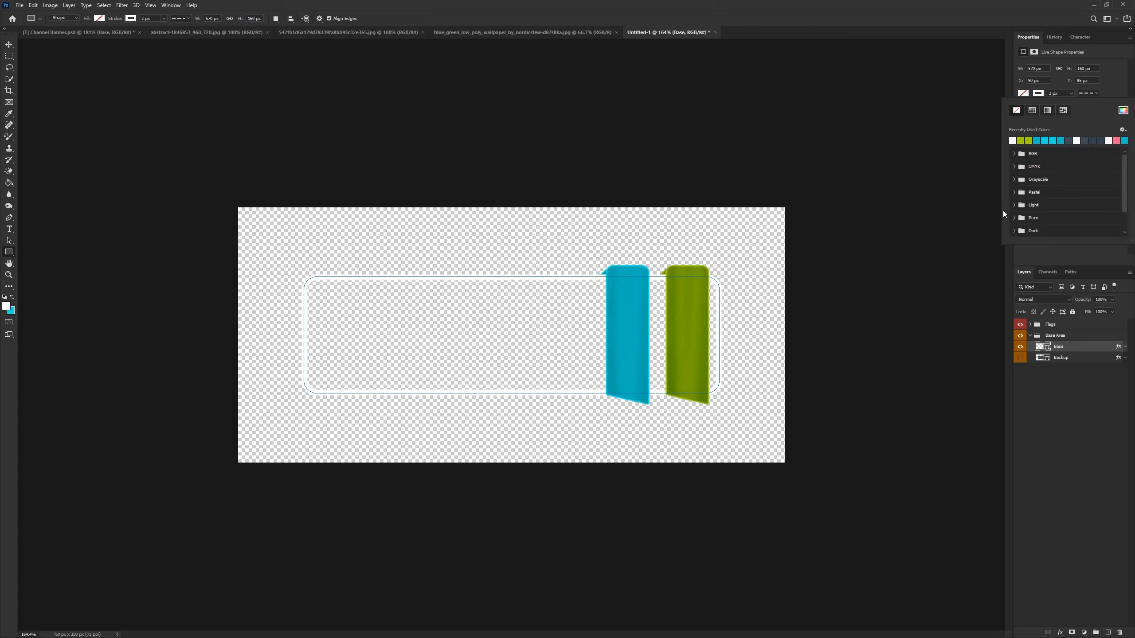
key("Escape")
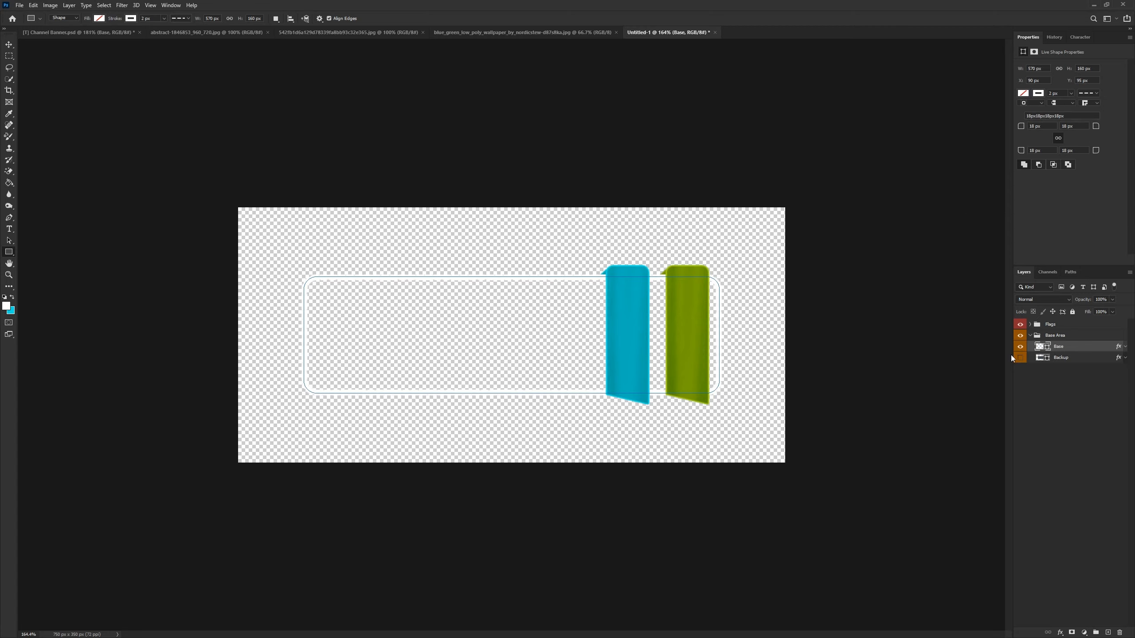
Step: Undo the removal of the Base shape's fill and add a new layer directly above Base
key("ctrl+z")
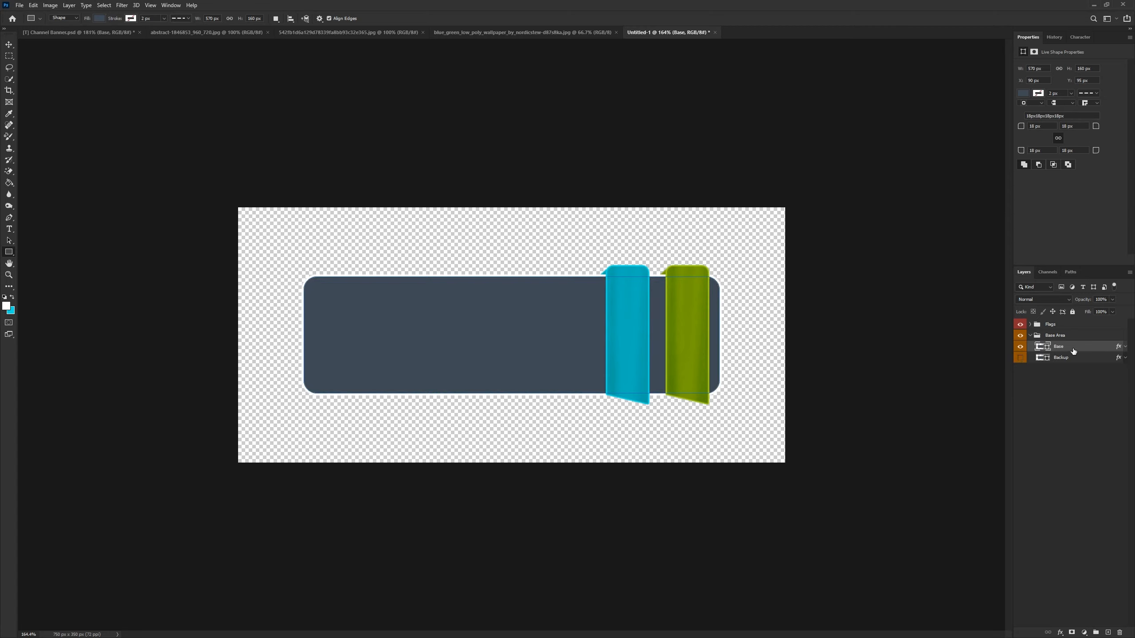
left_click(1066, 389)
left_click(1060, 349)
left_click(1110, 633)
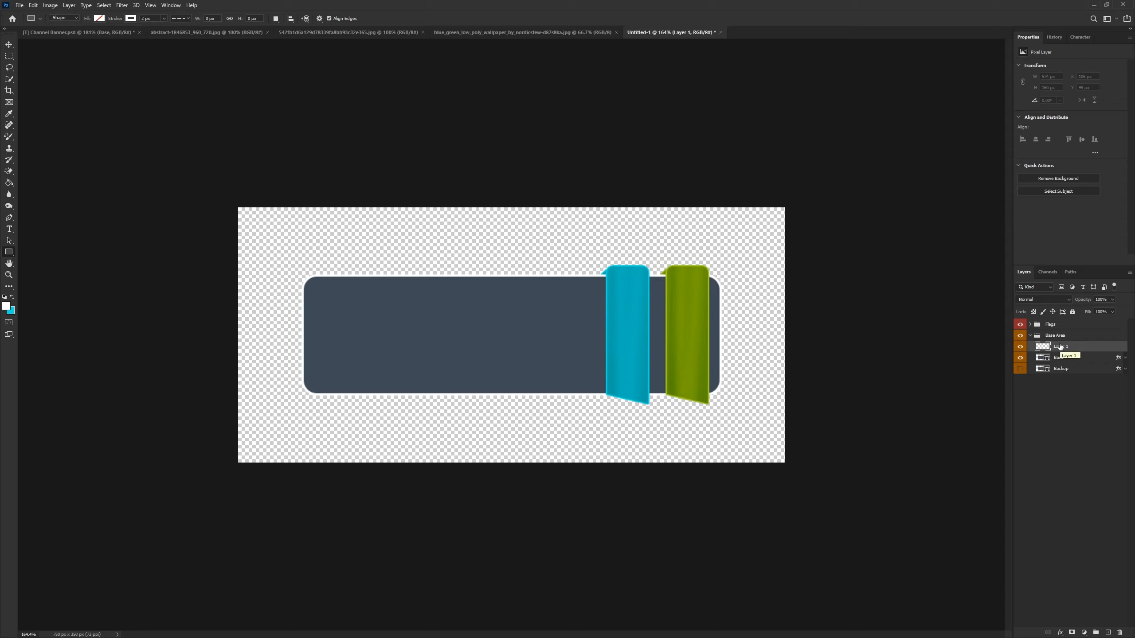
Step: Draw an unfilled rectangle with a white dashed 2 px stroke over the base area and size it 170 × 170 px
key("ctrl+0")
scroll(657, 279, "up", 3)
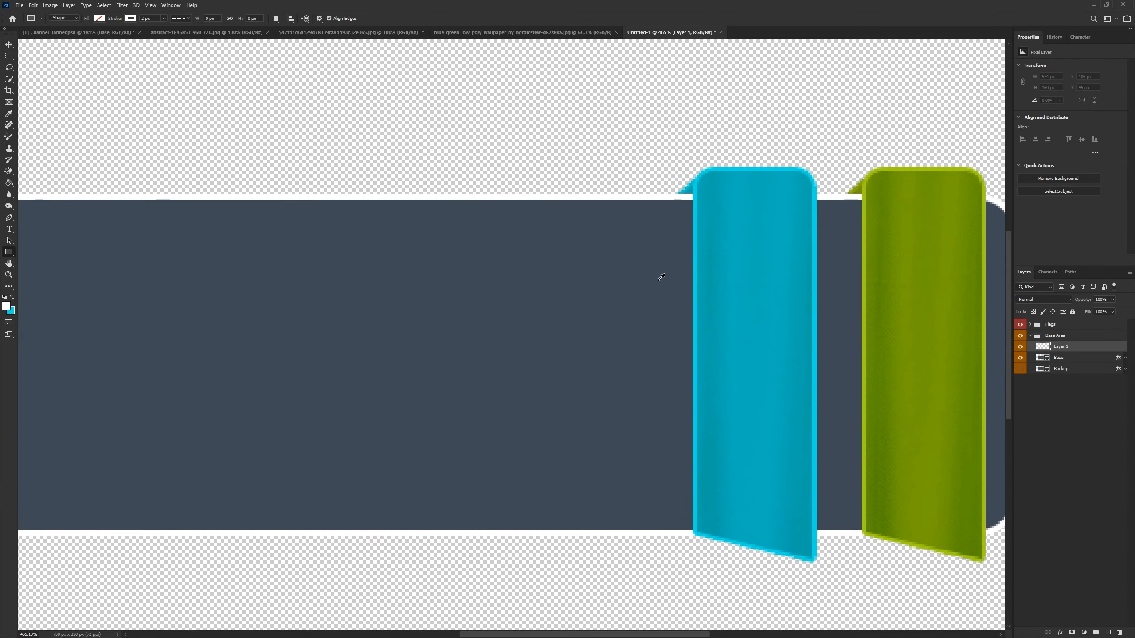
scroll(687, 310, "down", 6)
scroll(733, 315, "up", 3)
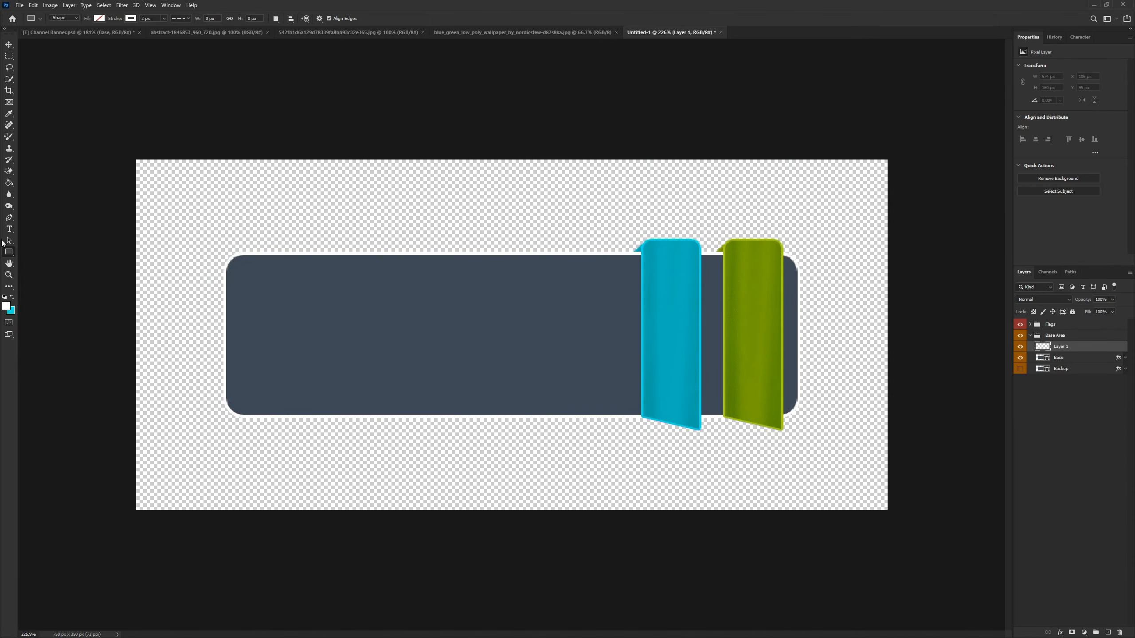
left_click_drag(552, 232, 616, 295)
left_click_drag(1048, 69, 912, 68)
type("17")
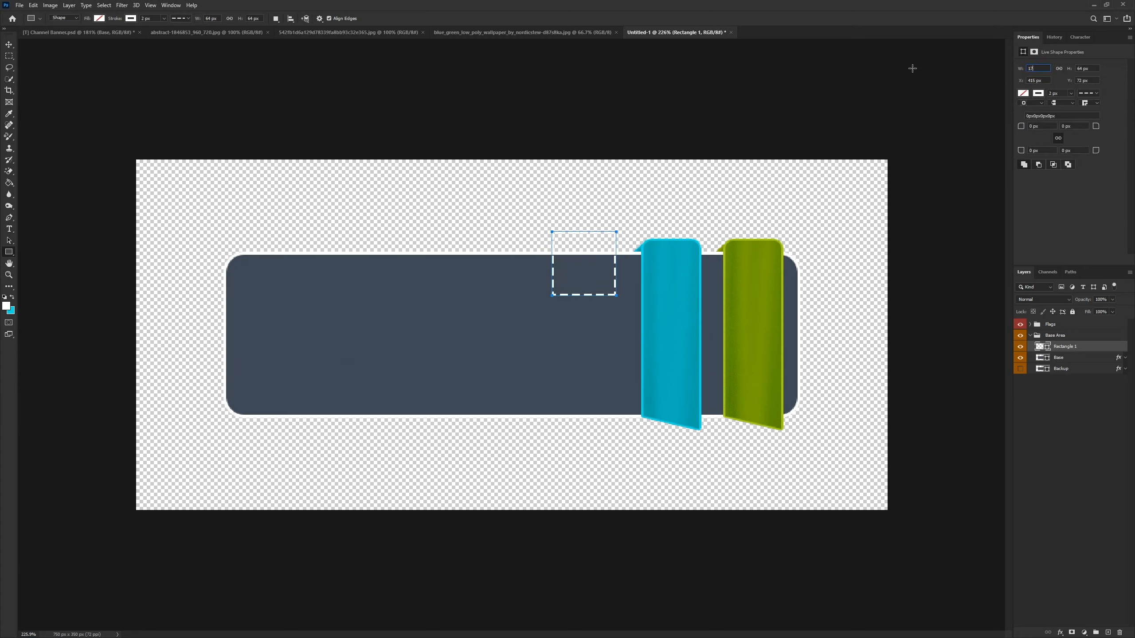
type("0")
key("Return")
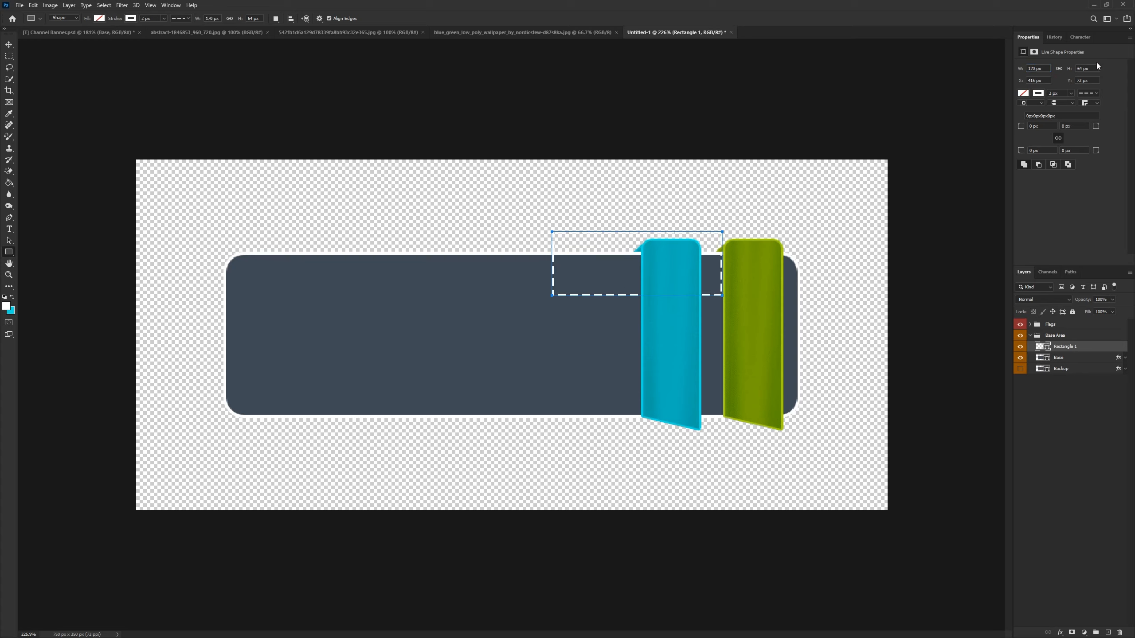
left_click_drag(1096, 67, 906, 27)
type("170")
key("Return")
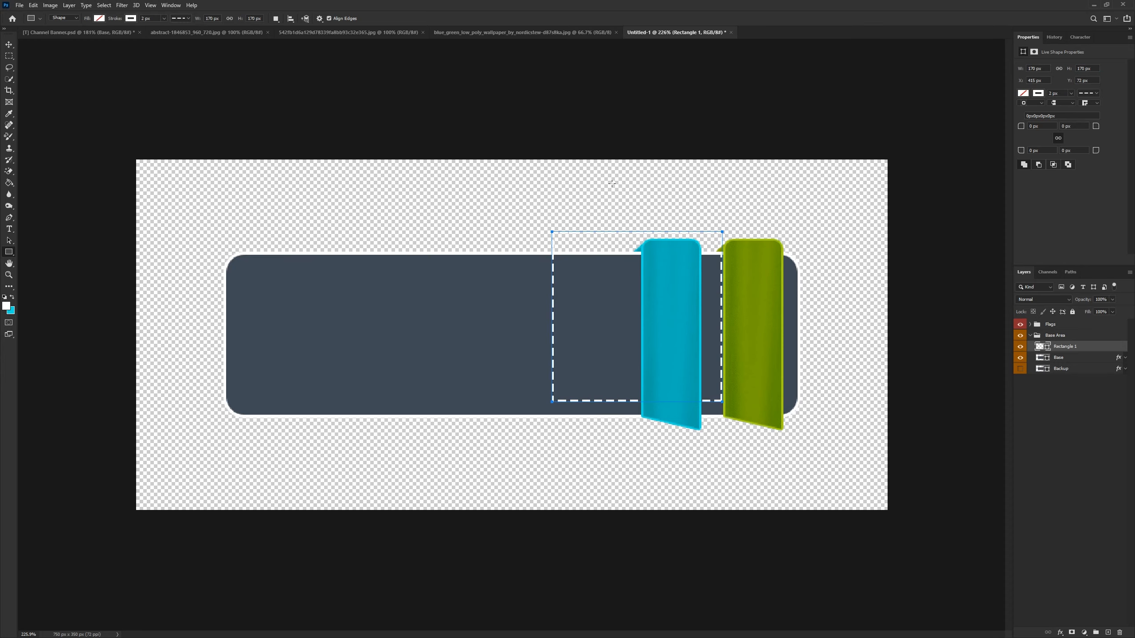
Step: Rotate the dashed square by -45° and move it up so its lower corner overlaps the base's upper edge at the blue flag
left_click(7, 45)
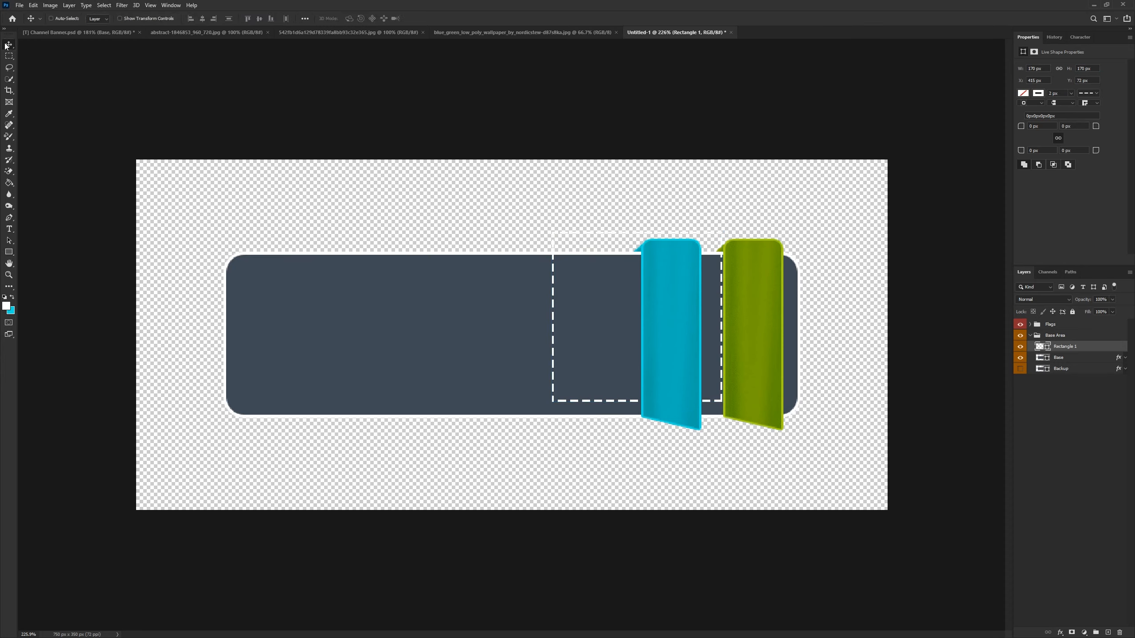
key("ctrl+t")
left_click_drag(739, 190, 639, 178)
left_click_drag(644, 351, 653, 198)
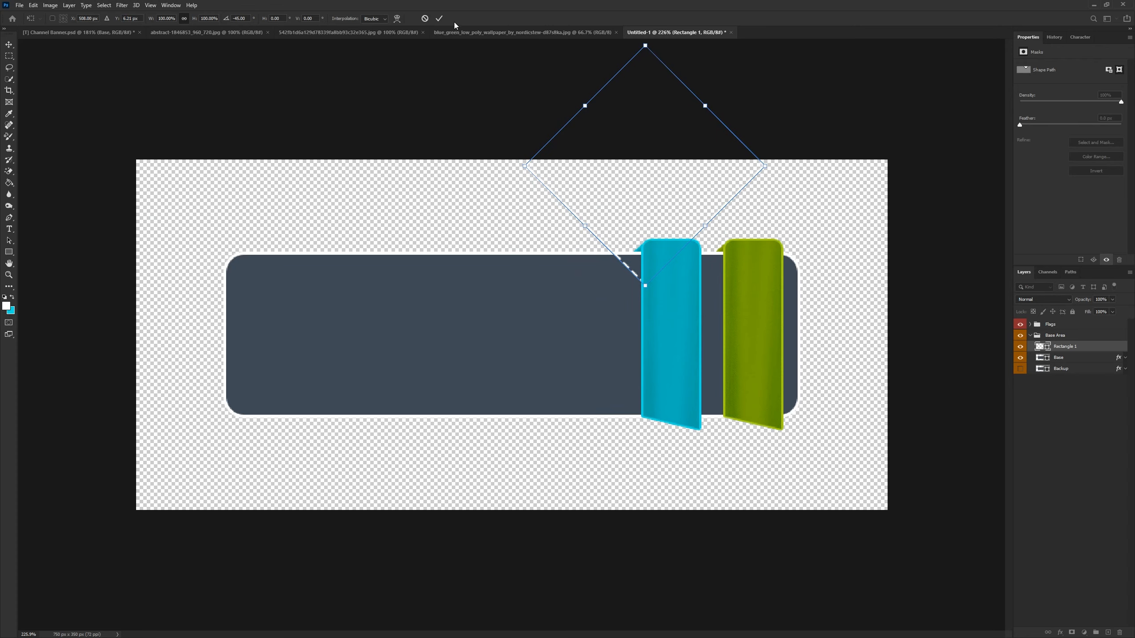
left_click(440, 18)
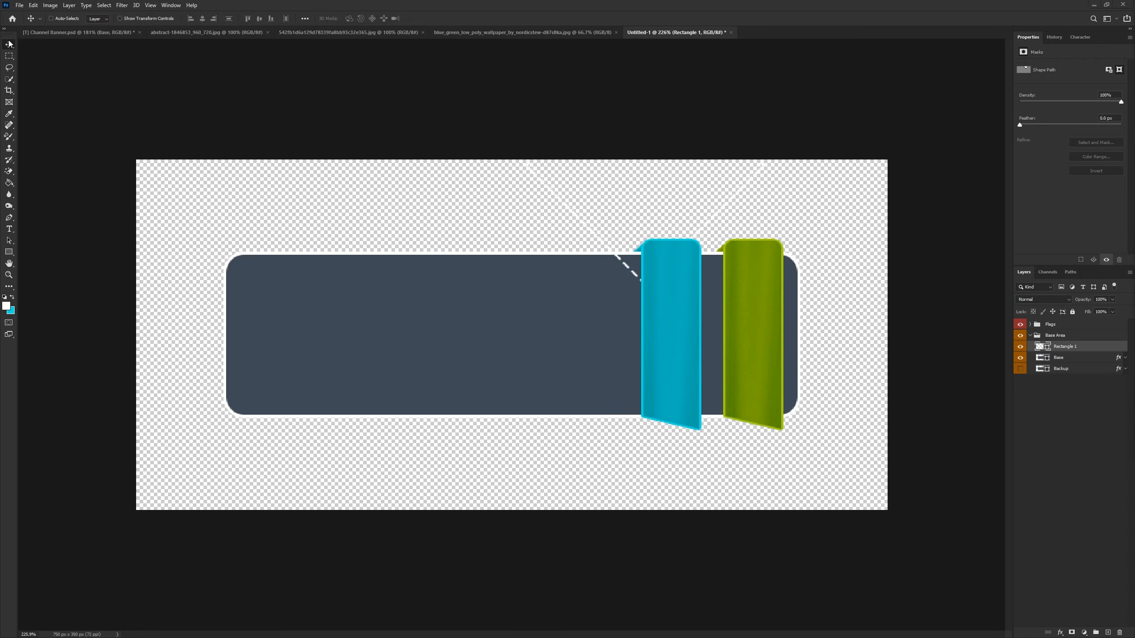
Step: Clip the Rectangle 1 layer to the Base layer and rasterize it
scroll(622, 281, "up", 4)
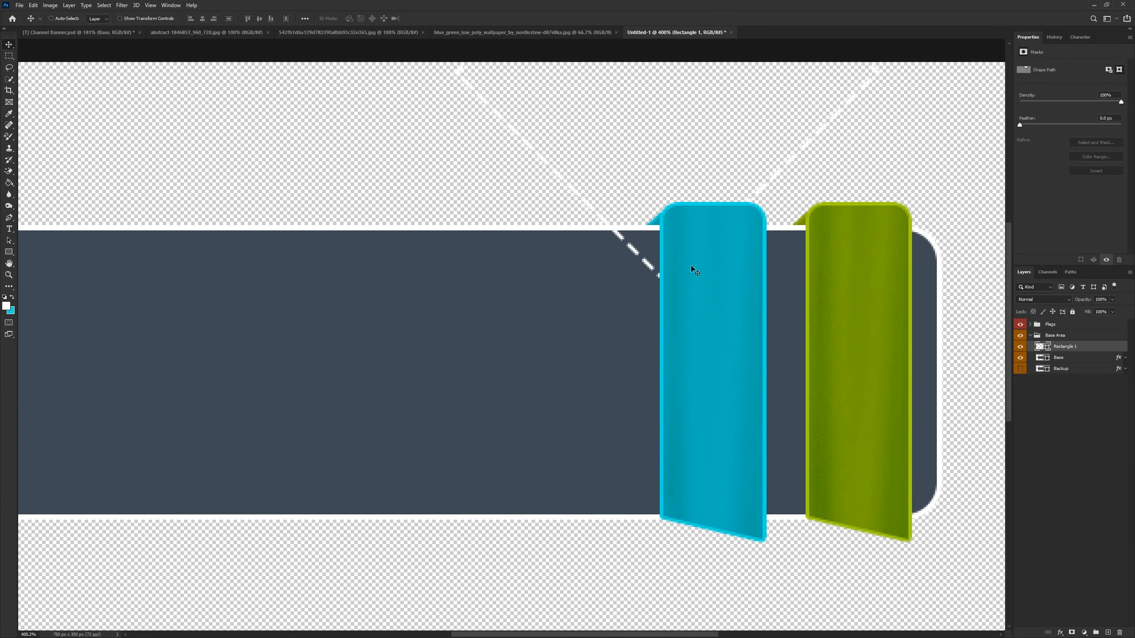
scroll(690, 268, "down", 2)
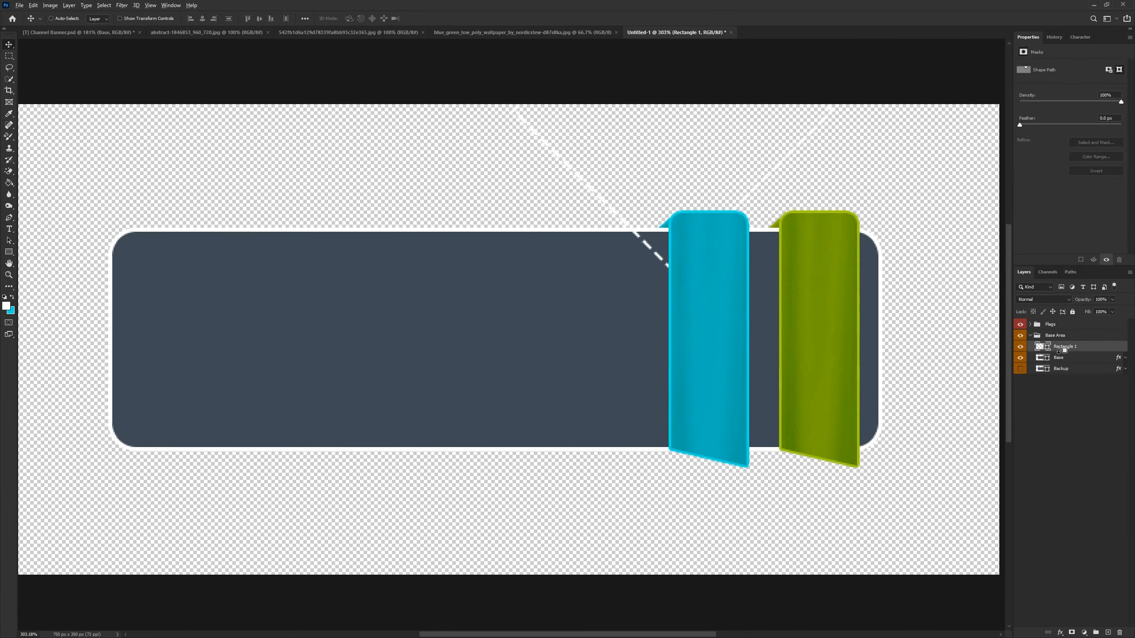
left_click(1081, 352, "alt")
scroll(759, 277, "down", 2)
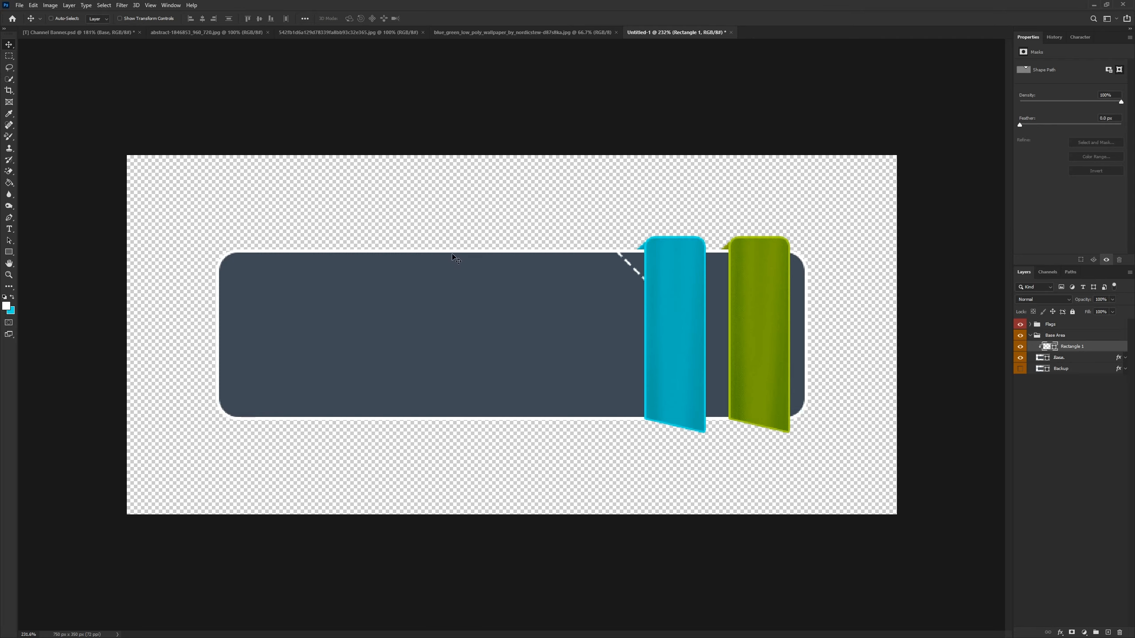
scroll(715, 257, "up", 8)
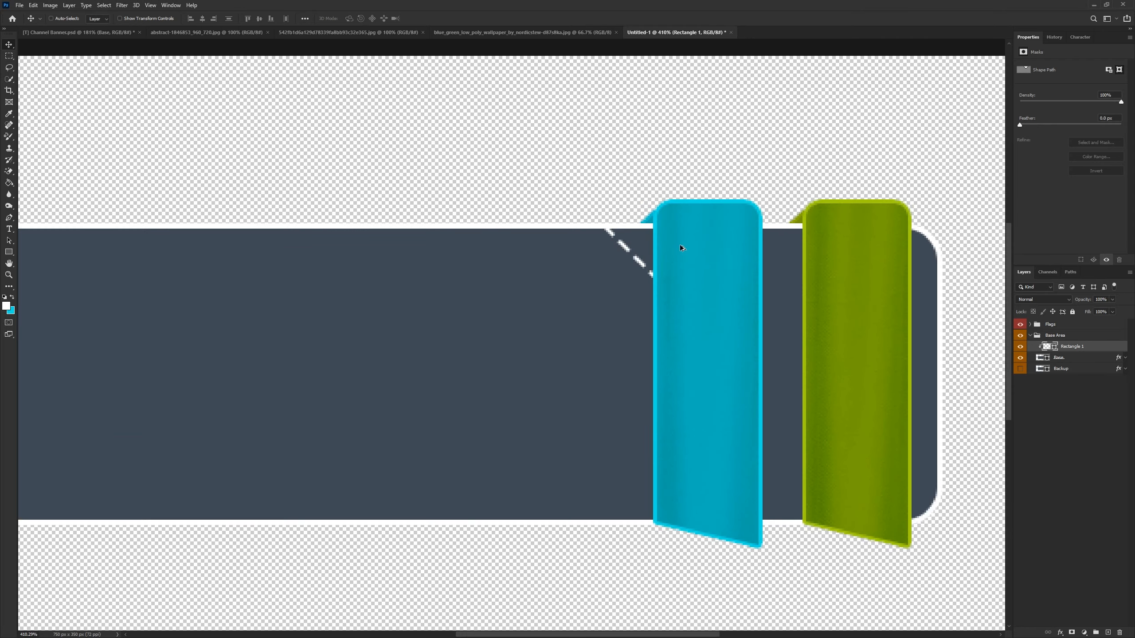
right_click(1079, 348)
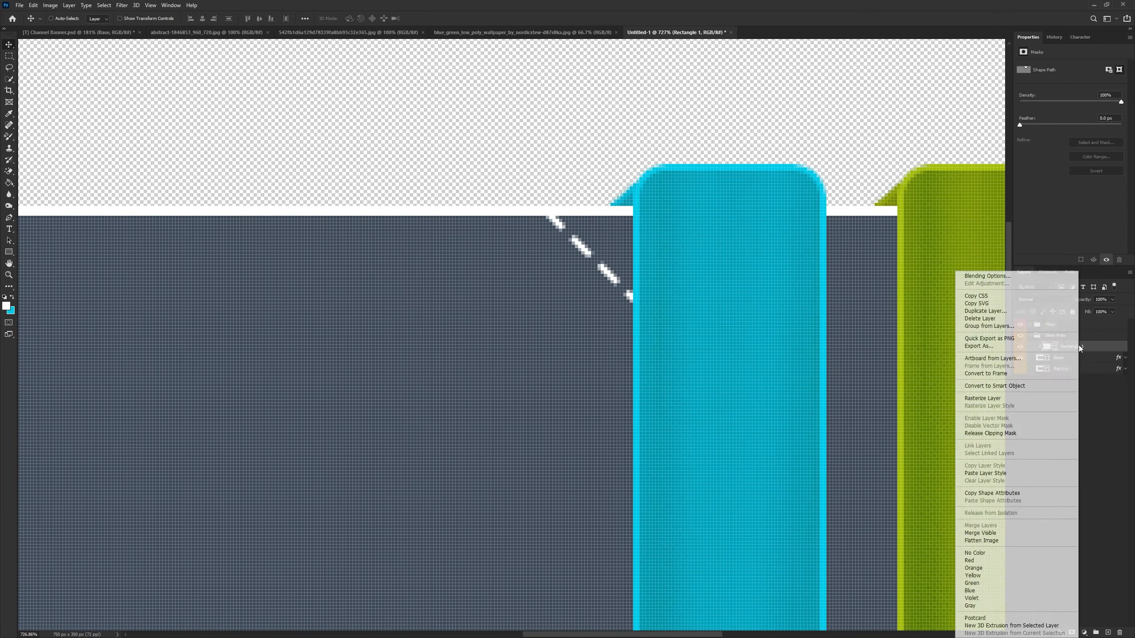
left_click(1003, 399)
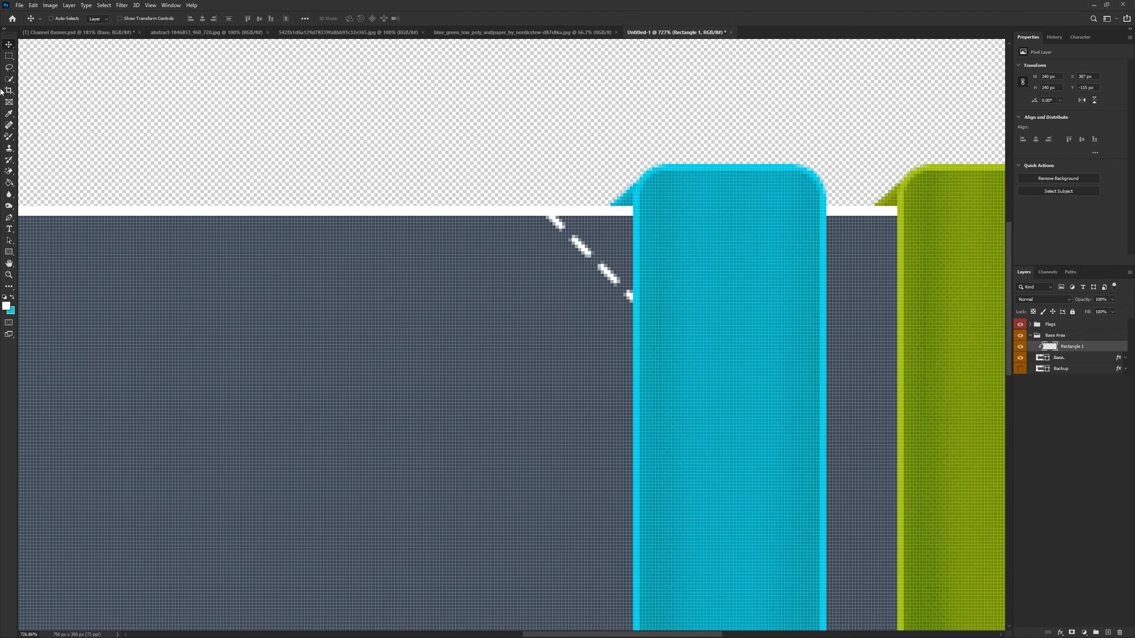
Step: Select the dashed diagonal beside the blue flag with the Rectangular Marquee tool and copy it to a new layer
right_click(9, 56)
left_click(49, 55)
scroll(716, 277, "up", 5)
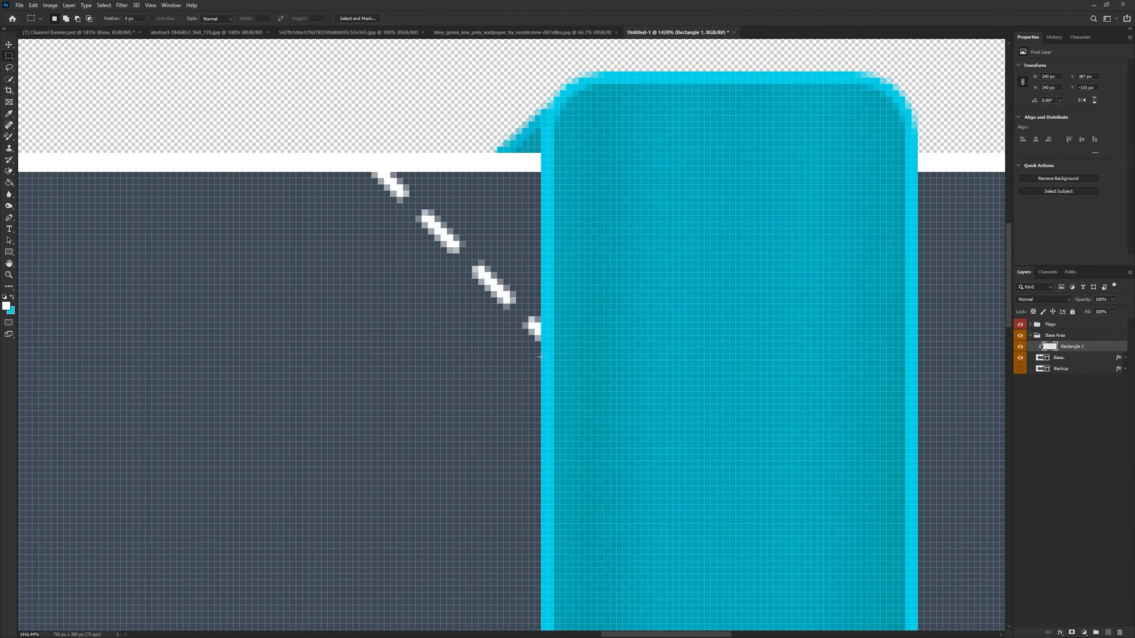
left_click_drag(543, 356, 346, 172)
key("ctrl+j")
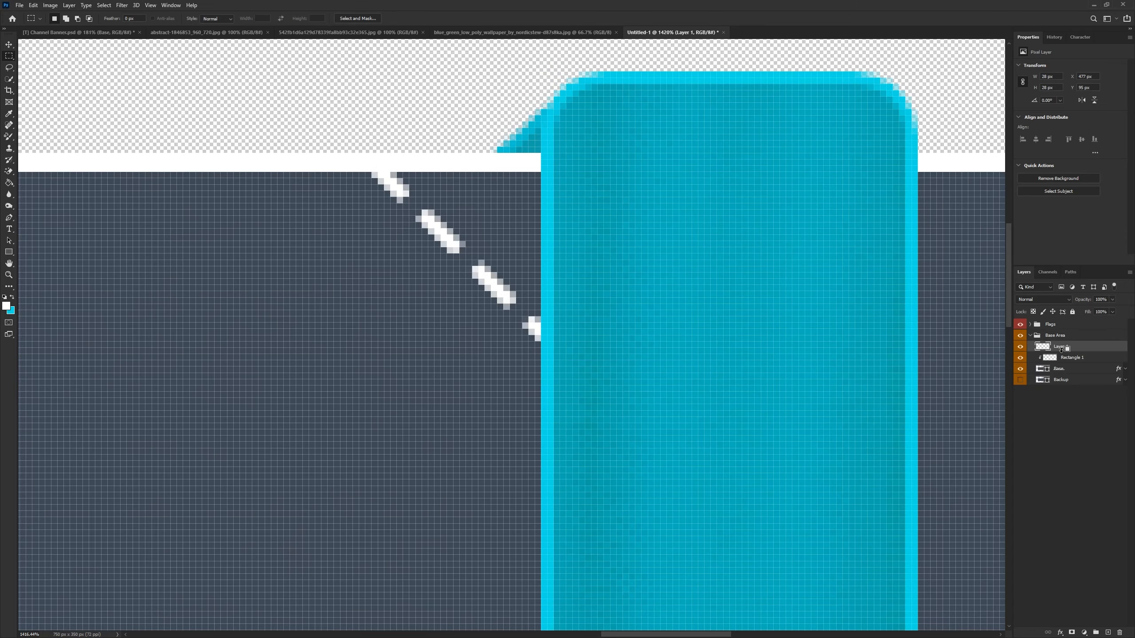
Step: Clip the copied dashed diagonal to the Base layer and mirror it in place
scroll(588, 357, "down", 10)
scroll(587, 357, "down", 4)
key("ctrl+t")
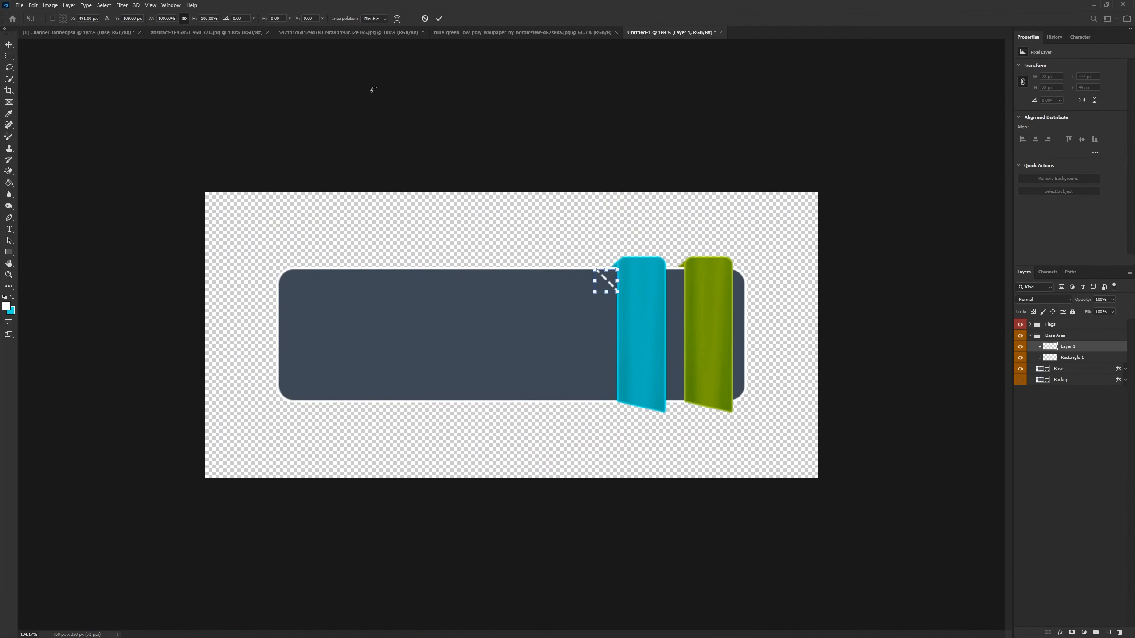
type("-")
left_click(440, 18)
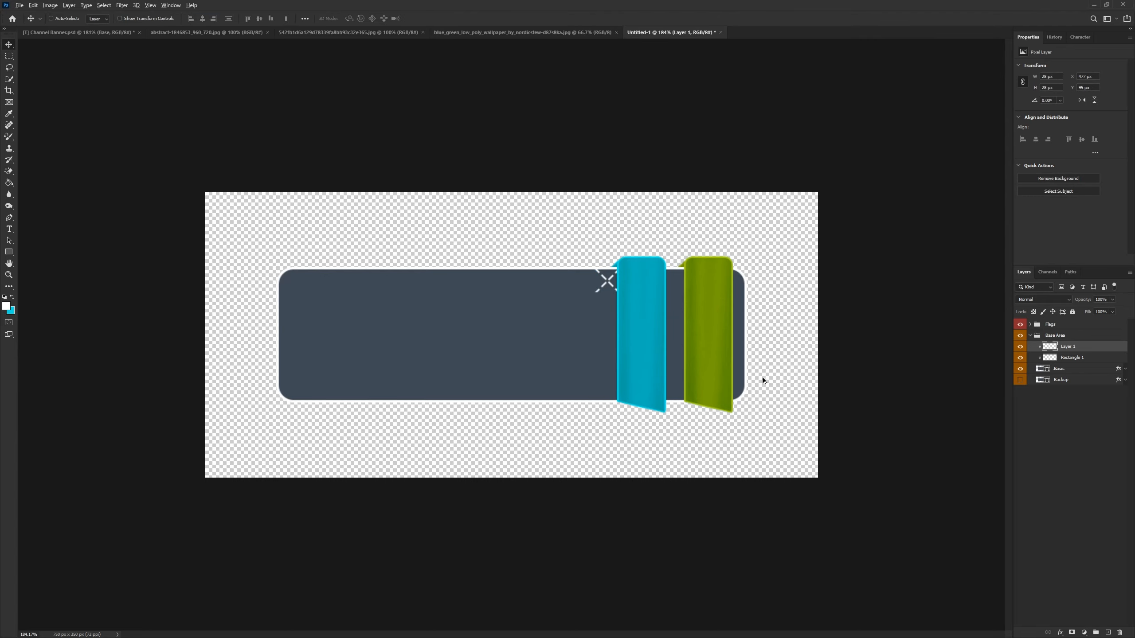
Step: Move the mirrored diagonal straight down to the base's lower edge and merge its layer into Rectangle 1
scroll(762, 377, "up", 6)
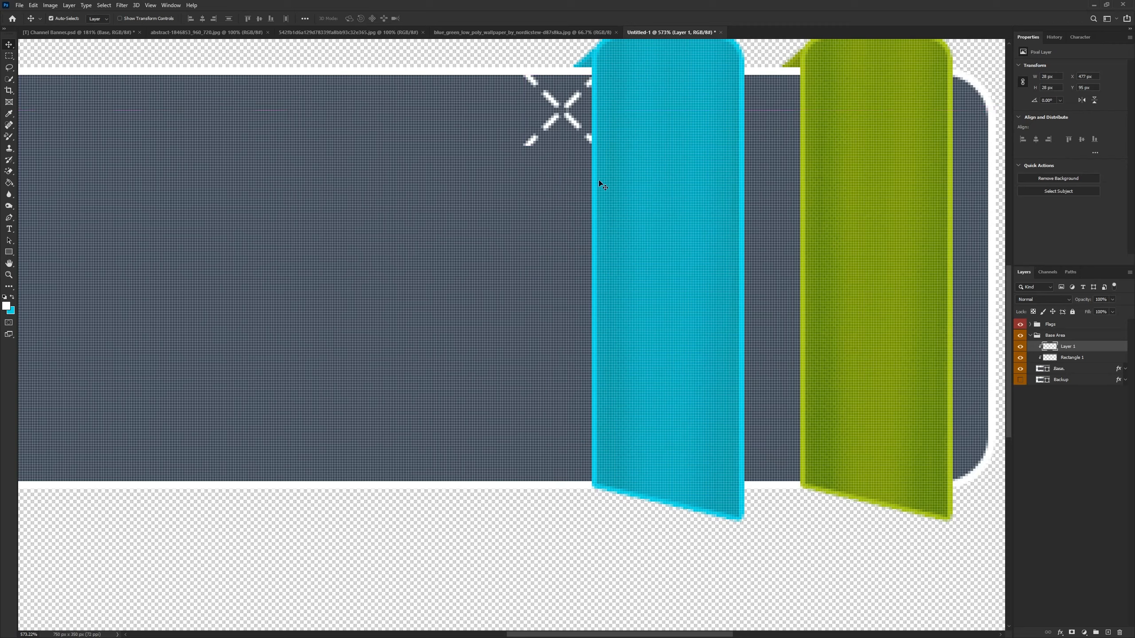
key("ctrl")
left_click_drag(592, 120, 596, 431)
scroll(553, 465, "down", 5)
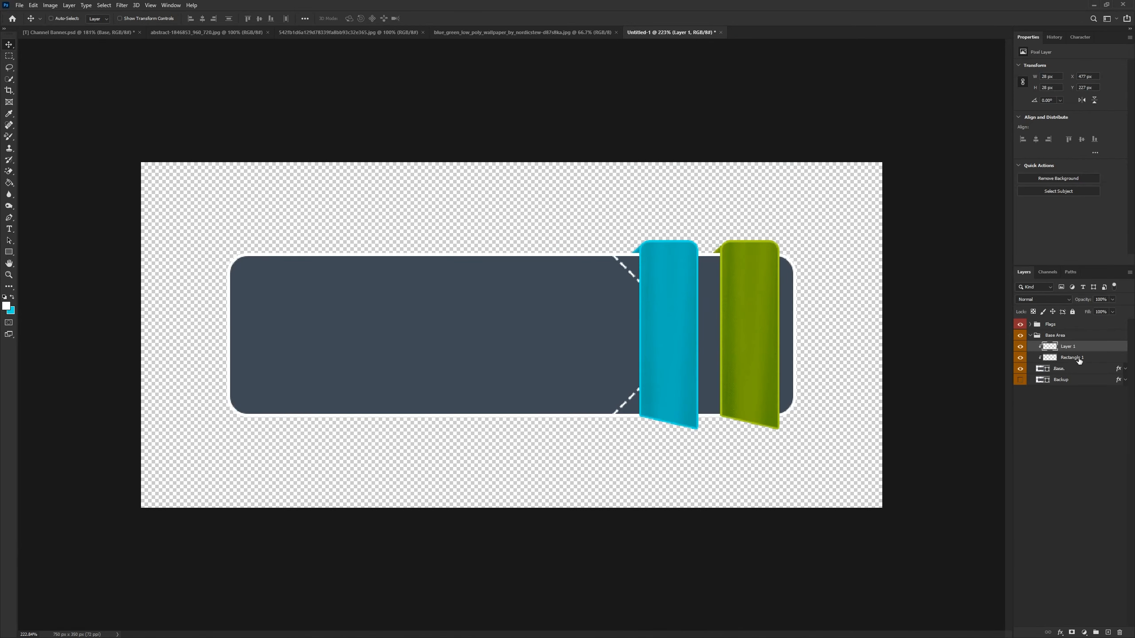
right_click(1076, 349)
left_click(1064, 527)
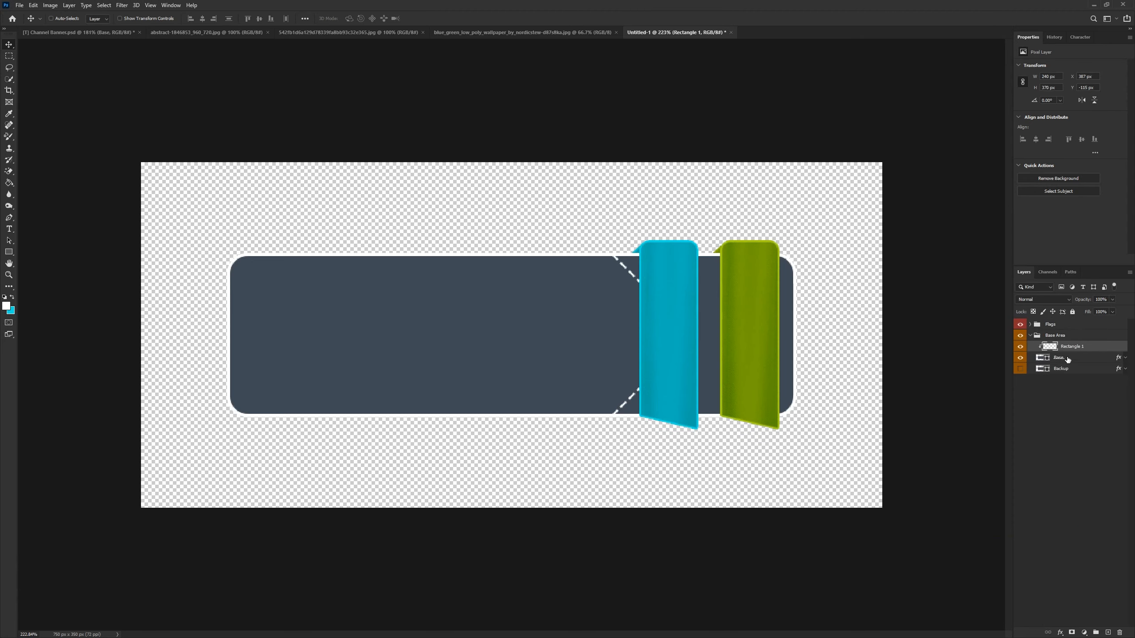
Step: Duplicate the merged Rectangle 1 layer and flip the copy horizontally by setting its width to -100%
key("ctrl+j")
key("ctrl+t")
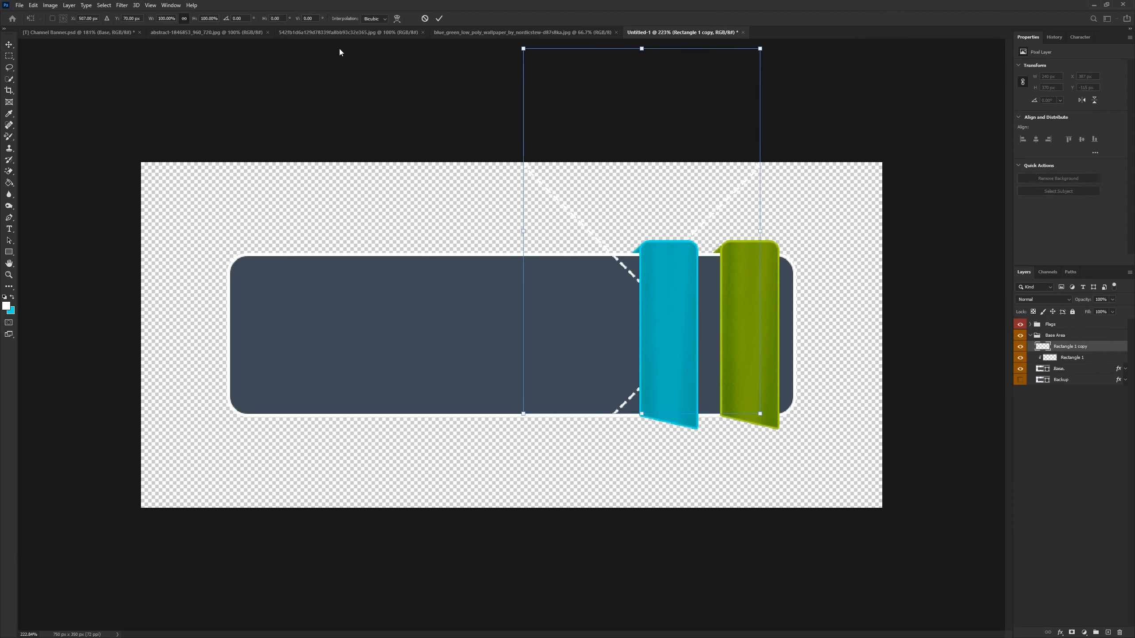
left_click(161, 18)
type("-100")
left_click(438, 18)
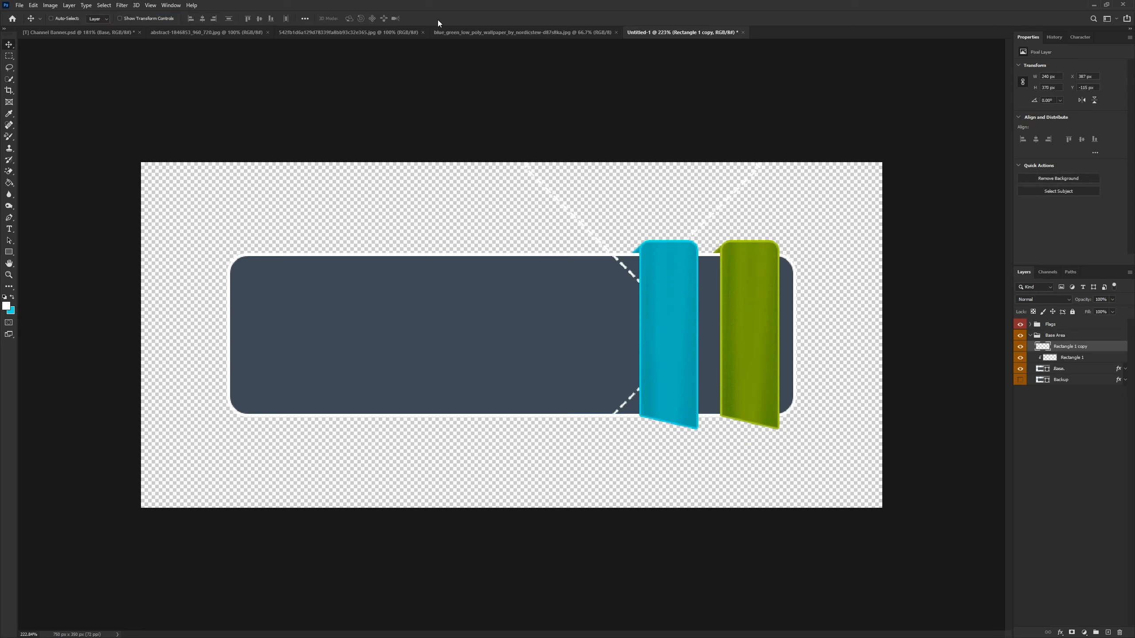
Step: Move the flipped copy horizontally so its dashed diagonals cut across the base's two left corners
left_click_drag(591, 330, 289, 346)
scroll(178, 440, "up", 3)
scroll(177, 440, "up", 8)
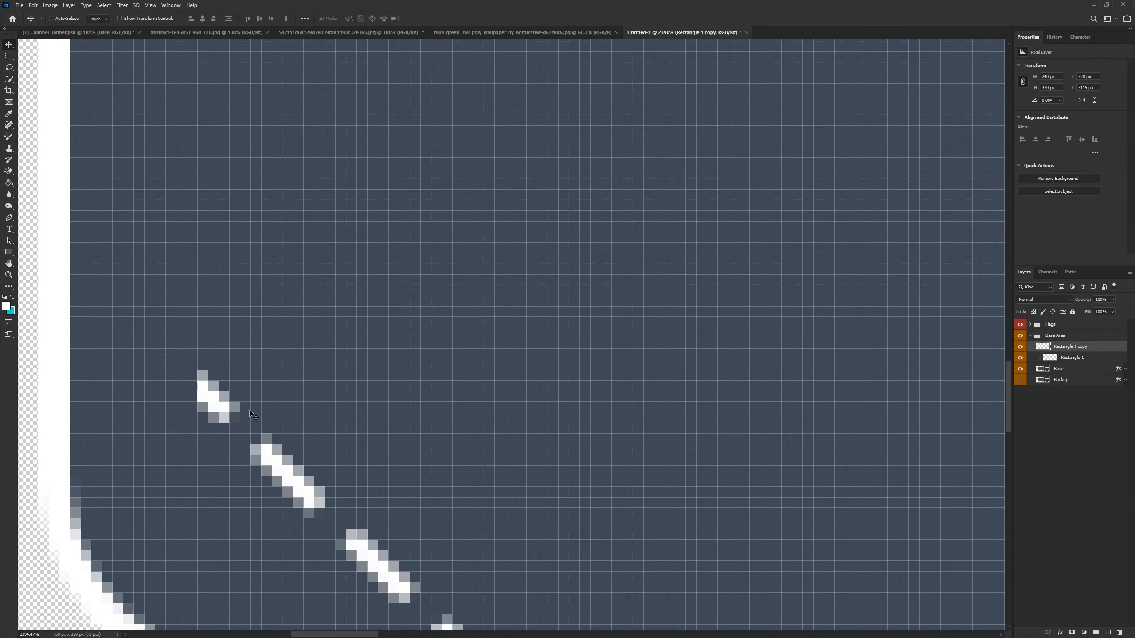
left_click_drag(238, 430, 115, 426)
scroll(248, 426, "down", 10)
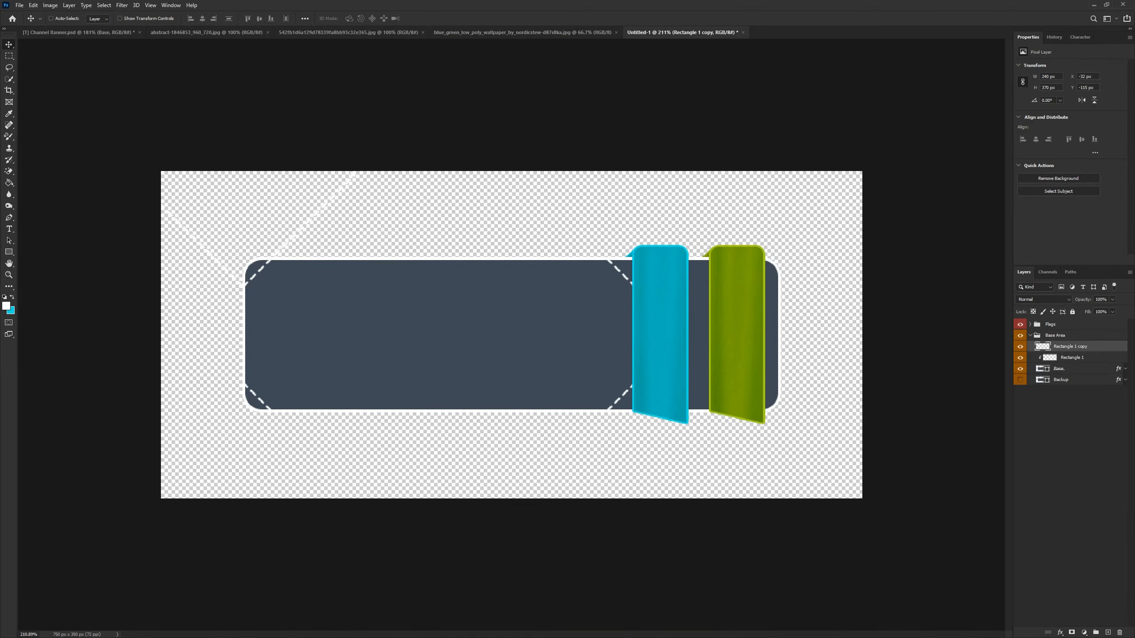
Step: Merge the flipped copy into Rectangle 1 and rename the resulting layer as Corners
right_click(1075, 347)
left_click(985, 527)
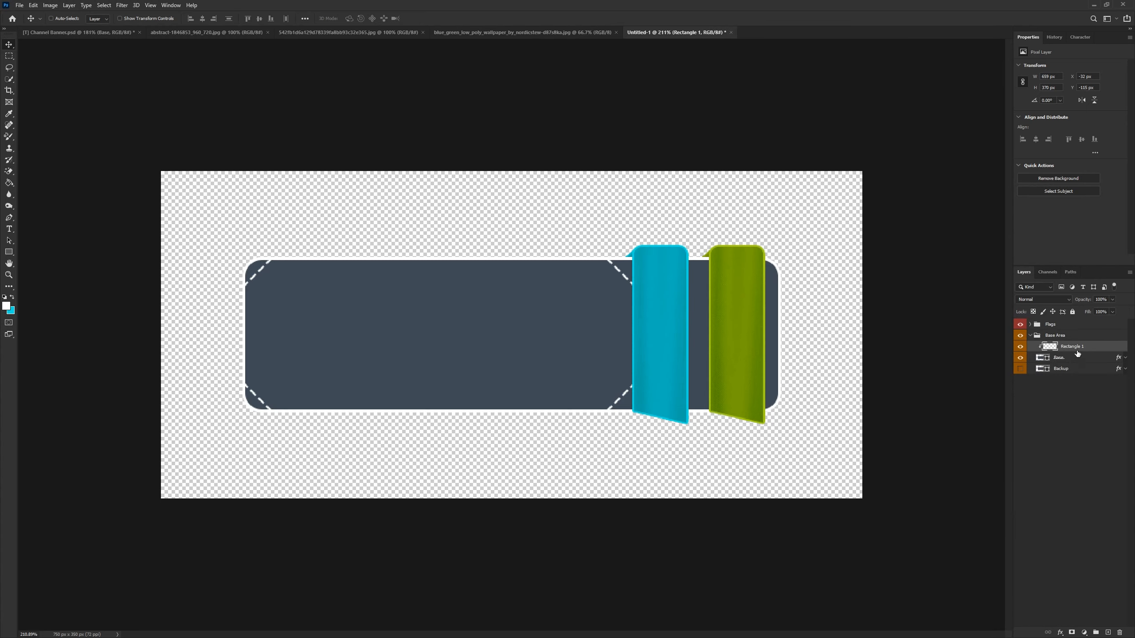
type("Corners")
key("Return")
Step: Rasterize the Base layer together with its layer style
key("ctrl+plus")
key("p")
right_click(1064, 360)
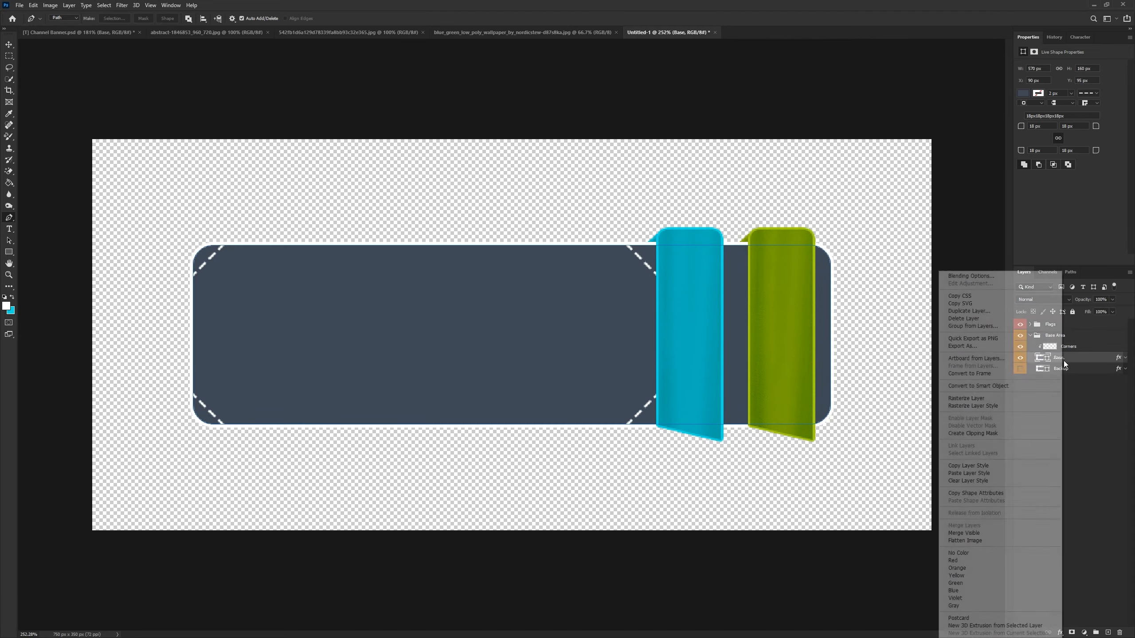
left_click(1012, 405)
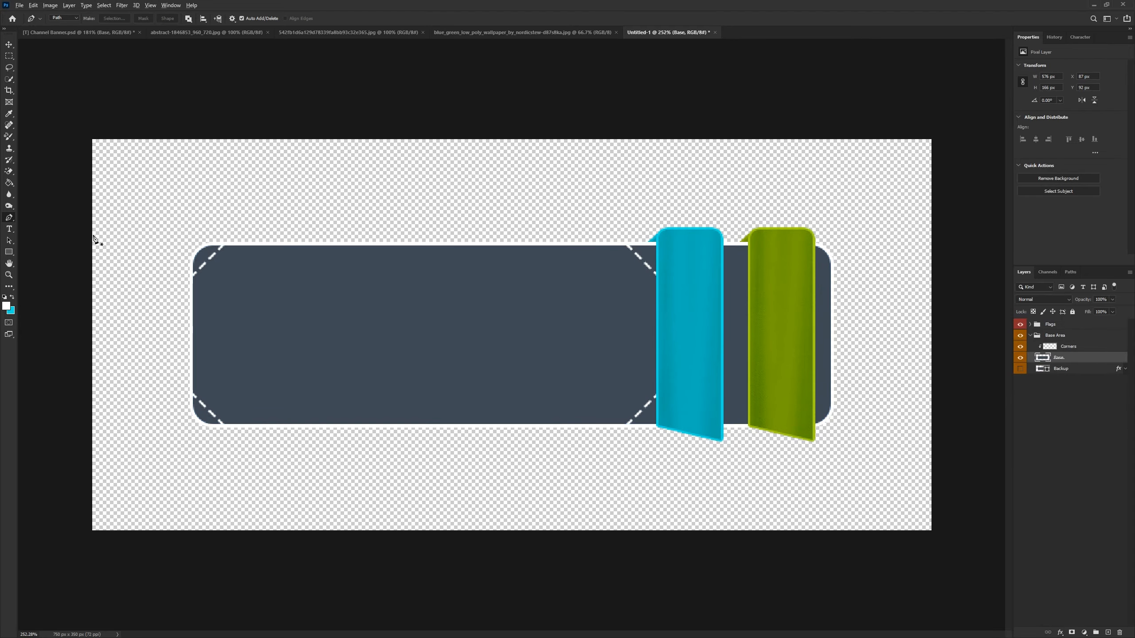
Step: Start a Pen tool path with two anchors along the inner side of the dashed diagonal at the base's upper-left corner
scroll(175, 275, "up", 10)
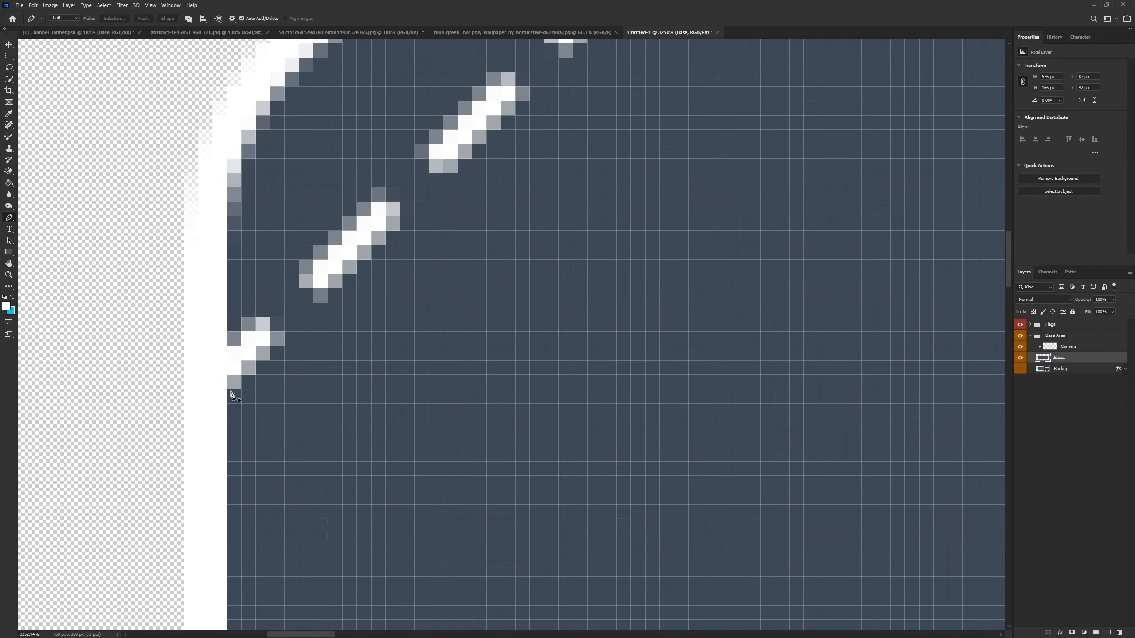
left_click(231, 393)
scroll(301, 424, "down", 4)
scroll(466, 157, "up", 6)
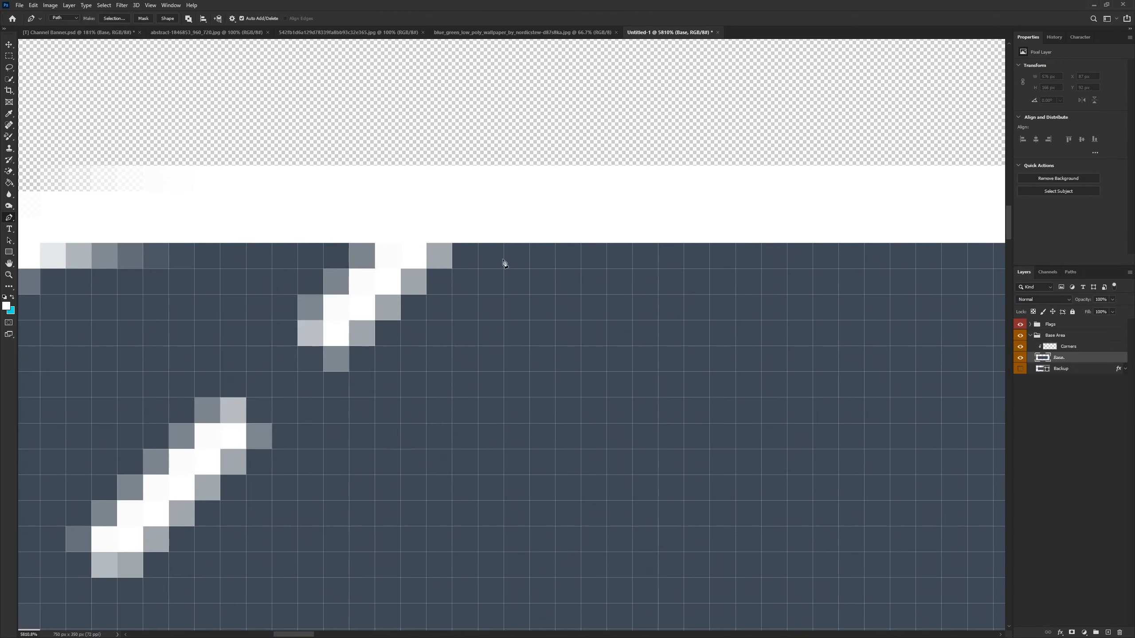
left_click(478, 244)
scroll(423, 459, "down", 5)
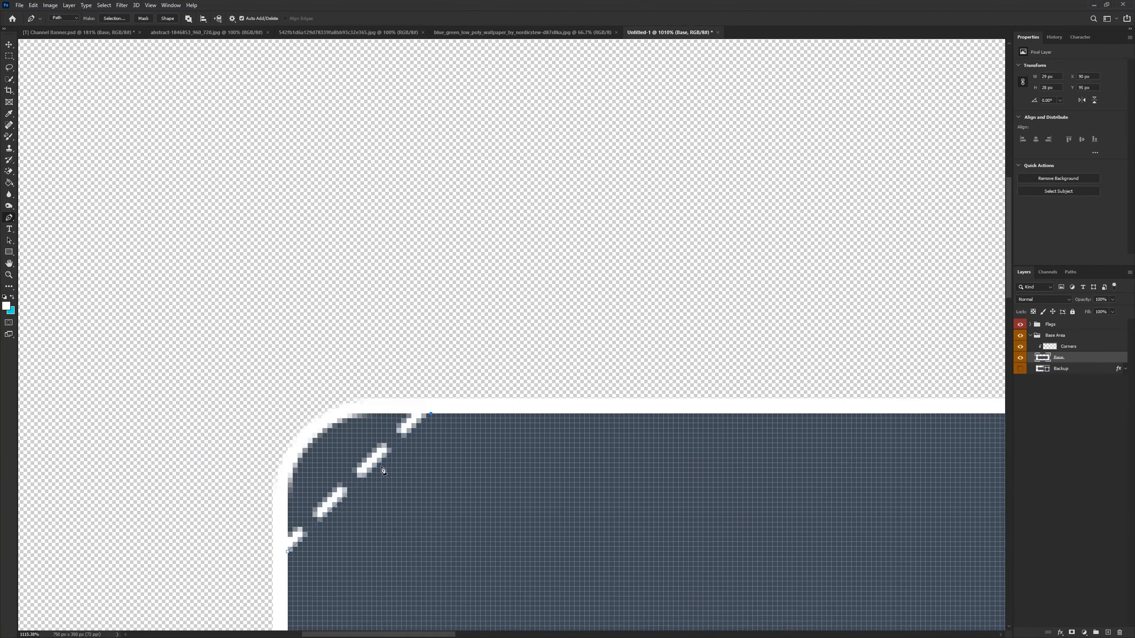
scroll(286, 559, "up", 2)
scroll(457, 387, "down", 2)
scroll(550, 388, "down", 4)
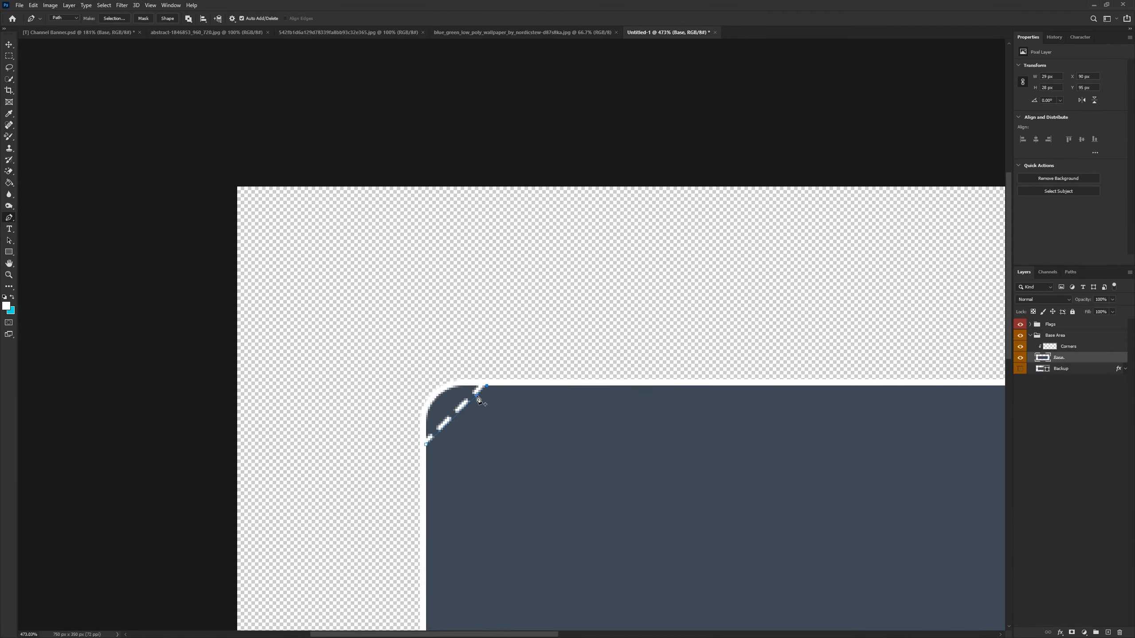
Step: Extend the path along the base's upper inner edge and down the upper-right dashed diagonal to the cyan flag
scroll(640, 189, "up", 2)
scroll(640, 190, "up", 5)
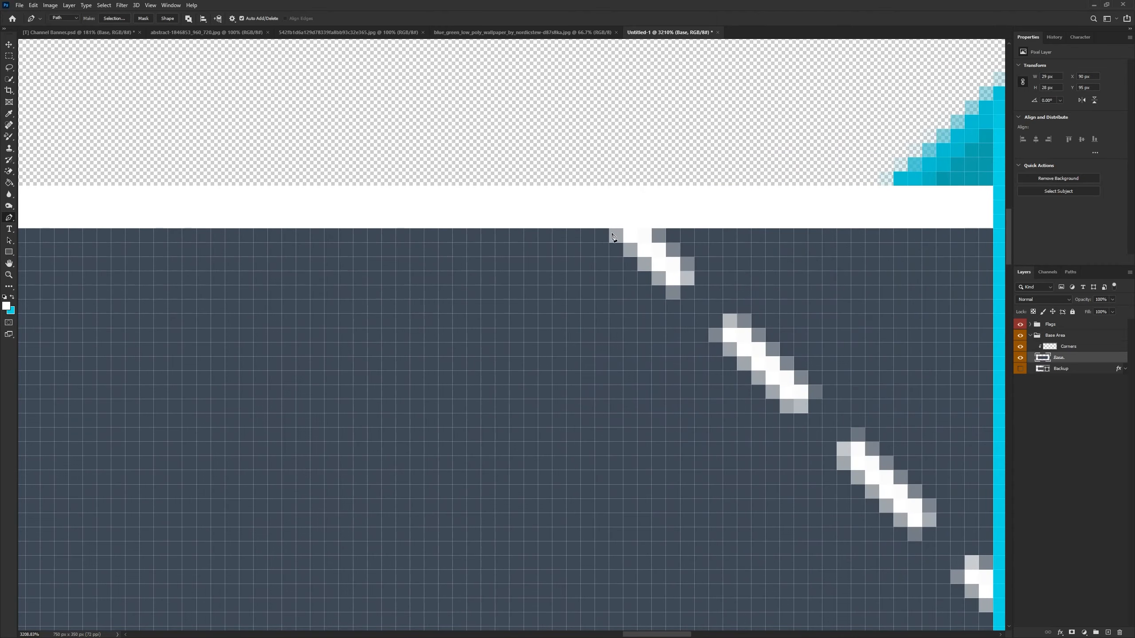
left_click(610, 229)
scroll(730, 456, "down", 3)
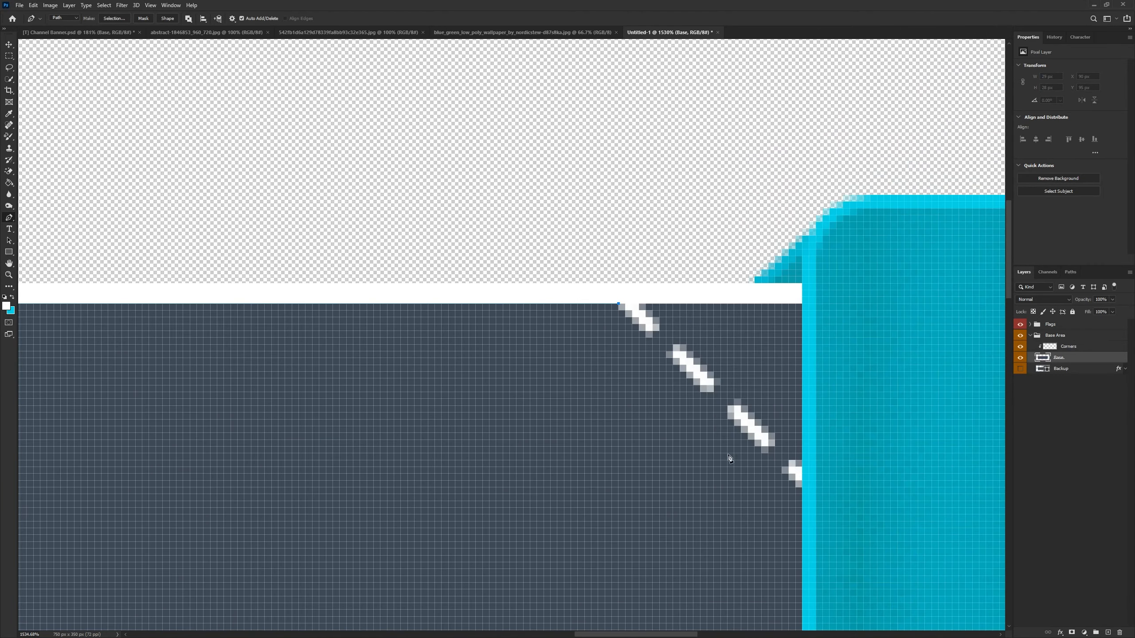
scroll(820, 511, "up", 2)
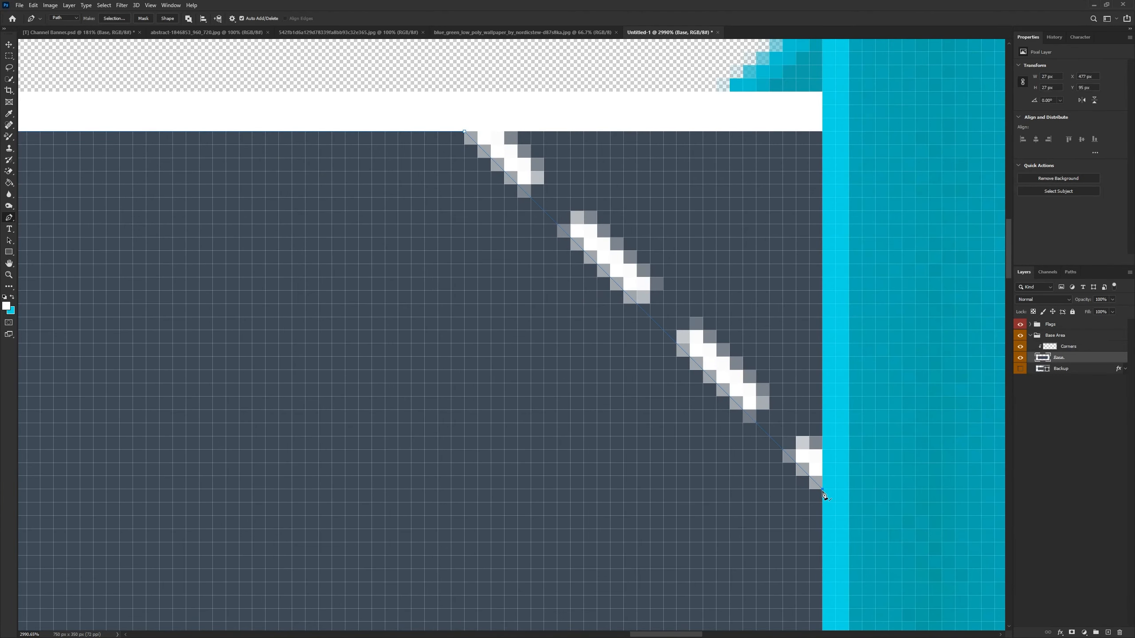
Step: Continue the path down beside the cyan flag and along the lower-right dashed diagonal to the base's lower inner edge
scroll(819, 537, "down", 4)
scroll(797, 534, "up", 4)
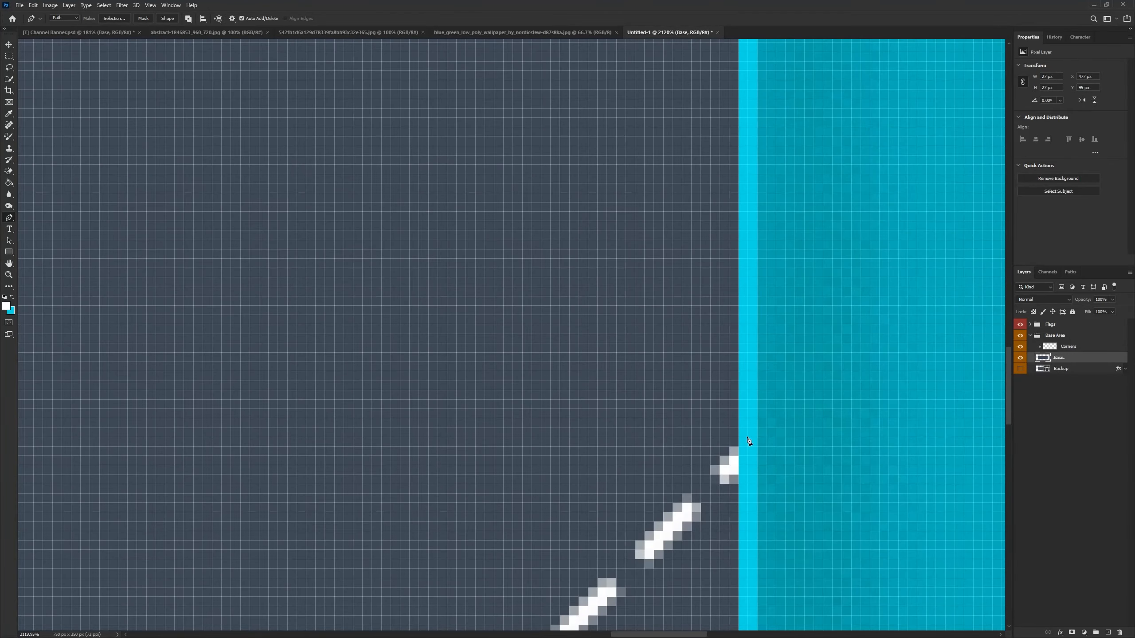
scroll(679, 559, "down", 2)
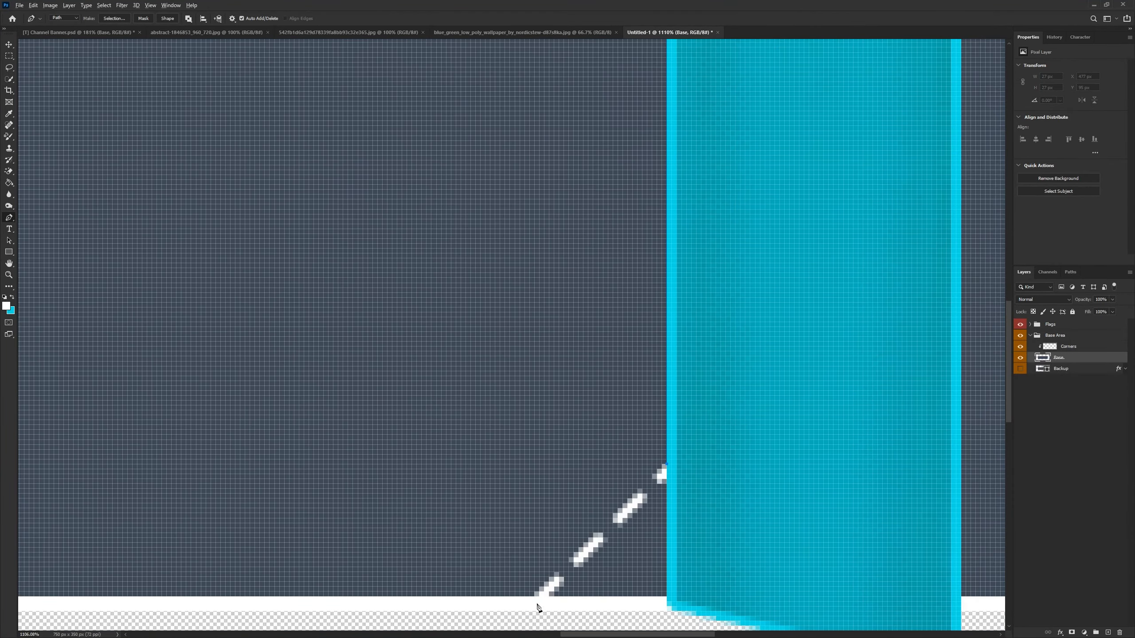
scroll(519, 601, "up", 2)
scroll(520, 601, "up", 3)
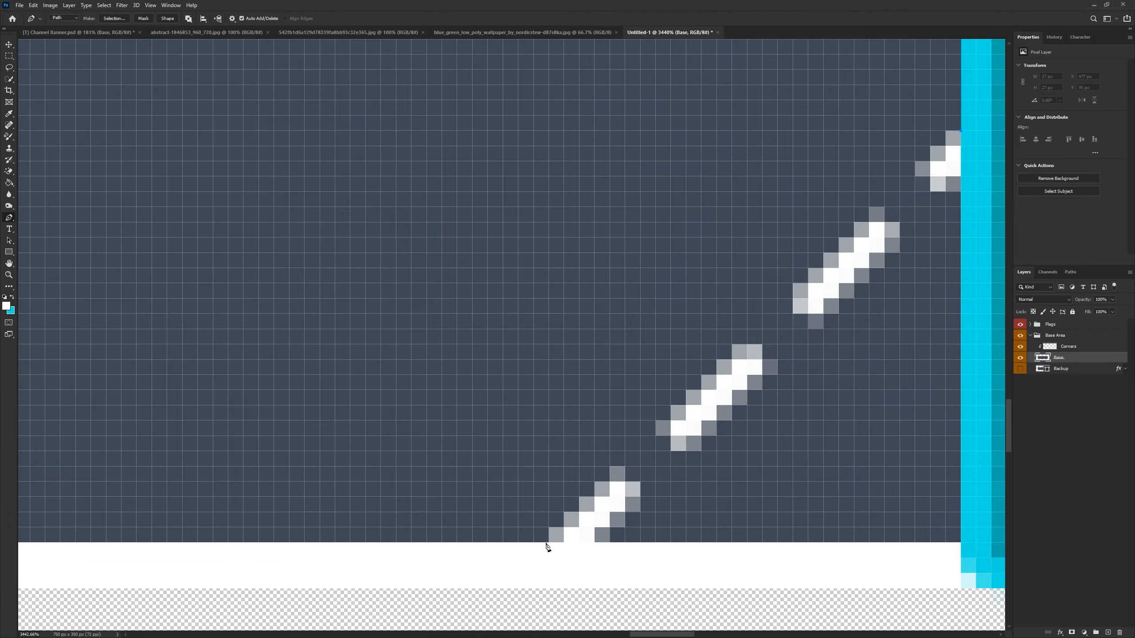
left_click(548, 544)
Step: Continue the path along the base's lower inner edge and up the lower-left dashed diagonal to the left inner edge
scroll(545, 540, "down", 10)
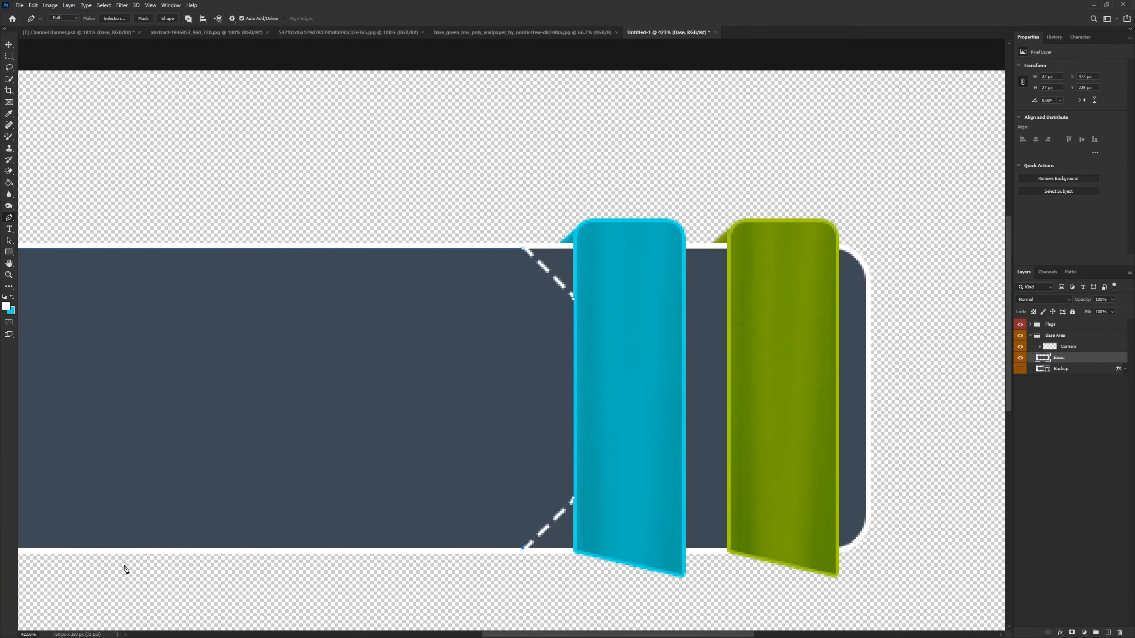
scroll(121, 568, "down", 1)
scroll(187, 424, "up", 10)
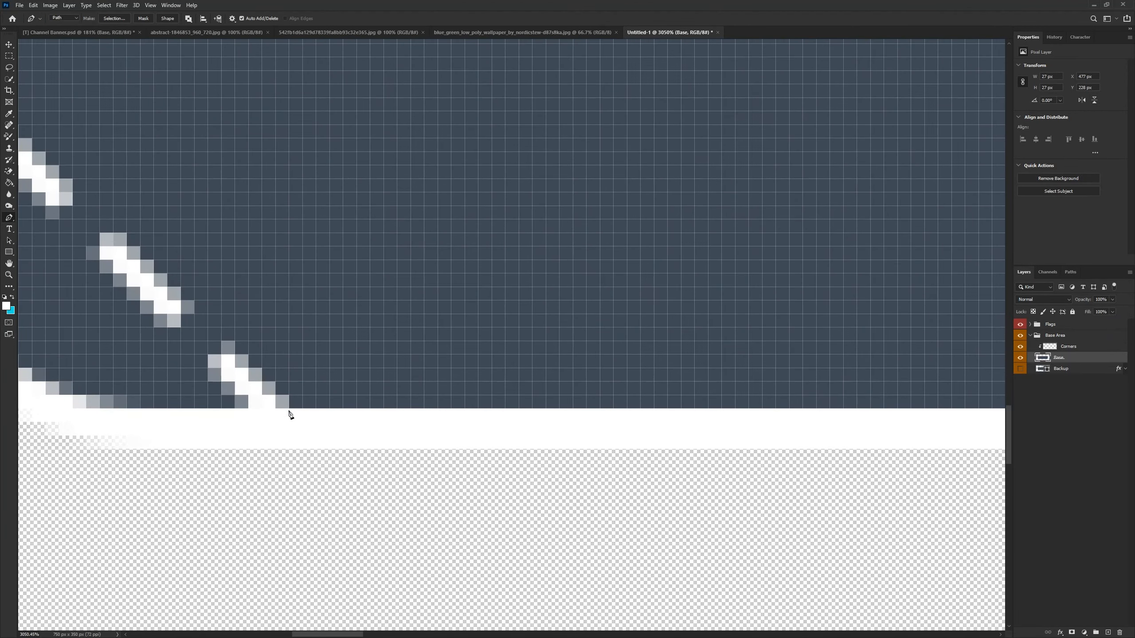
scroll(291, 413, "down", 3)
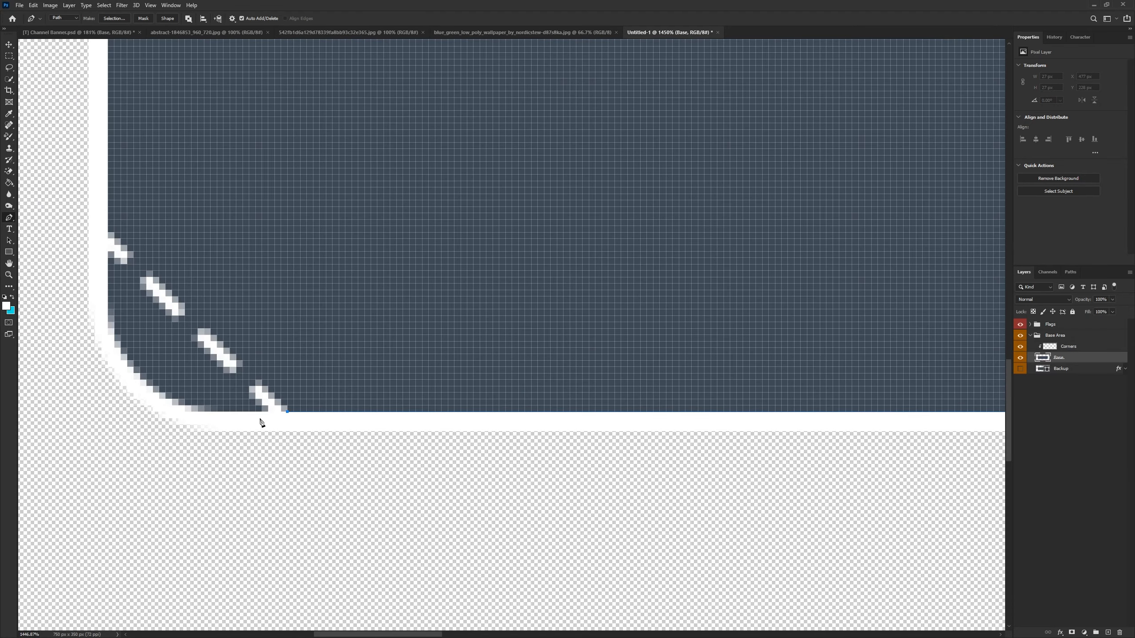
left_click(109, 234)
left_click(108, 233)
left_click(106, 228)
Step: Close the path at its first anchor and convert it to a new anti-aliased selection with a feather radius of 0 pixels
scroll(100, 231, "up", 10)
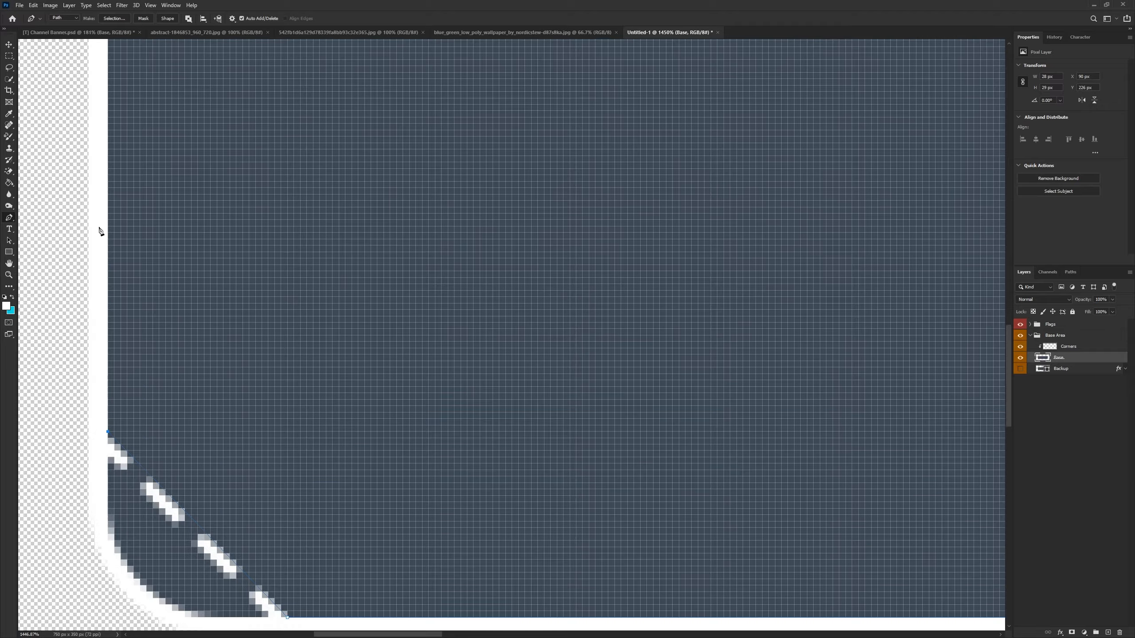
scroll(101, 230, "down", 3)
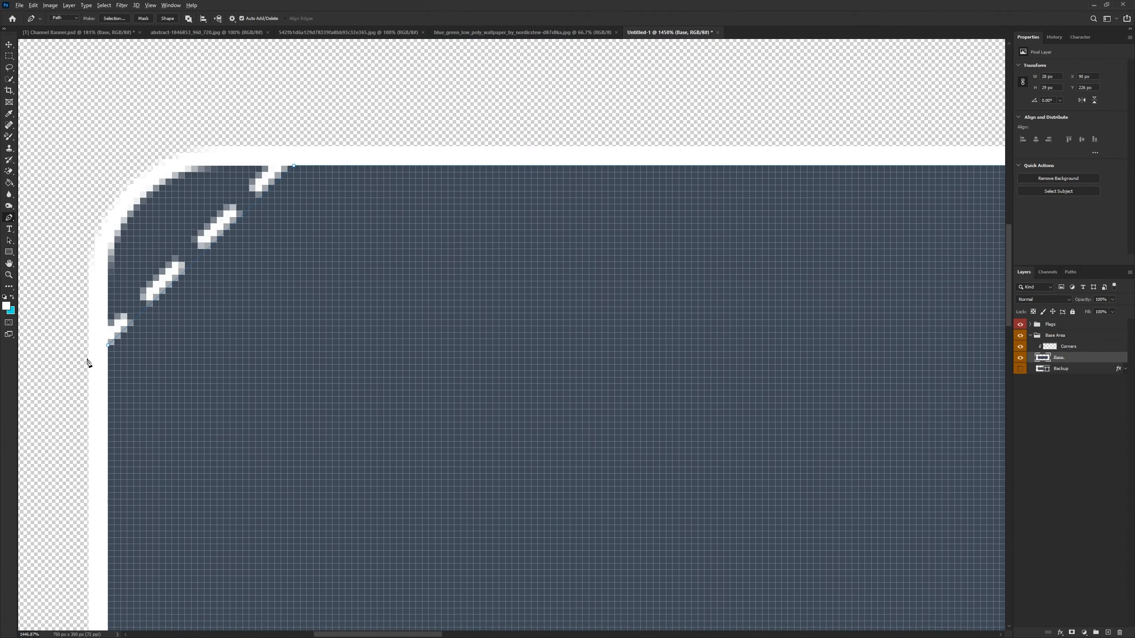
scroll(112, 340, "up", 5)
scroll(130, 335, "down", 8)
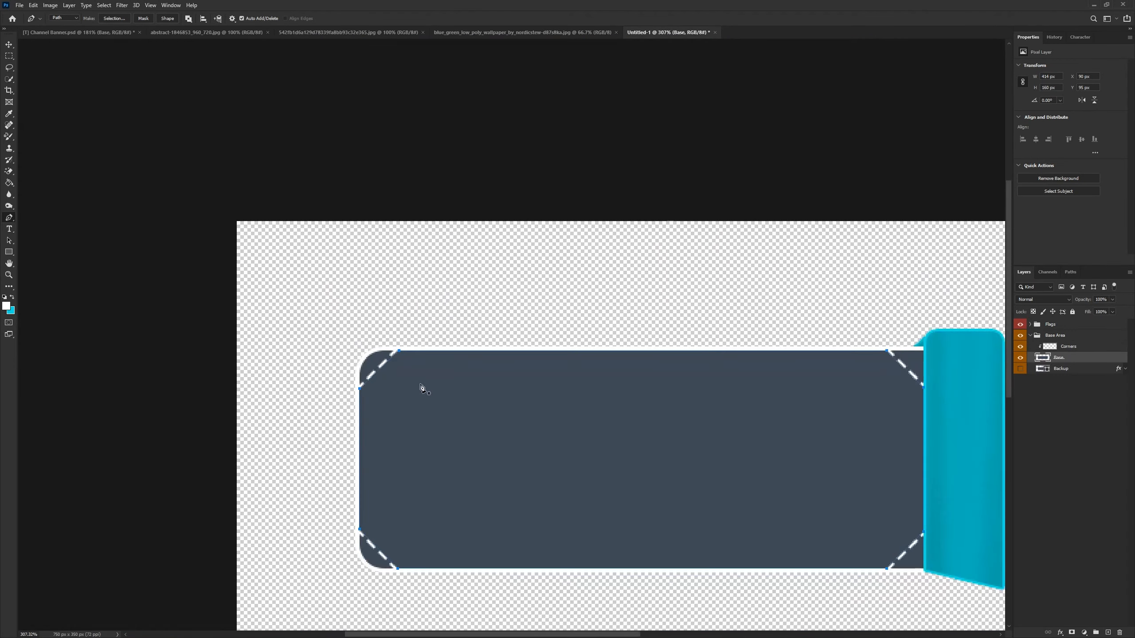
right_click(470, 394)
left_click(499, 428)
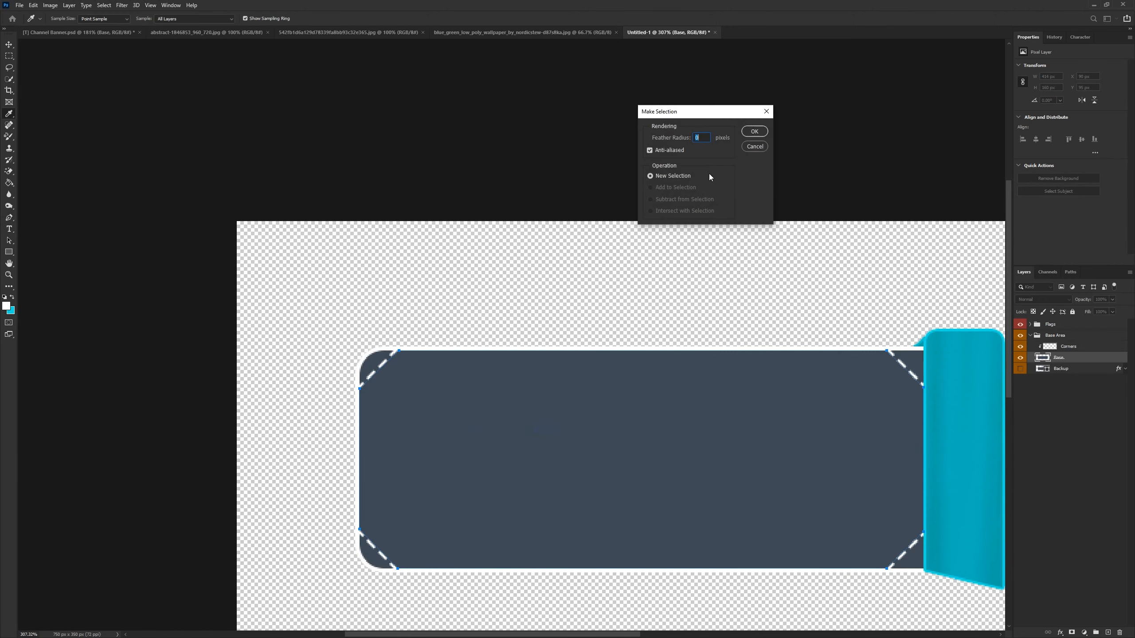
left_click(757, 136)
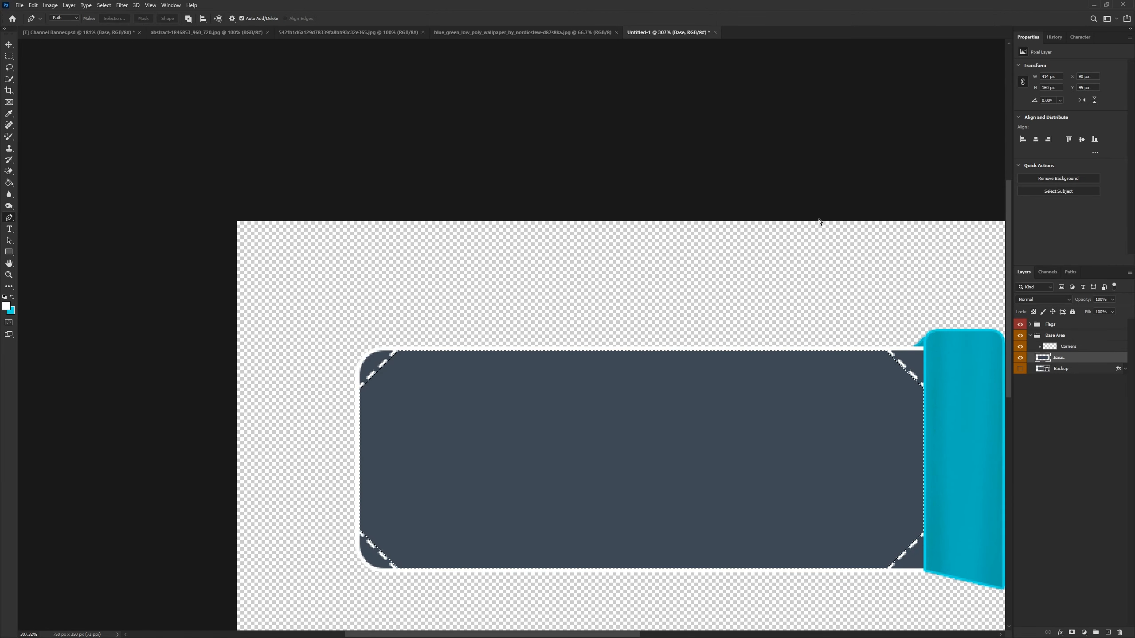
Step: Copy the selected base area to a new layer above Corners, keeping Corners clipped to the original Base layer
key("ctrl+j")
left_click_drag(1056, 358, 1062, 345)
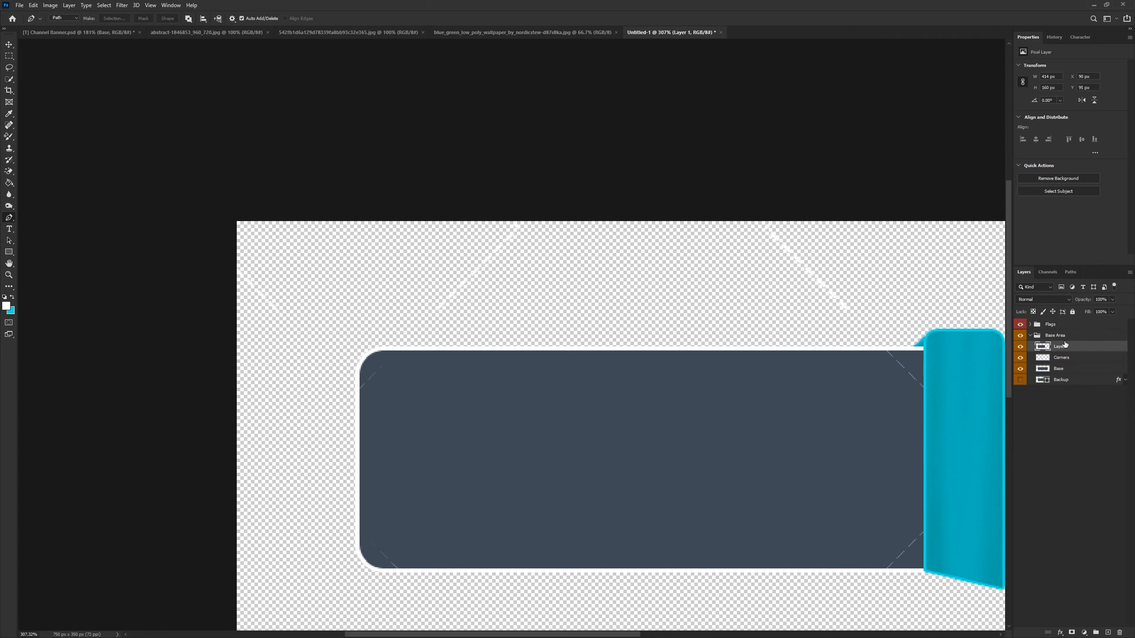
left_click(1061, 360, "alt")
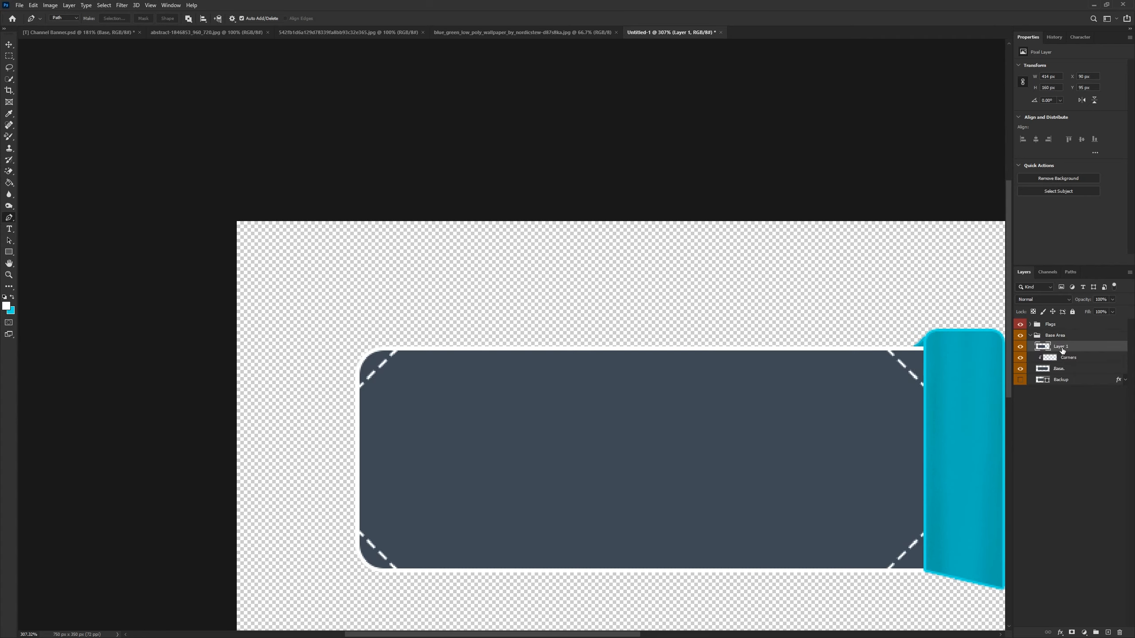
Step: Put the copied layer in a new group and rename the layer as Base
key("ctrl+g")
double_click(1067, 357)
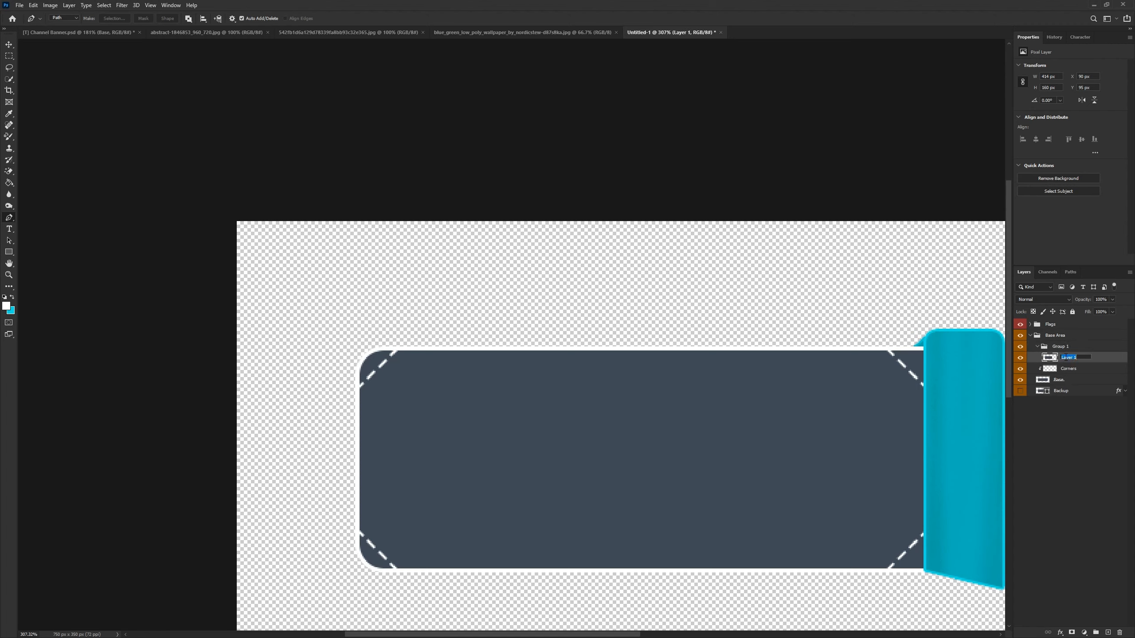
type("Base")
key("Return")
Step: Rename the new group as Left Area
double_click(1065, 348)
type("Lef")
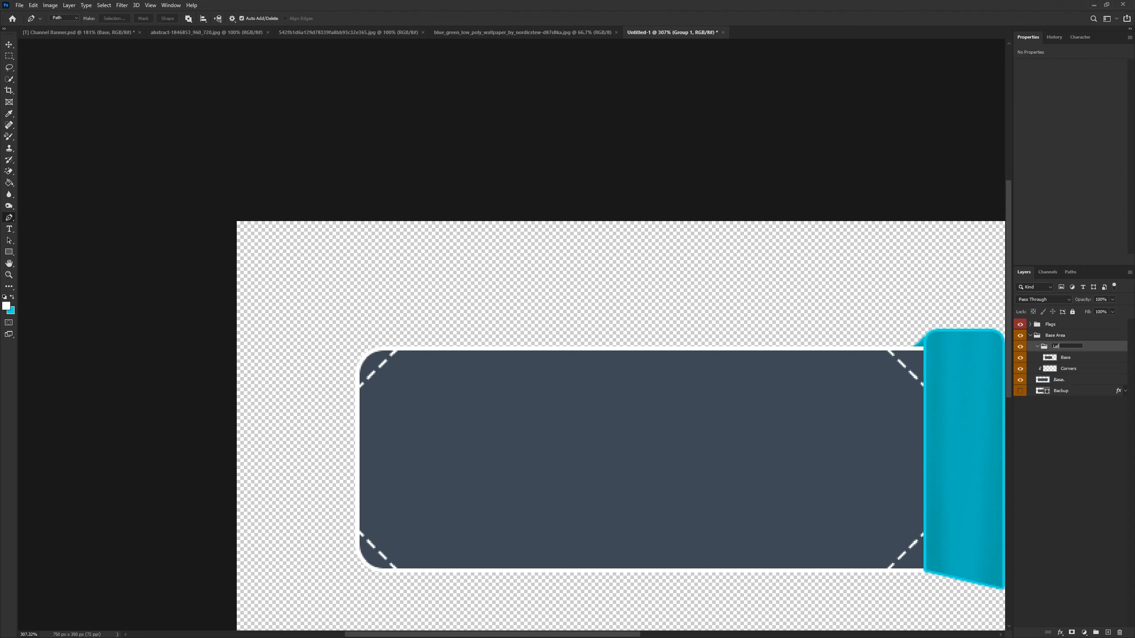
type("t Area")
key("Return")
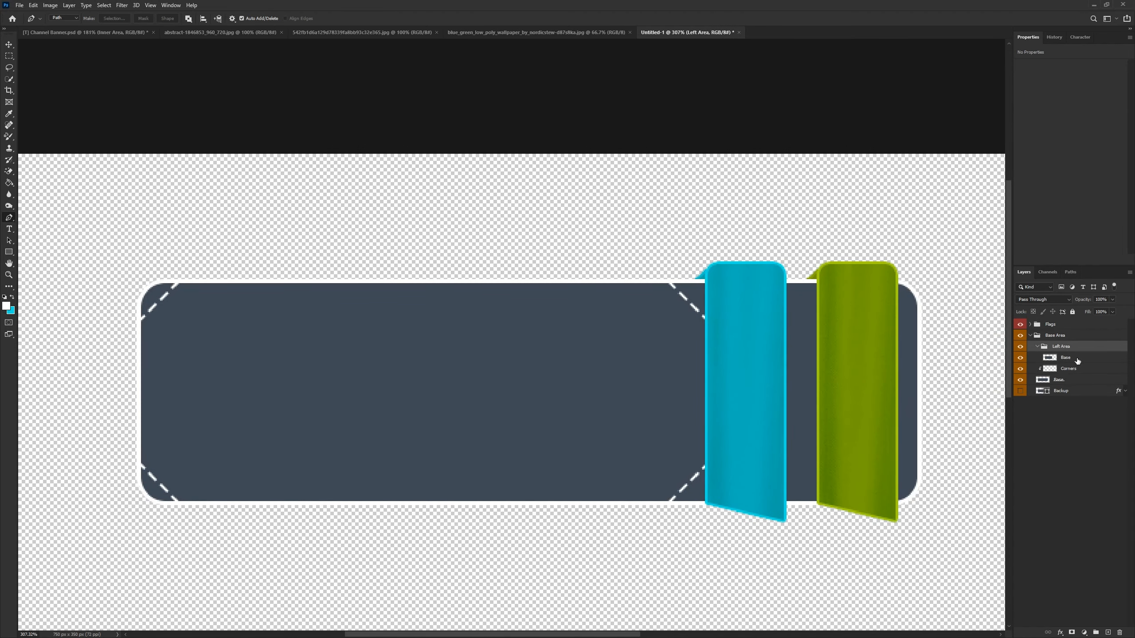
Step: Add an Inner Shadow layer style to the Base layer in Left Area and set its opacity to 64%
left_click(1078, 361)
right_click(1077, 360)
left_click(1006, 275)
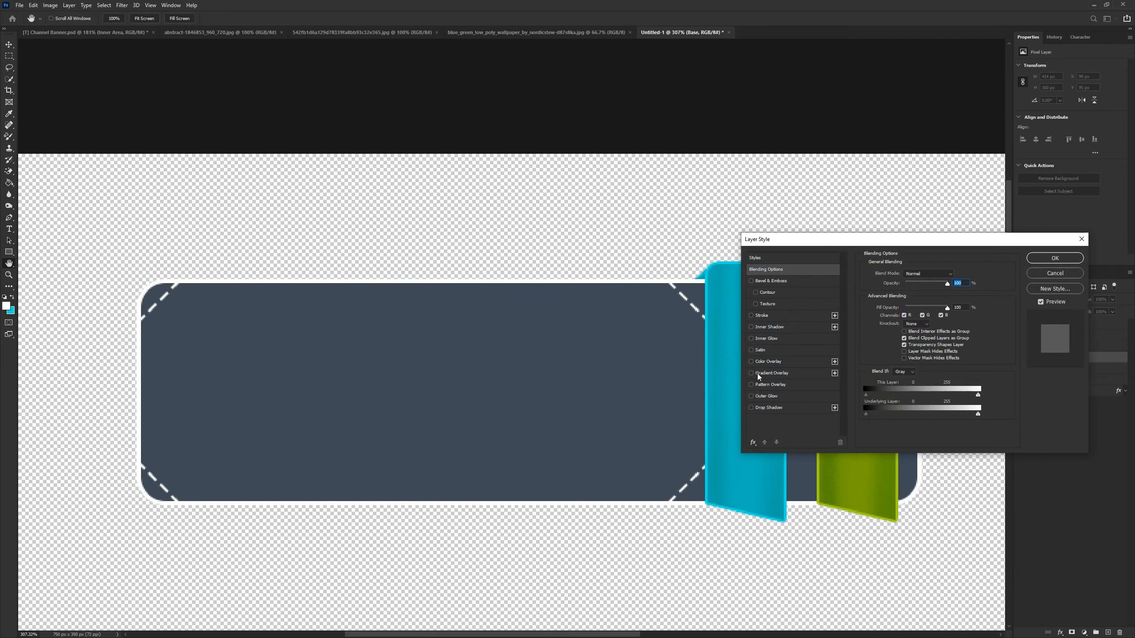
left_click(751, 326)
left_click(774, 330)
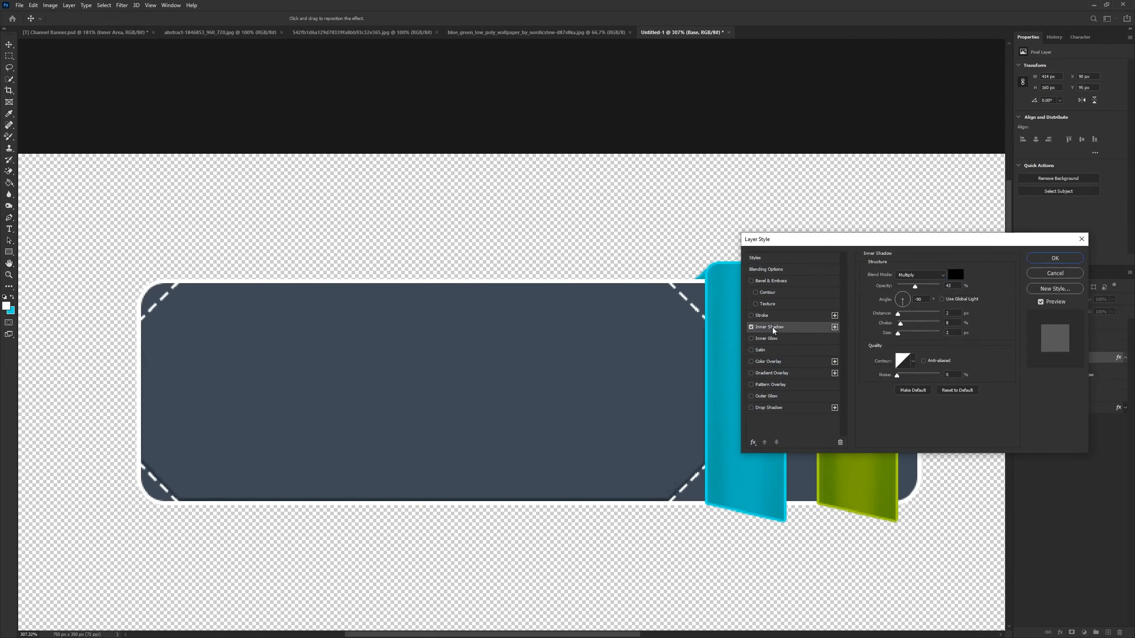
left_click(951, 286)
type("64")
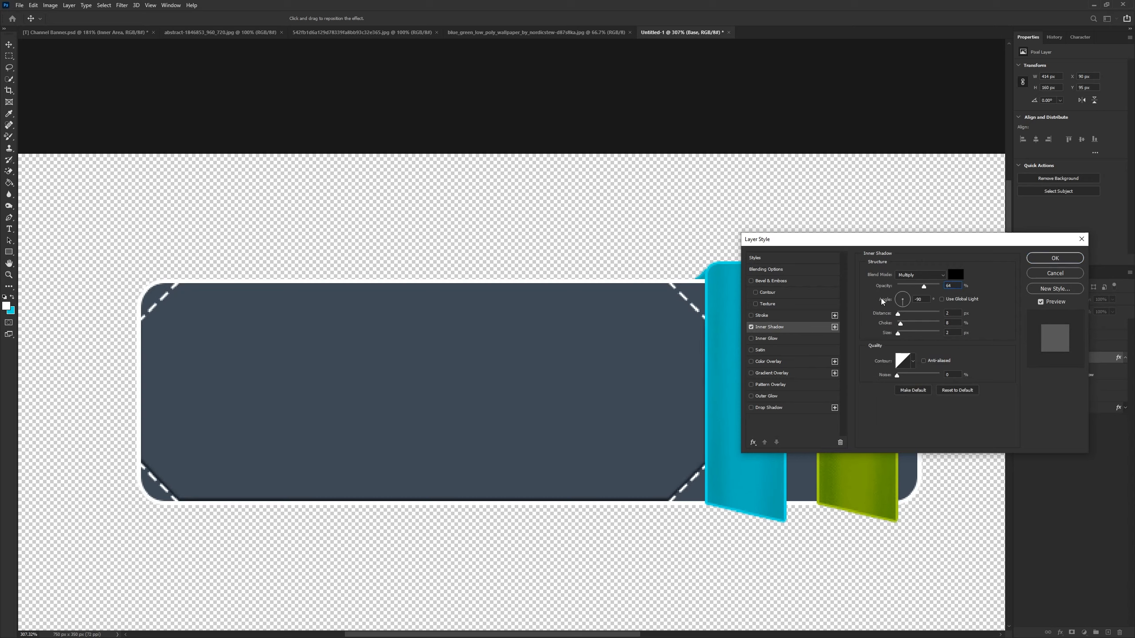
Step: Set the inner shadow's distance to 0 px, choke to 33% and size to 5 px, and apply the layer style
left_click_drag(899, 315, 896, 314)
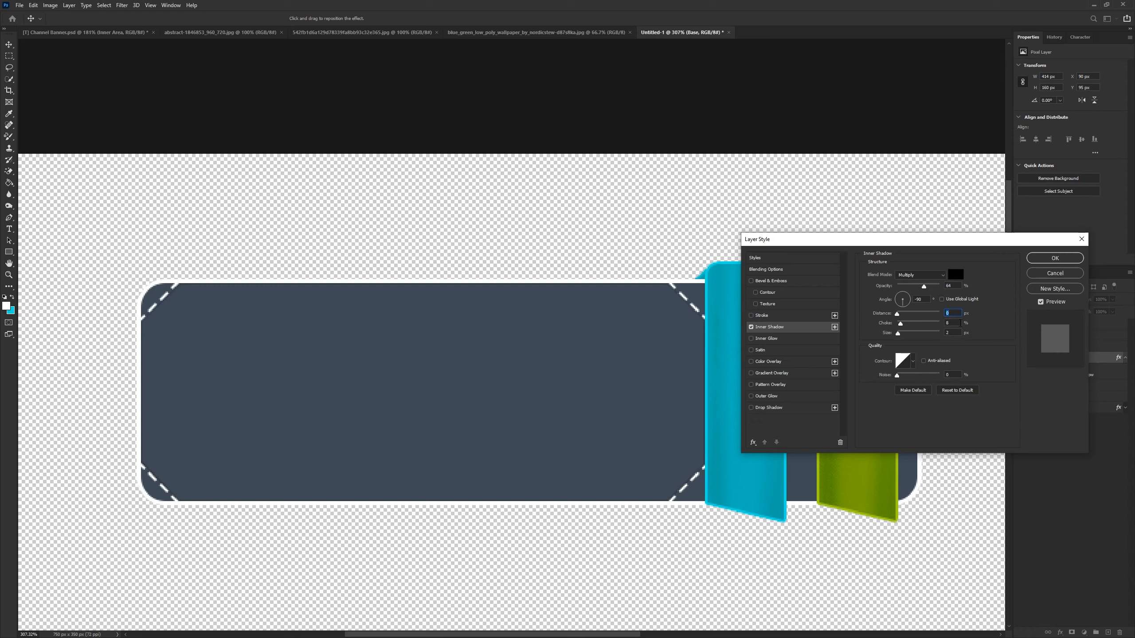
type("33")
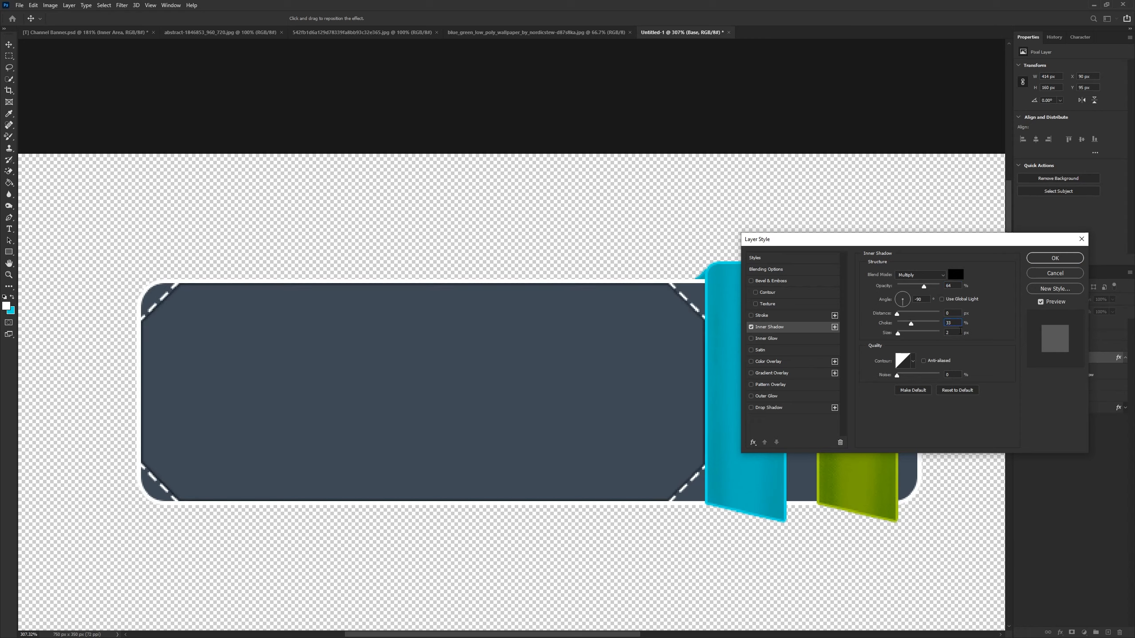
type("58")
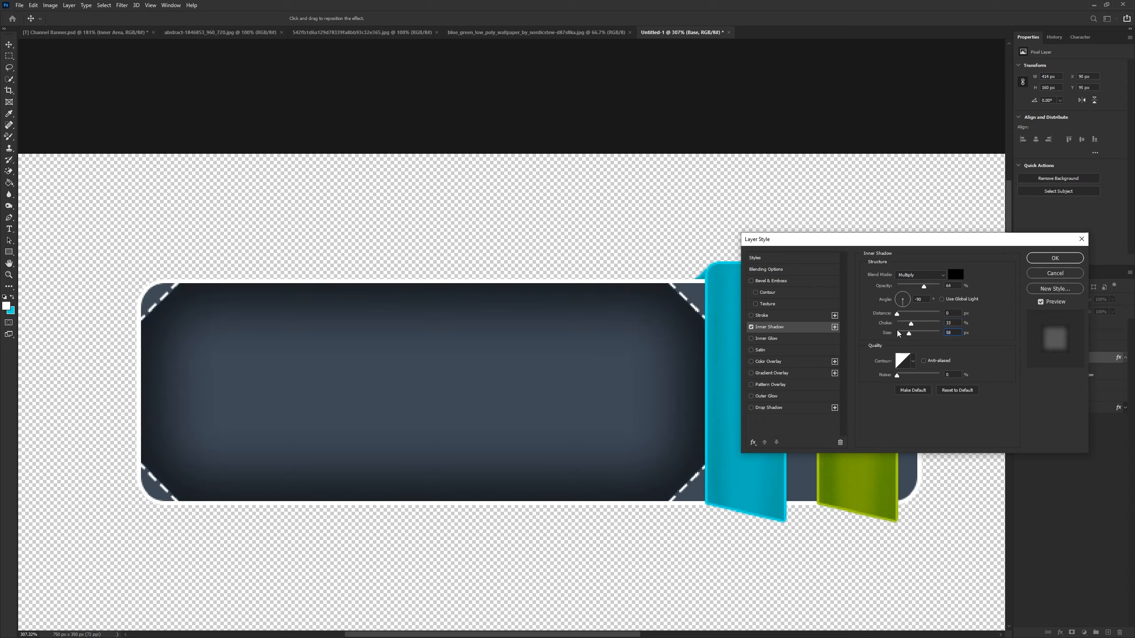
key("BackSpace")
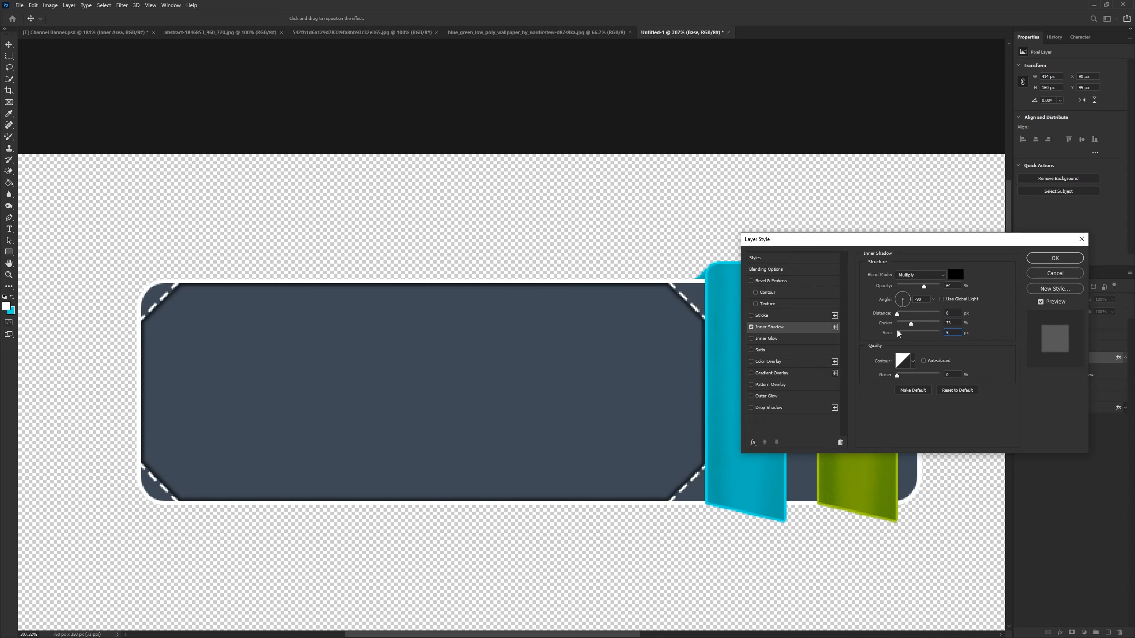
left_click(1055, 259)
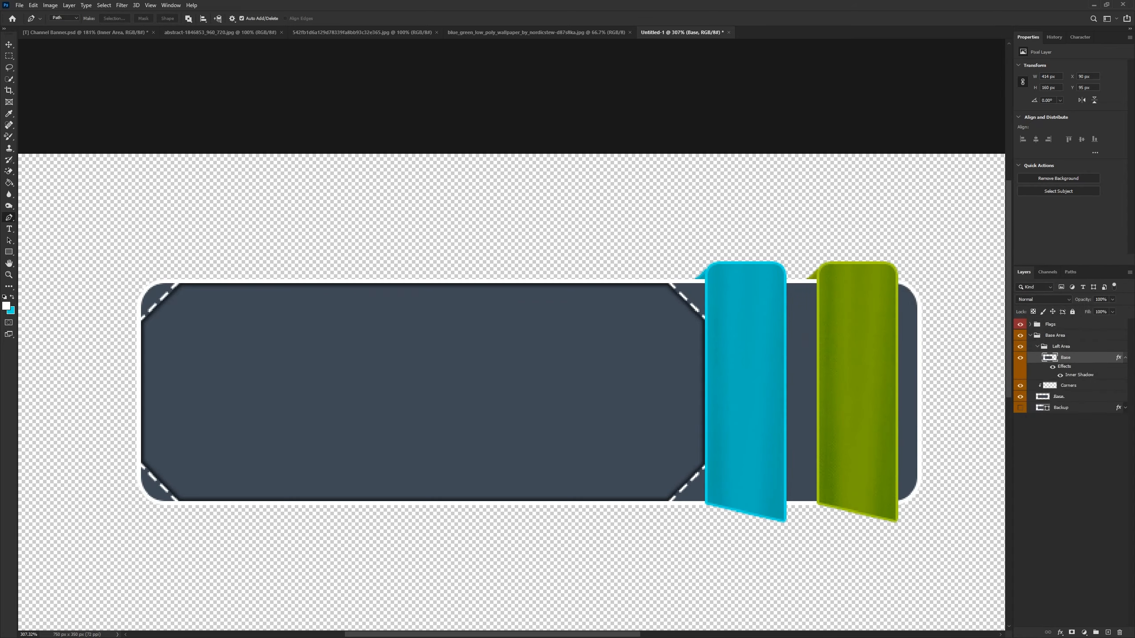
Step: Paste the copied artwork above the Base layer in Left Area, clip it to Base and rename it as Image
scroll(512, 335, "down", 2)
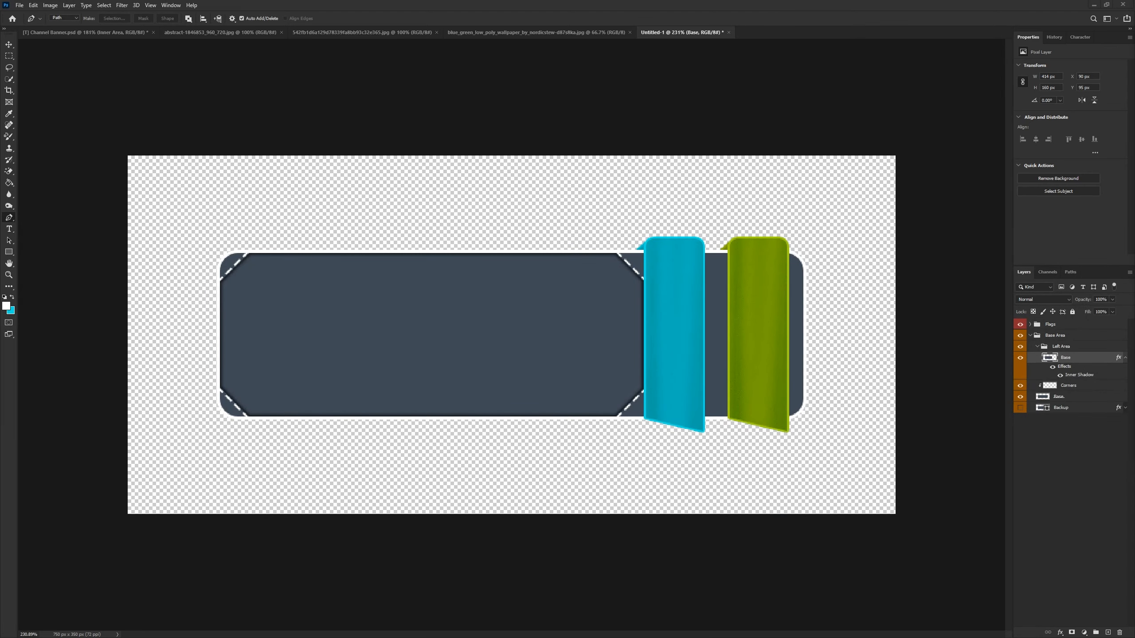
left_click(1125, 359)
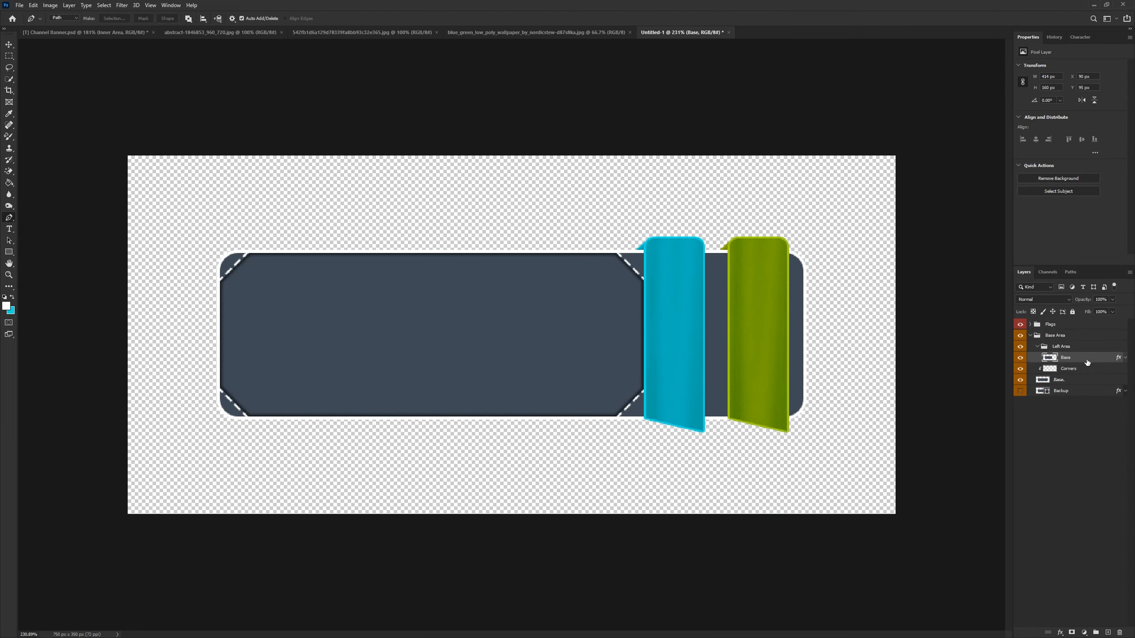
key("ctrl+v")
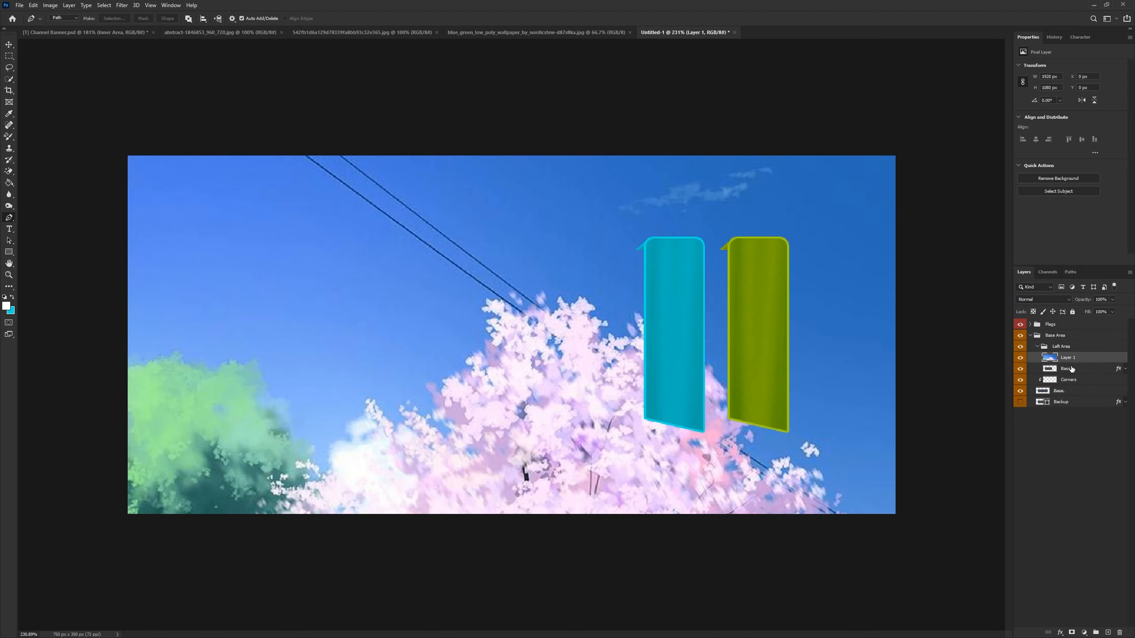
left_click(1069, 363, "alt")
double_click(1075, 358)
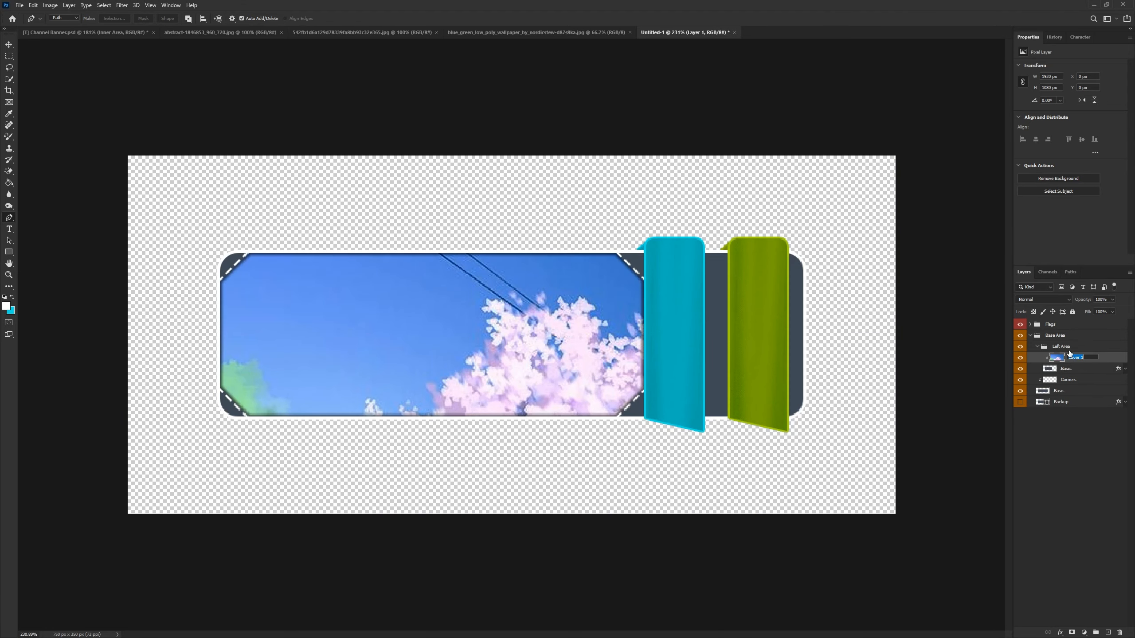
type("Image")
key("Return")
Step: Scale the Image layer to about 29.32% and position the artwork to fill the banner's left area
key("ctrl+t")
key("ctrl+0")
left_click_drag(846, 524, 514, 361)
key("ctrl+0")
left_click(441, 22)
key("p")
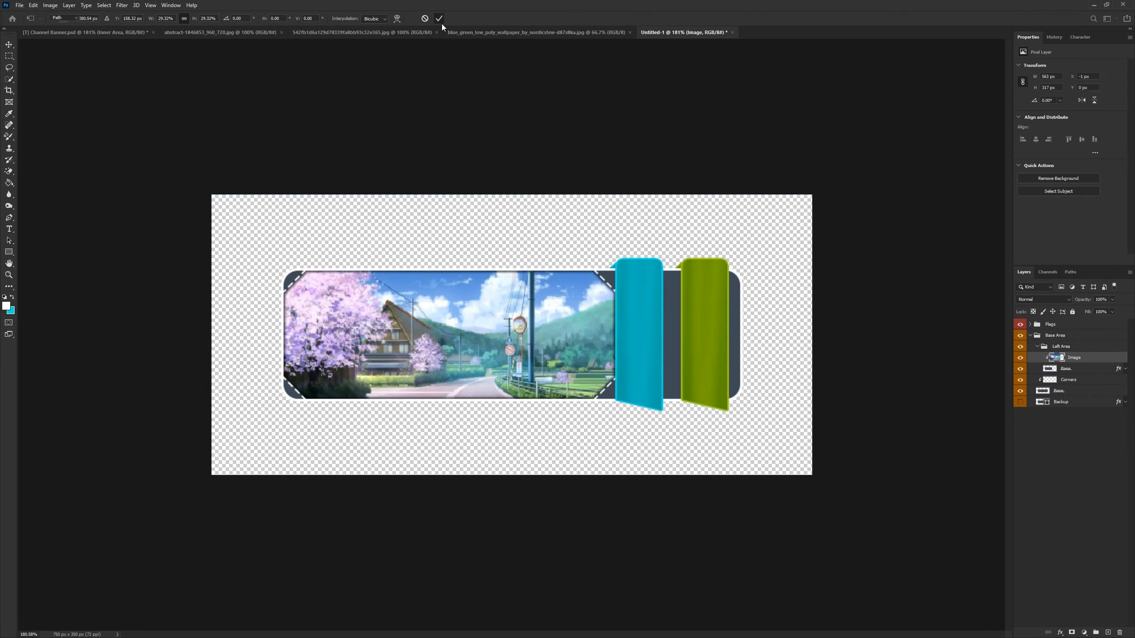
Step: Apply a Field Blur of 5 px to the Image layer
left_click(122, 5)
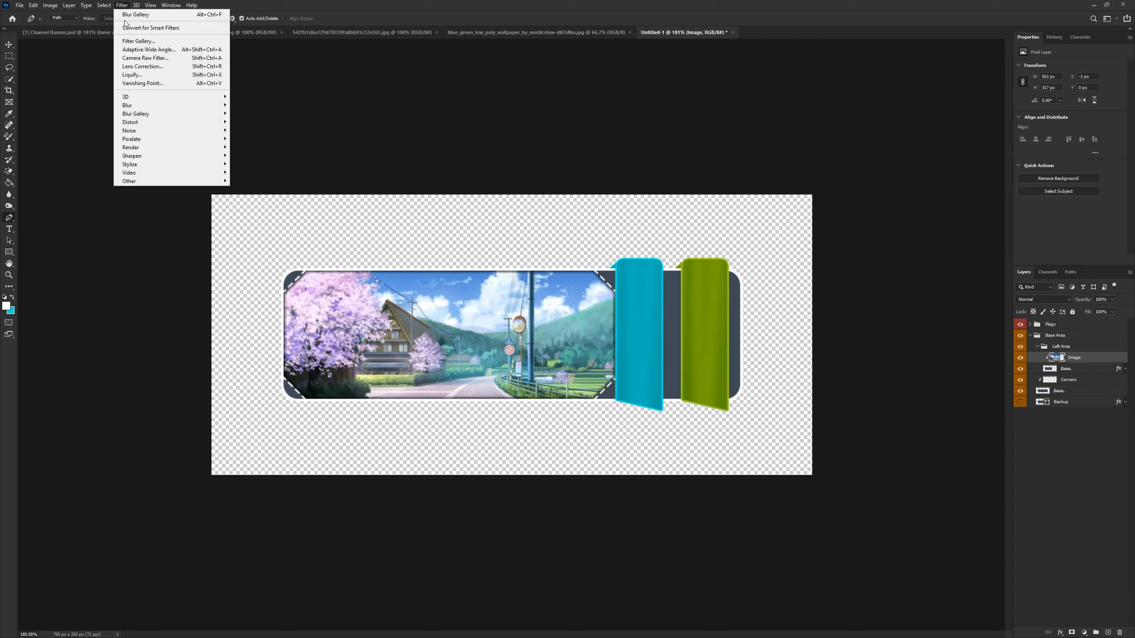
left_click(249, 113)
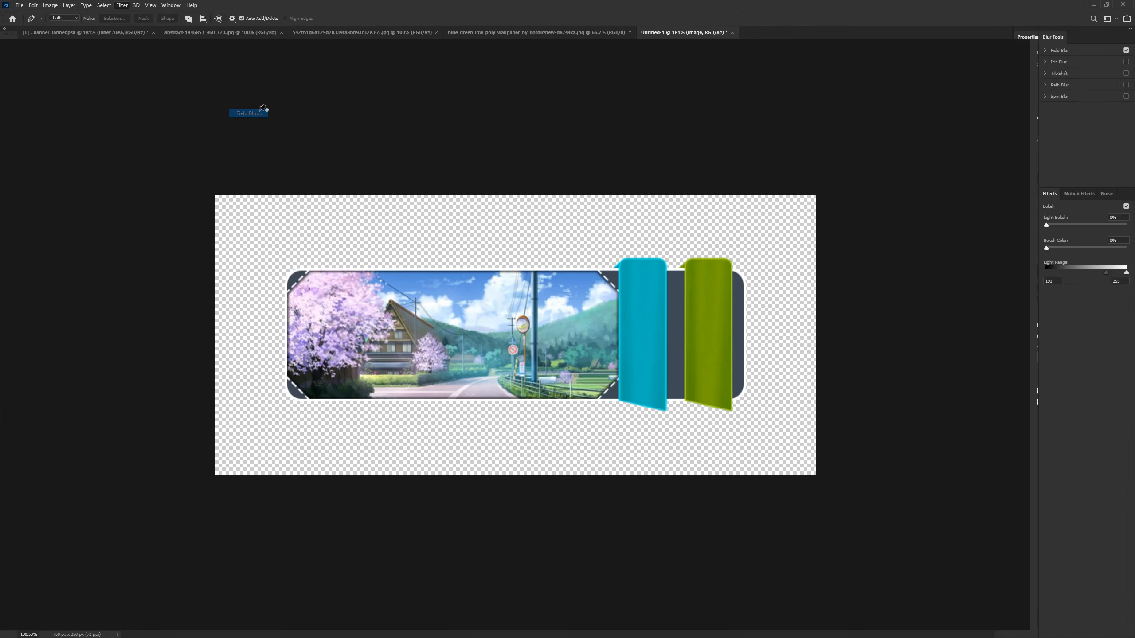
left_click_drag(1062, 68, 1061, 74)
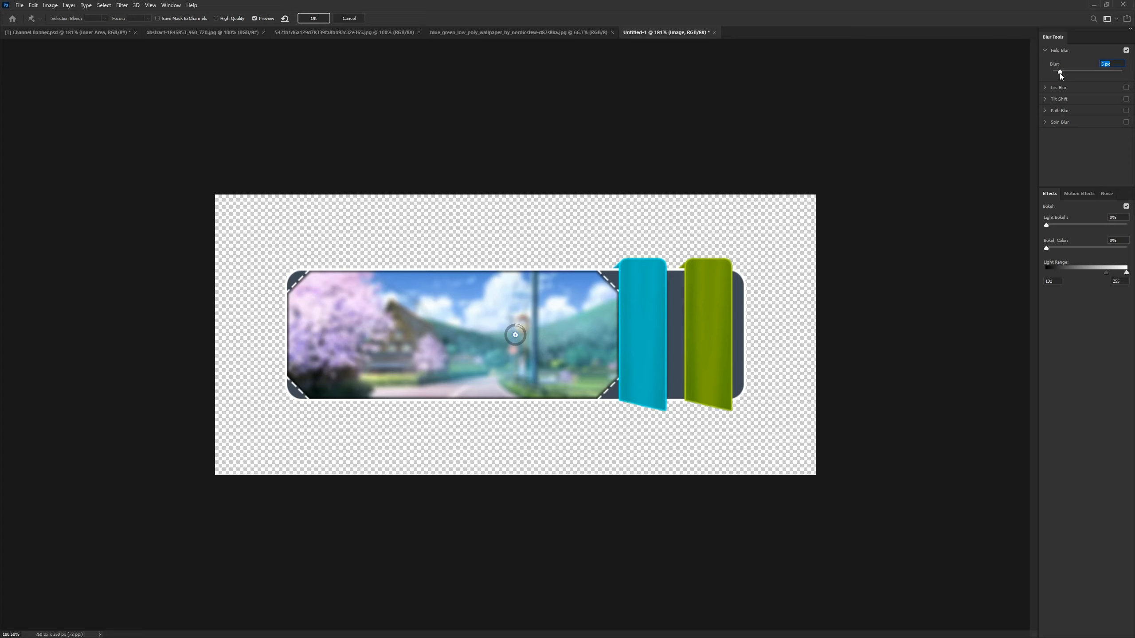
left_click(313, 18)
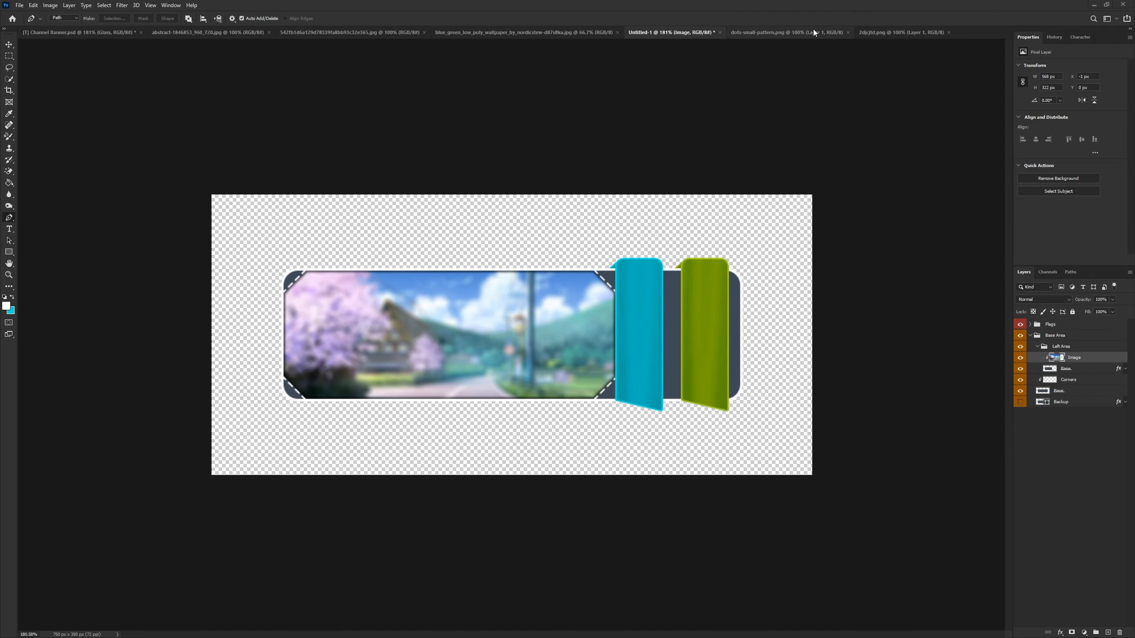
Step: Copy the dot pattern from dots-small-pattern.png into the banner document above the Image layer
left_click(813, 33)
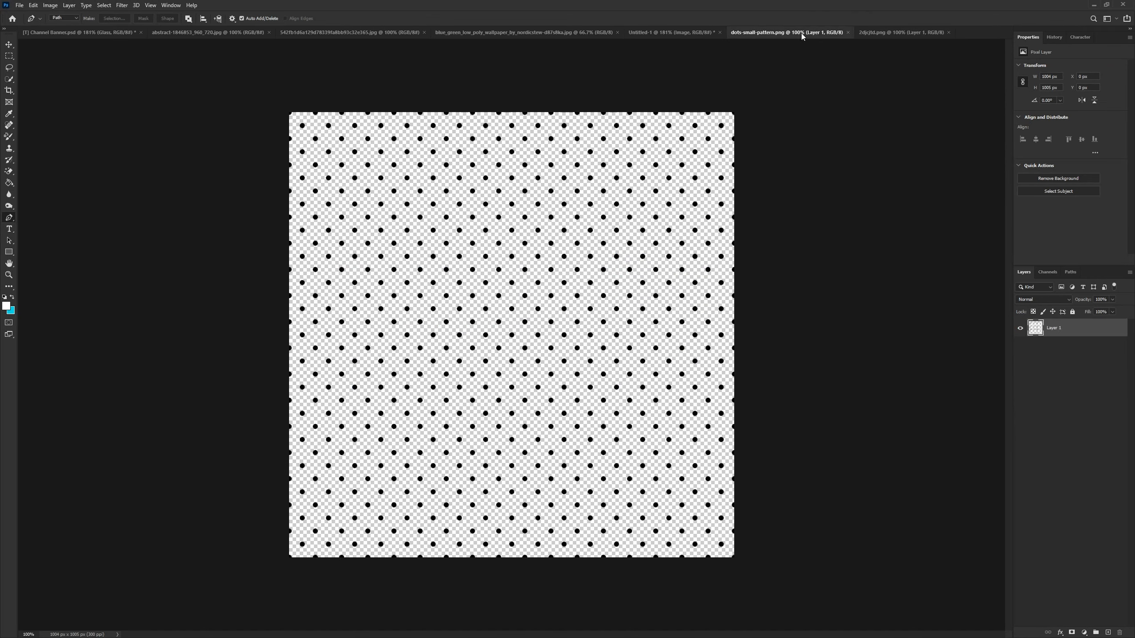
left_click(9, 45)
left_click_drag(471, 185, 512, 357)
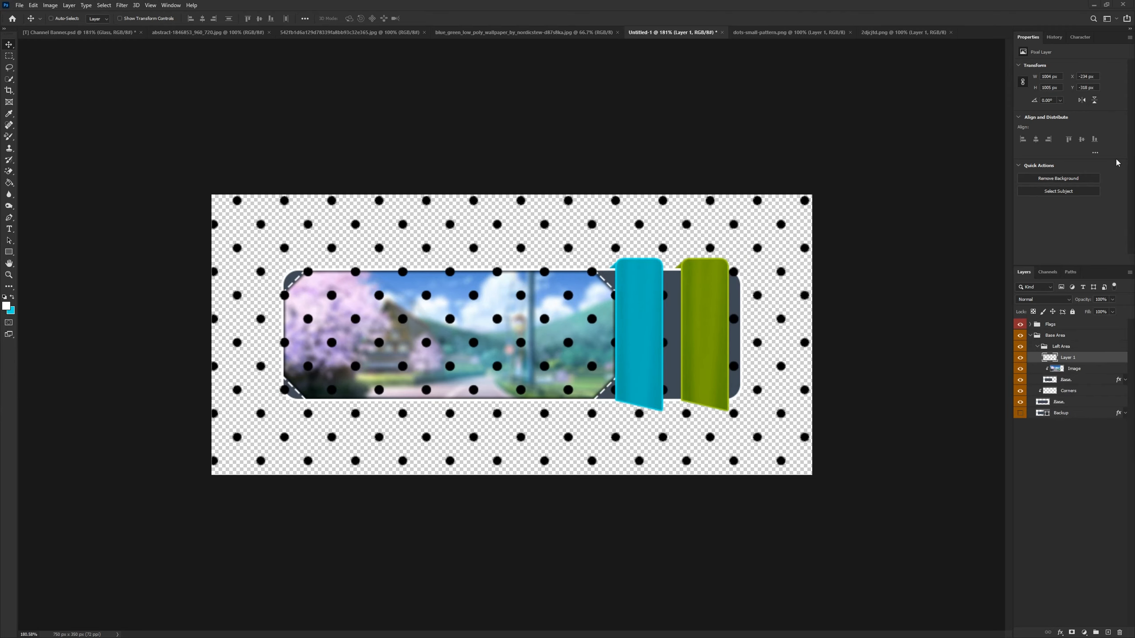
Step: Scale the dot pattern to about 446 × 446 px and position it over the banner's left area
key("ctrl+t")
key("ctrl+0")
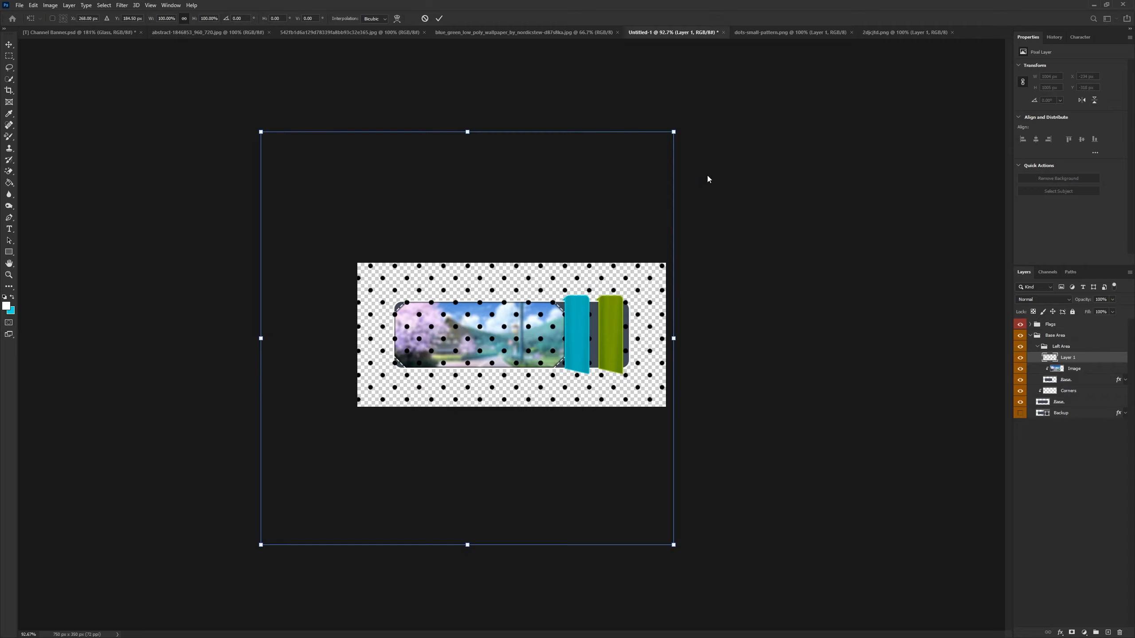
left_click_drag(675, 137, 521, 289)
left_click_drag(459, 380, 562, 296)
scroll(512, 336, "up", 3)
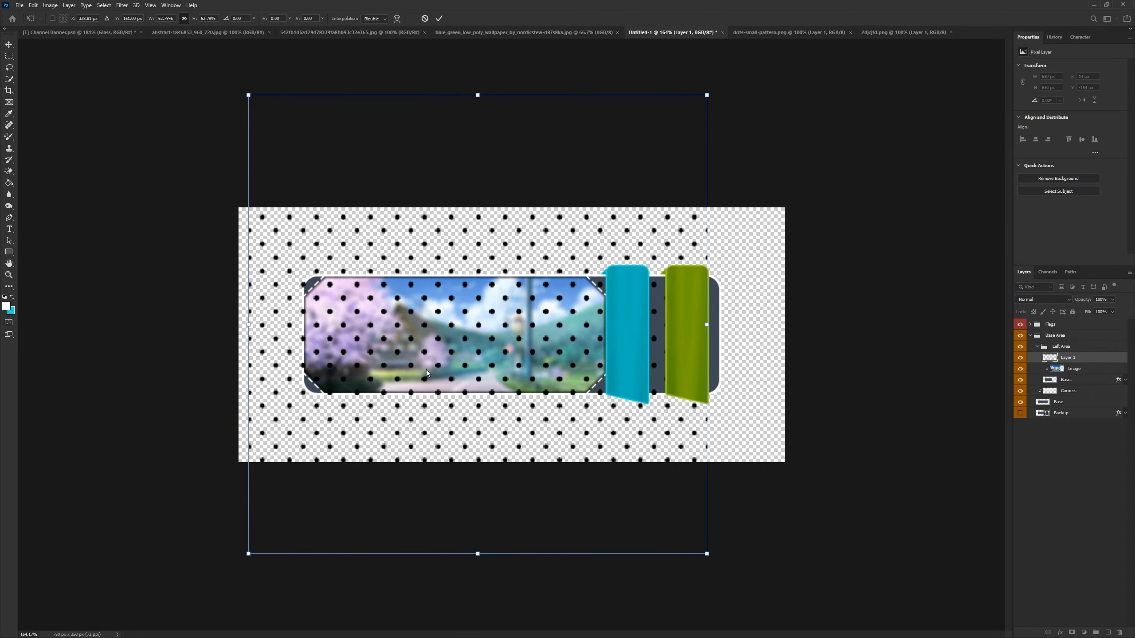
key("Return")
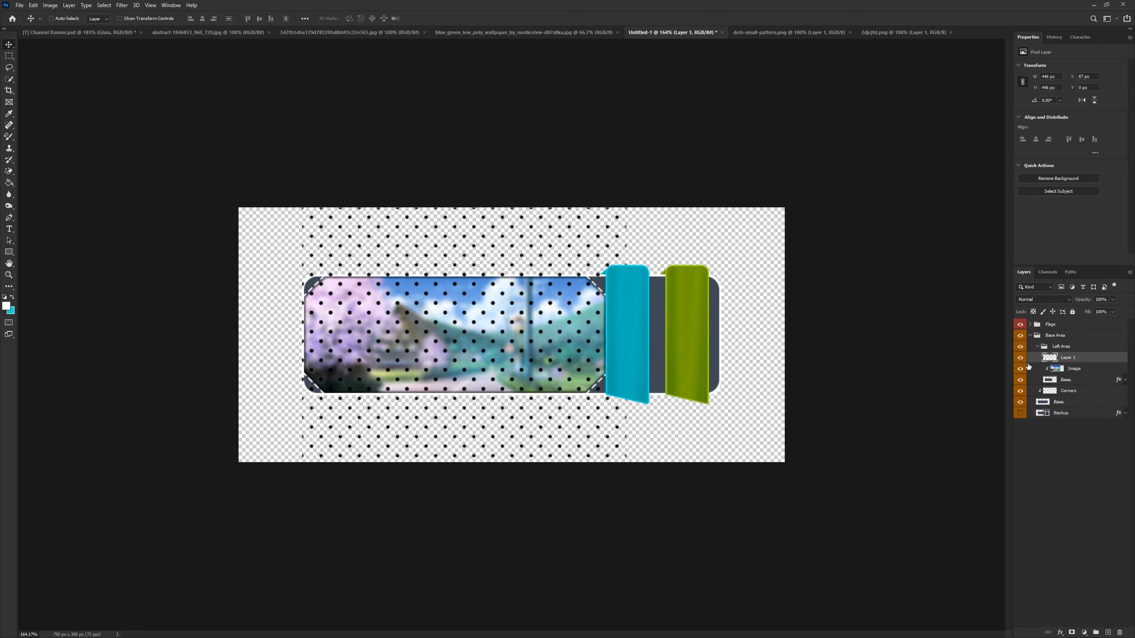
Step: Add a white Color Overlay layer style to the dot pattern layer
right_click(1062, 359)
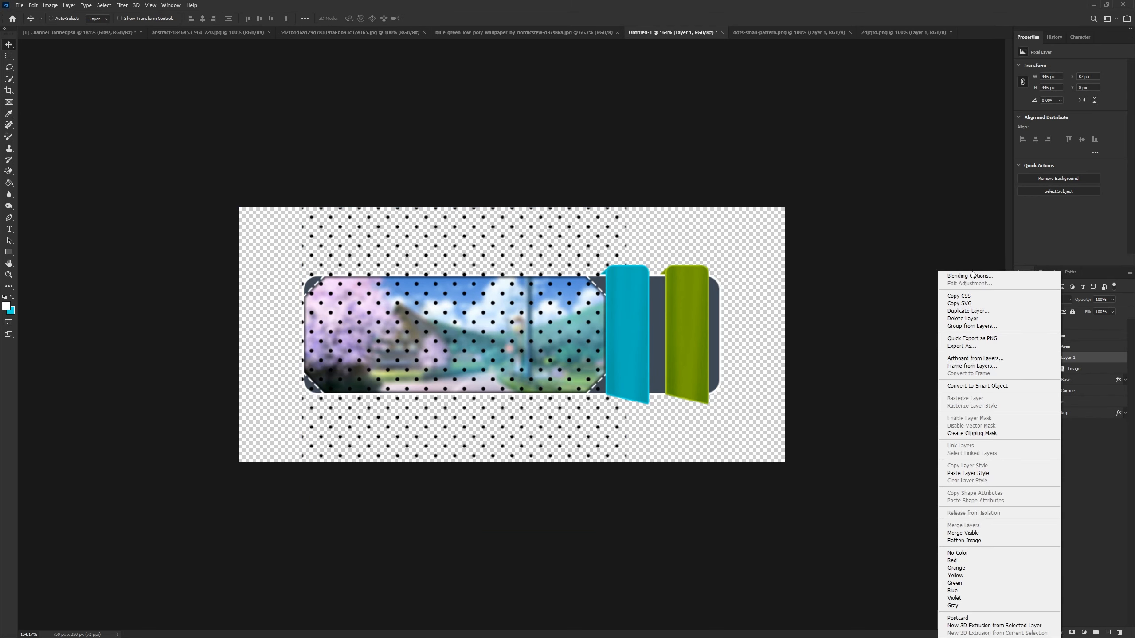
left_click(973, 274)
left_click(781, 362)
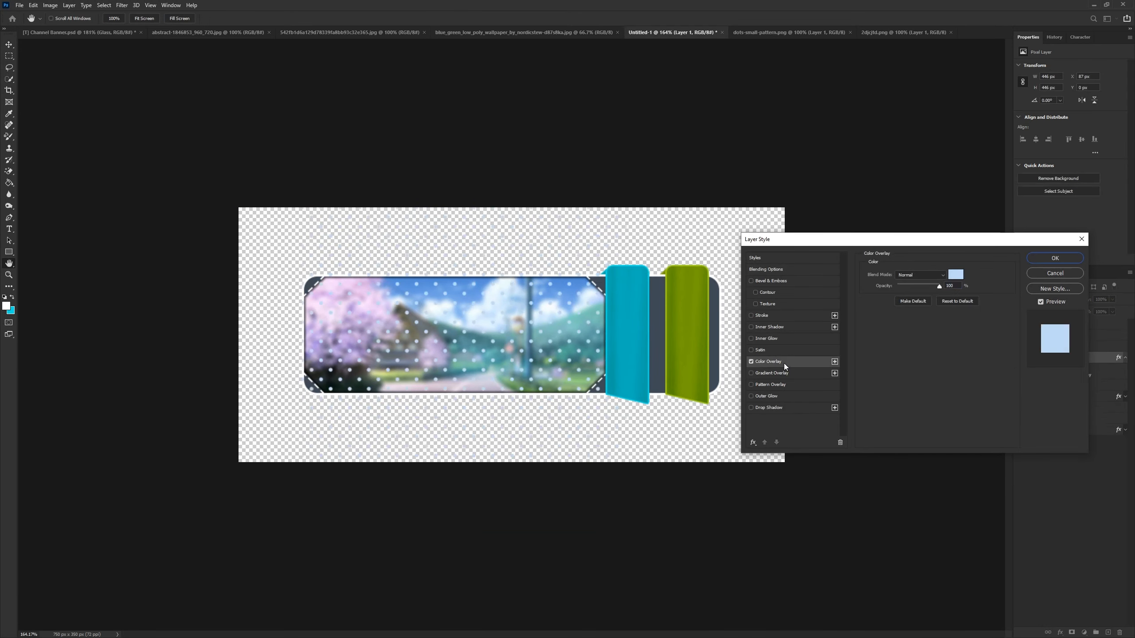
left_click(955, 271)
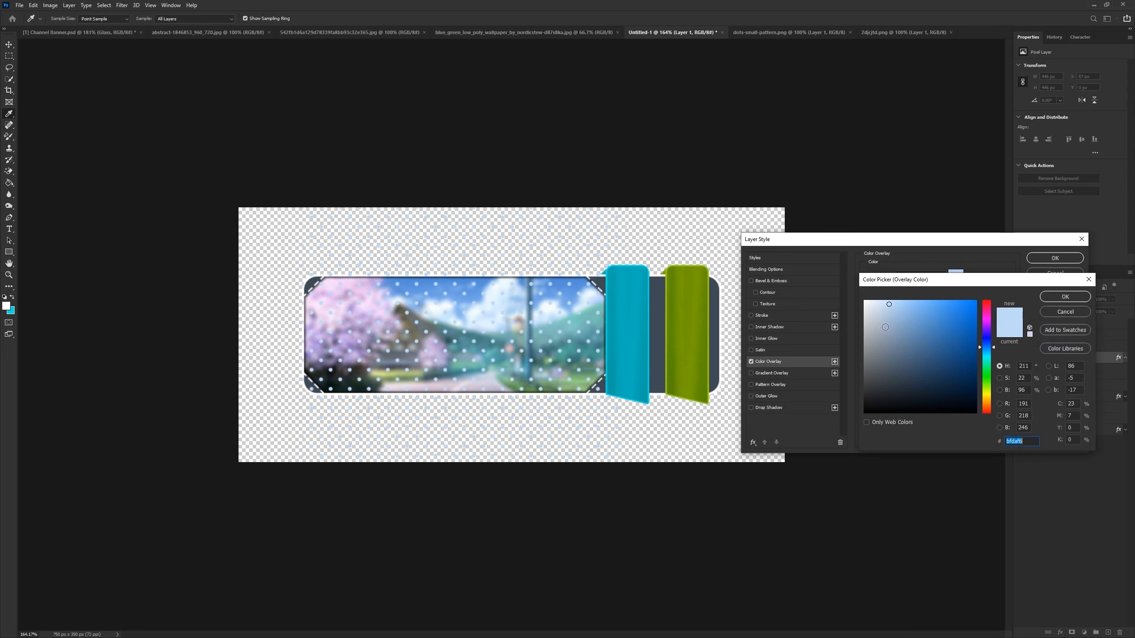
left_click(1065, 297)
left_click(1061, 260)
Step: Rasterize the dot pattern's layer style and rename the layer as Dots
right_click(1078, 363)
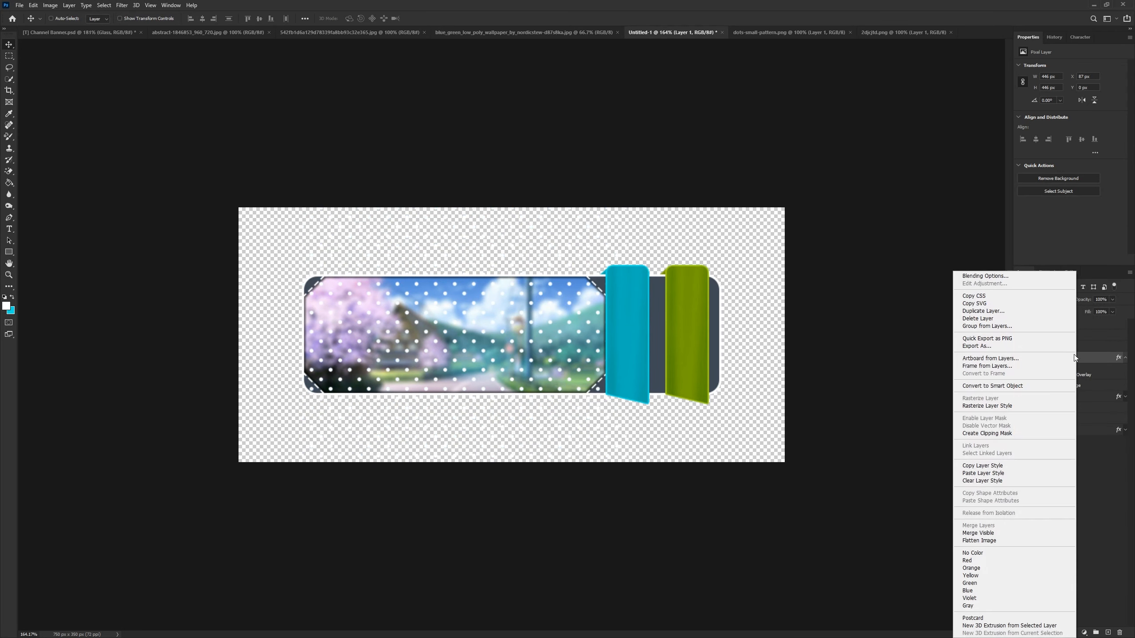
left_click(1004, 406)
double_click(1068, 357)
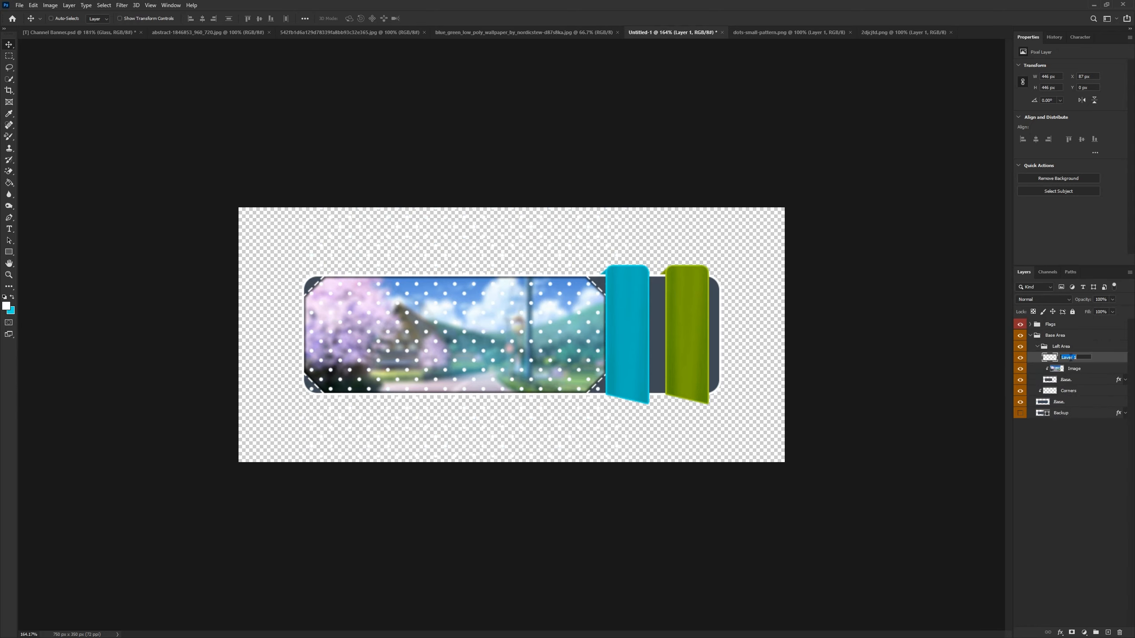
type("Dots")
key("Return")
Step: Clip the Dots layer to the left area's Base layer and reduce its opacity
left_click(1071, 368, "alt")
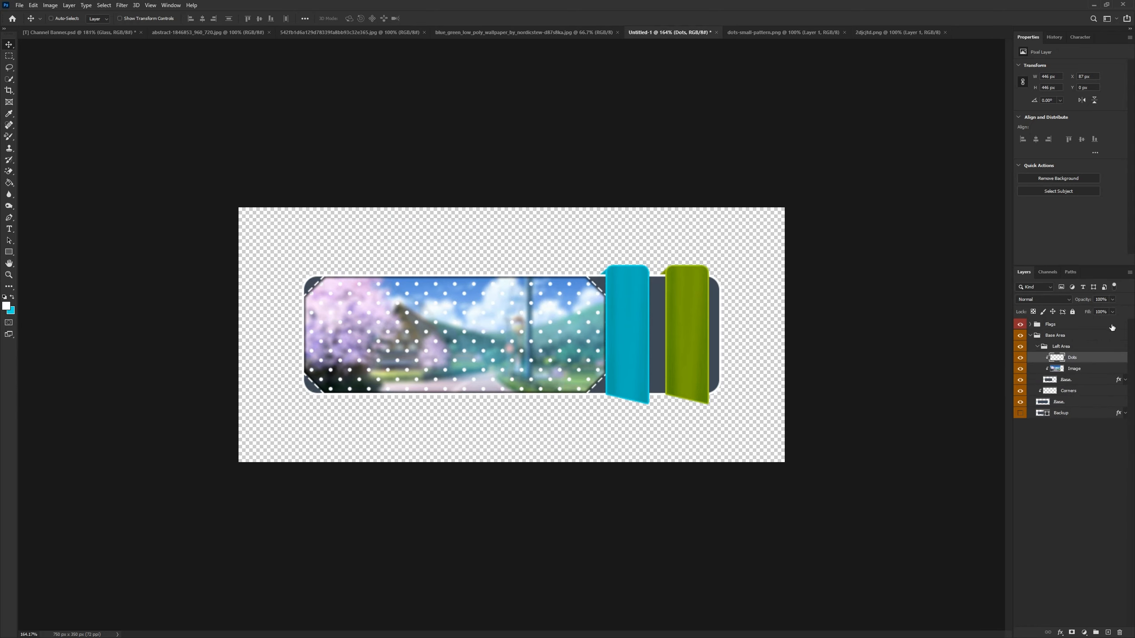
left_click(1112, 300)
left_click(1107, 300)
Step: Copy the diagonal light-streak texture from its open PNG above the Dots layer and clip it to the left area
left_click(876, 33)
left_click_drag(480, 265, 465, 350)
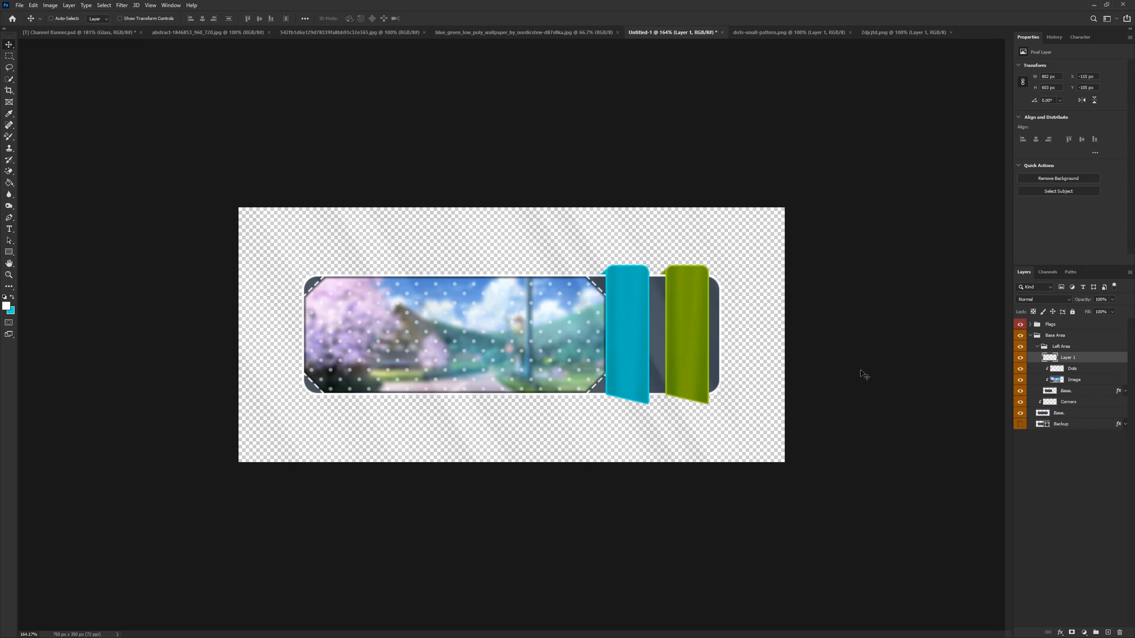
left_click(1073, 362, "alt")
Step: Rename the light-streak layer as Glass and set its blend mode to Overlay
double_click(1072, 361)
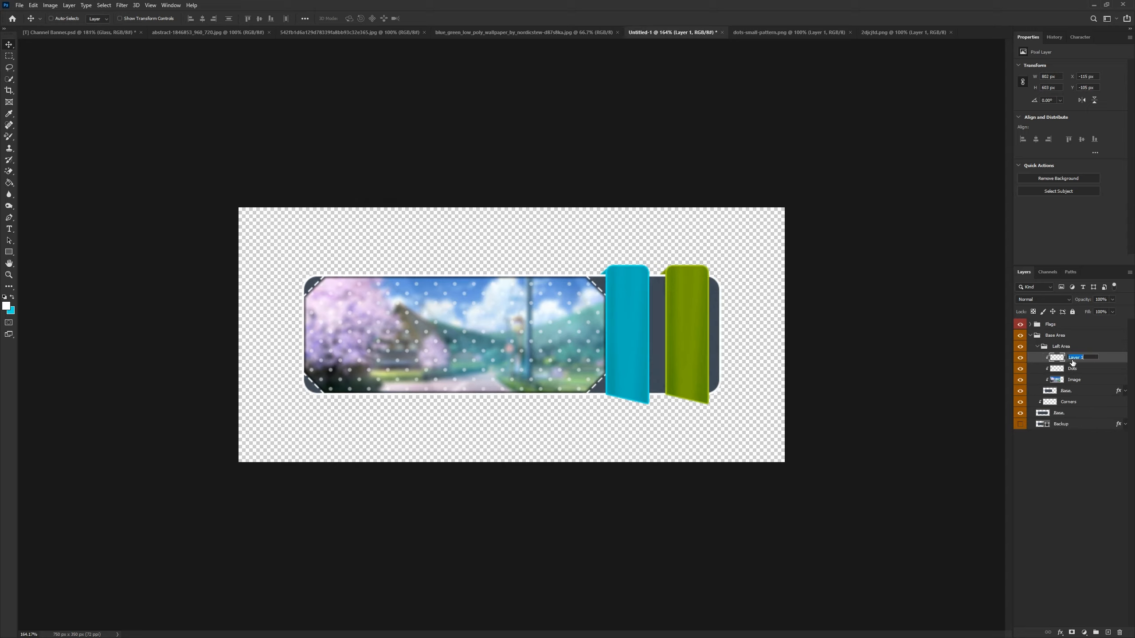
type("Glass")
key("Return")
left_click(1046, 299)
left_click(1036, 408)
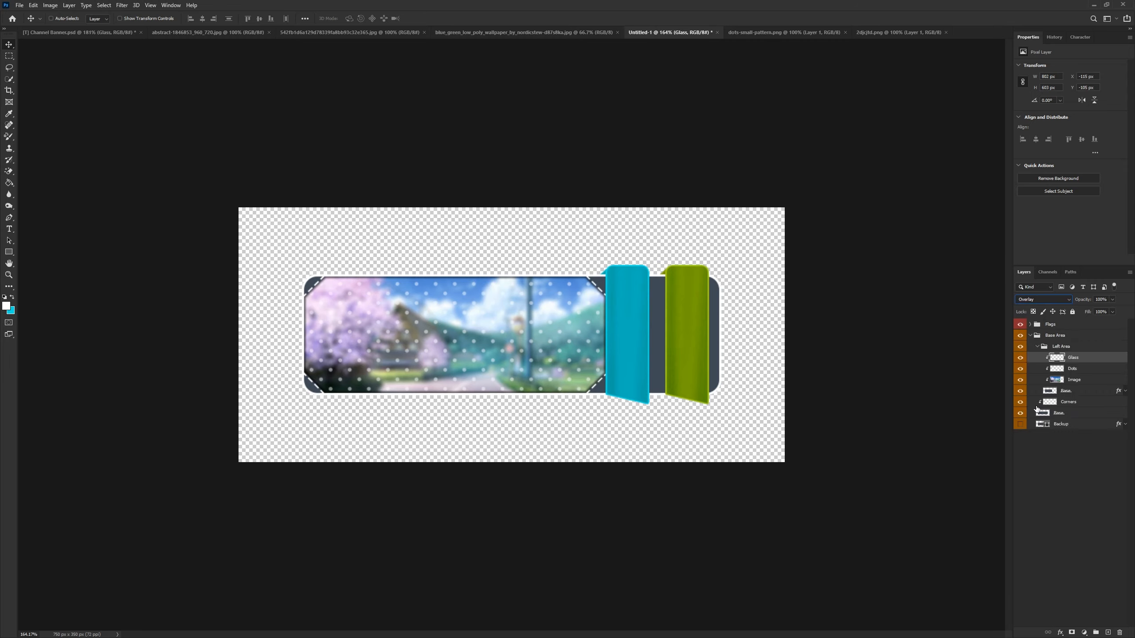
Step: Scale the Glass layer to about 591 × 444 px and position it over the banner's left area
key("ctrl+t")
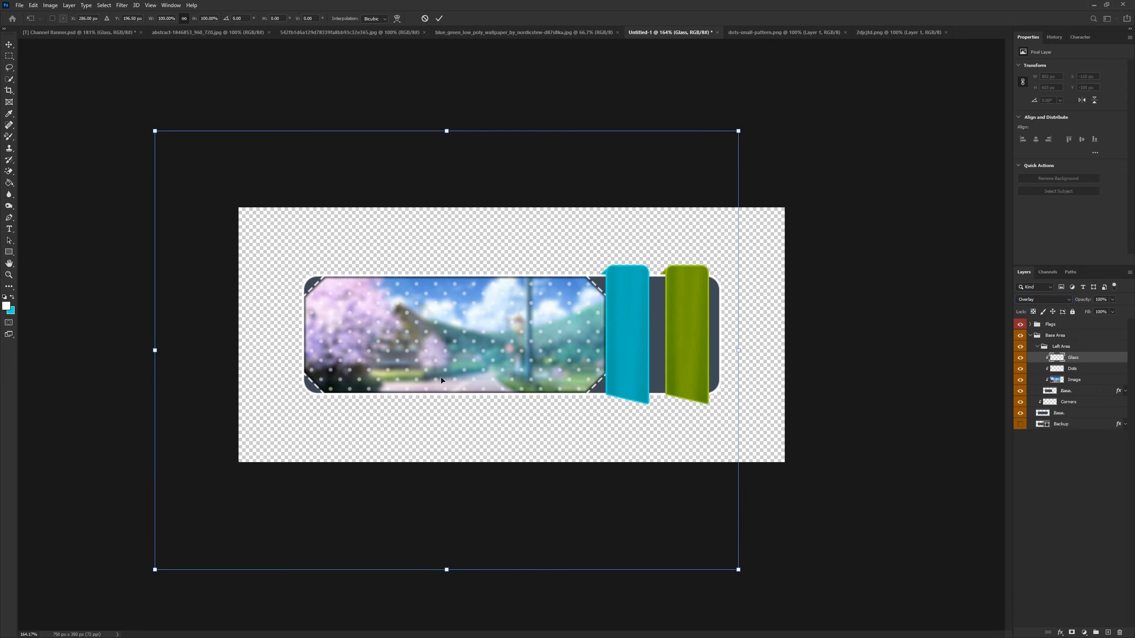
left_click_drag(441, 380, 506, 355)
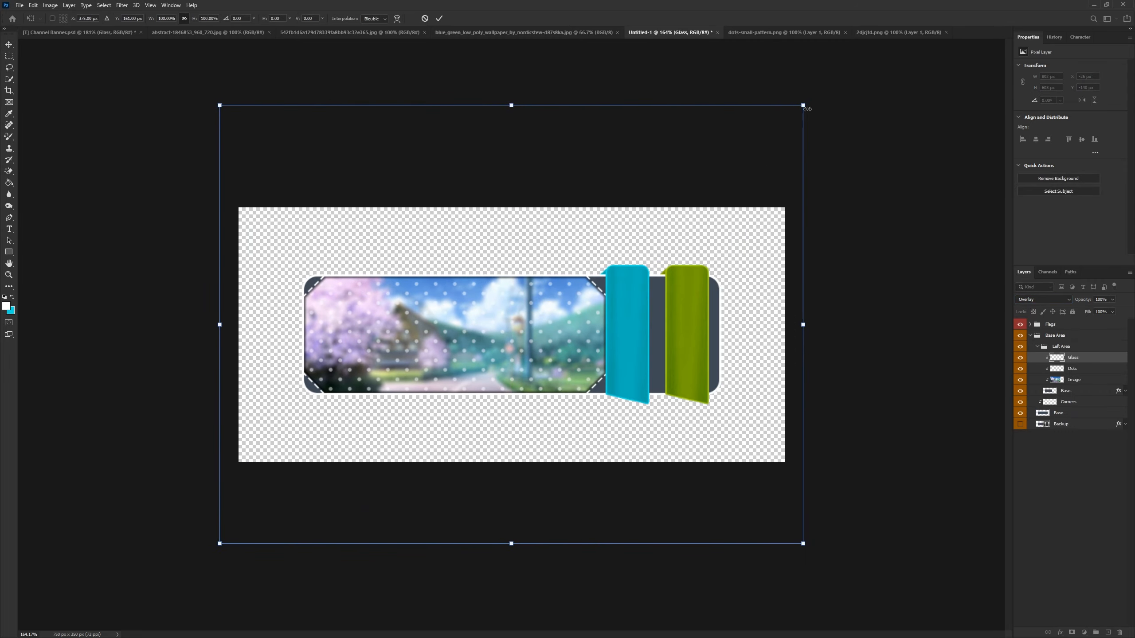
left_click_drag(808, 109, 657, 221)
left_click_drag(548, 364, 567, 332)
left_click(443, 18)
key("ctrl+minus")
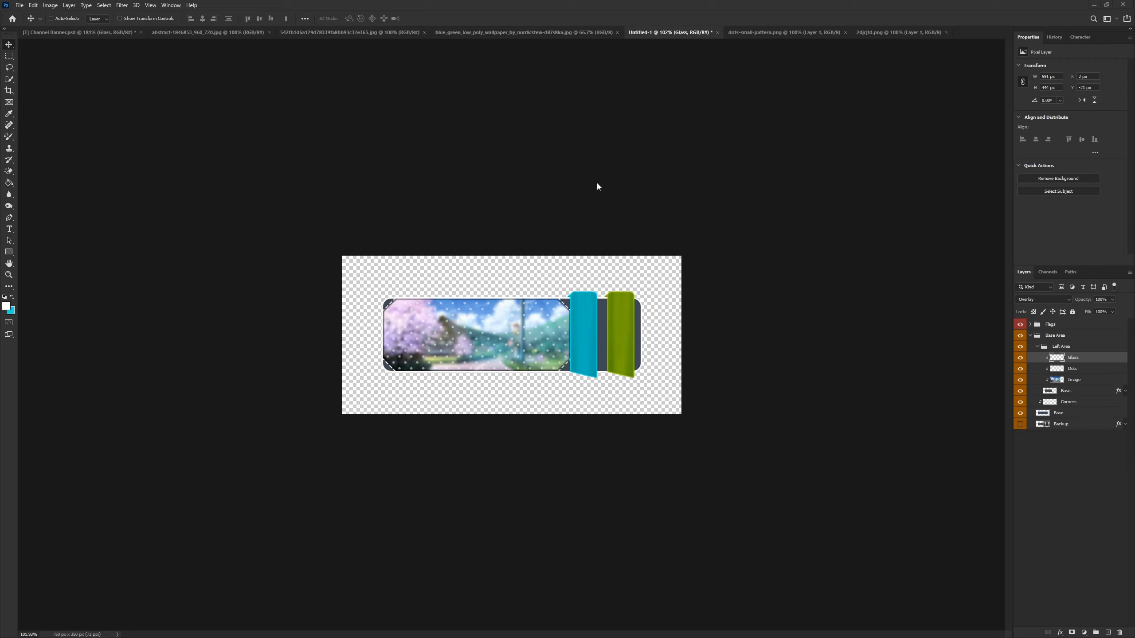
scroll(452, 348, "up", 4)
scroll(453, 332, "down", 2)
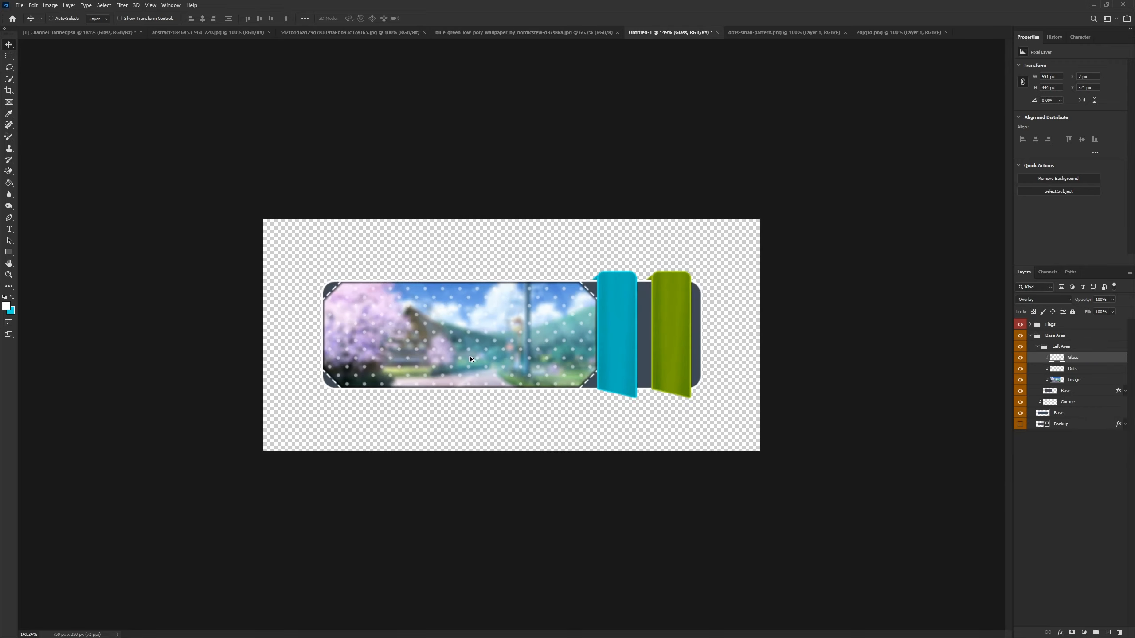
Step: Collapse the Left Area group and copy the open abstract image in as a clipped layer directly above the banner's main Base layer
left_click(1038, 348)
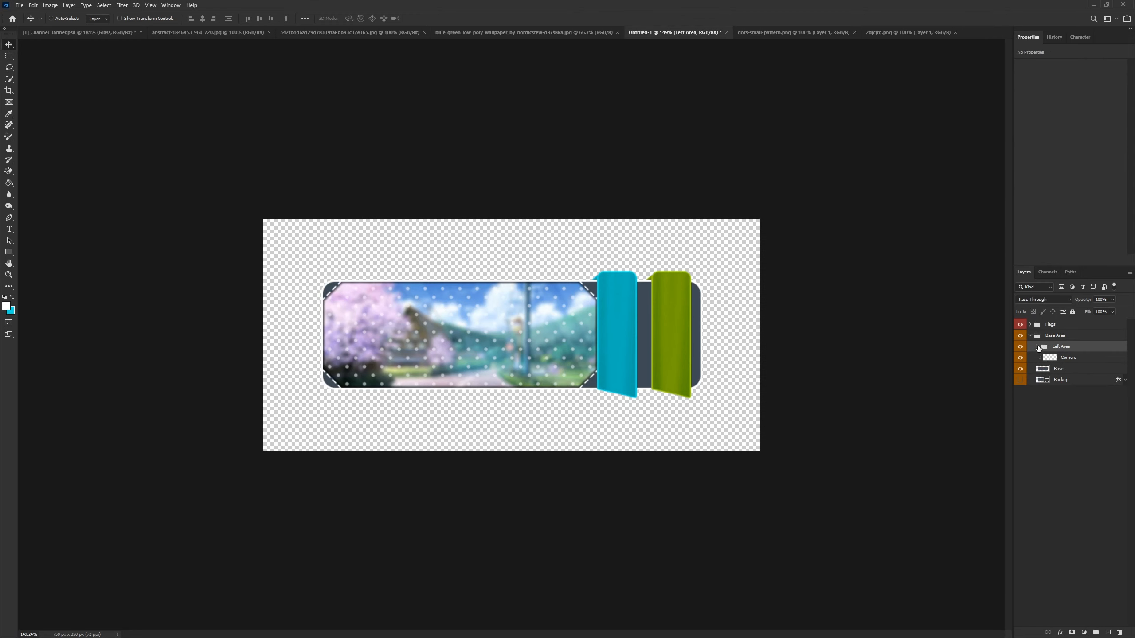
left_click(1061, 370)
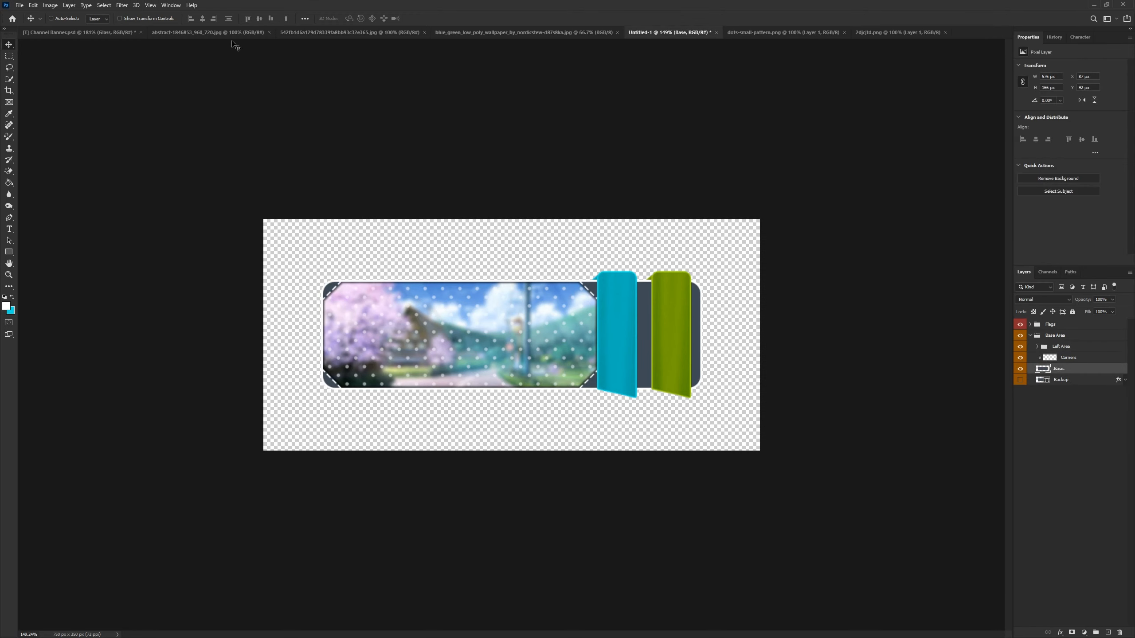
left_click(220, 32)
left_click_drag(512, 303, 482, 331)
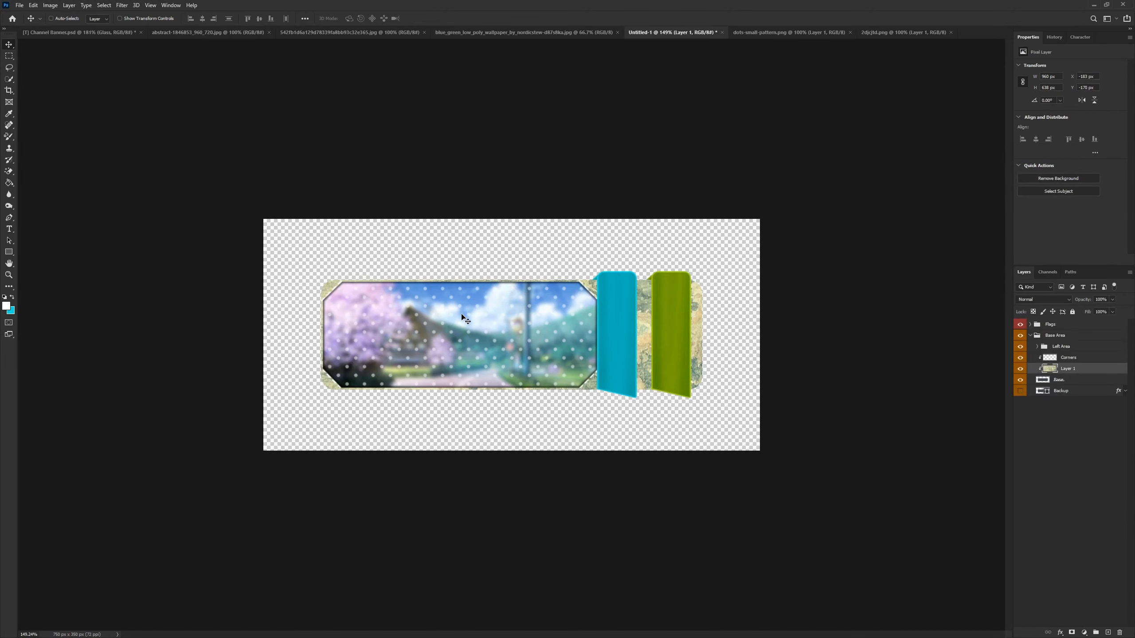
Step: Scale the abstract image to about 757 × 503 px over the banner and set its blend mode to Soft Light
key("ctrl+t")
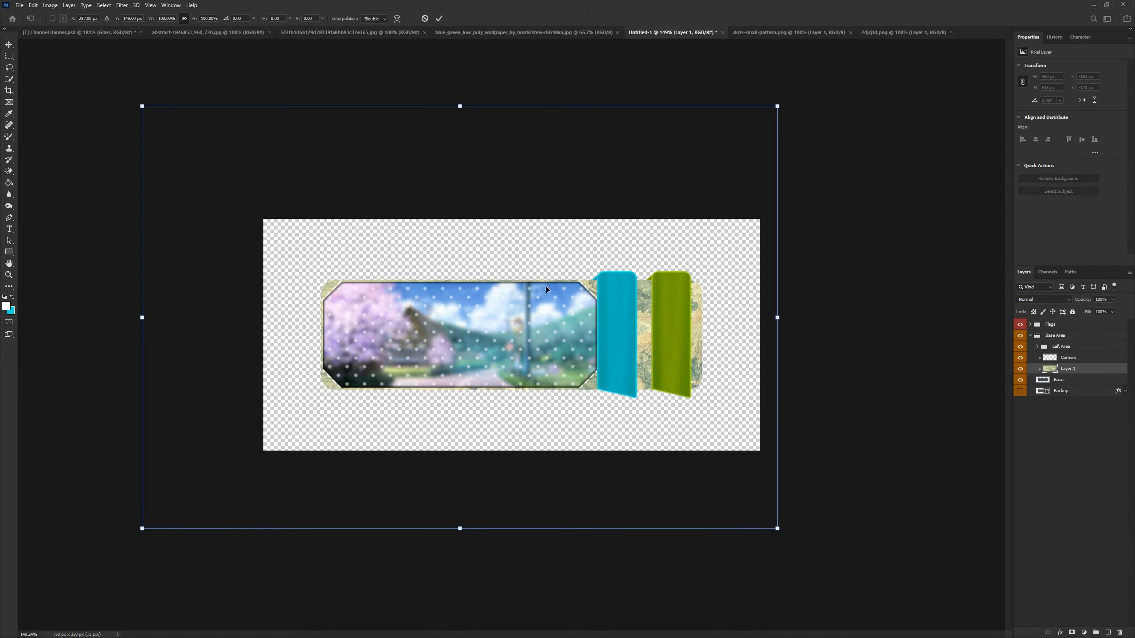
left_click_drag(138, 104, 272, 193)
left_click_drag(522, 348, 525, 357)
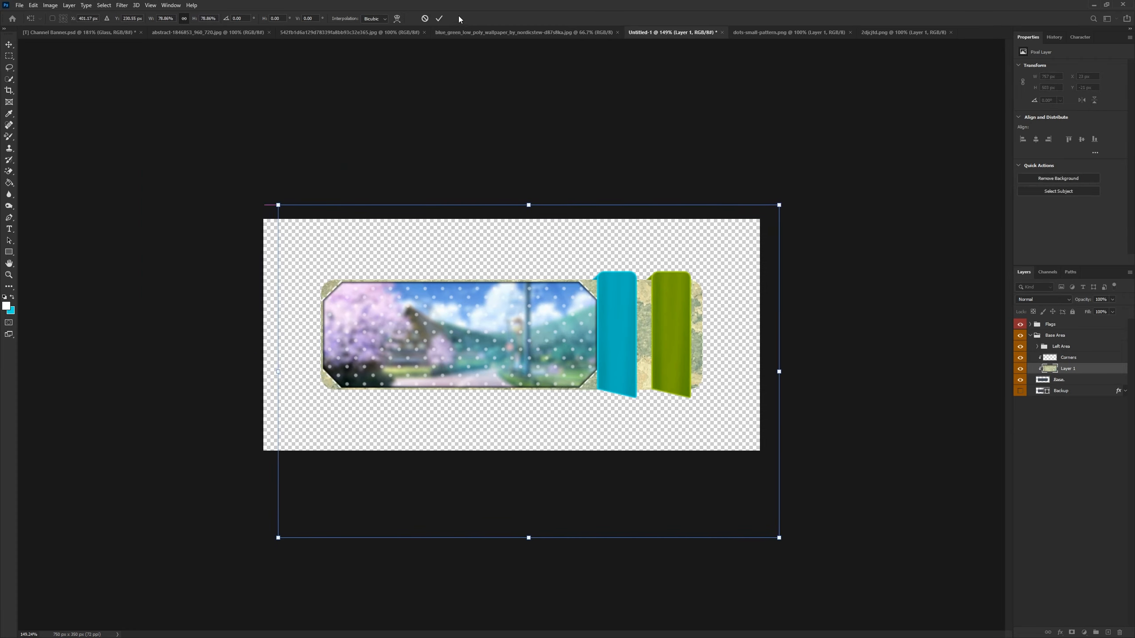
left_click(439, 20)
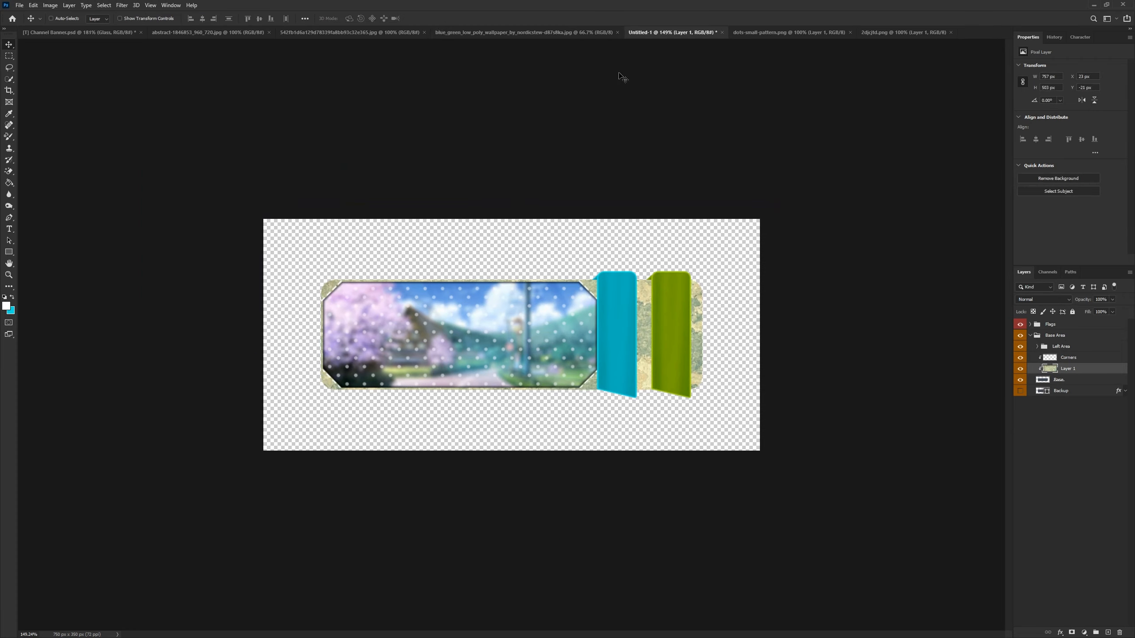
left_click(1040, 300)
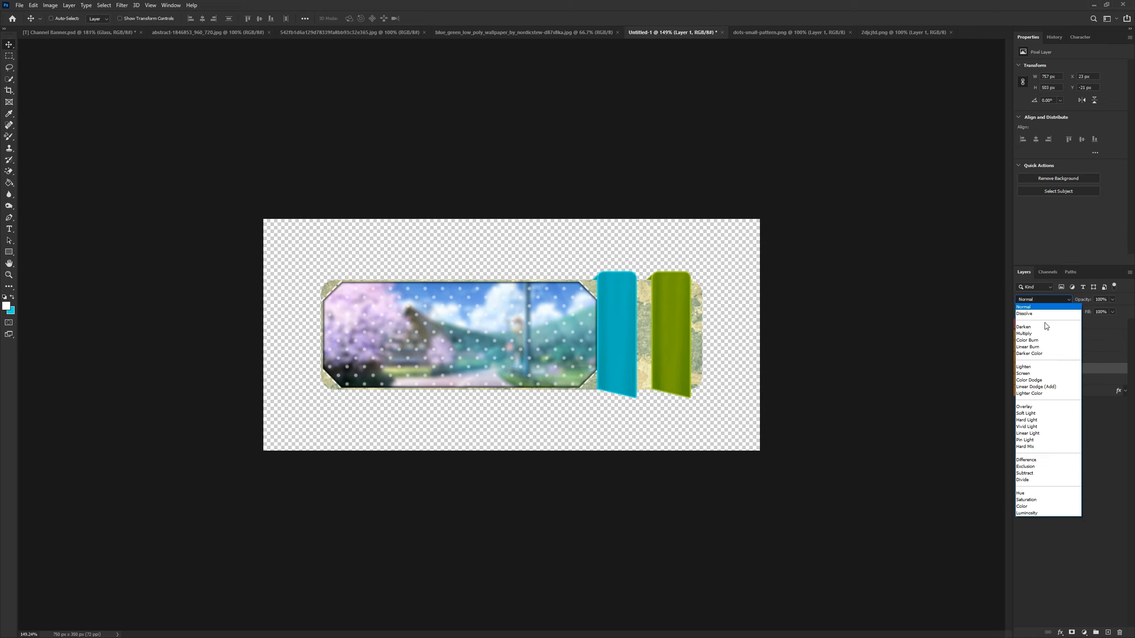
left_click(1042, 415)
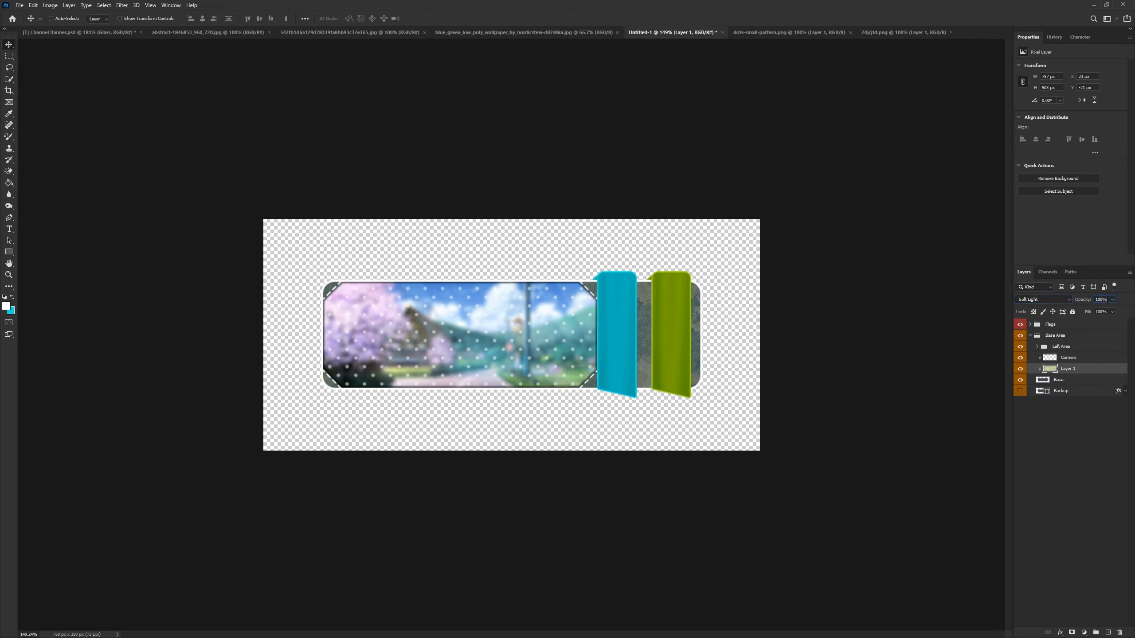
Step: Set the abstract texture layer's opacity to 35% and copy the blue-green low-poly wallpaper in as a clipped layer directly above it
left_click(1104, 299)
type("35")
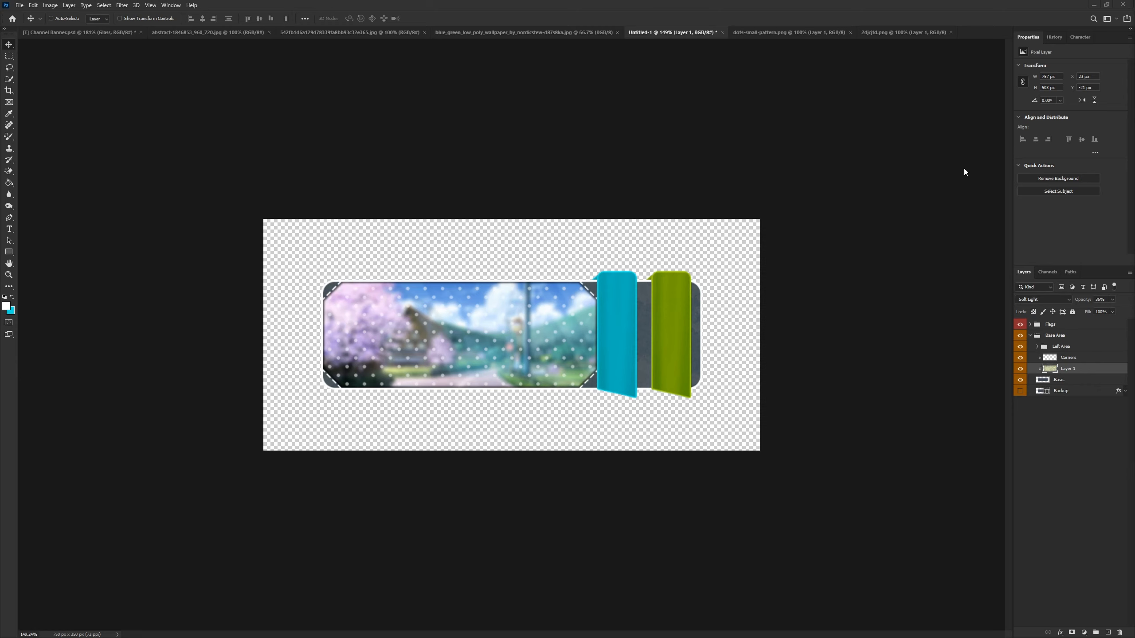
left_click(341, 31)
left_click(469, 31)
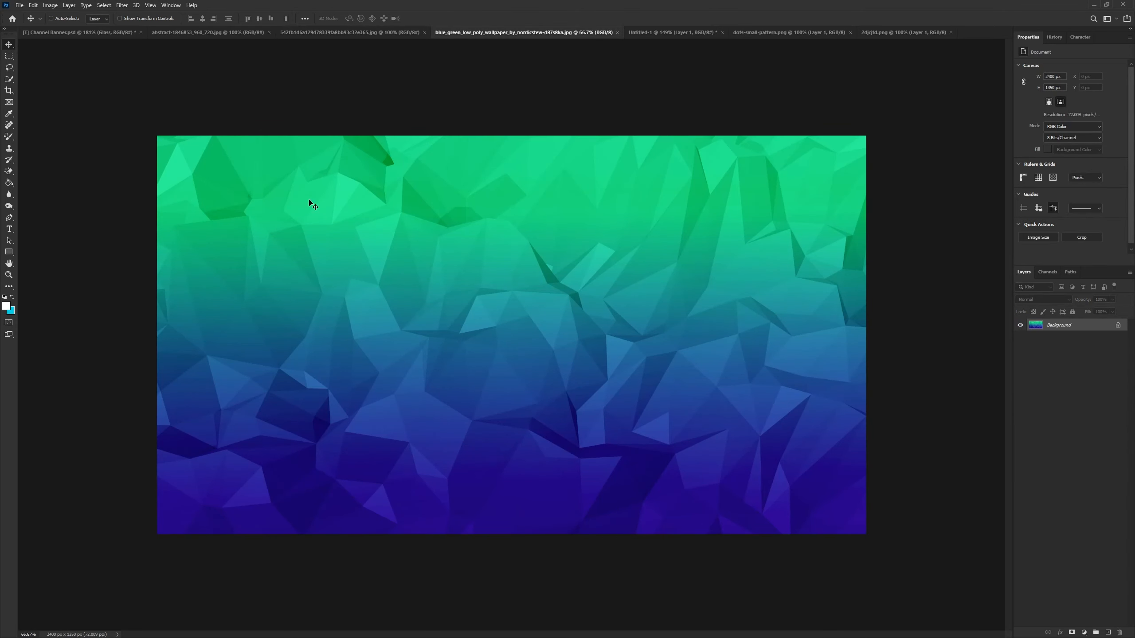
left_click_drag(309, 204, 519, 324)
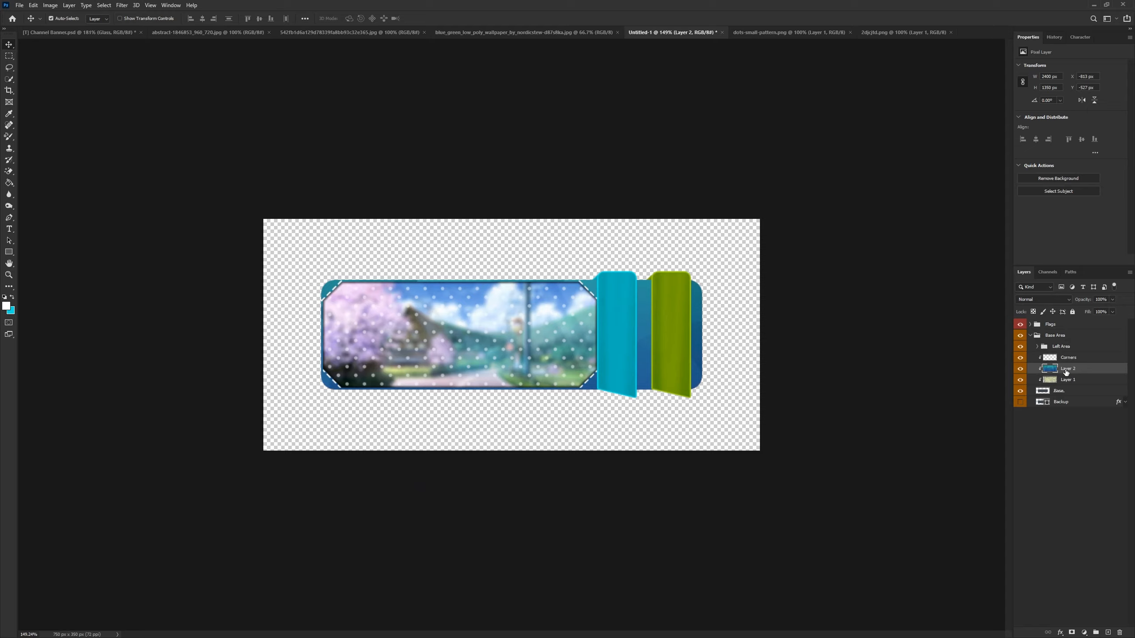
Step: Scale the low-poly wallpaper layer to about 916 × 515 px and position it over the banner
key("ctrl+t")
key("ctrl+0")
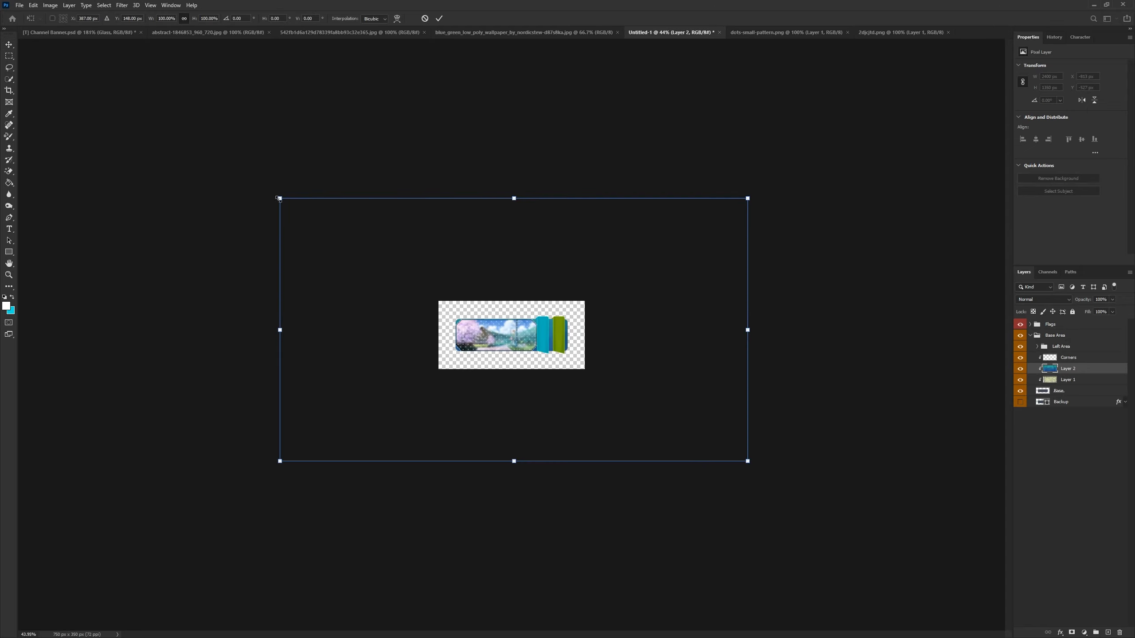
left_click_drag(278, 198, 459, 299)
left_click_drag(660, 407, 579, 347)
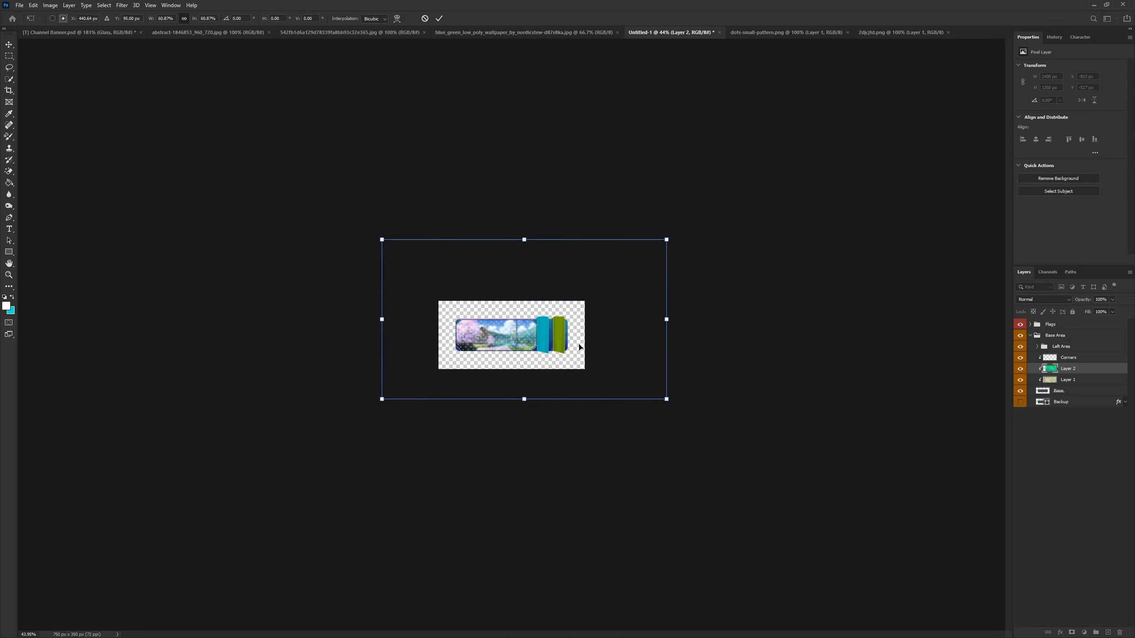
left_click_drag(666, 240, 592, 281)
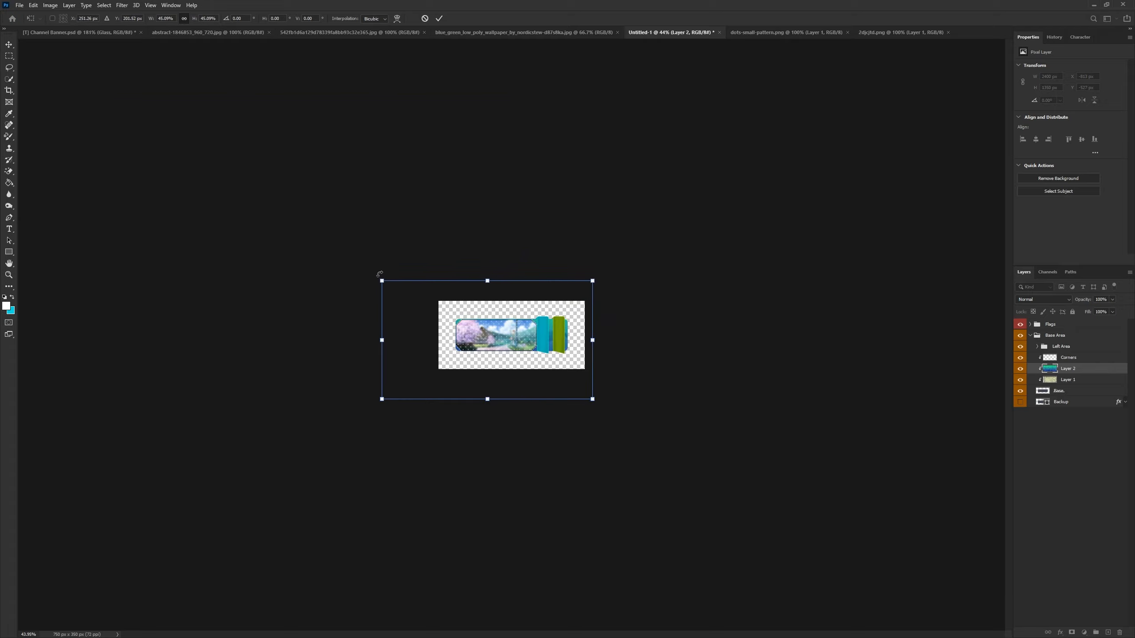
left_click_drag(383, 280, 415, 299)
left_click_drag(526, 371, 529, 359)
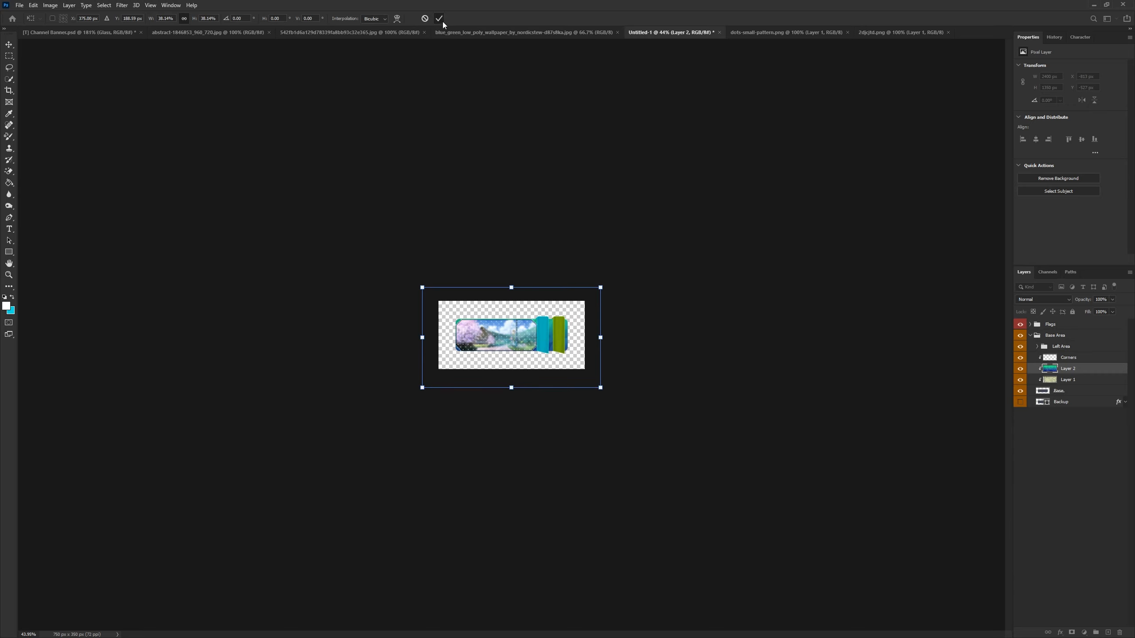
left_click(439, 18)
key("ctrl+plus")
scroll(544, 291, "up", 2)
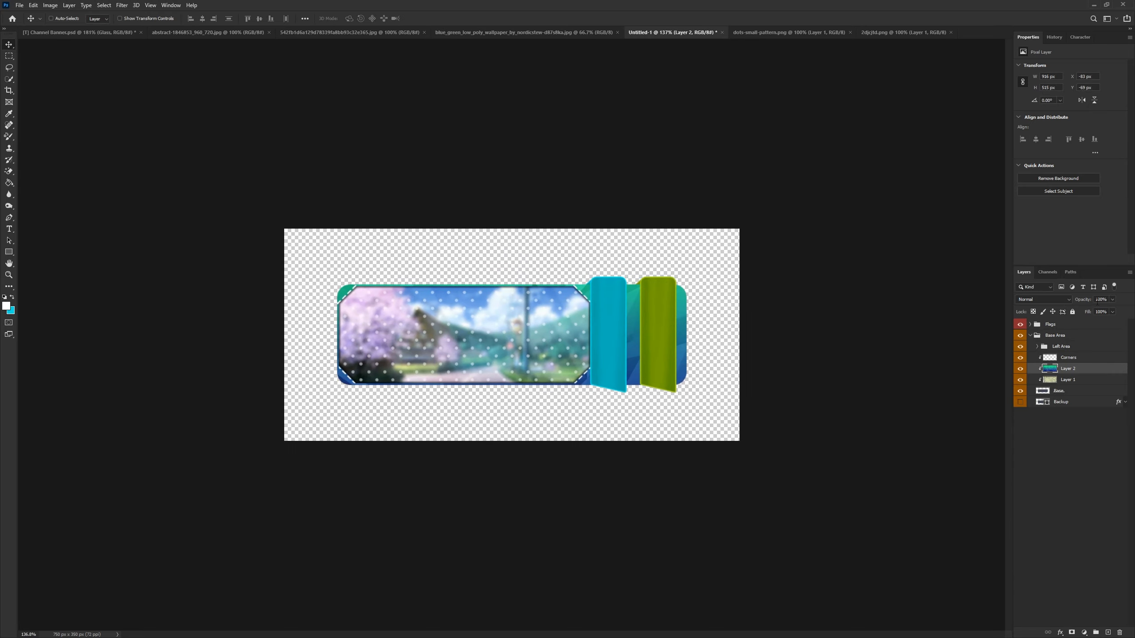
Step: Set the low-poly wallpaper layer's opacity to 60%
left_click(1098, 300)
type("60")
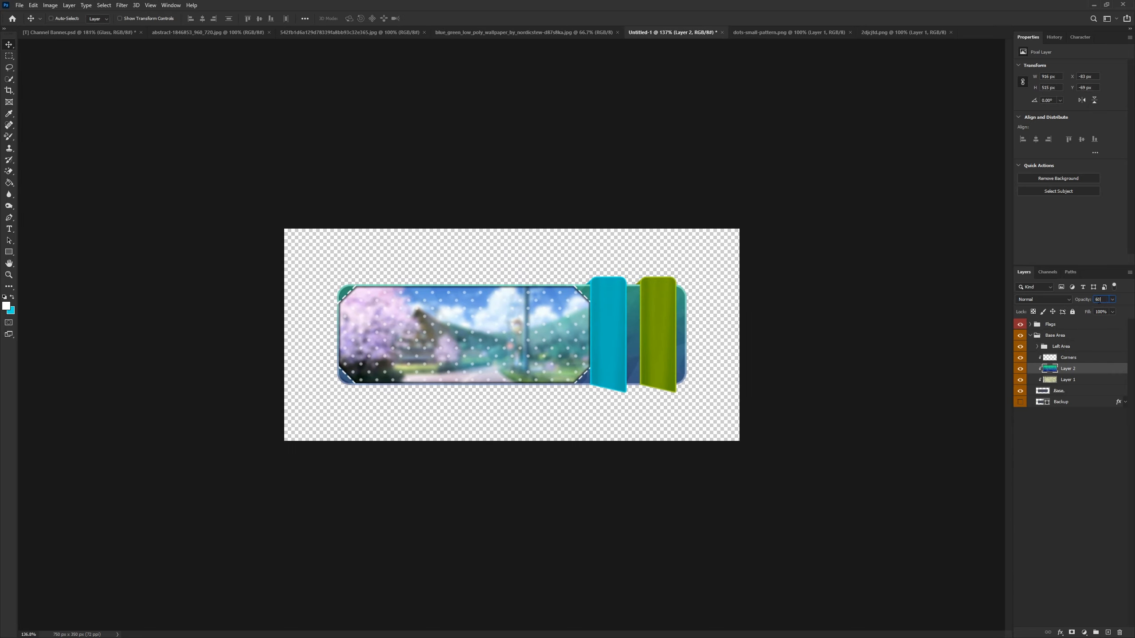
left_click(1080, 380)
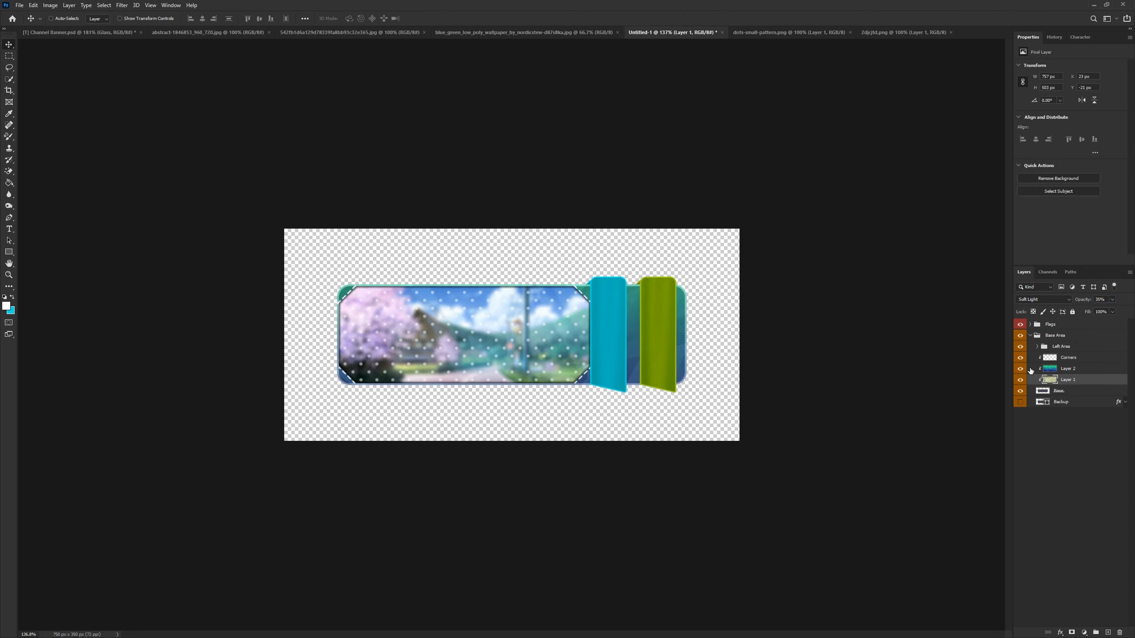
left_click(1083, 372)
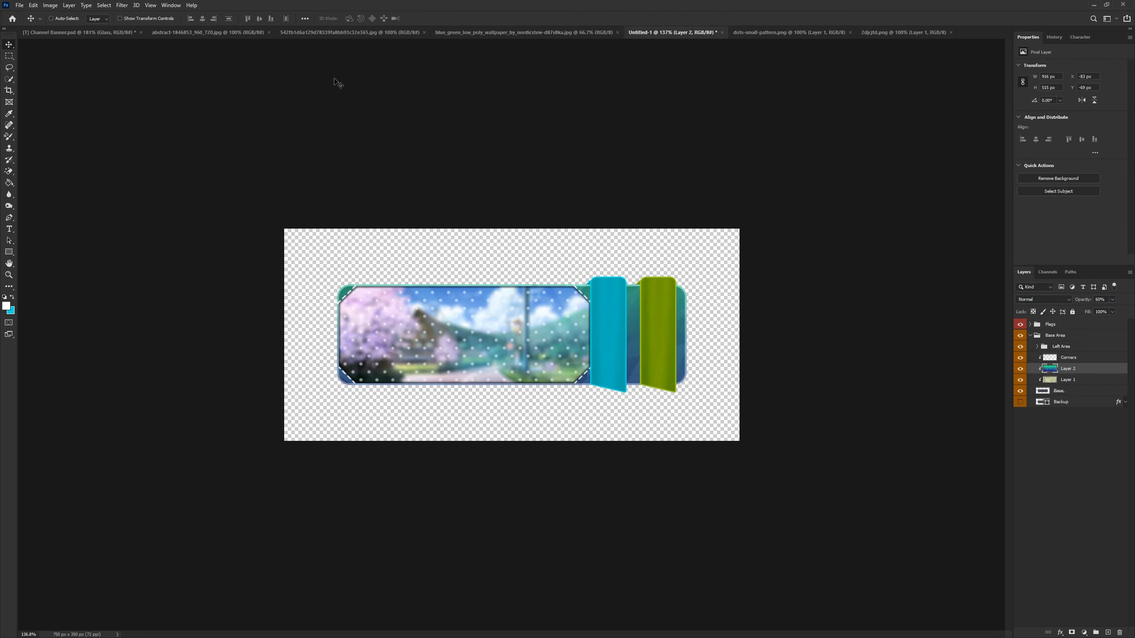
Step: Copy the dark grey-blue texture image in as a clipped layer above the low-poly wallpaper and scale it to about 41% over the banner
left_click(356, 34)
left_click_drag(623, 111, 541, 365)
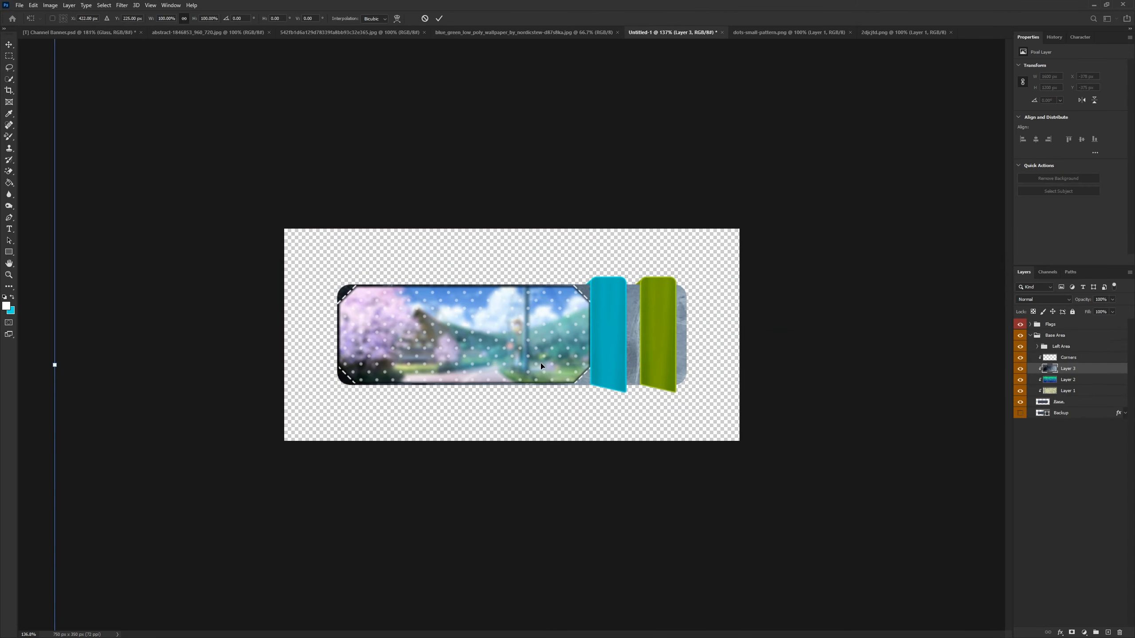
key("ctrl+t")
key("ctrl+0")
left_click_drag(388, 244, 459, 298)
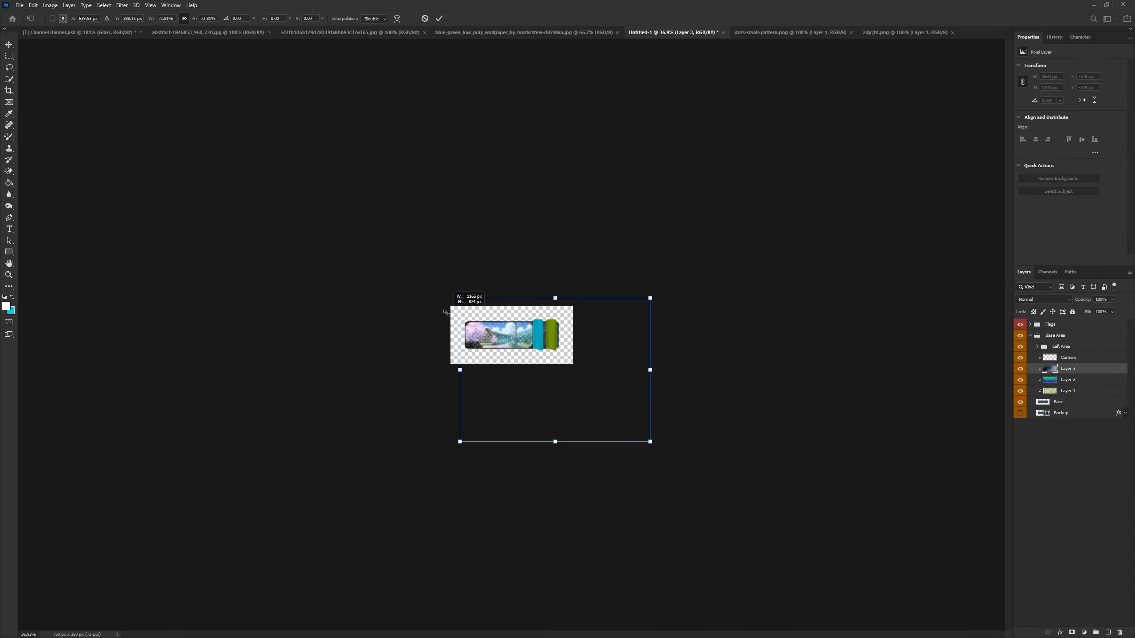
left_click_drag(650, 441, 569, 371)
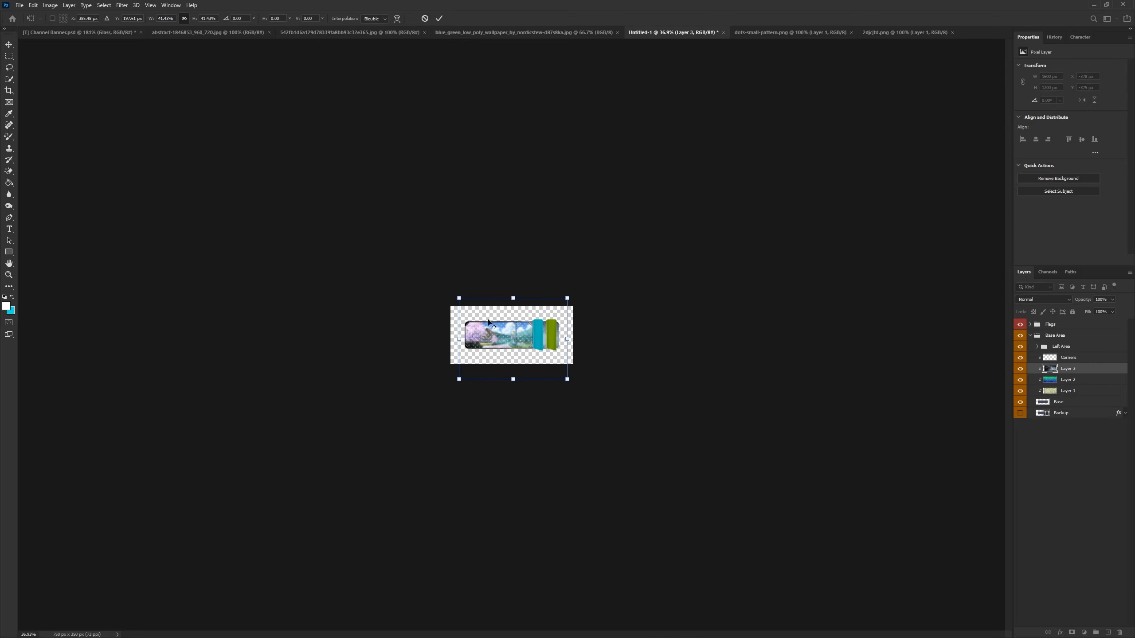
key("ctrl+0")
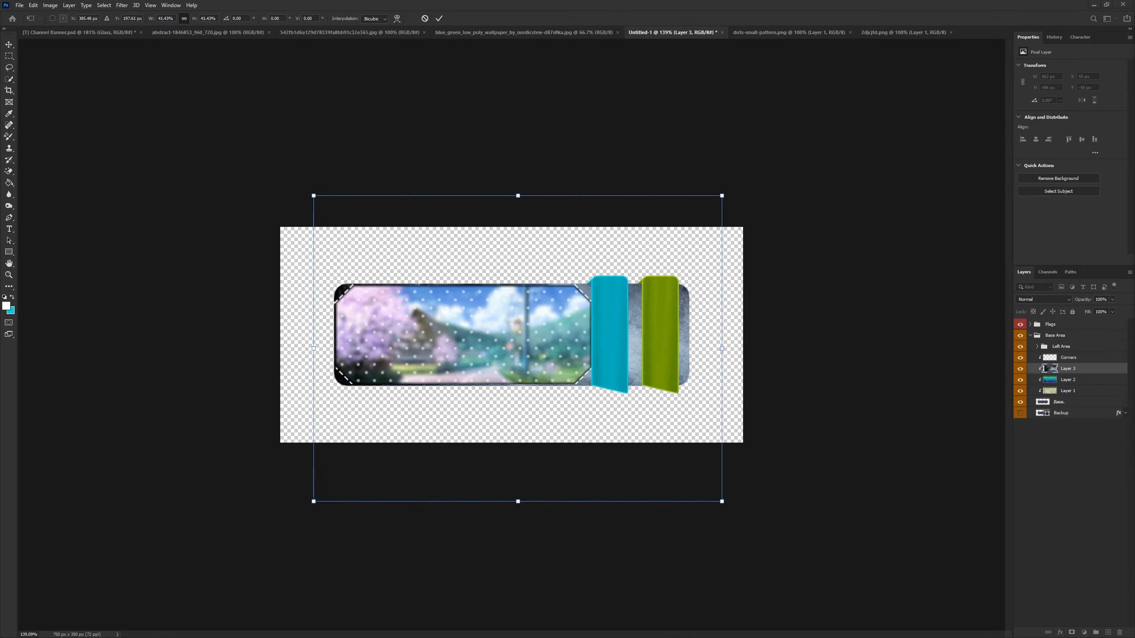
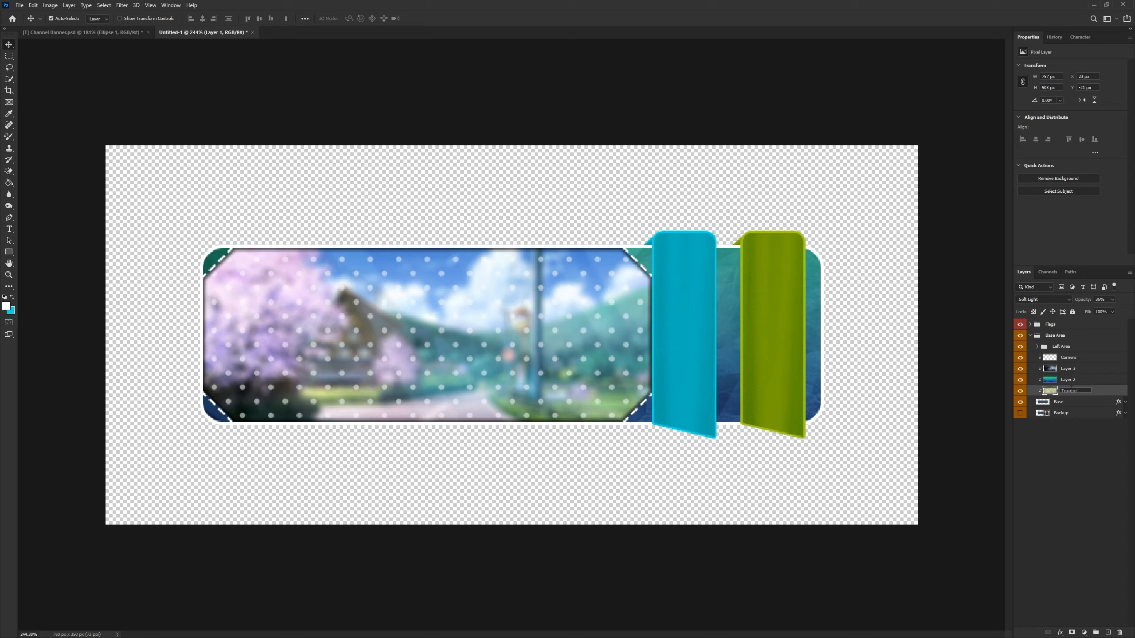
Step: Rename the three clipped texture layers above Base as Texutre
double_click(1072, 388)
key("shift+Tab")
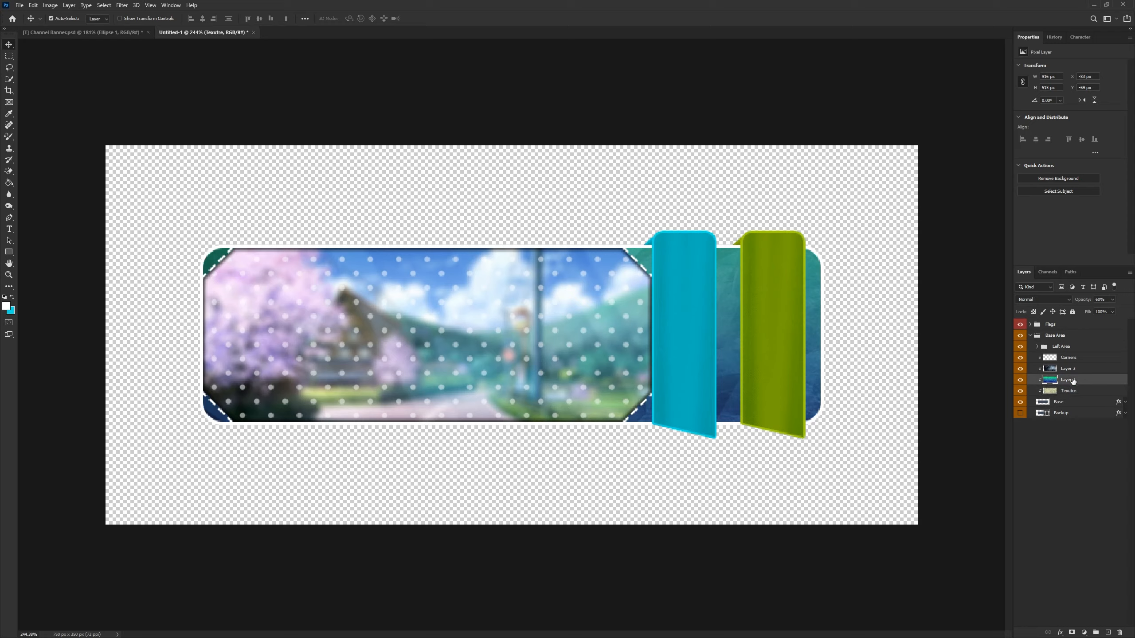
type("Texutre")
key("shift+Tab")
type("Texutre")
key("Return")
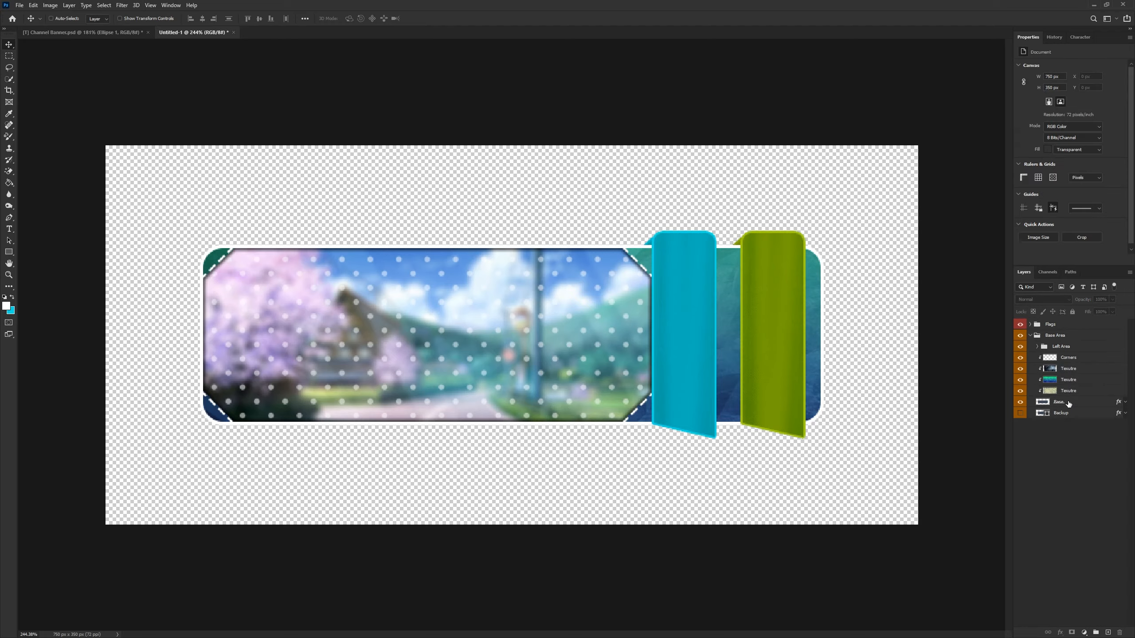
Step: Add a new clipped layer above the Corners layer and give both layers a yellow colour label
left_click(1068, 361)
left_click(1108, 632)
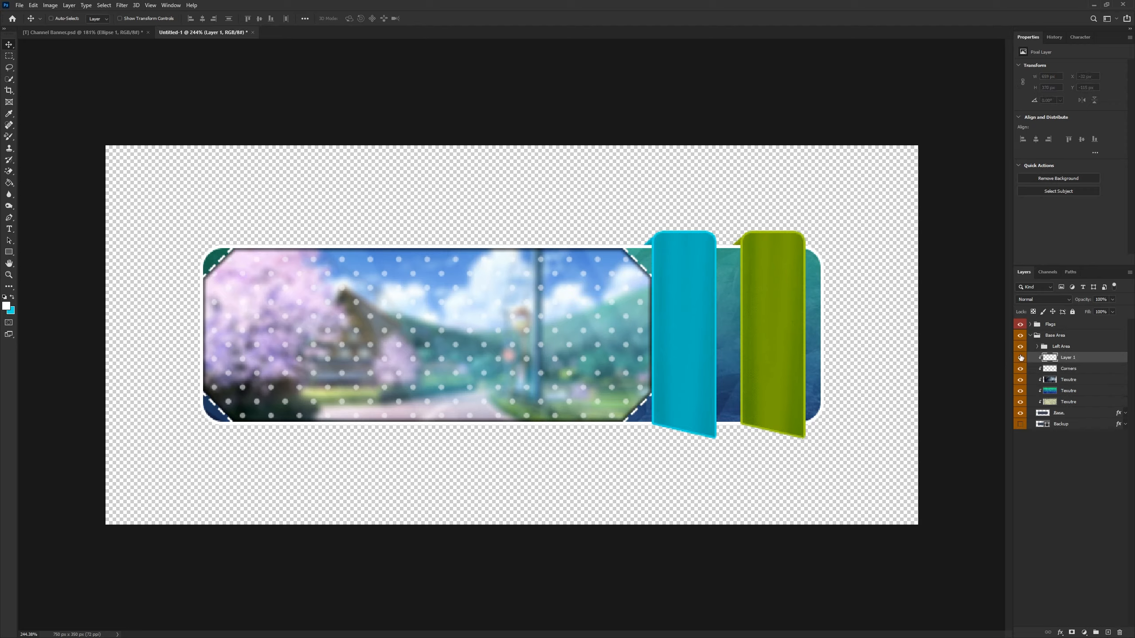
left_click(1051, 367, "shift")
right_click(1023, 368)
left_click(1044, 410)
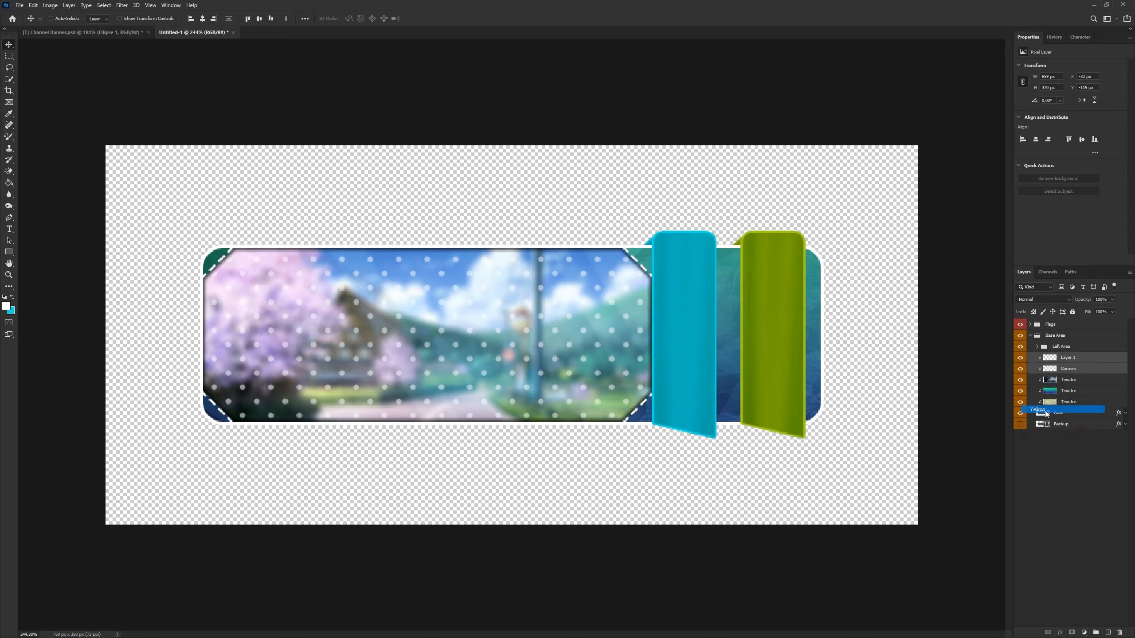
Step: Give the three Texutre layers a blue colour label
left_click(1068, 380)
right_click(1025, 381)
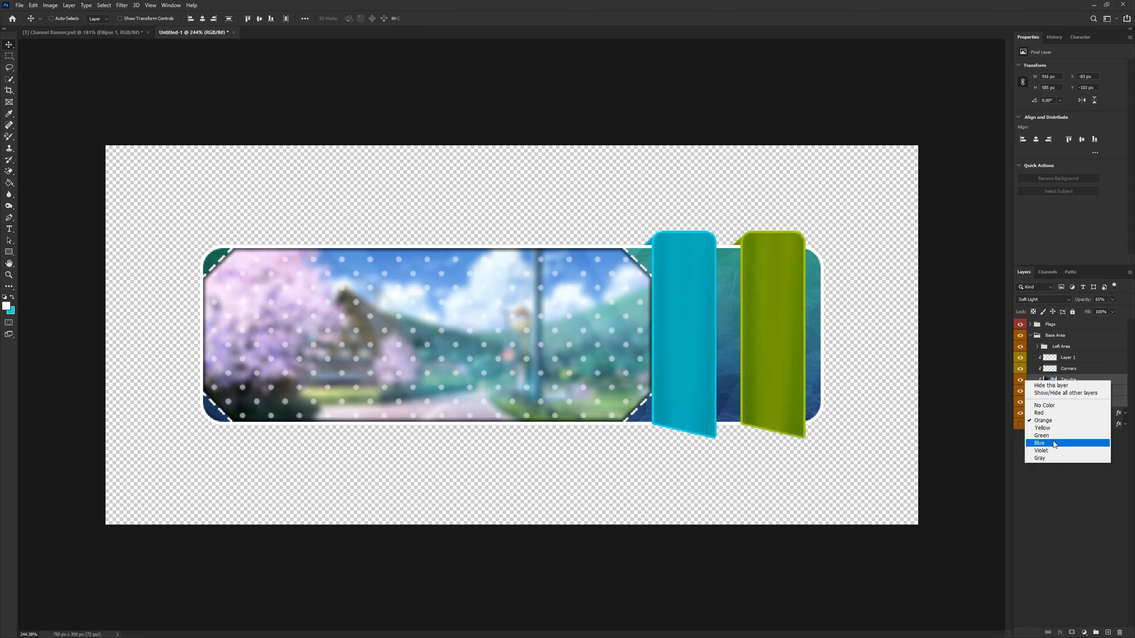
left_click(1053, 444)
Step: Draw an unfilled circle with a 2 px dashed white stroke near the base's right end and set its size to 170 × 170 px
left_click(1079, 362)
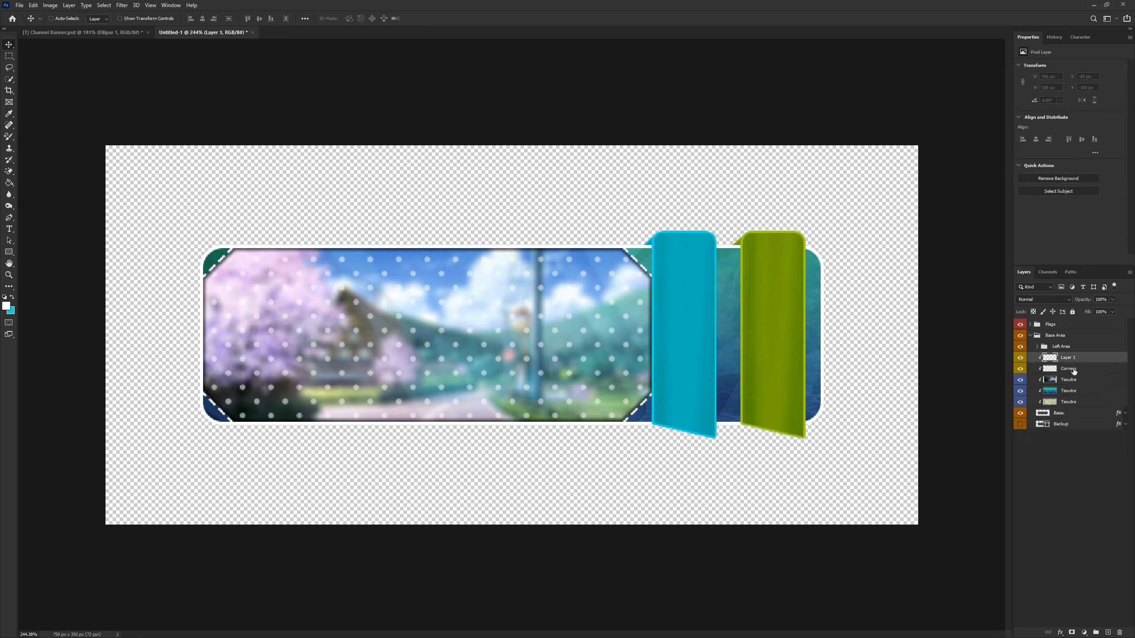
left_click(9, 252)
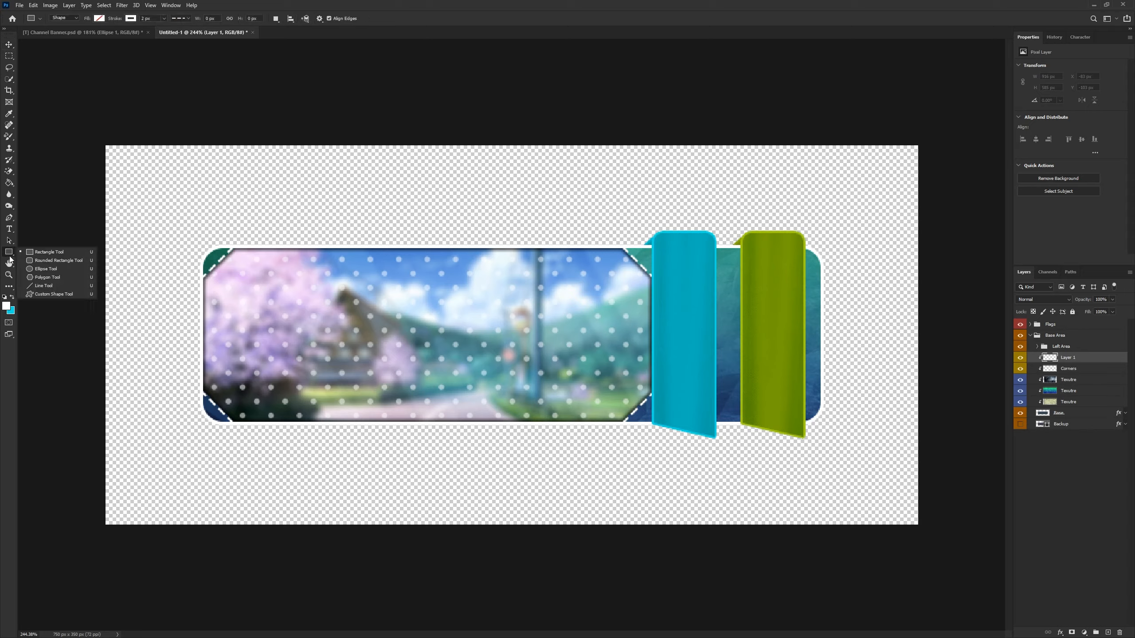
left_click(42, 268)
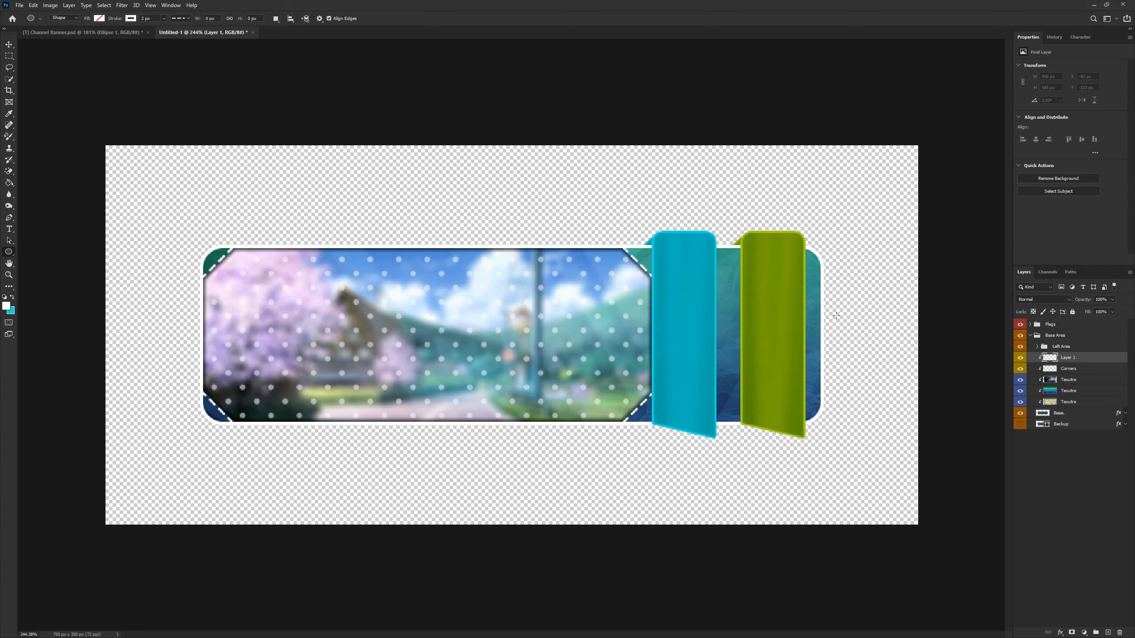
left_click_drag(836, 315, 776, 358)
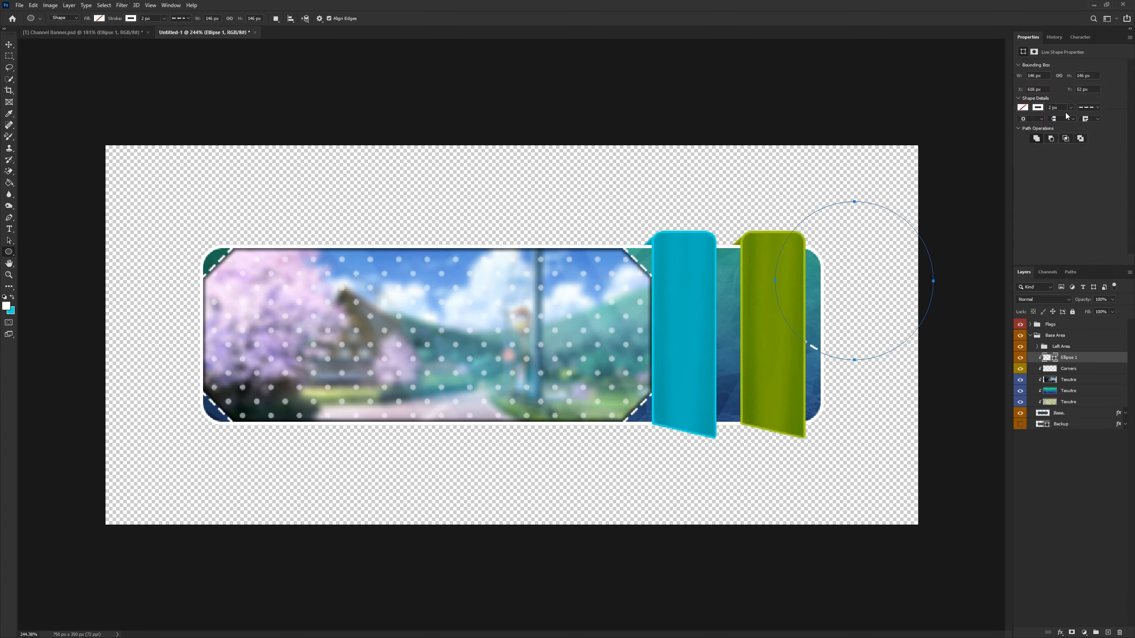
type("170")
key("ctrl+a")
key("Tab")
type("170")
key("Return")
Step: Move the dashed circle to about X 559 px, Y 90 px so its arc runs between the two flags
left_click(9, 44)
scroll(815, 313, "up", 3)
left_click_drag(879, 361, 804, 360)
key("Left")
key("Left")
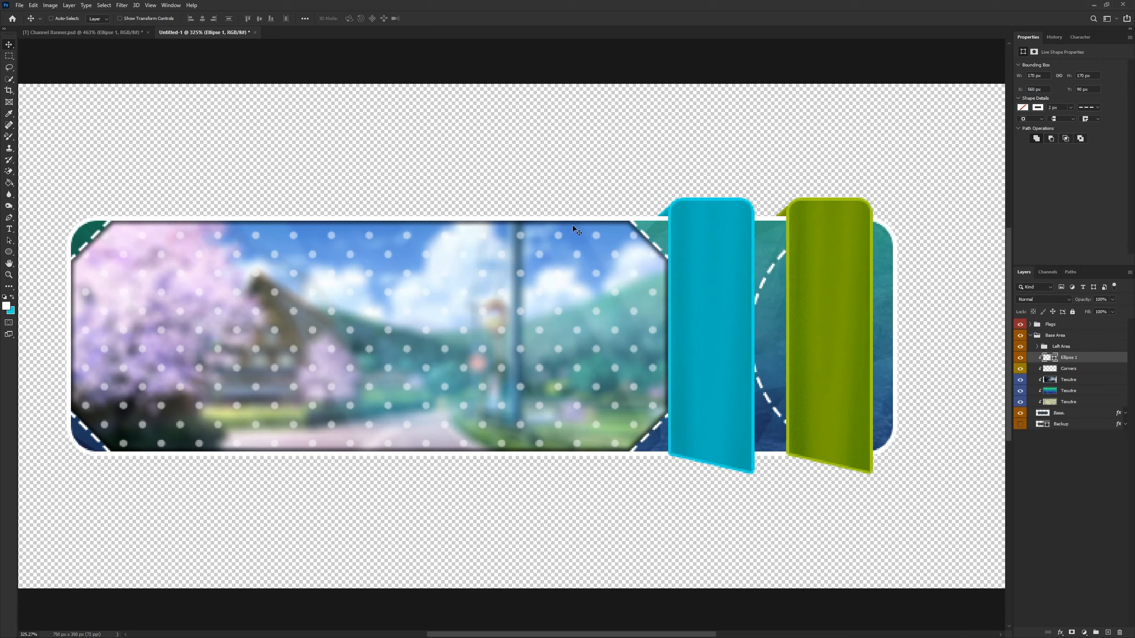
key("Left")
key("Right")
key("Left")
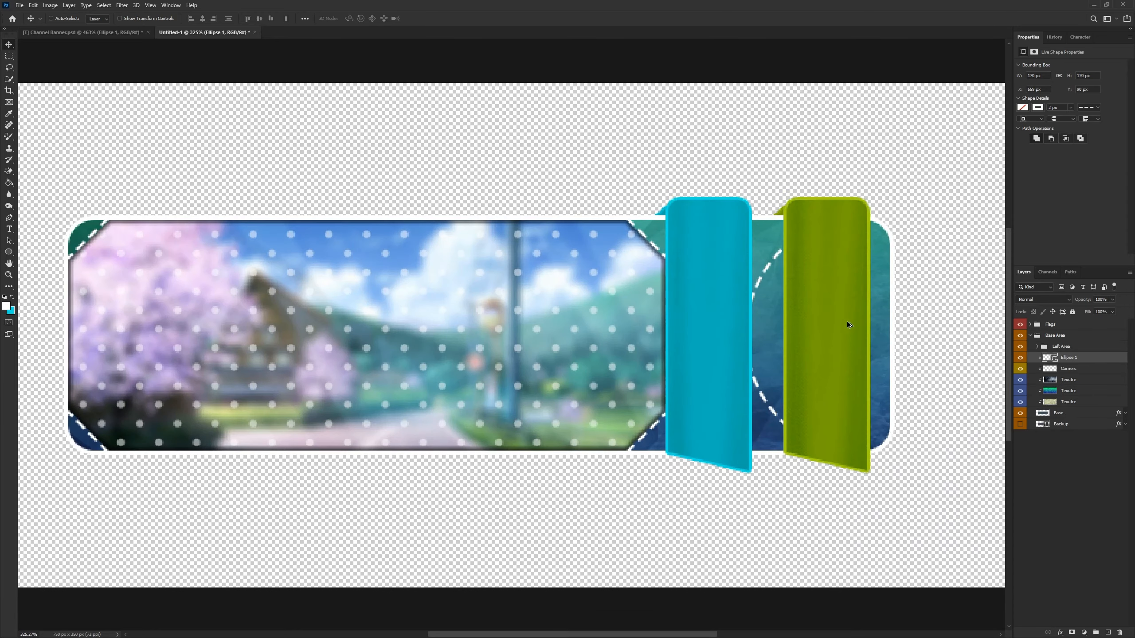
Step: On the Base layer, start a Pen path at the blue flag's edge and curve it along the upper dashed arc to behind the green flag
left_click(1063, 415)
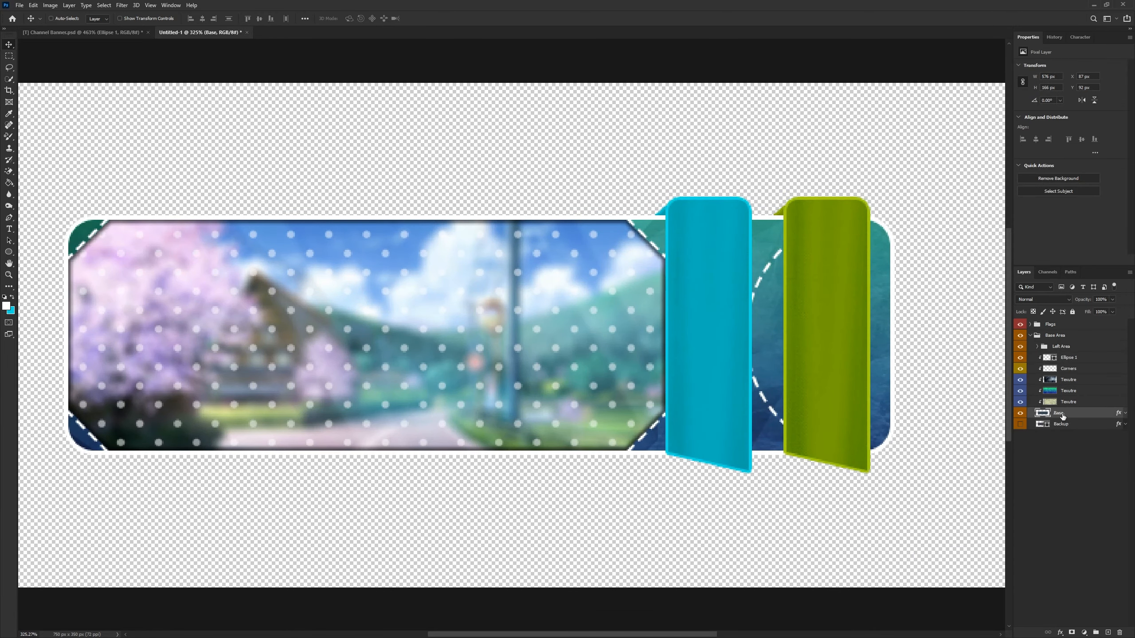
left_click(8, 217)
scroll(737, 275, "up", 2)
scroll(737, 275, "up", 6)
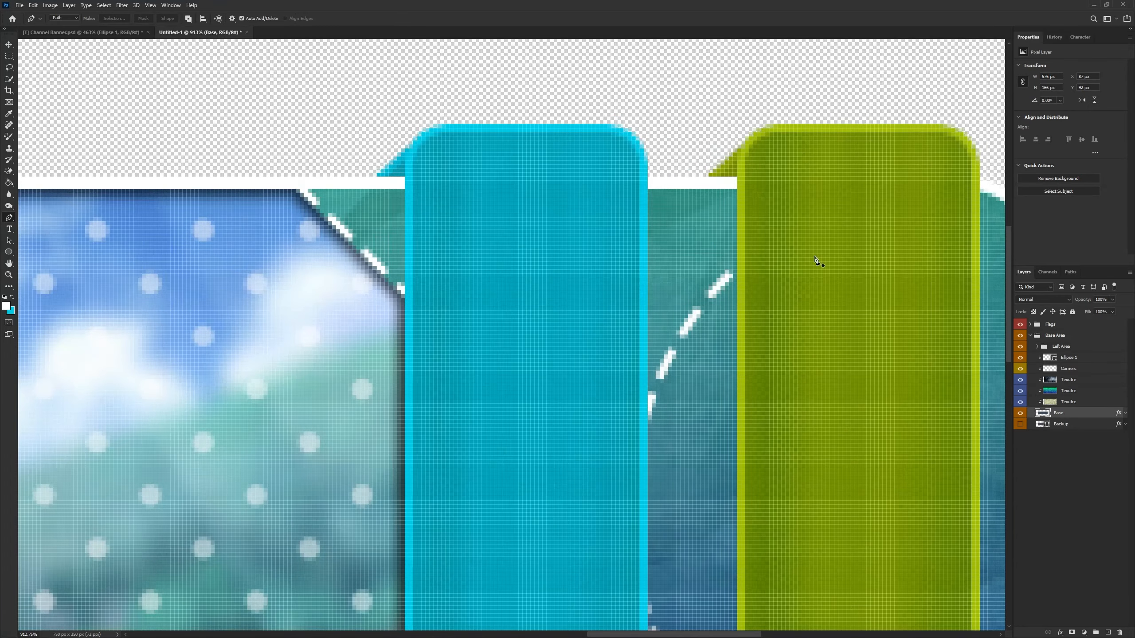
left_click(522, 511)
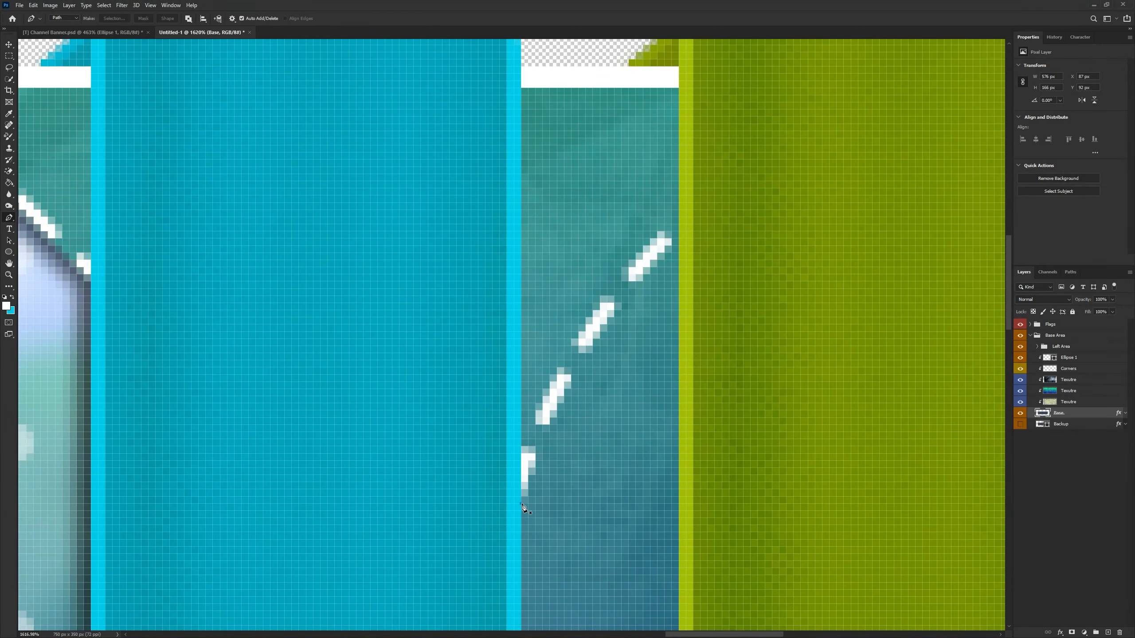
scroll(682, 251, "down", 2)
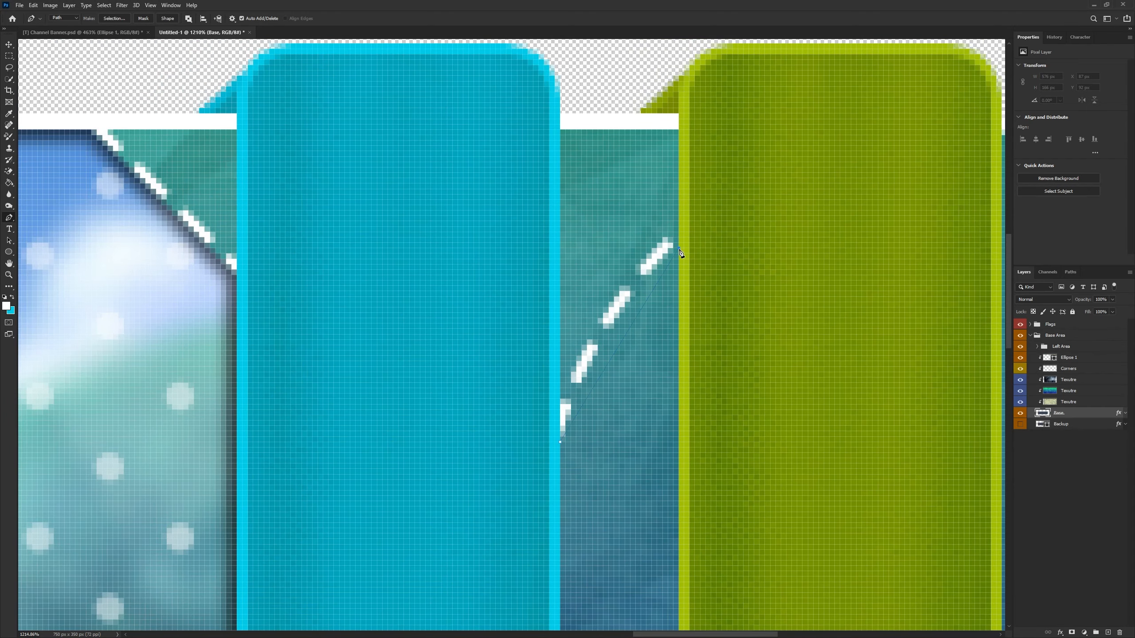
left_click_drag(734, 223, 760, 182)
Step: Continue the Pen path behind the green flag, curve it along the lower dashed arc, and close it at the blue flag's edge
scroll(678, 252, "down", 9)
scroll(688, 483, "up", 5)
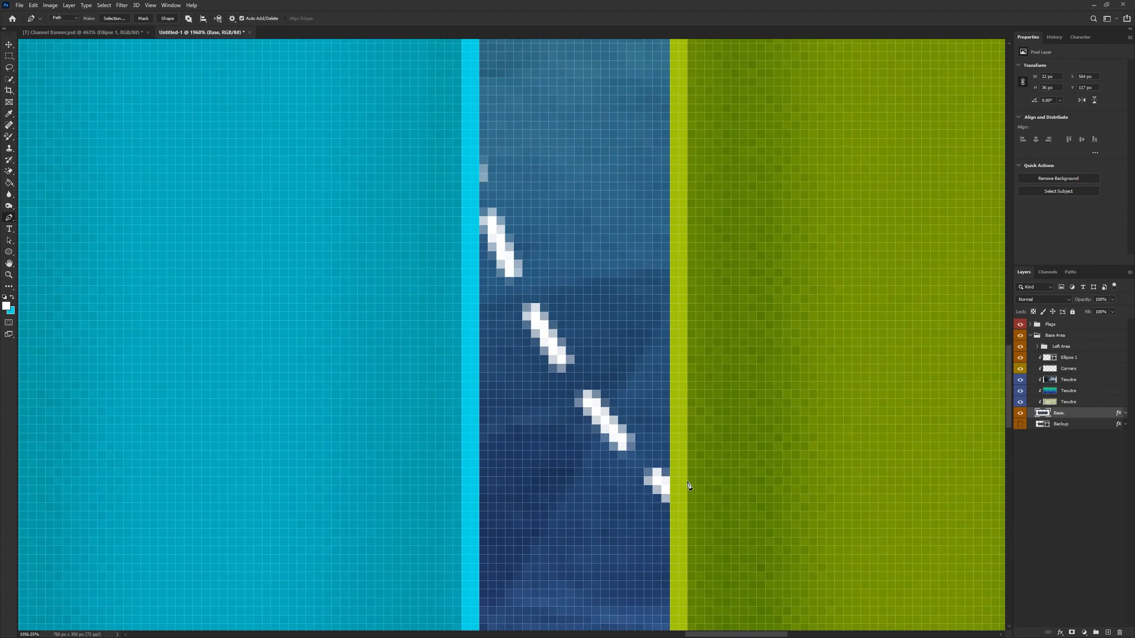
left_click(671, 471)
scroll(628, 478, "down", 5)
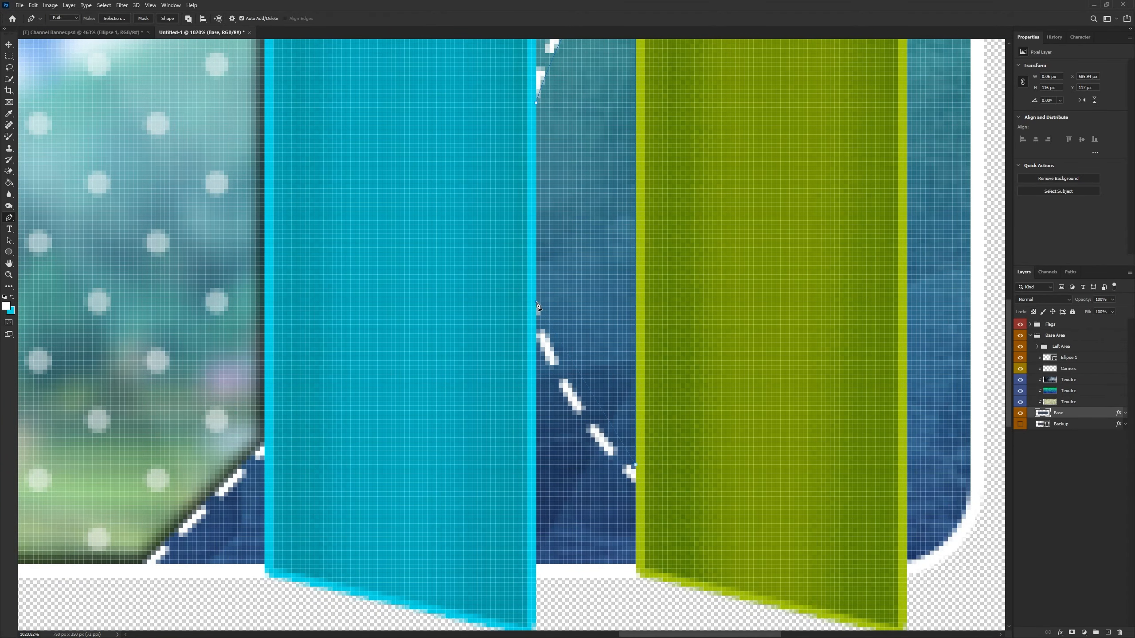
left_click_drag(536, 302, 508, 203)
scroll(536, 302, "up", 2)
scroll(502, 210, "up", 4)
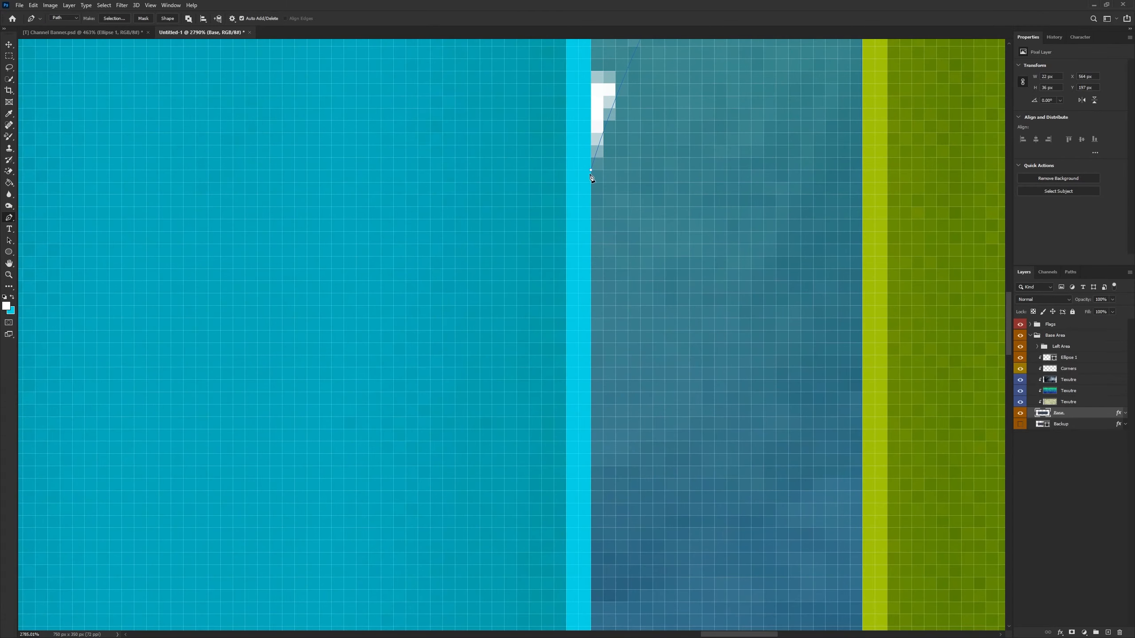
scroll(666, 269, "down", 6)
Step: Convert the closed path to a selection, copy that part of Base to a new layer, and place it above Ellipse 1
right_click(683, 244)
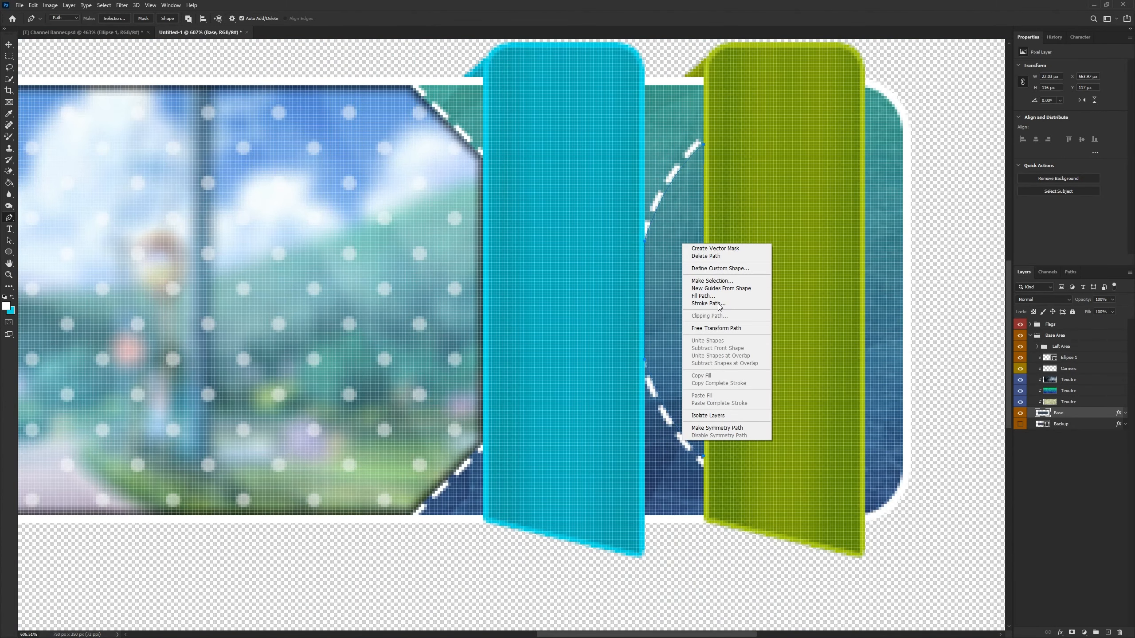
left_click(713, 281)
left_click(748, 133)
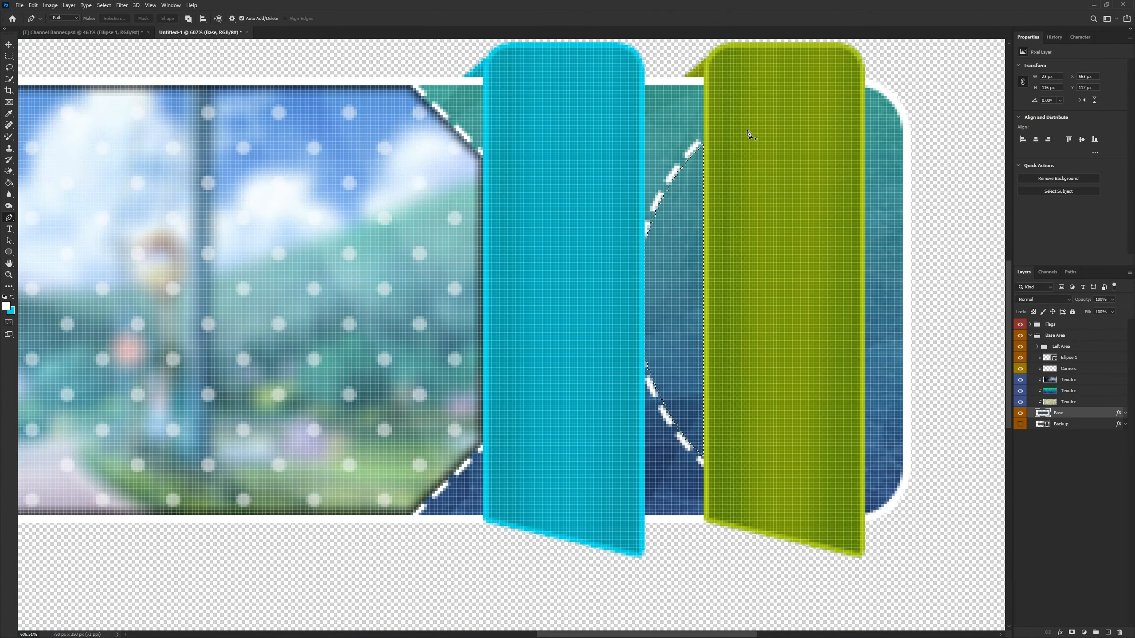
key("shift+F5")
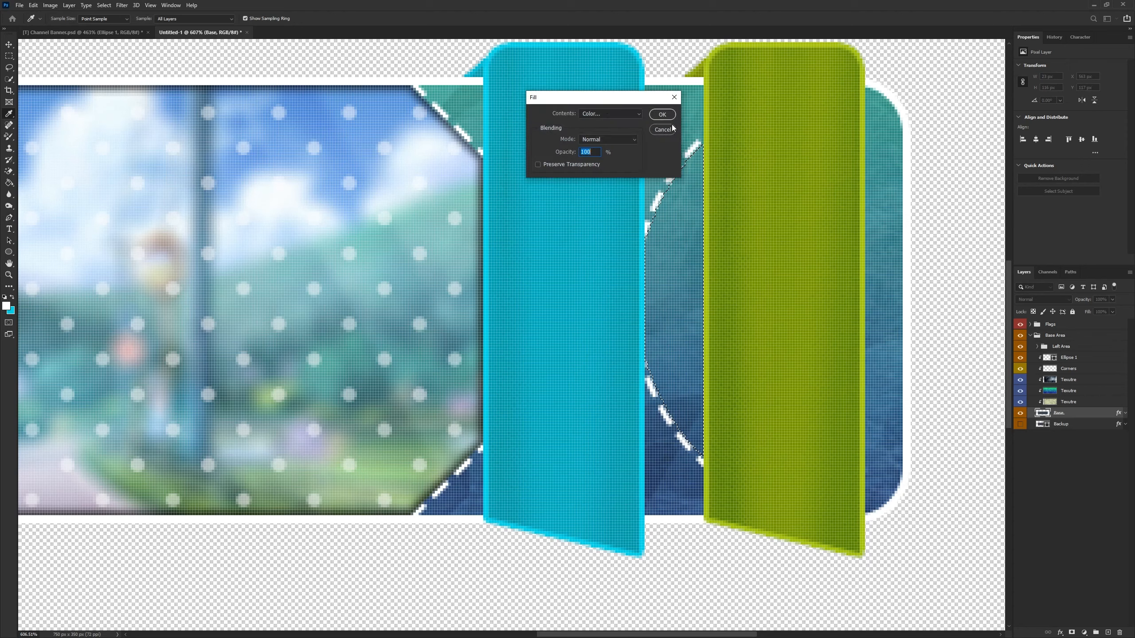
left_click(670, 130)
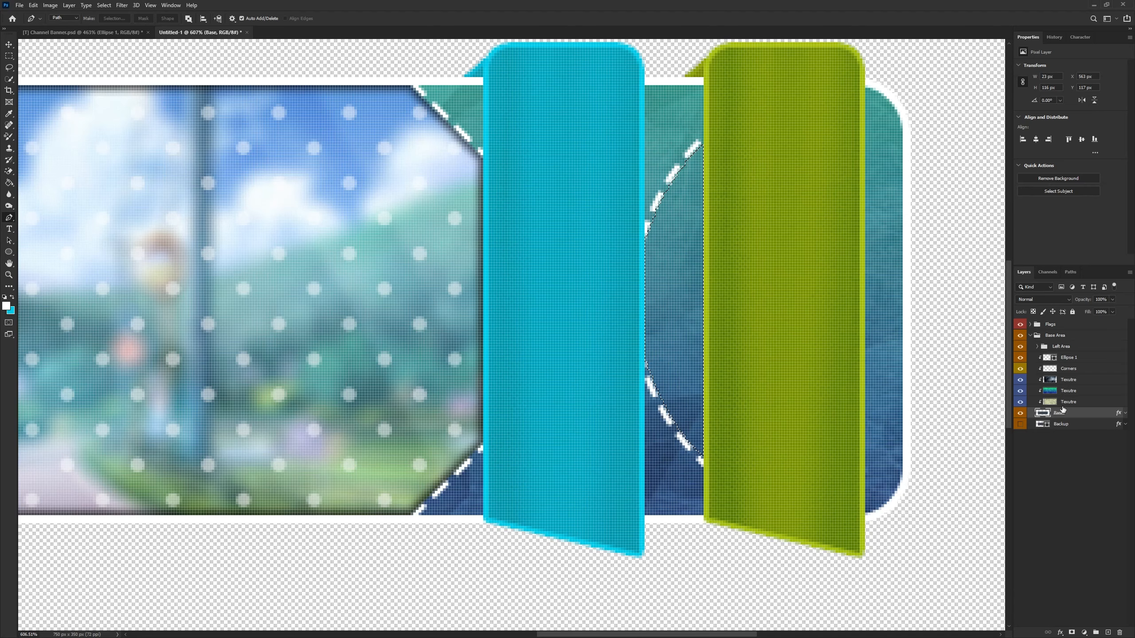
key("ctrl+j")
left_click_drag(1061, 412, 1070, 357)
Step: Clip Ellipse 1, Corners and the three Texutre layers to the main Base layer again
left_click(1065, 433)
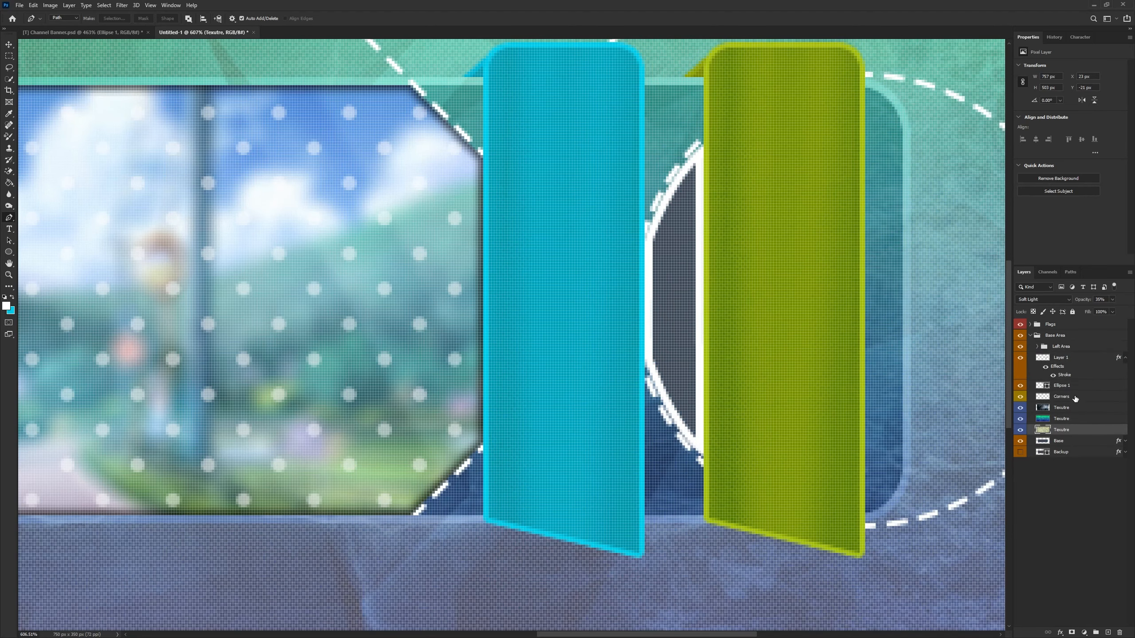
left_click(1061, 408, "shift")
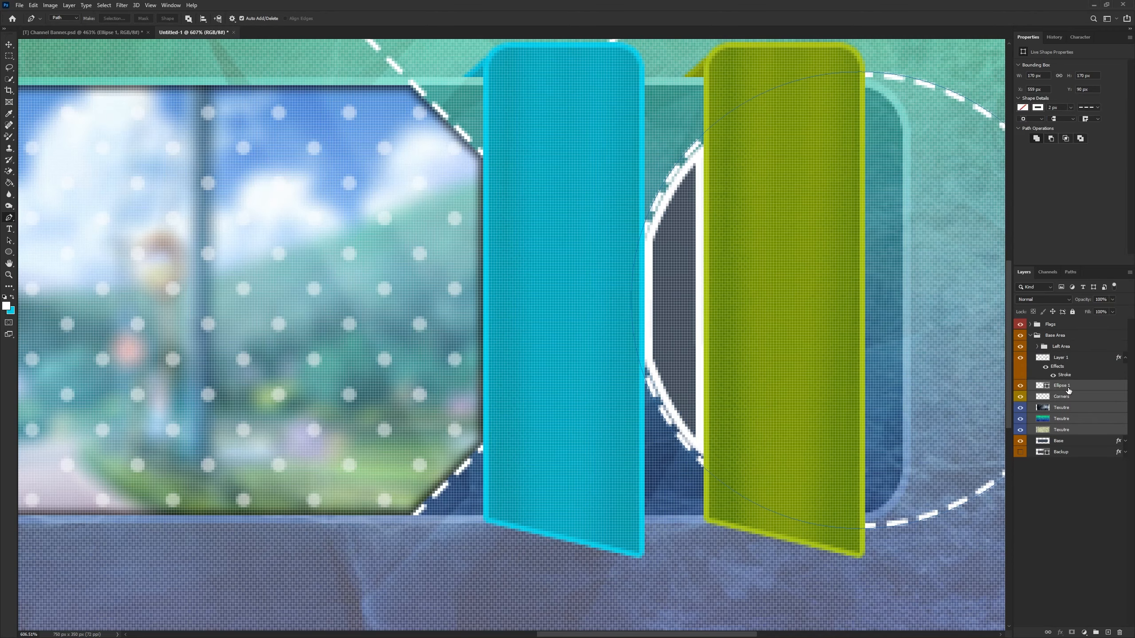
right_click(1061, 407)
left_click(1057, 183)
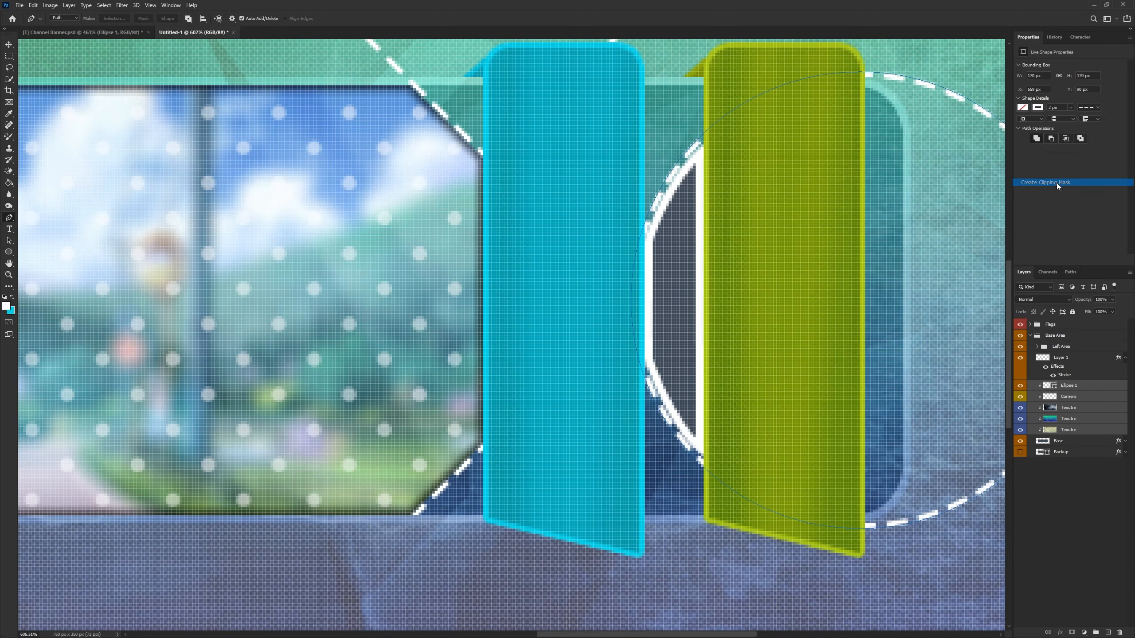
left_click(1070, 432)
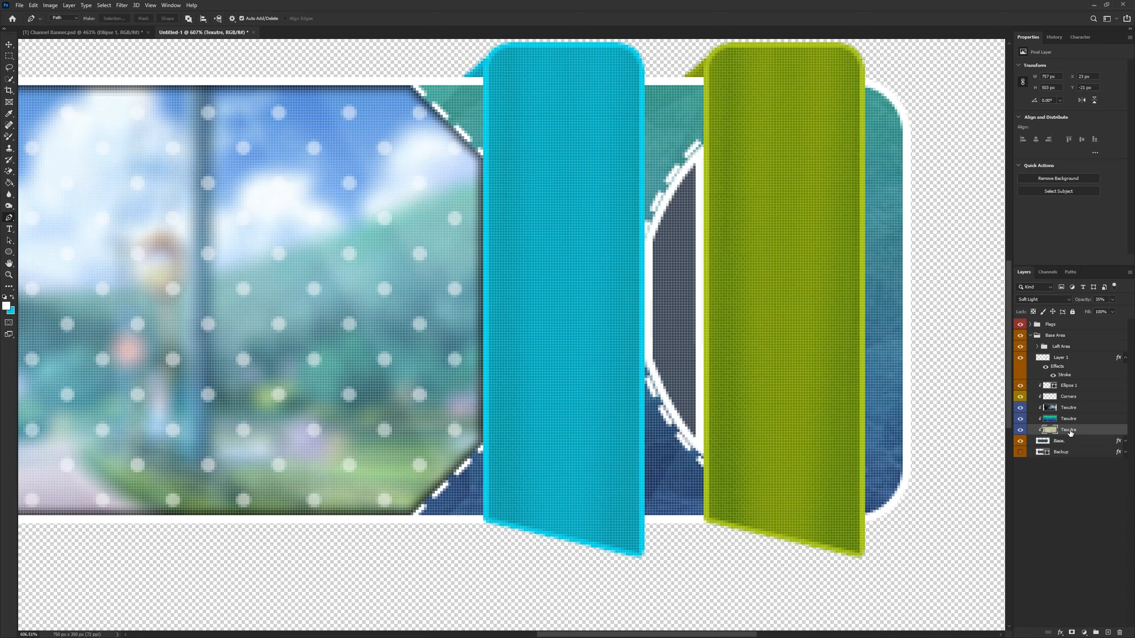
left_click(1074, 479)
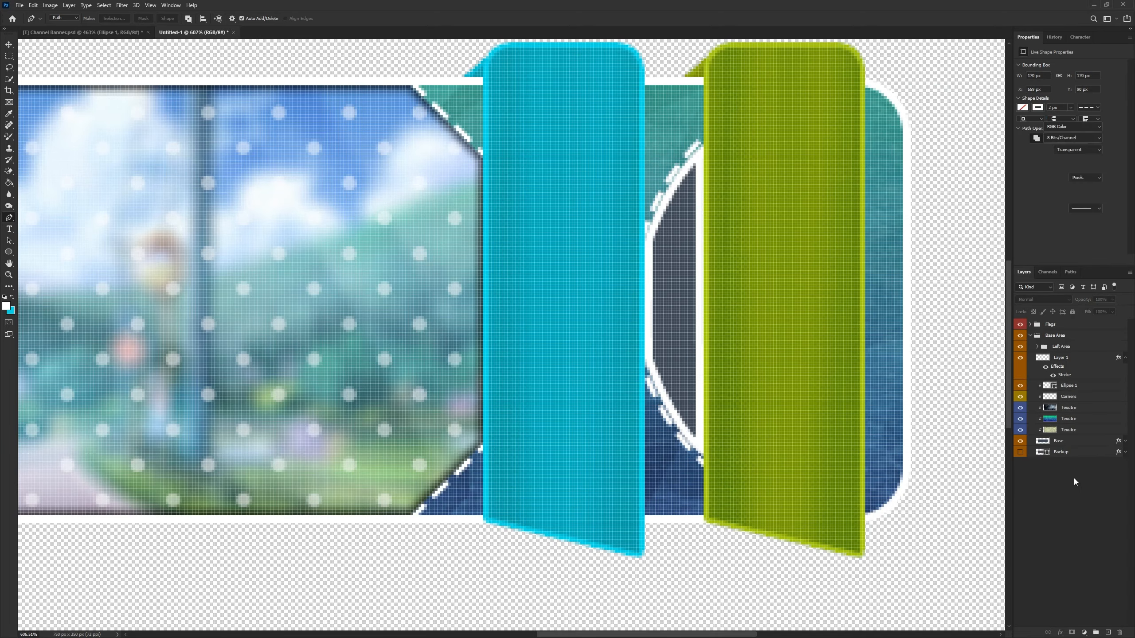
scroll(900, 460, "down", 5)
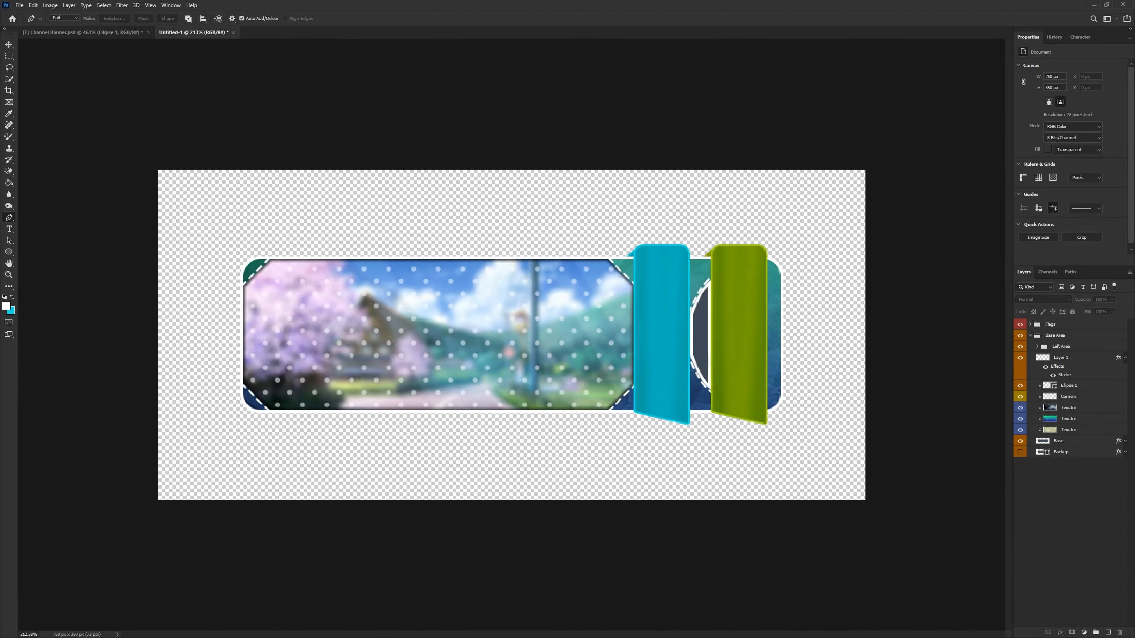
Step: Clear the layer style from the copied shape between the flags
right_click(1068, 363)
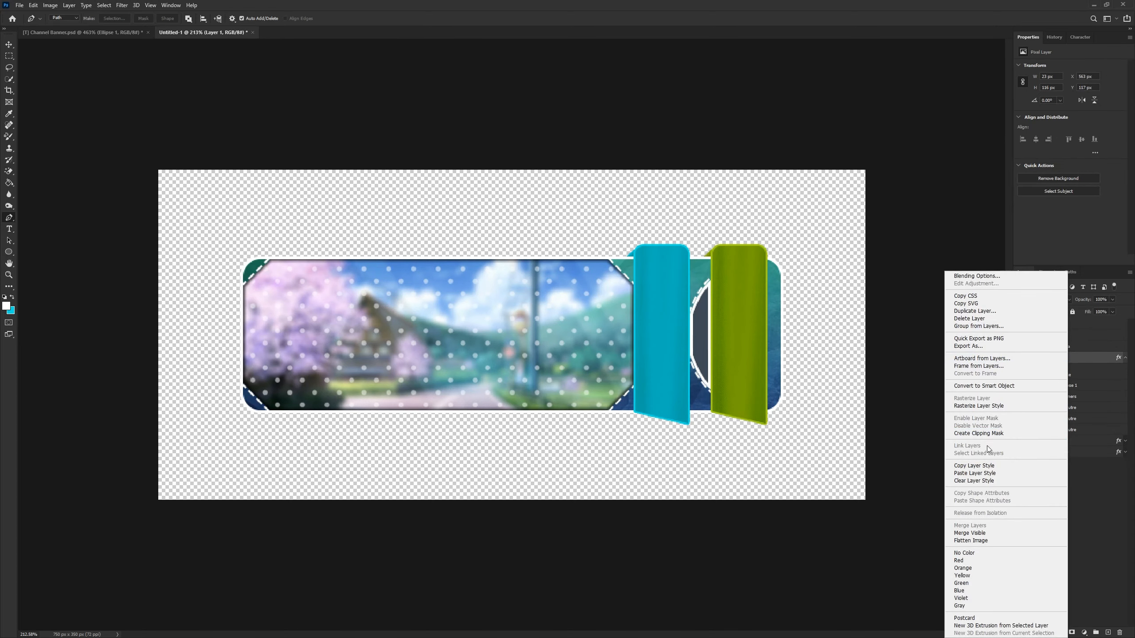
left_click(974, 481)
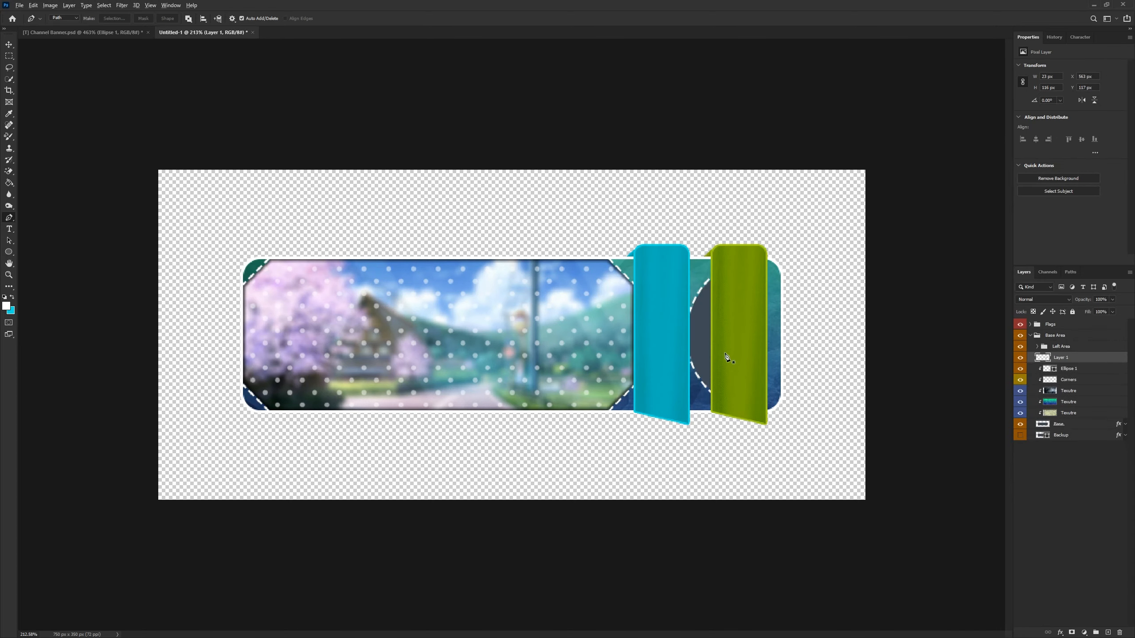
scroll(730, 367, "up", 3)
scroll(780, 365, "down", 2)
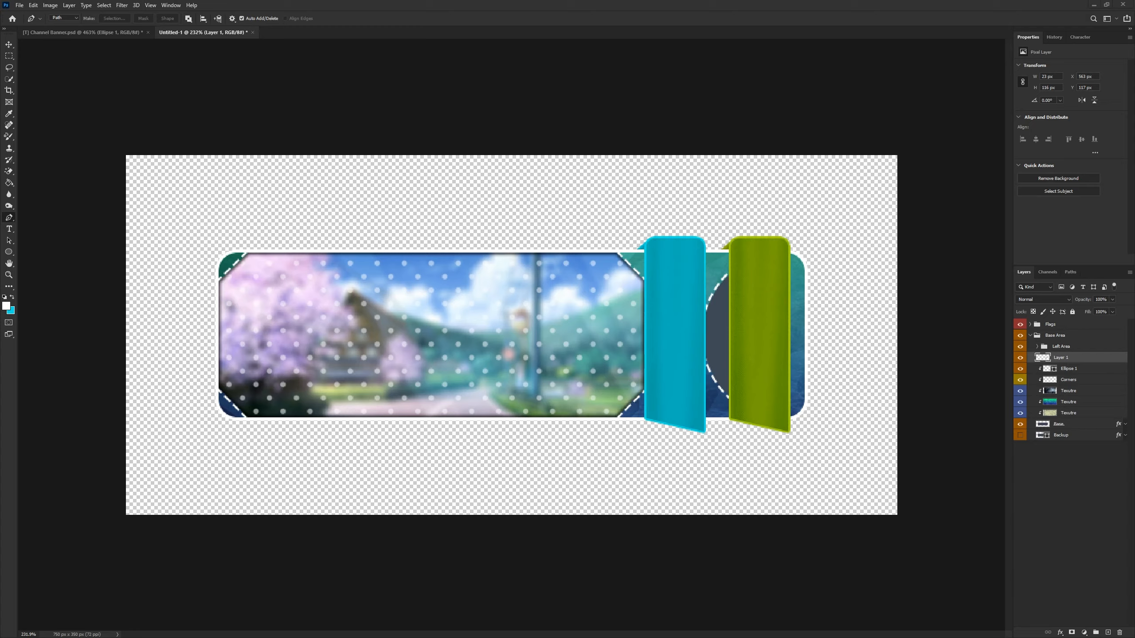
Step: Put the copied shape in a group named "Between FLags" and rename its layer "Base"
key("ctrl+g")
double_click(1060, 360)
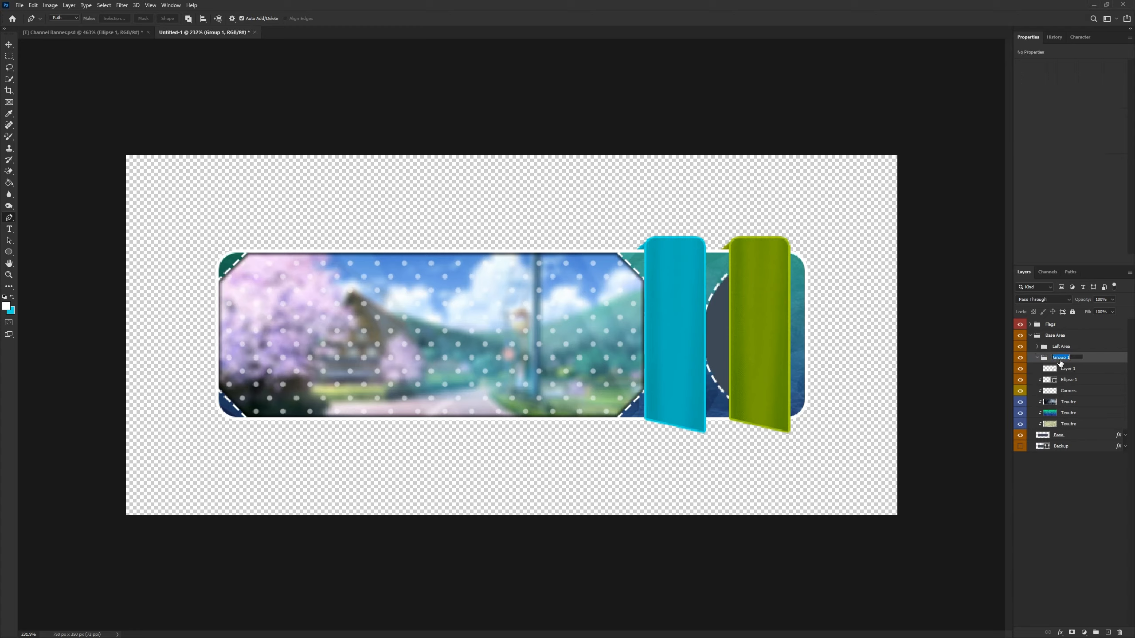
type("Right Section")
key("ctrl+a")
type("Between FLags")
key("Return")
double_click(1060, 368)
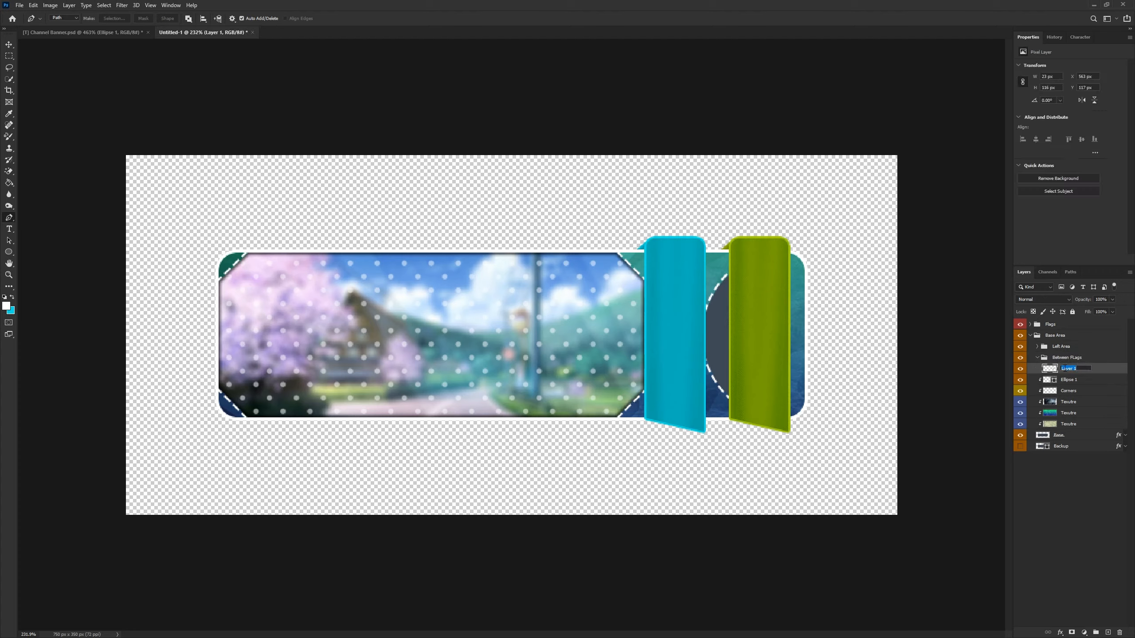
type("Base")
key("Return")
Step: Duplicate the Glass, Dots and Image layers of the Left Area group and place the copies above Base in the Between FLags group
left_click(1037, 348)
left_click(1083, 358)
left_click(1080, 380, "shift")
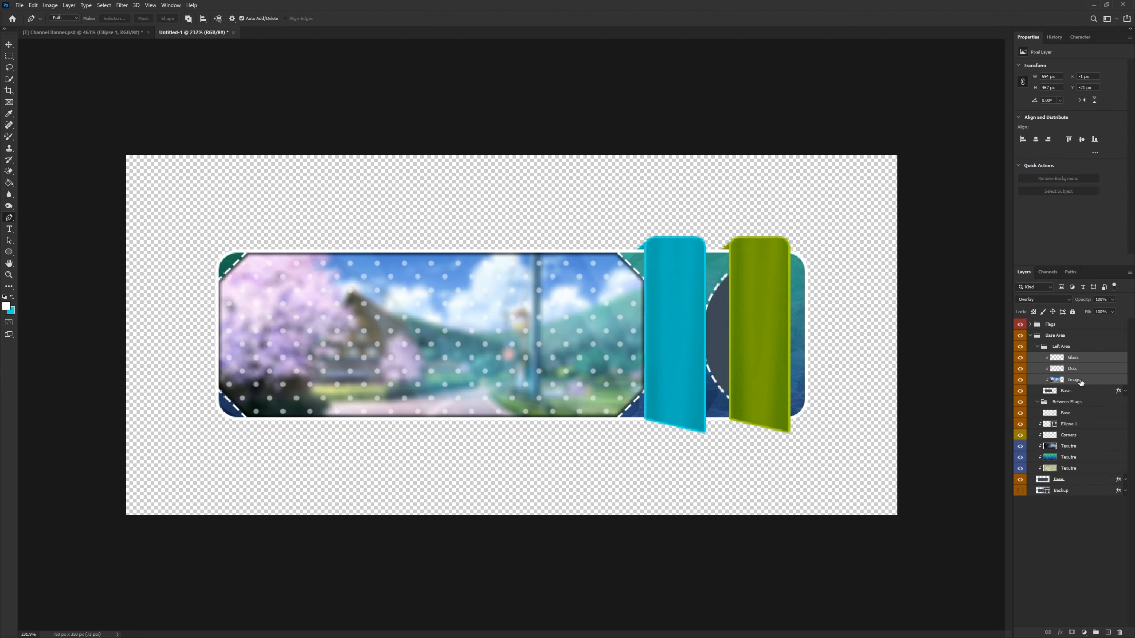
key("ctrl+j")
left_click_drag(1072, 380, 1070, 441)
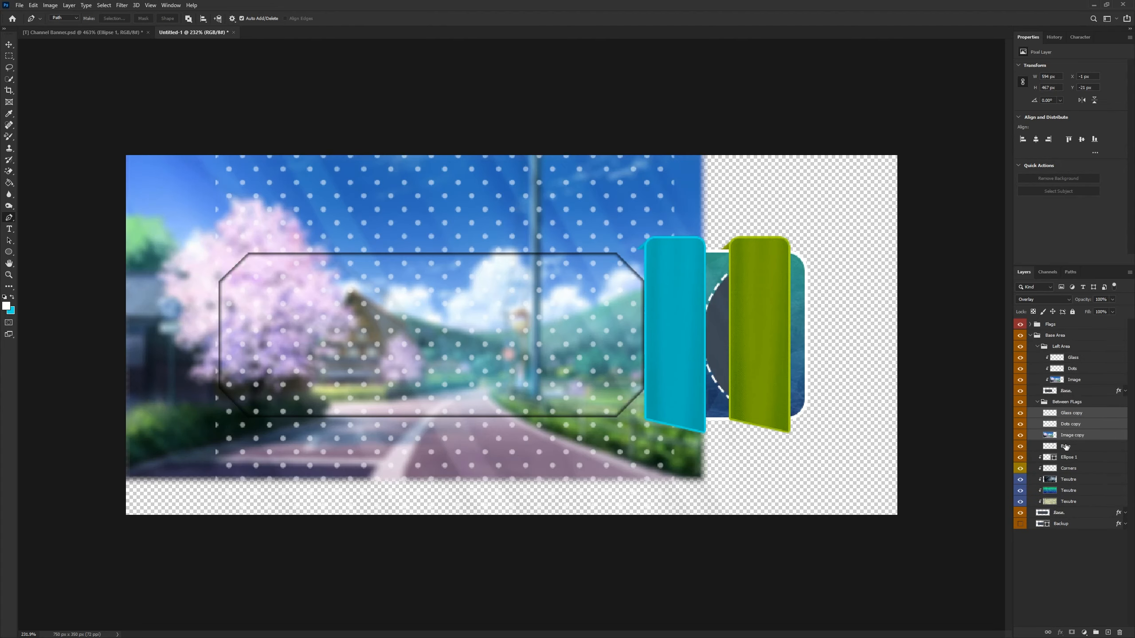
Step: Clip the Image, Dots and Glass copies to the Base layer in the Between FLags group
left_click(1070, 425)
left_click(1070, 429, "alt")
left_click(1070, 429, "alt")
left_click(1070, 418, "alt")
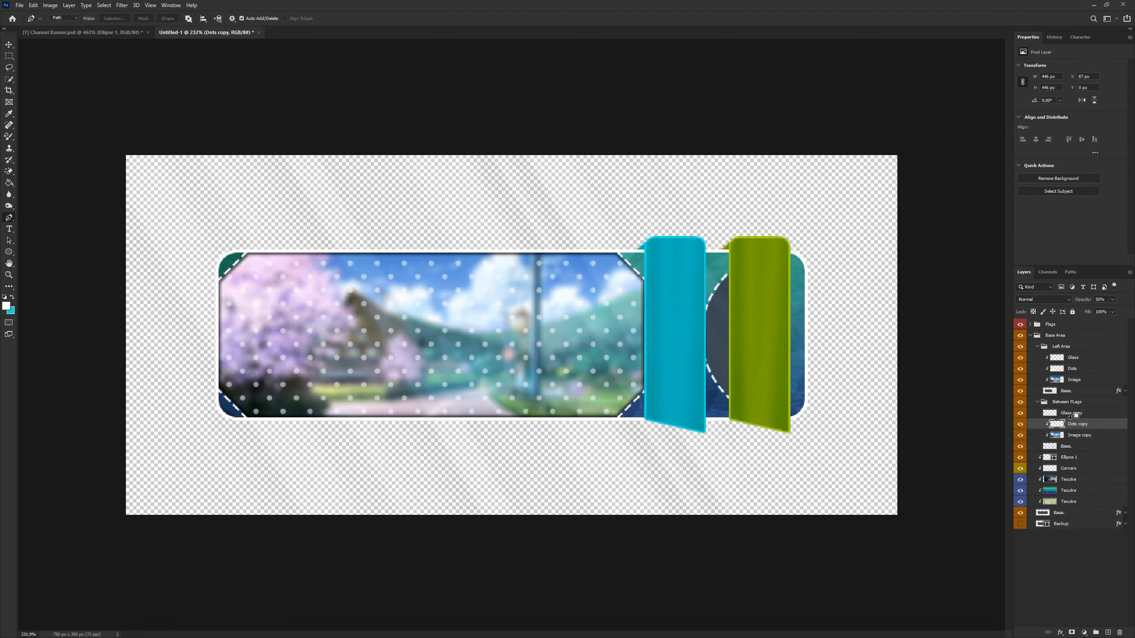
Step: Move the Glass, Dots and Image copies together to the right so the artwork fills the shape between the flags
left_click(1080, 435)
left_click(1079, 413, "shift")
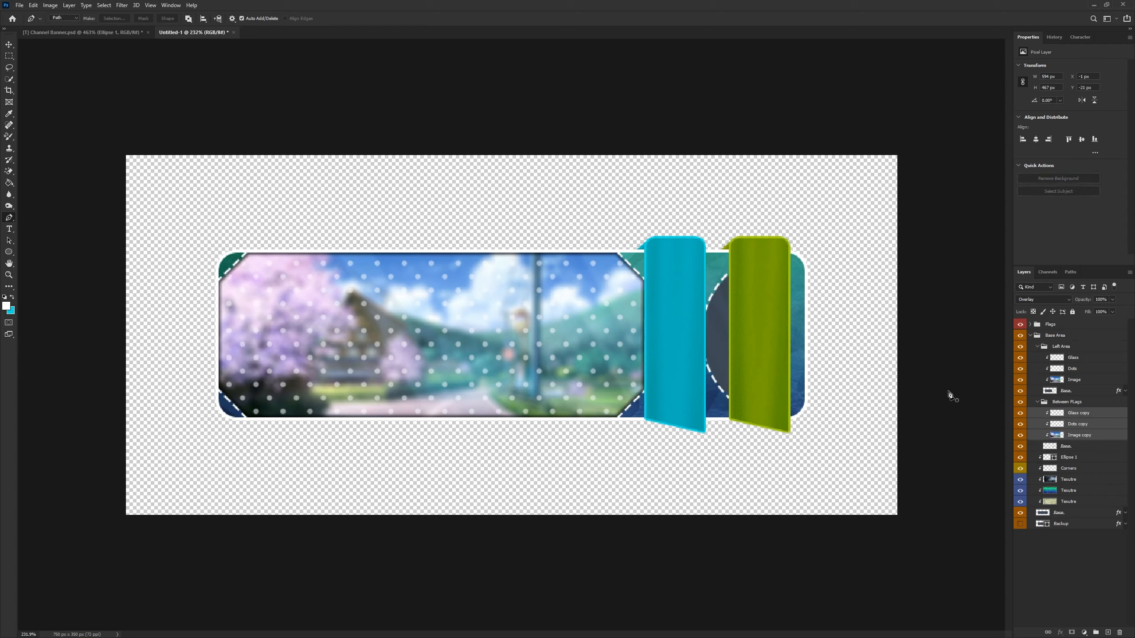
left_click(9, 44)
left_click_drag(511, 321, 629, 322)
scroll(666, 400, "down", 3)
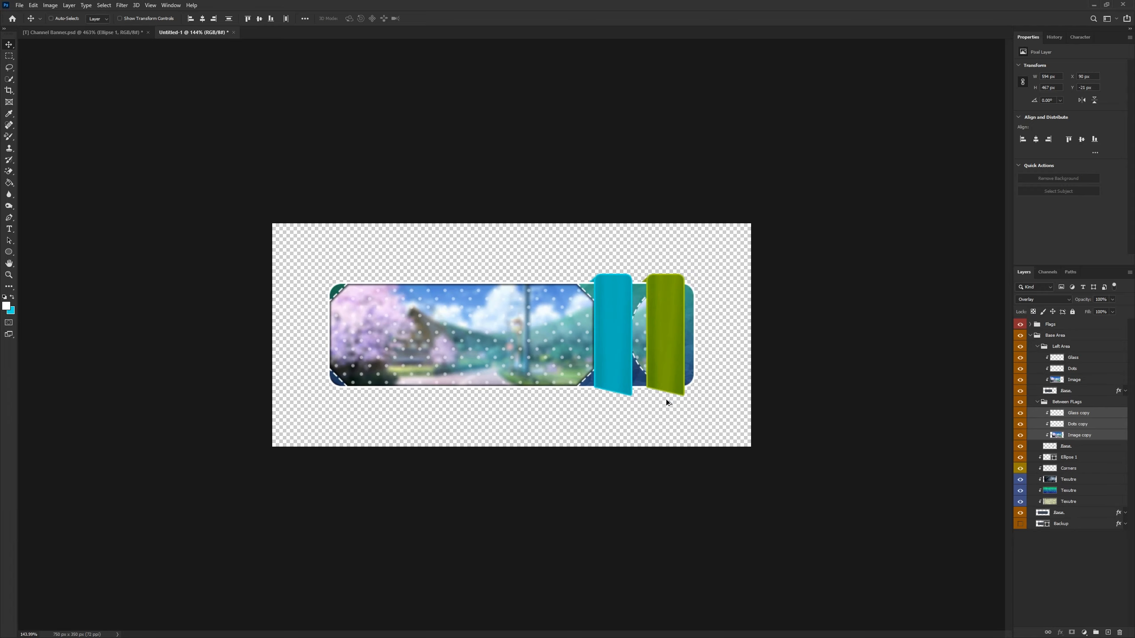
Step: Copy the layer style of the Left Area's Base layer onto the Base layer in the Between FLags group
left_click(1078, 395)
right_click(1074, 396)
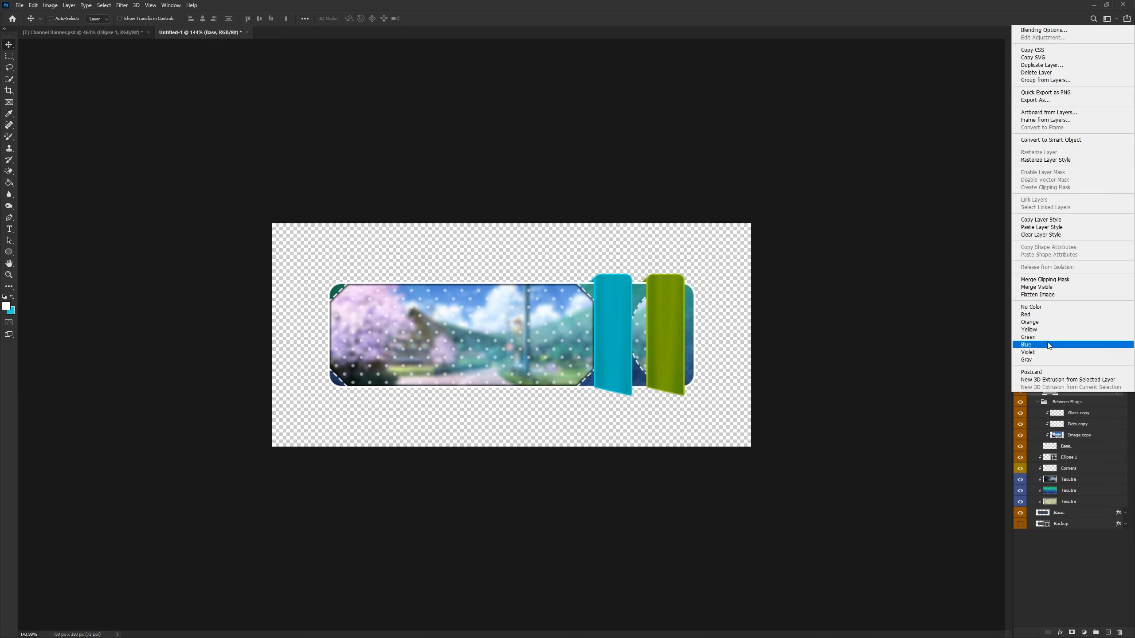
left_click(1041, 234)
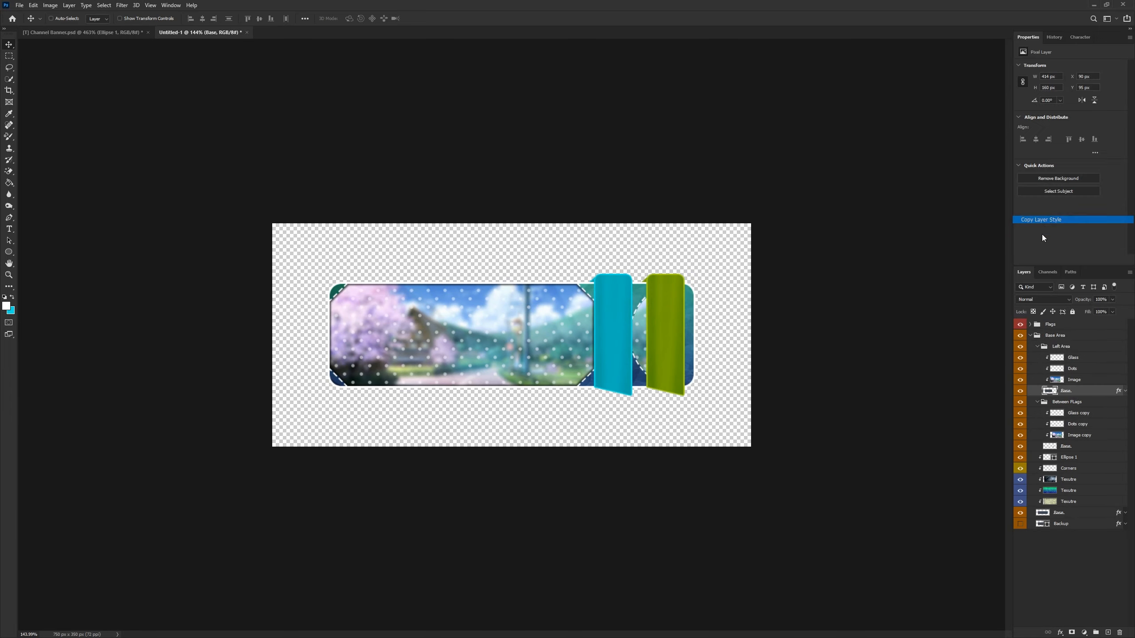
right_click(1072, 444)
left_click(1042, 280)
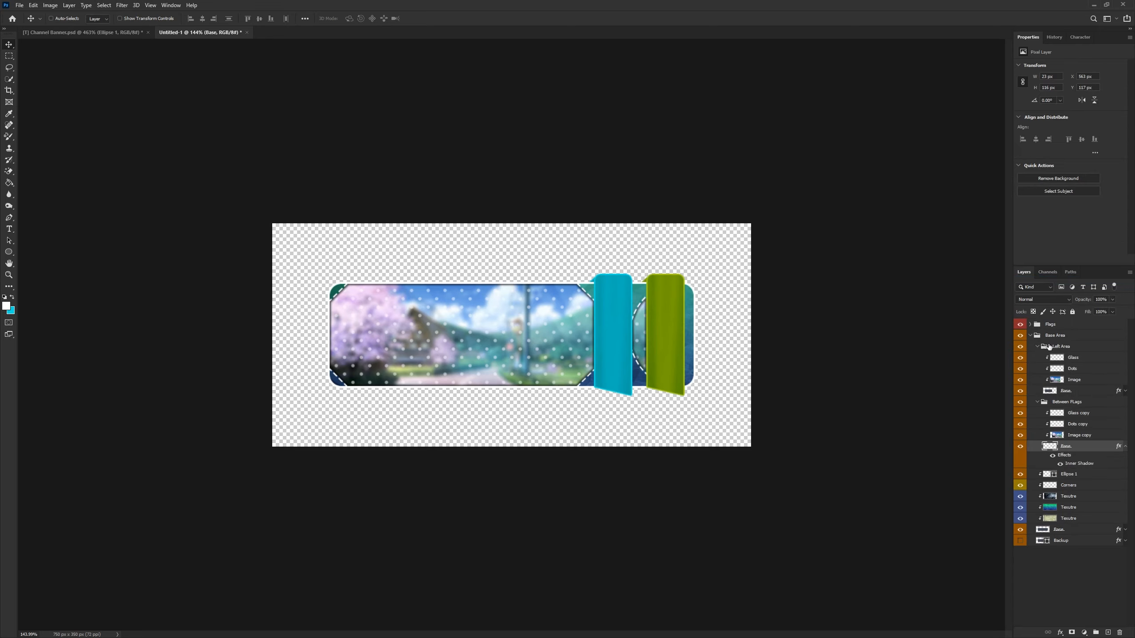
scroll(643, 343, "up", 4)
scroll(644, 342, "down", 4)
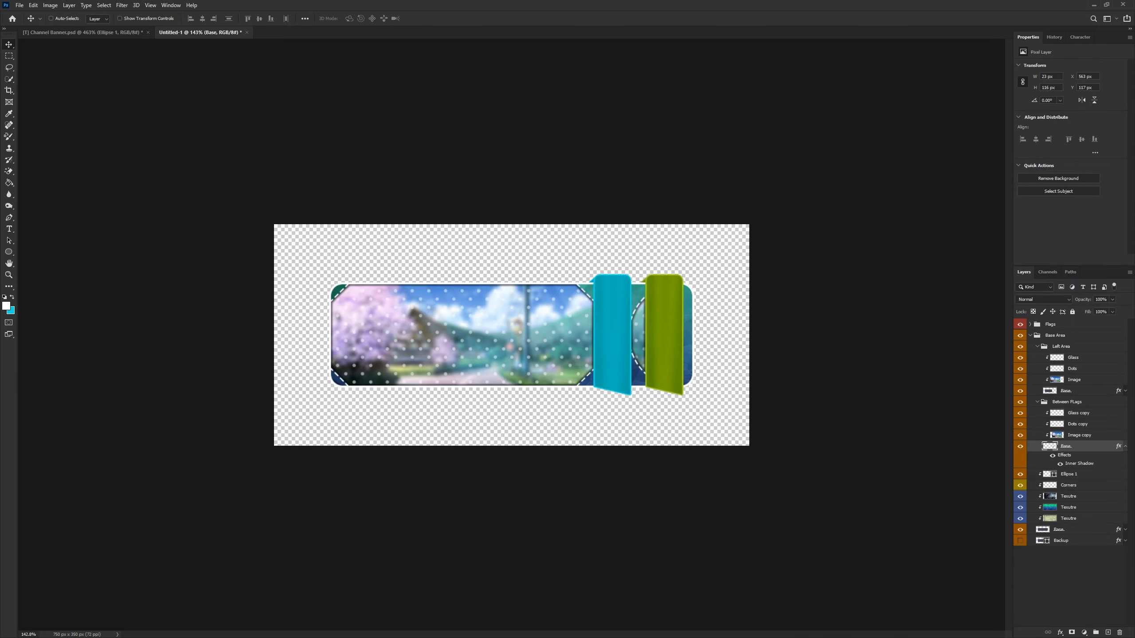
Step: Collapse the Between FLags and Left Area groups
left_click(1038, 403)
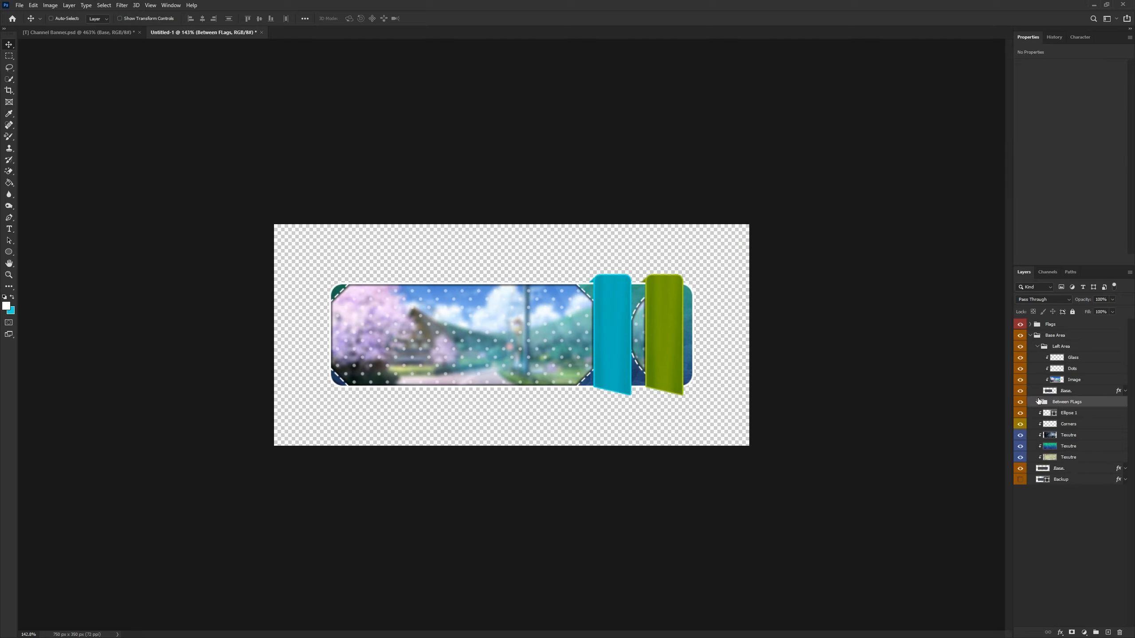
left_click(1036, 349)
left_click(1036, 348)
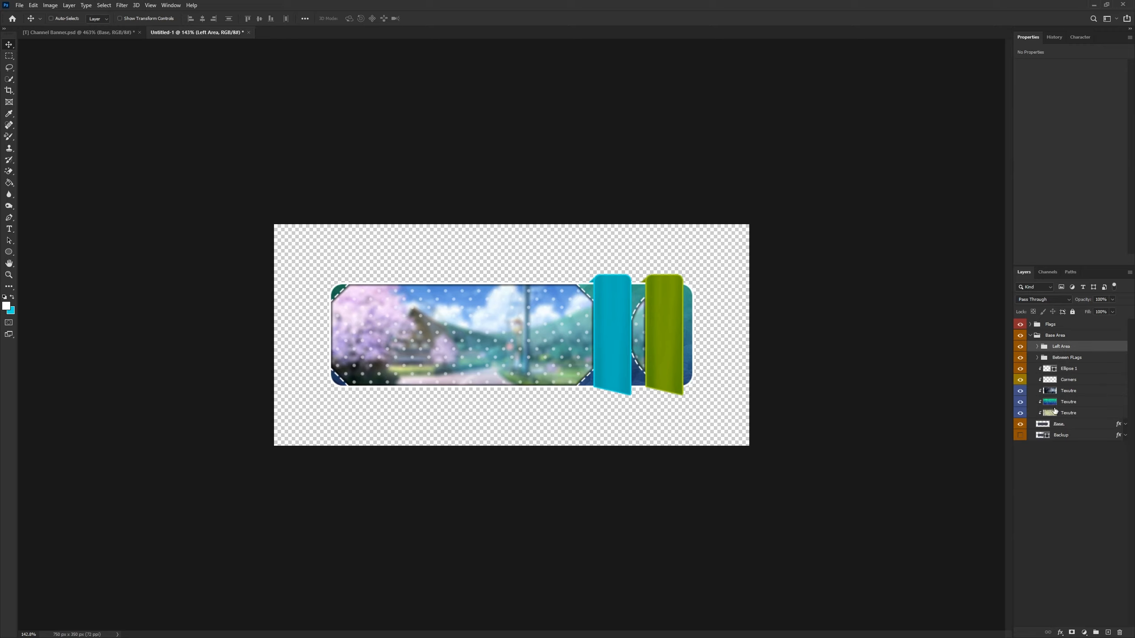
Step: Add a checkered Pattern Overlay to the main Base layer with Overlay blend mode, 10% opacity and 100% scale
left_click(1060, 426)
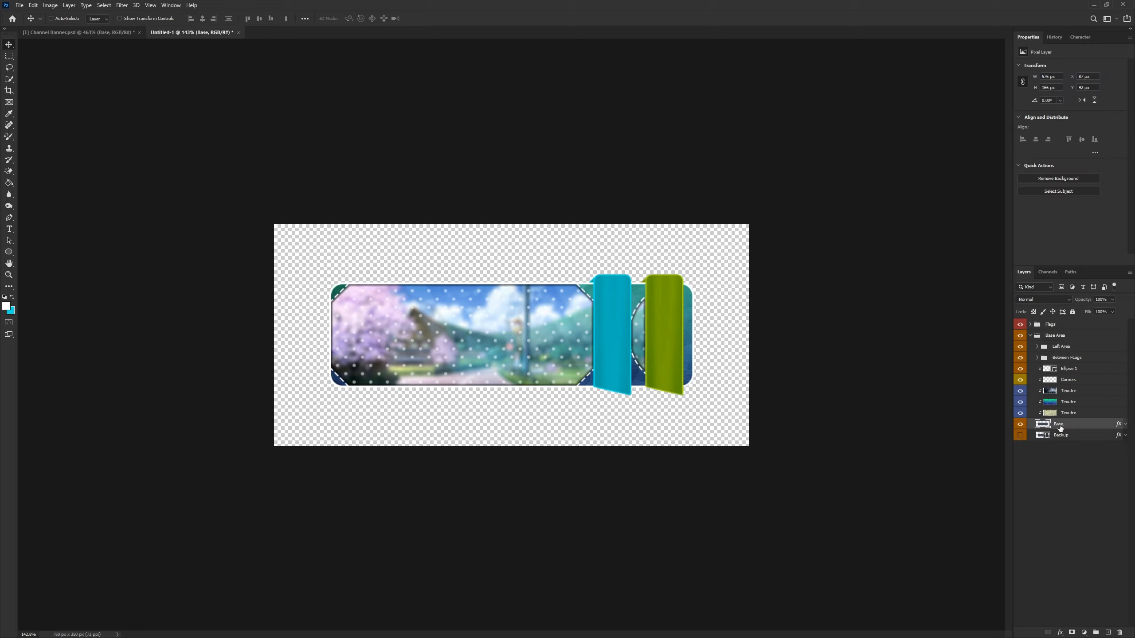
right_click(1062, 430)
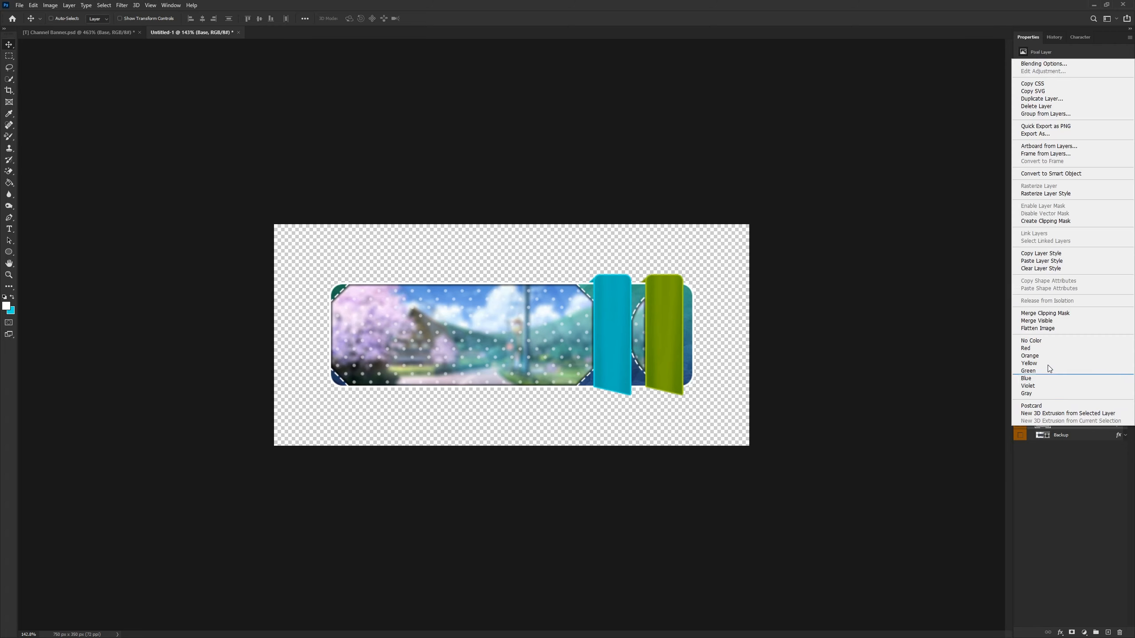
left_click(1039, 65)
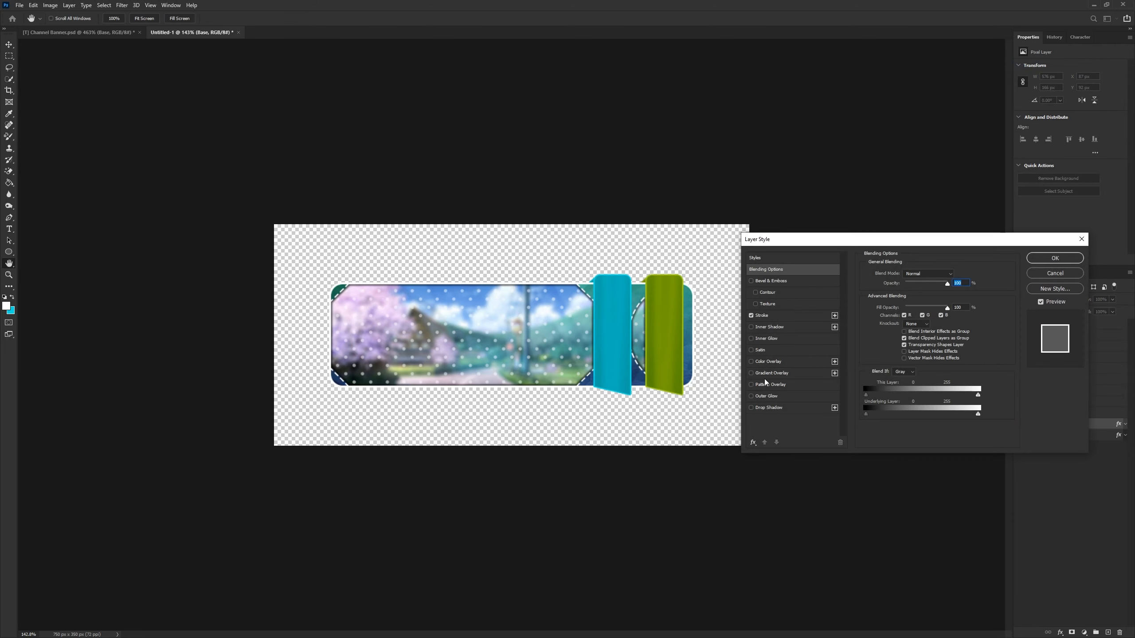
left_click(771, 386)
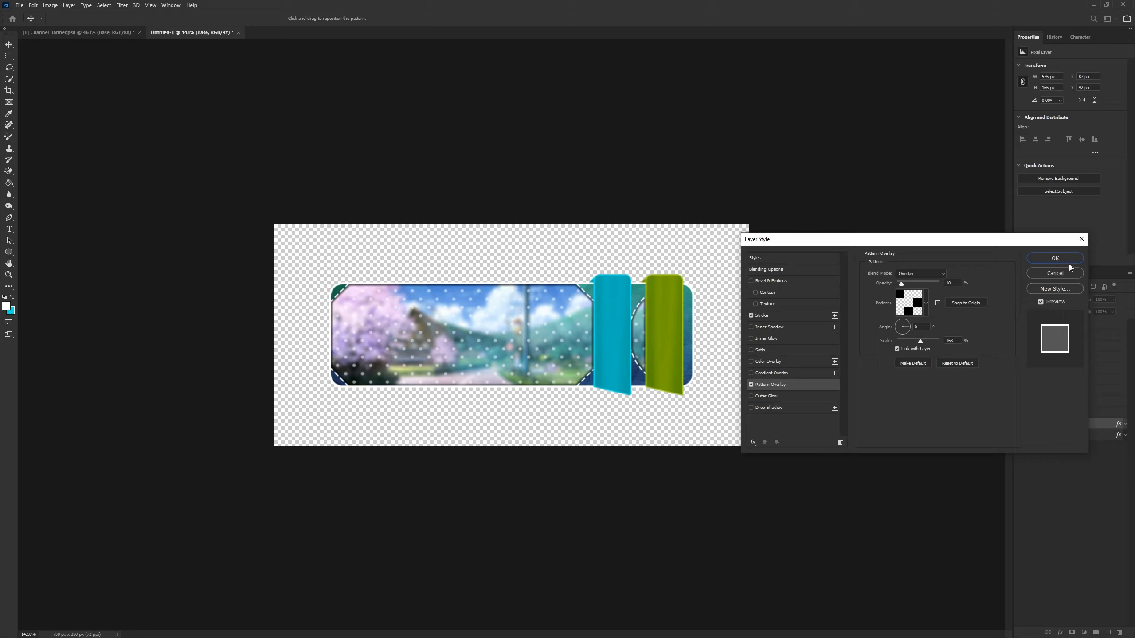
left_click(1055, 258)
key("ctrl+plus")
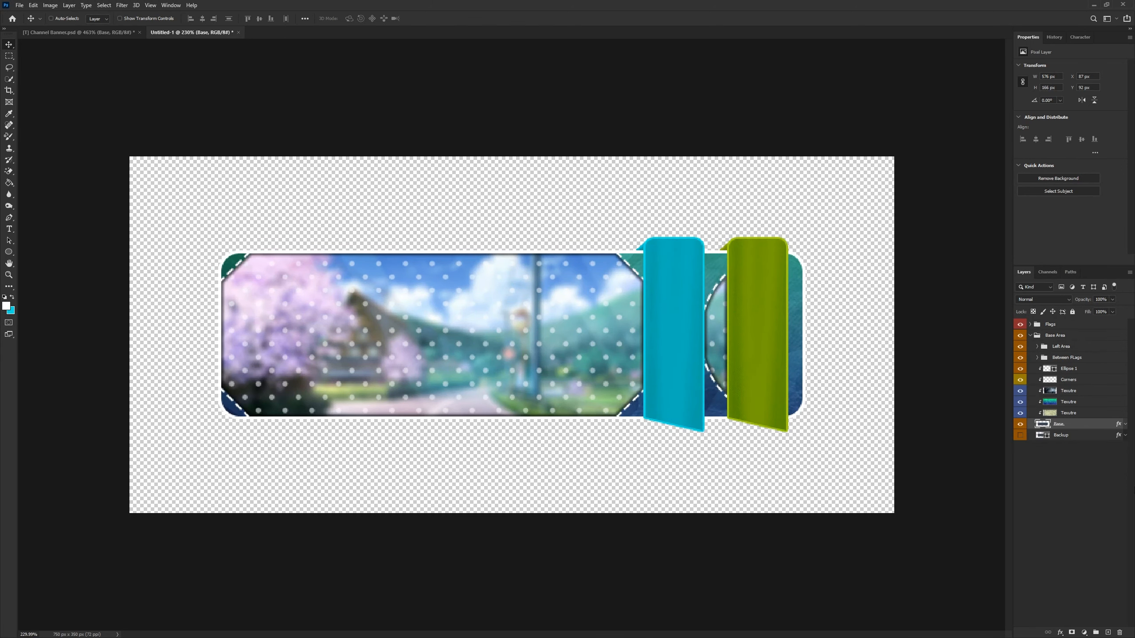
left_click(1069, 469)
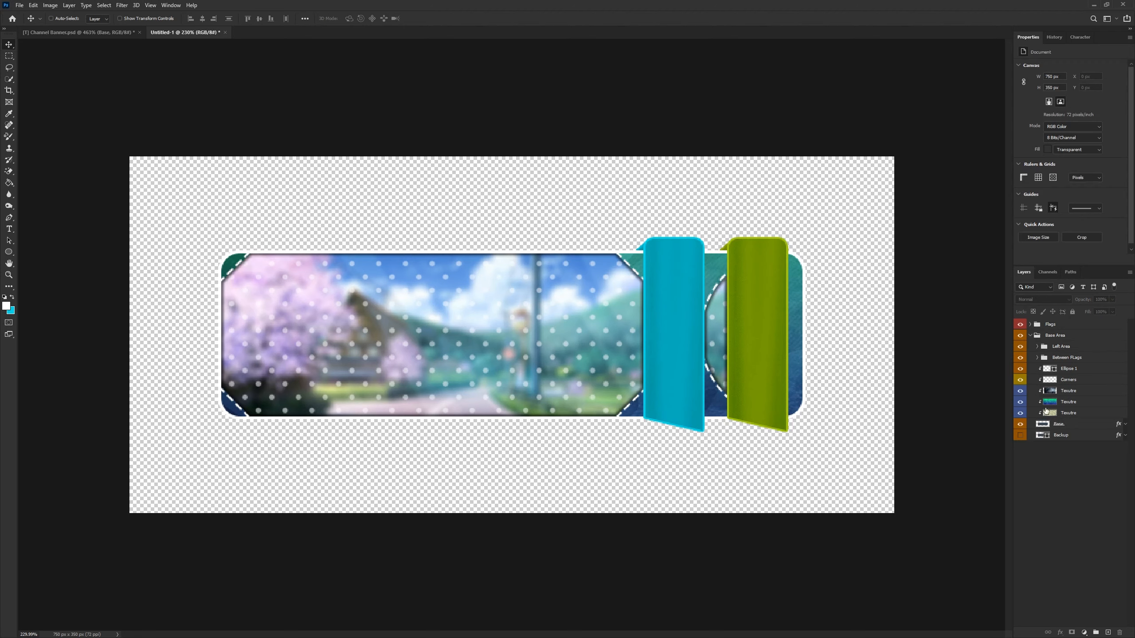
Step: Collapse the Base Area group and add a new layer inside its own group above Flags
left_click(1031, 336)
left_click(1051, 325)
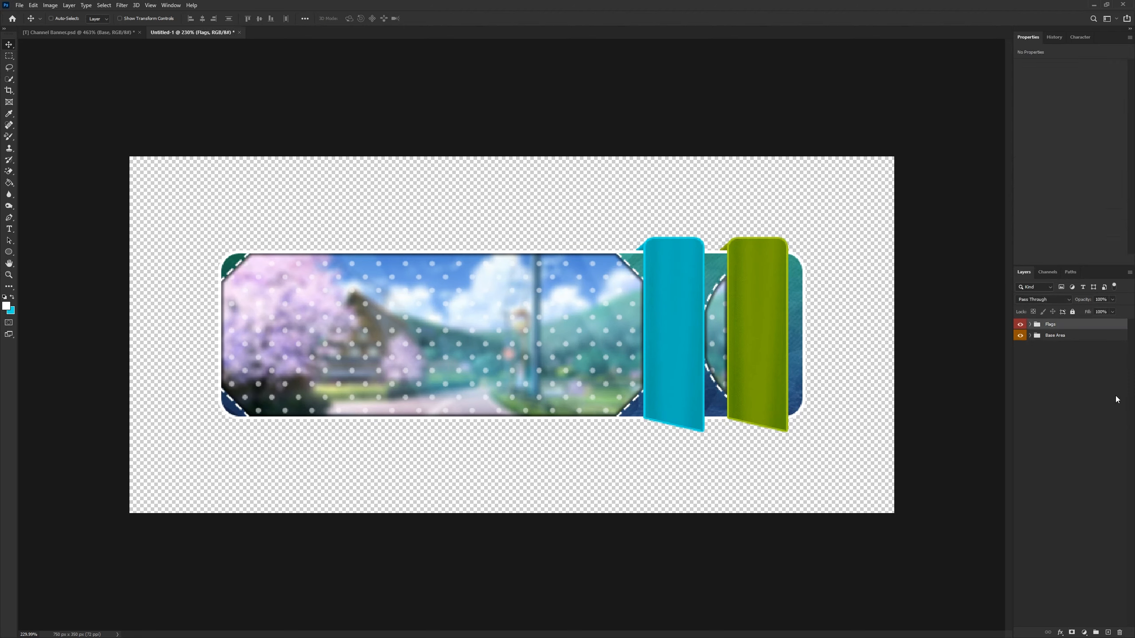
left_click(1109, 632)
key("ctrl+g")
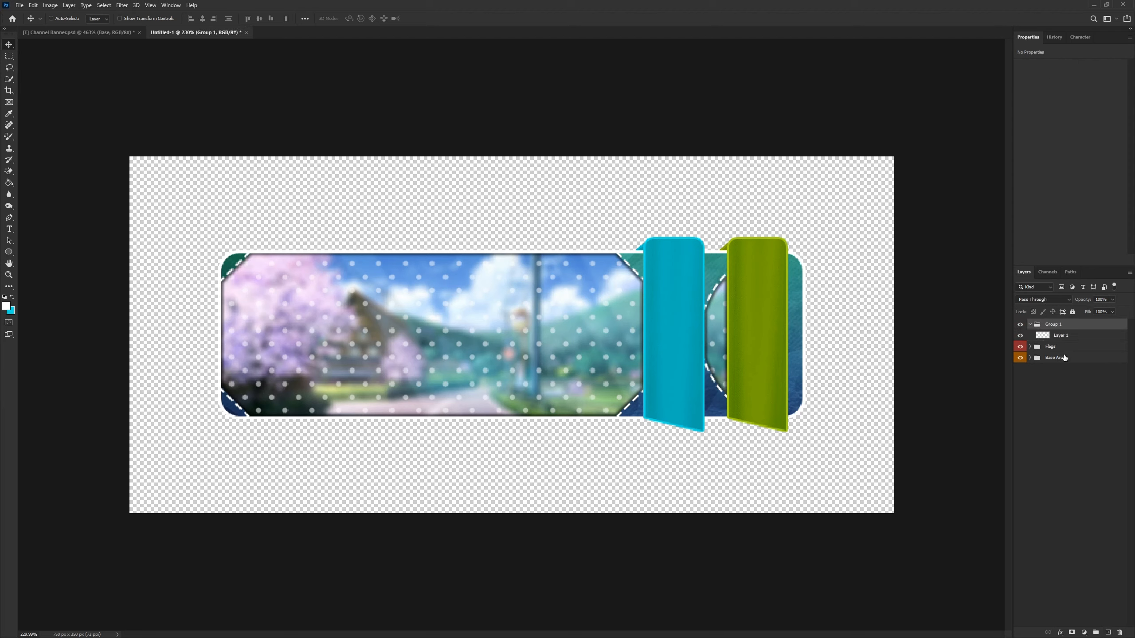
Step: Rename the new group Text Layers and give it a violet colour label
double_click(1054, 324)
type("Text Layers")
key("Return")
right_click(1017, 320)
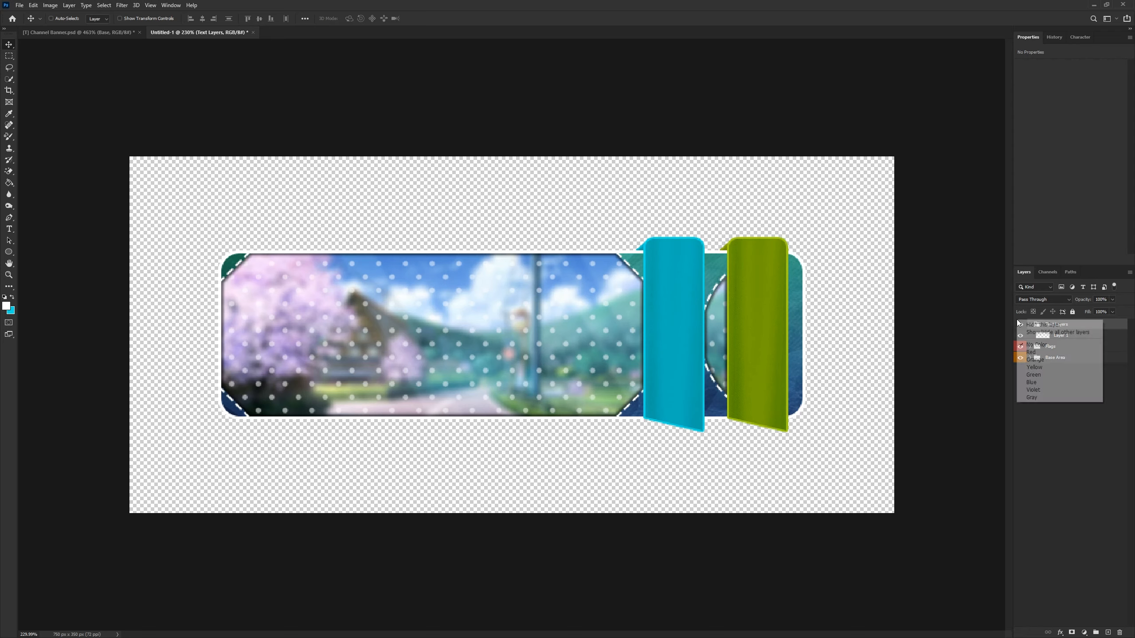
left_click(1033, 389)
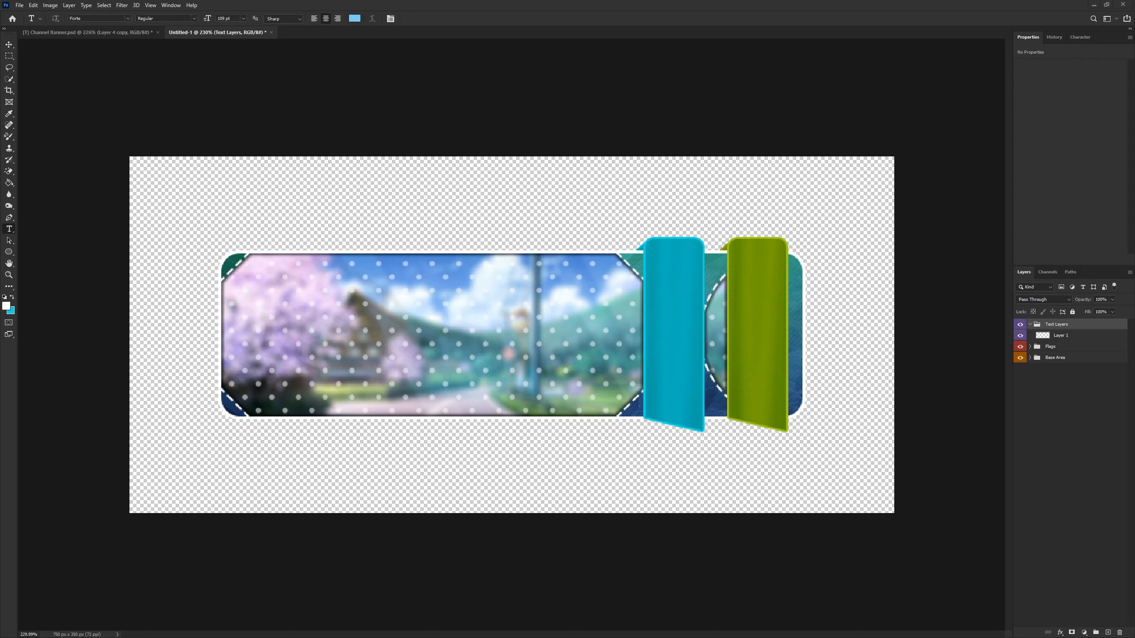
Step: Add the text "Rules" on the new layer in Regular style, 109 pt, coloured light blue #7bd0ec
left_click(1071, 336)
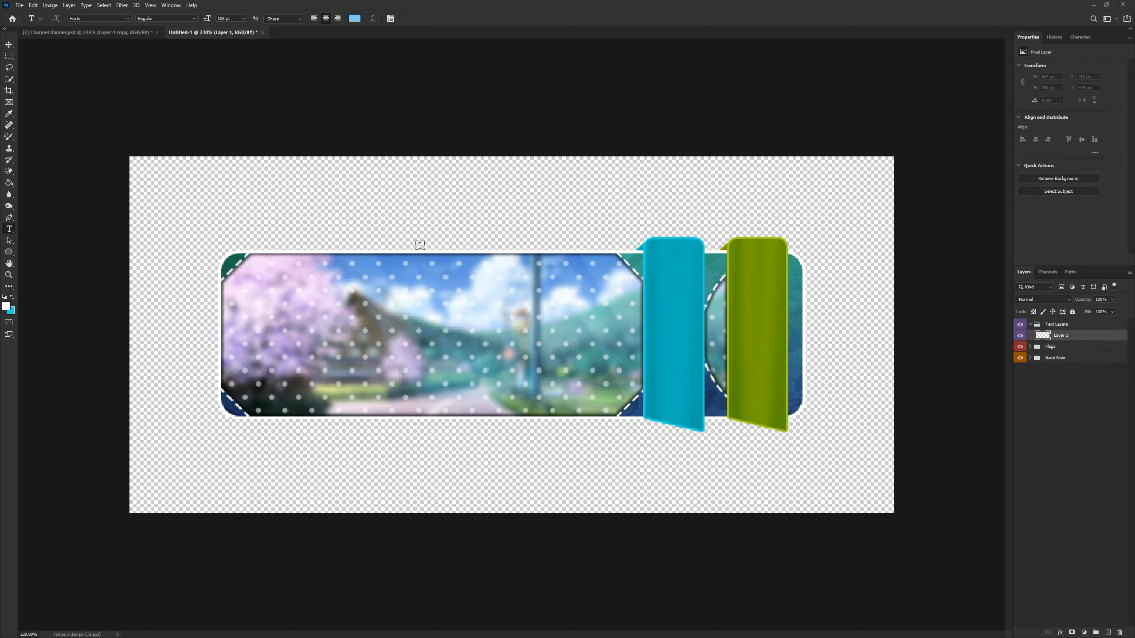
left_click(325, 336)
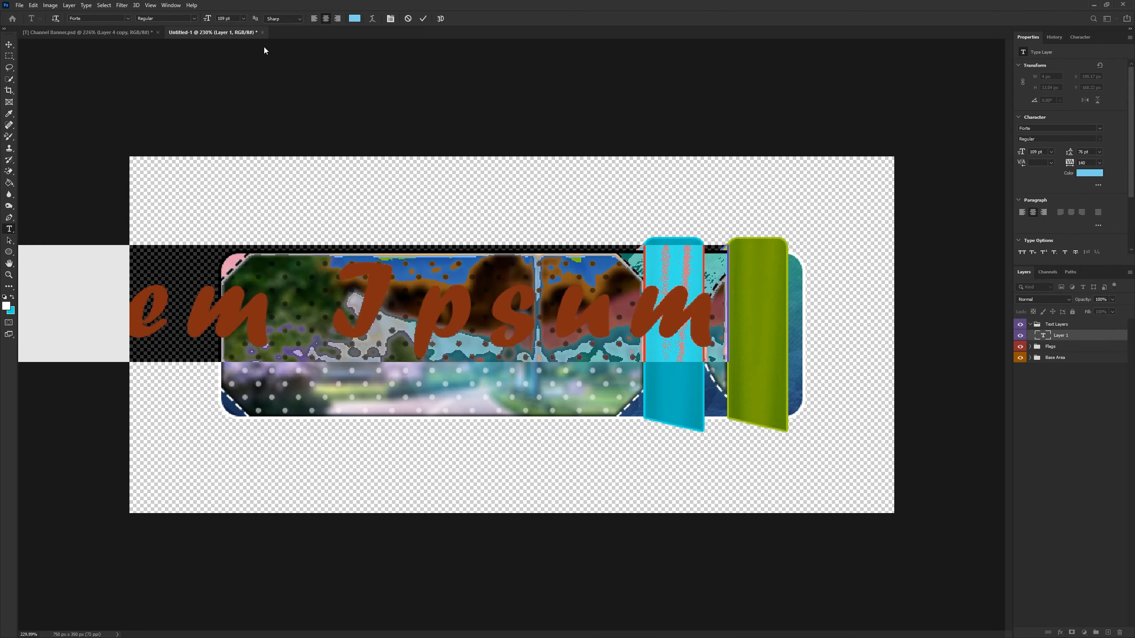
left_click(355, 18)
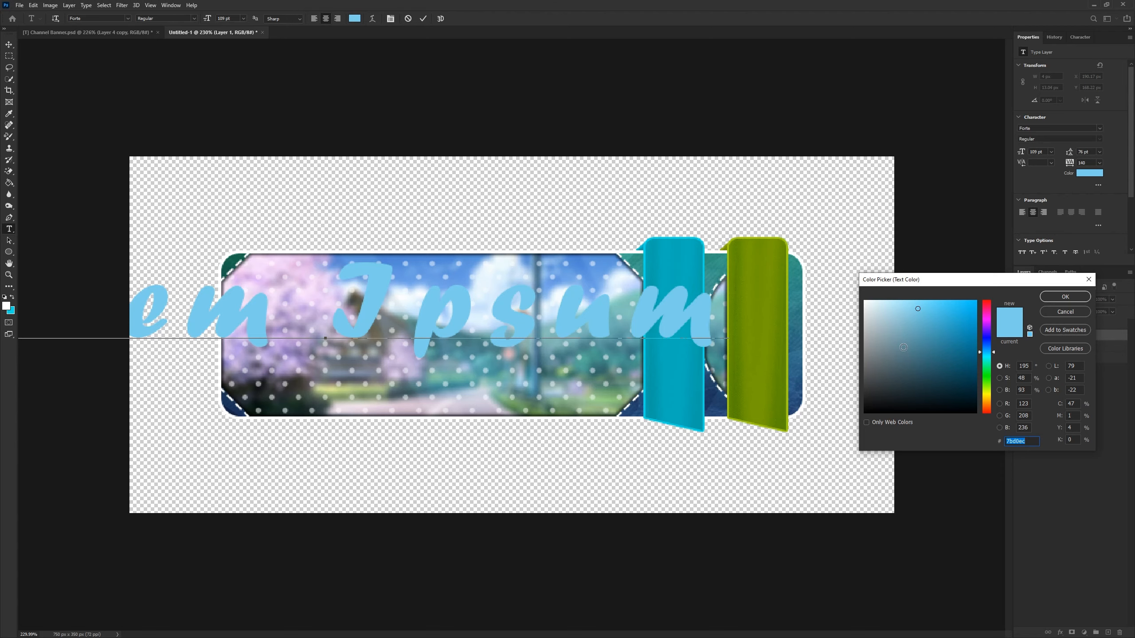
left_click(1039, 441)
left_click(1065, 298)
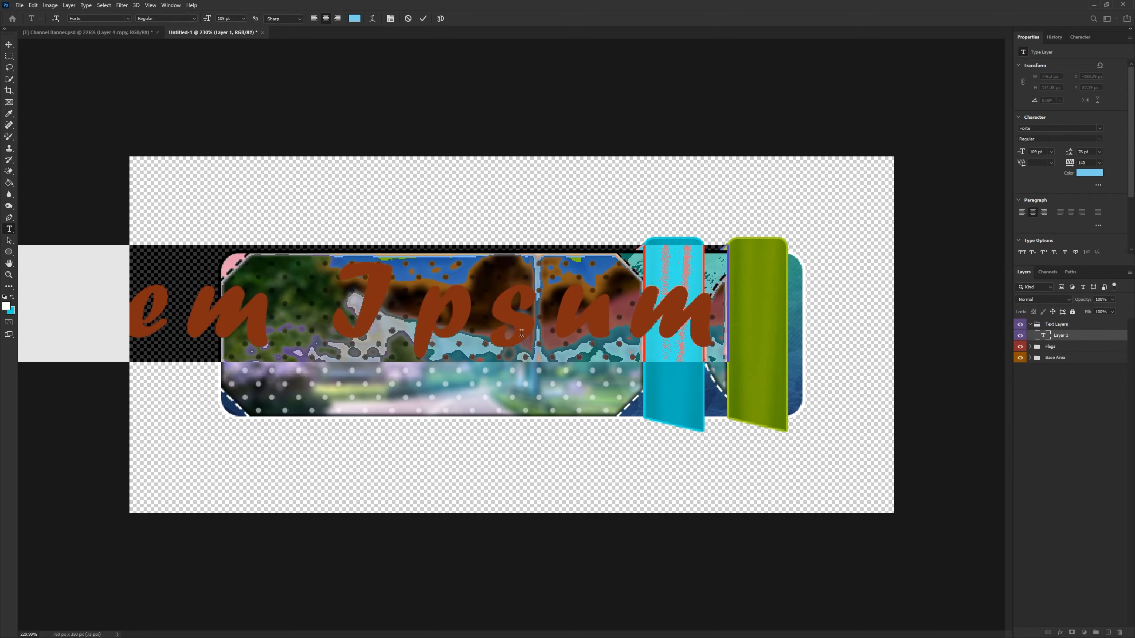
type("Rules")
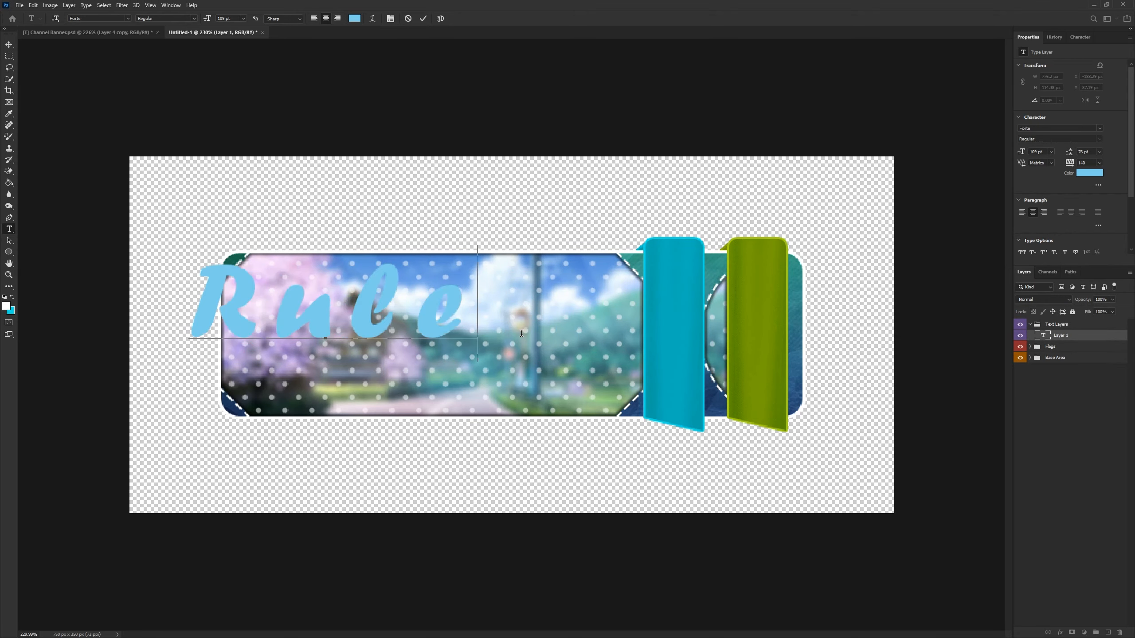
left_click(423, 20)
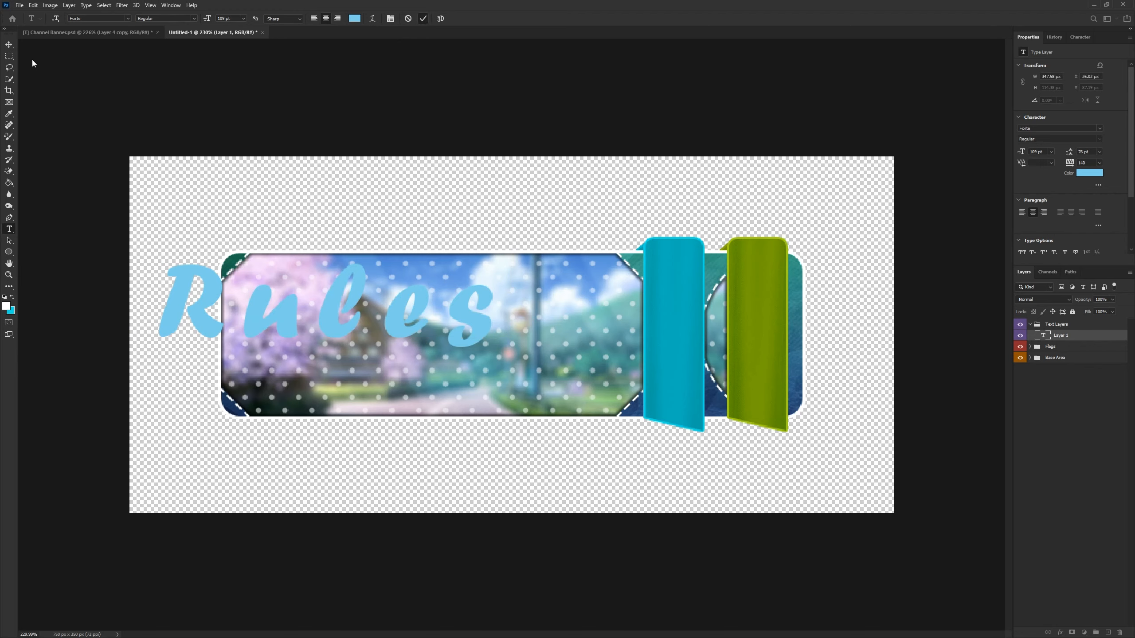
Step: Move the Rules text to the middle of the artwork area beside the blue flag
key("v")
left_click_drag(298, 313, 288, 348)
left_click_drag(282, 346, 383, 345)
left_click_drag(337, 345, 328, 345)
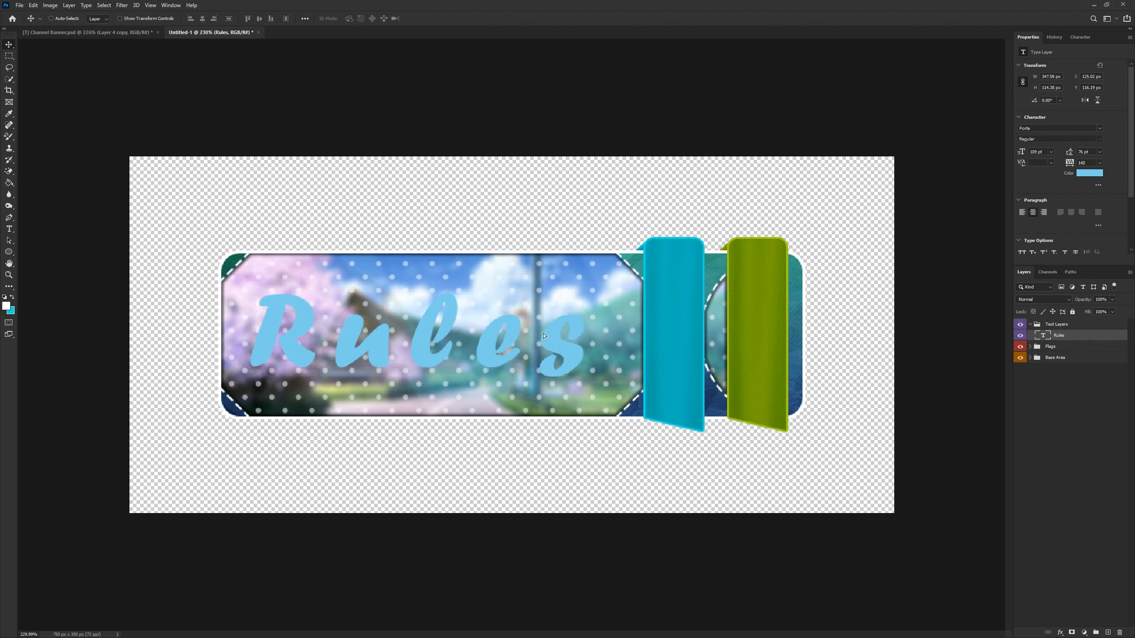
Step: Add a white Stroke with Inside position to the Rules text, leaving Inner Shadow off
right_click(1085, 337)
left_click(1017, 247)
left_click(768, 327)
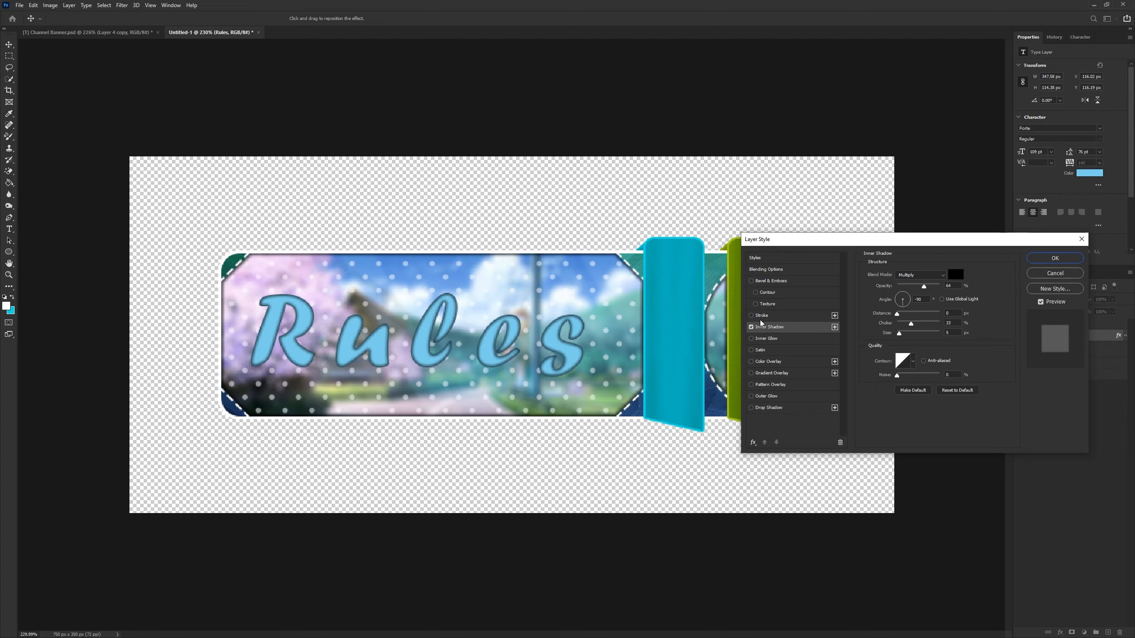
left_click(751, 326)
left_click(768, 316)
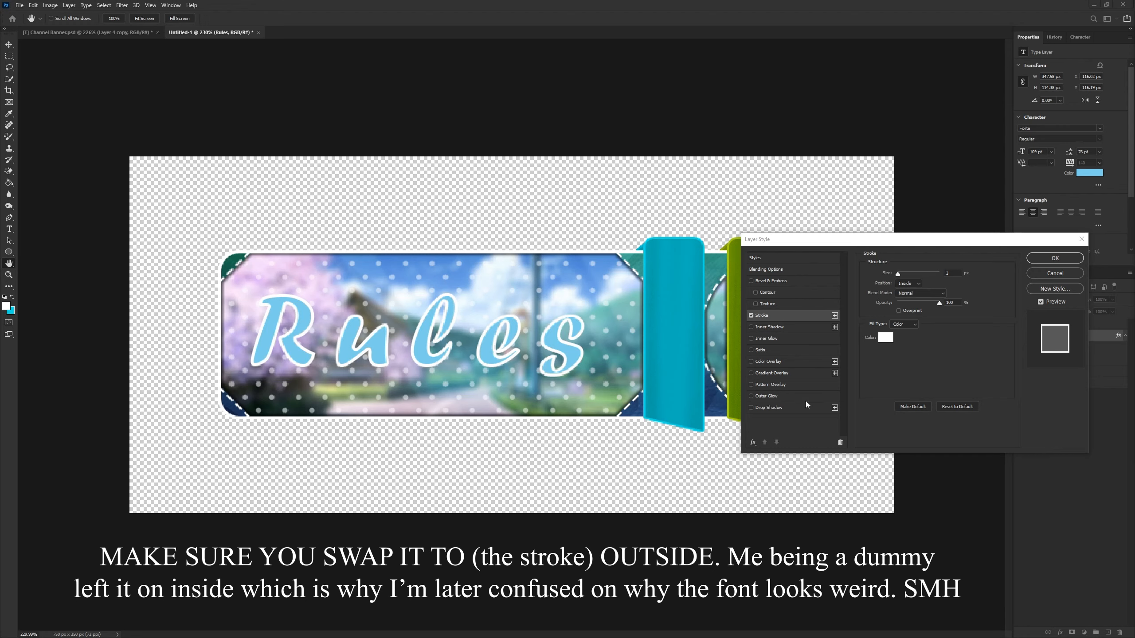
Step: Add a black Multiply Drop Shadow to the Rules text with 47% opacity, 8 px distance, 0% spread and 3 px size
left_click(777, 410)
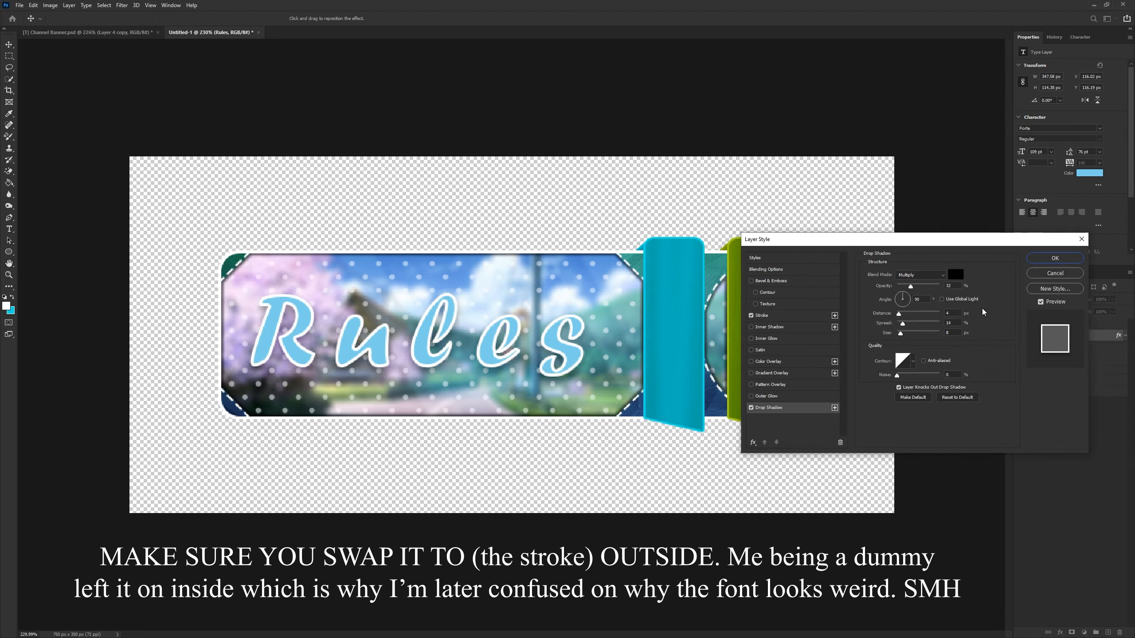
type("47")
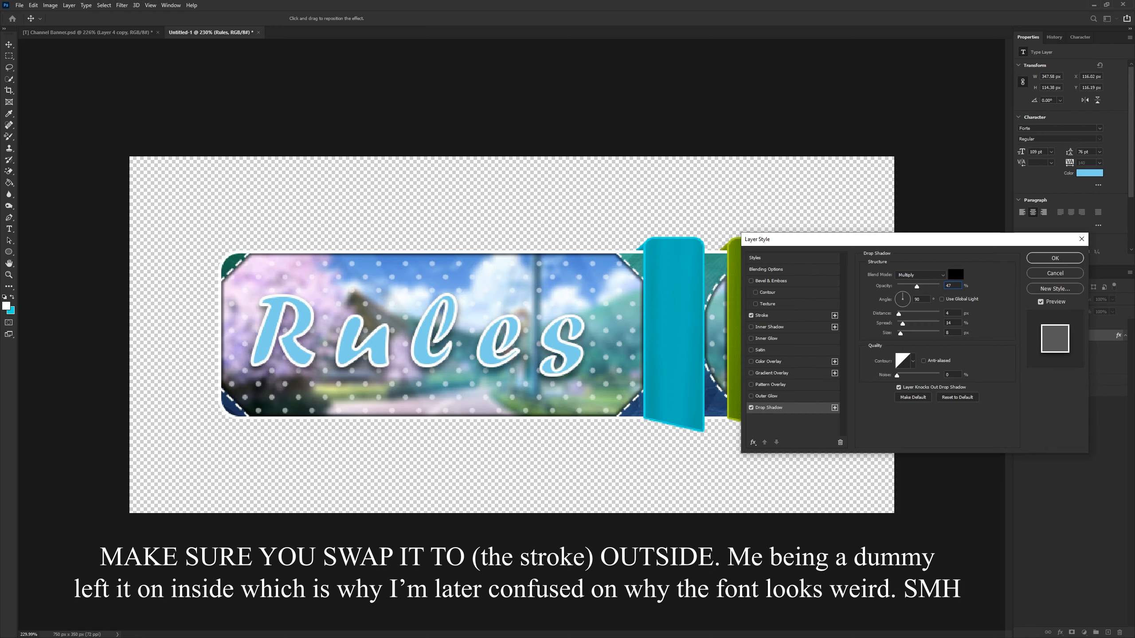
type("8")
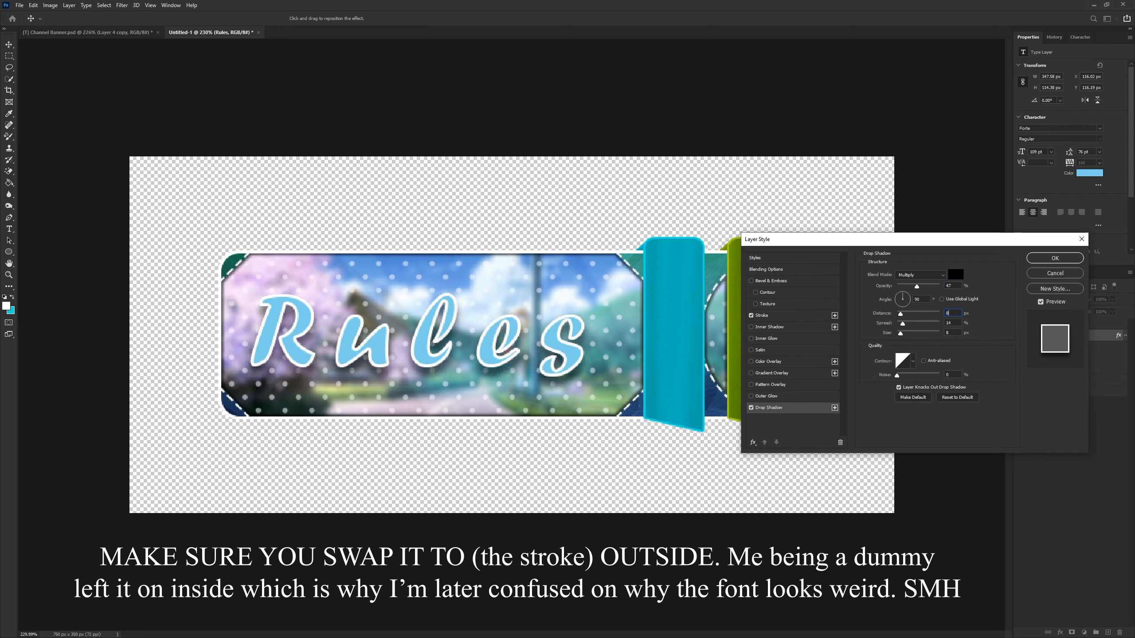
type("0")
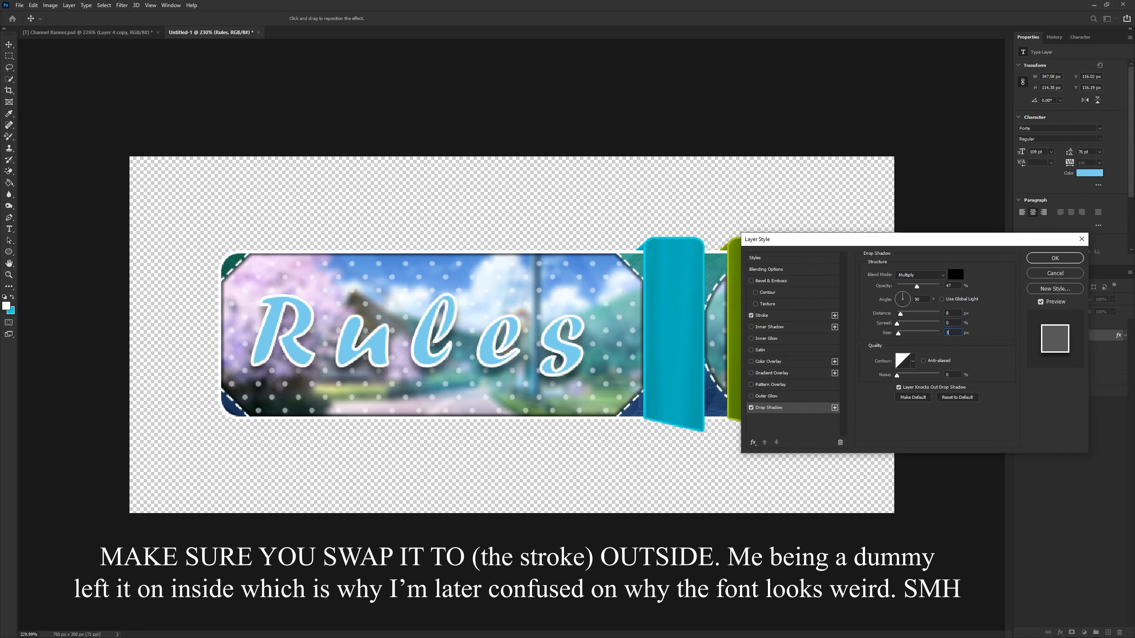
type("3")
left_click(1041, 261)
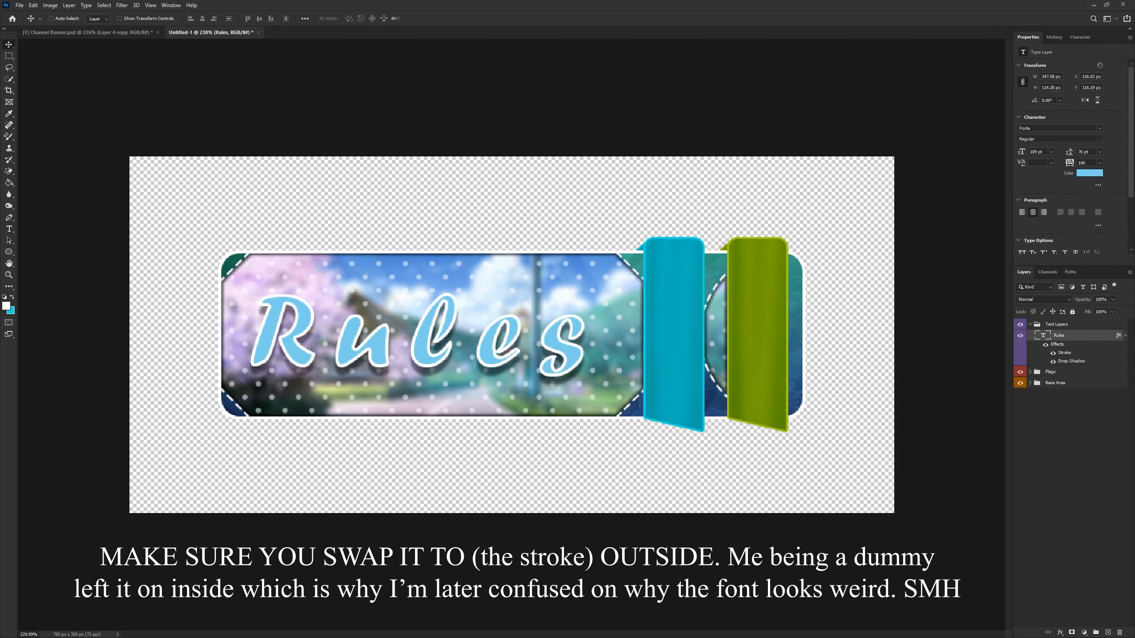
Step: Duplicate the Left Area's Image layer and move the copy above the Rules text in Text Layers
left_click(1030, 383)
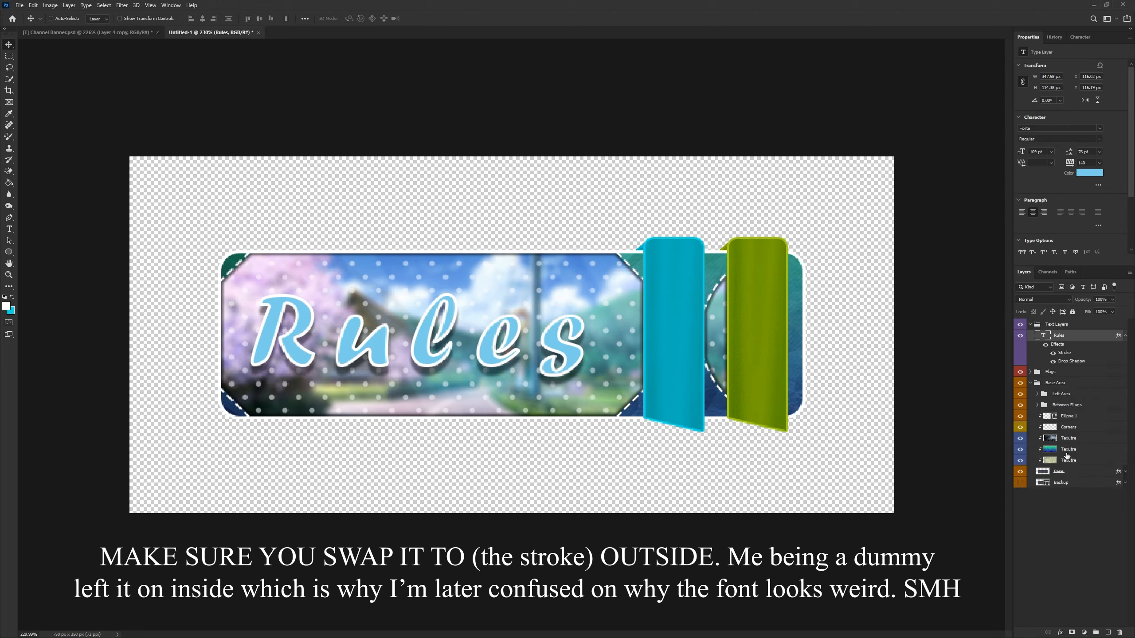
left_click(1038, 394)
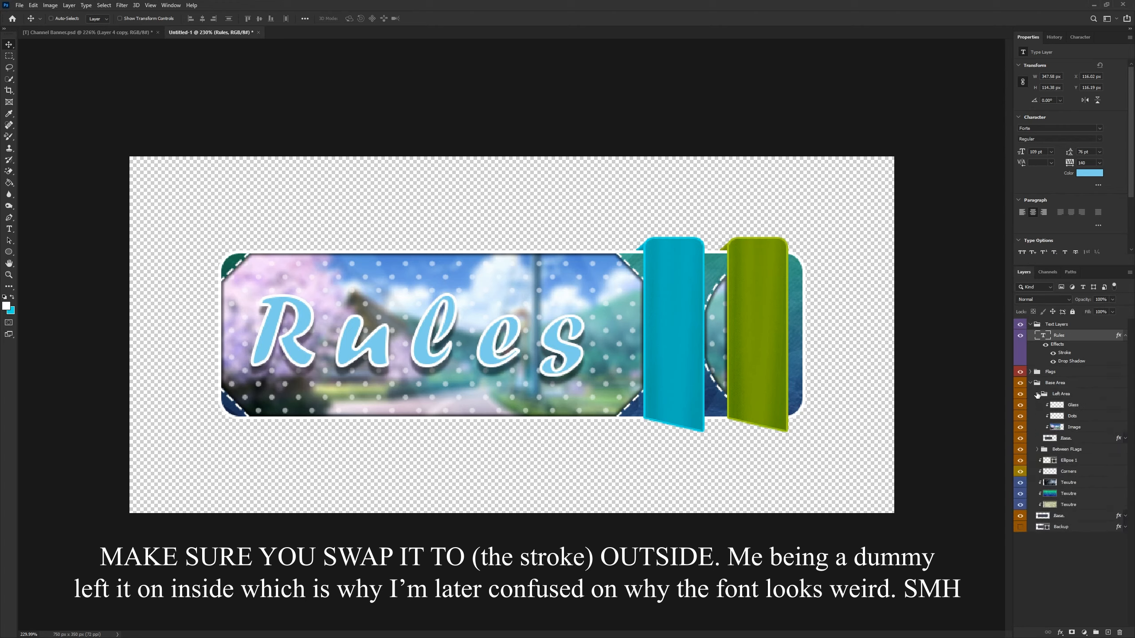
left_click(1082, 427)
key("ctrl+j")
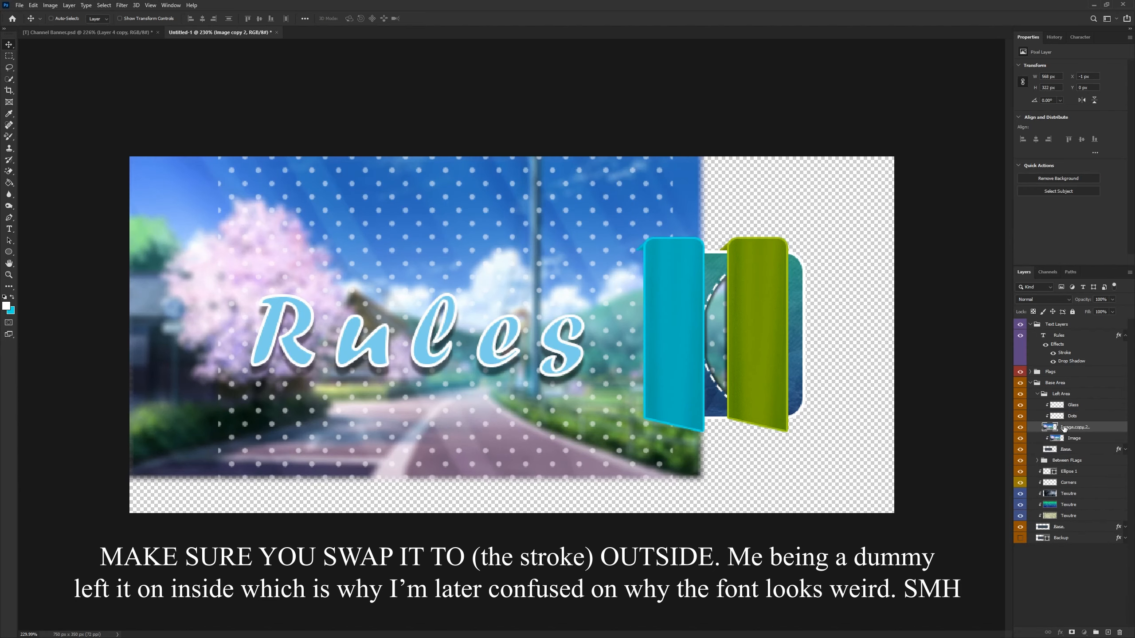
left_click_drag(1067, 429, 1065, 333)
Step: Restore the clipping of the Left Area's Glass layer and collapse the Left Area group
left_click(1071, 422, "alt")
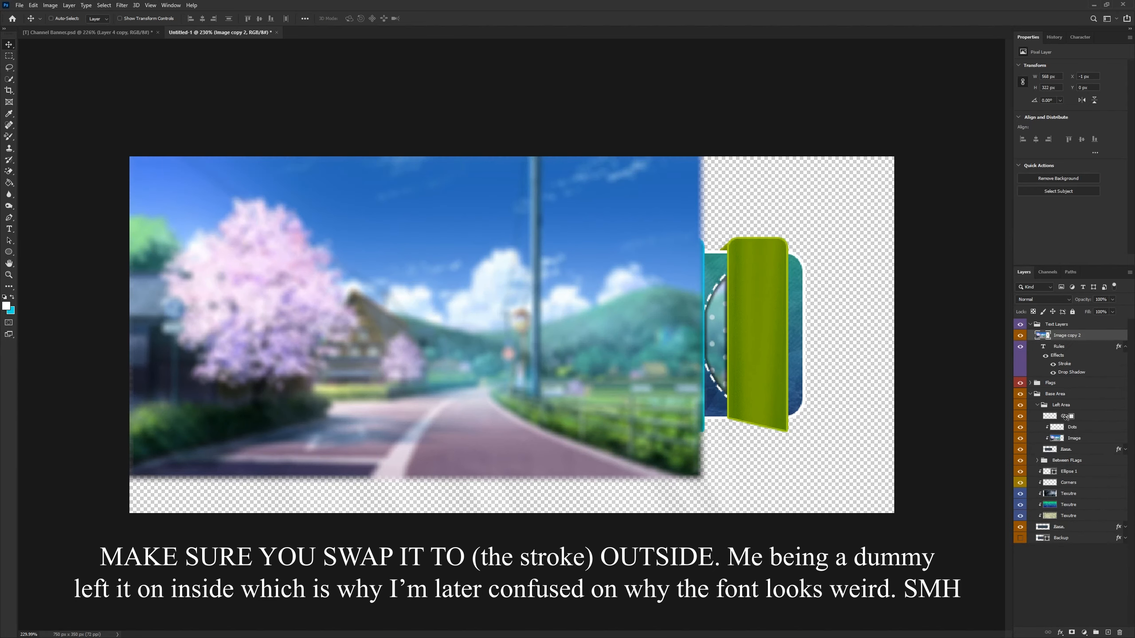
left_click(1037, 406)
left_click(1037, 406)
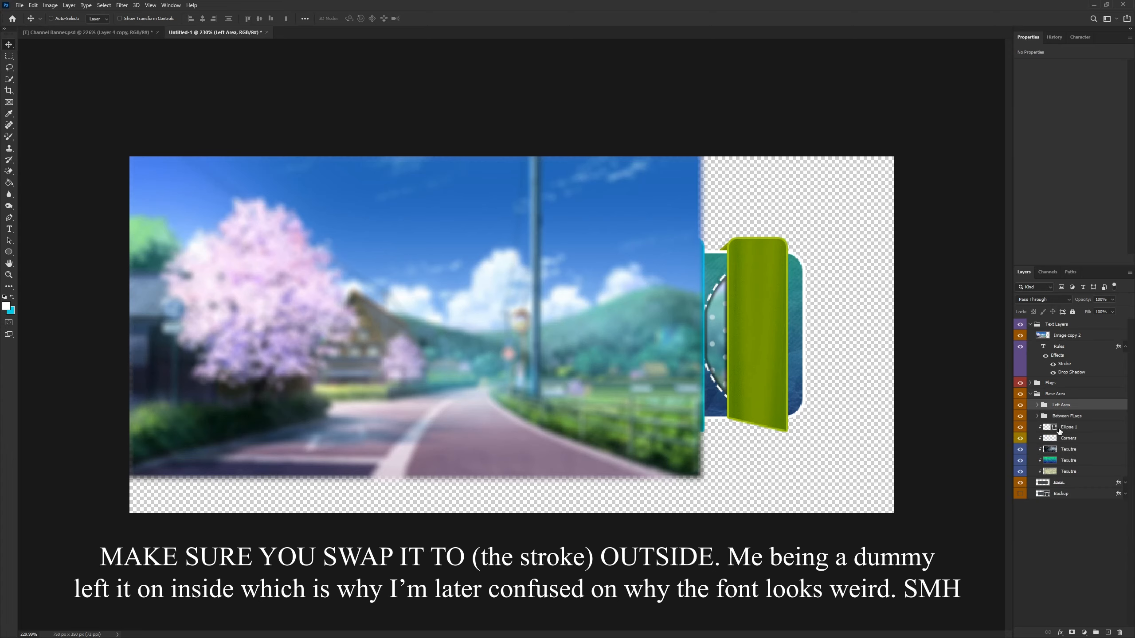
Step: Group the layers from Ellipse 1 down to Backup as Main Base and collapse the Base Area group
left_click(1069, 427)
left_click(1066, 471, "shift")
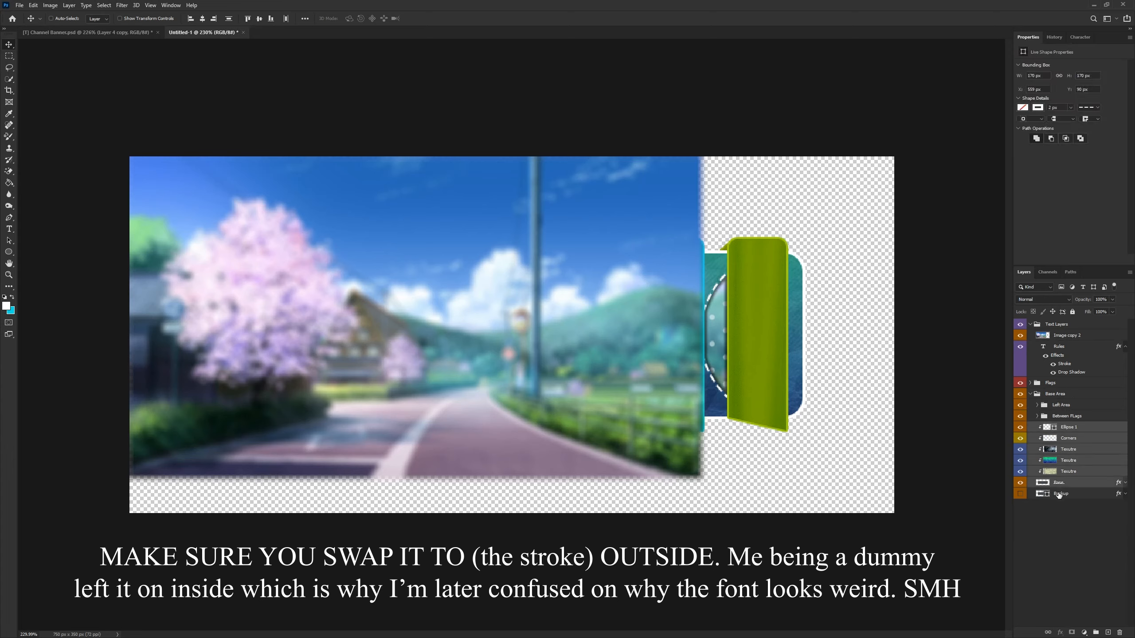
left_click(1059, 494, "shift")
key("ctrl+g")
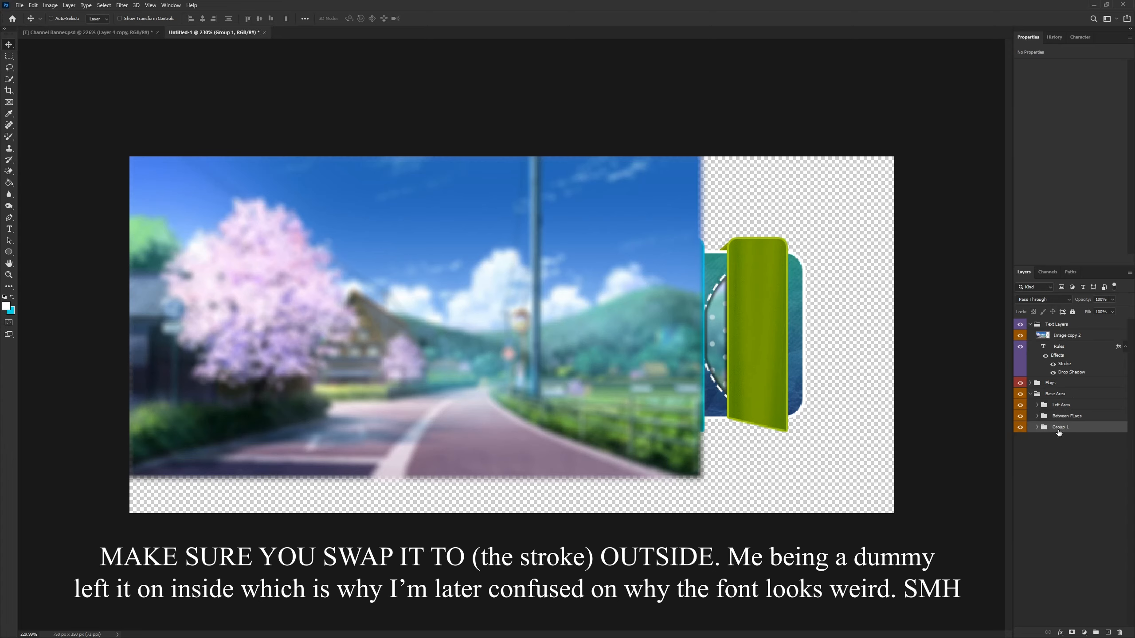
double_click(1061, 427)
type("Main Base")
key("Return")
left_click(1032, 395)
Step: Clip Image copy 2 to the Rules text and set its blend mode to Linear Burn
left_click(1086, 340)
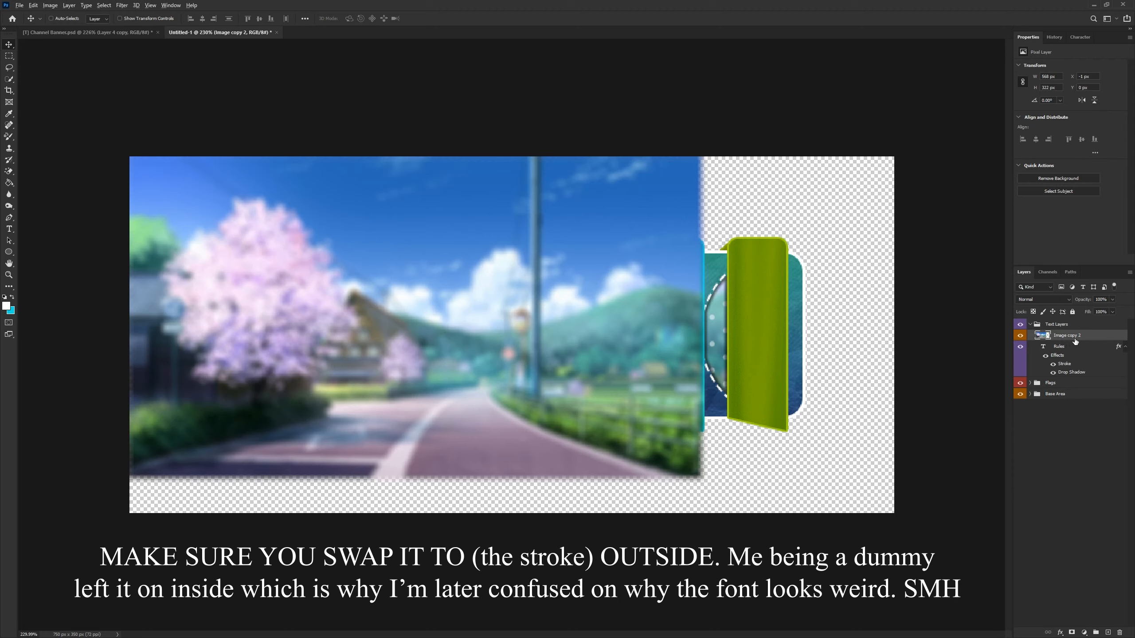
left_click(1068, 340, "alt")
left_click(1042, 299)
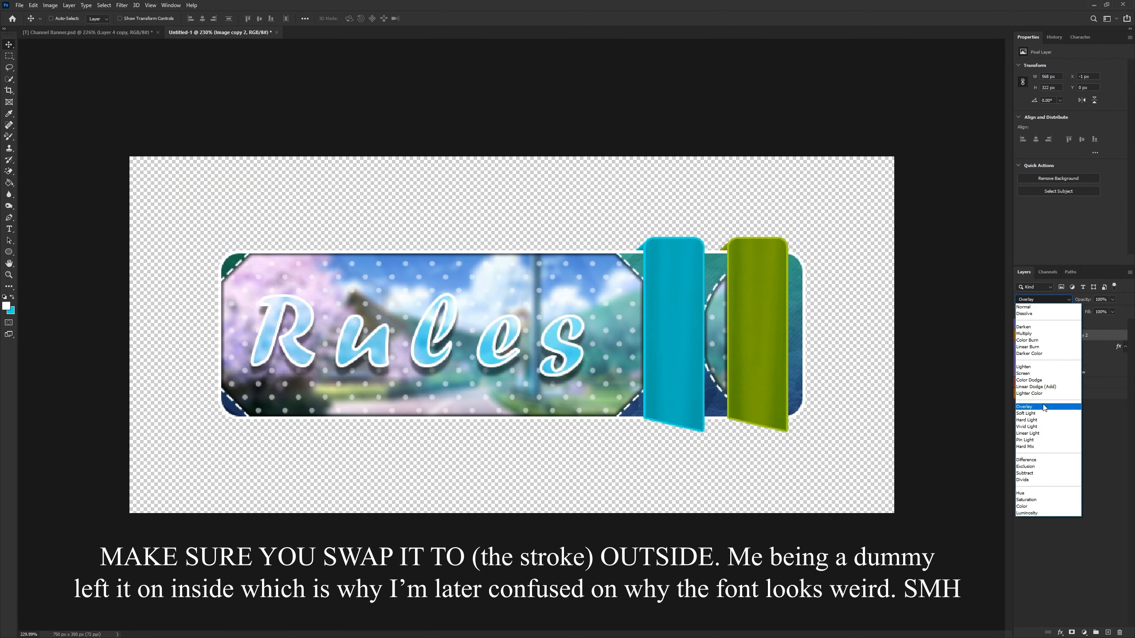
left_click(1030, 348)
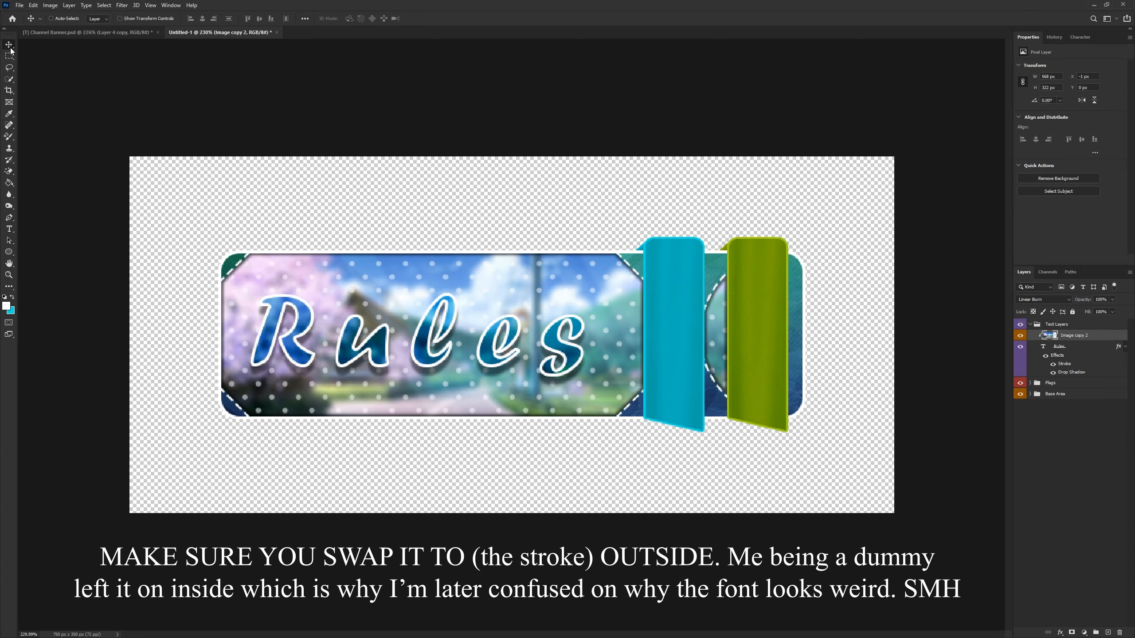
Step: Shift Image copy 2 slightly upward within the Rules letters and collapse the Text Layers group
scroll(512, 334, "down", 3)
mouse_move(490, 327)
left_mouse_down()
mouse_move(501, 333)
mouse_move(500, 308)
left_mouse_up()
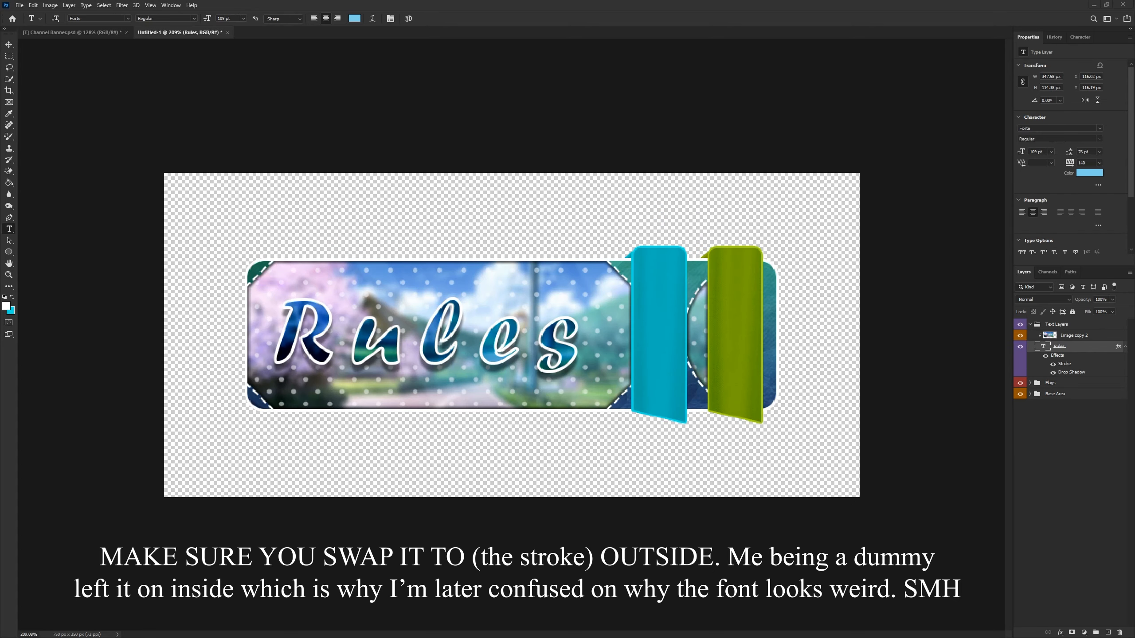
left_click(1124, 348)
left_click(1031, 324)
left_click(962, 406)
Step: Compare the Rules text and its type settings with the Rules text in Channel Banner.psd
scroll(540, 451, "down", 4)
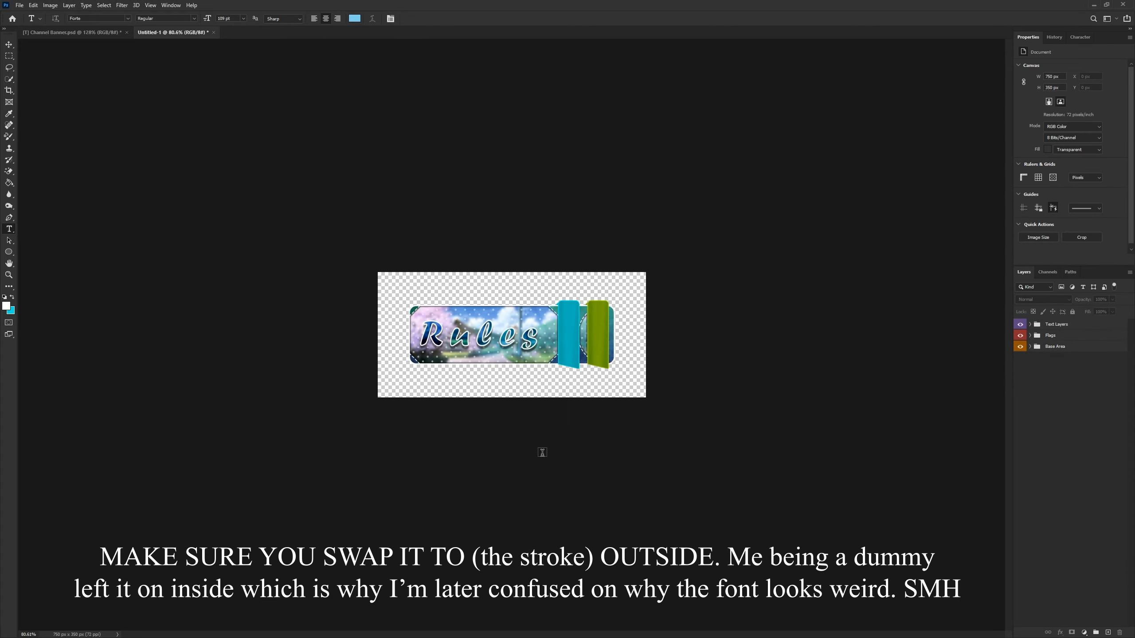
scroll(414, 329, "up", 1)
left_click(382, 328)
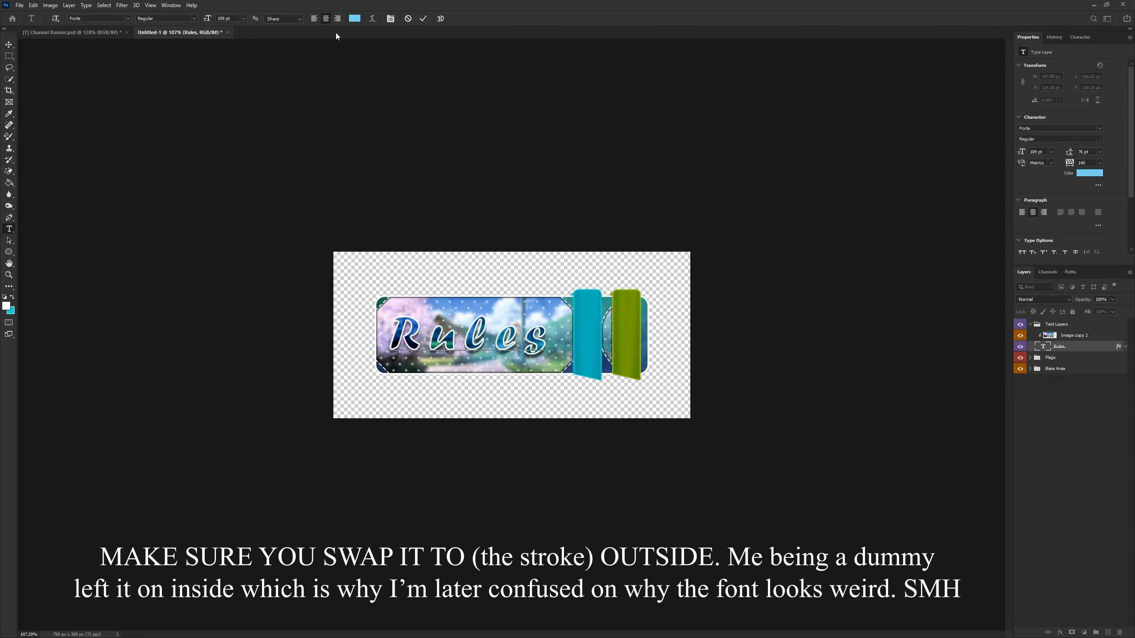
left_click(406, 20)
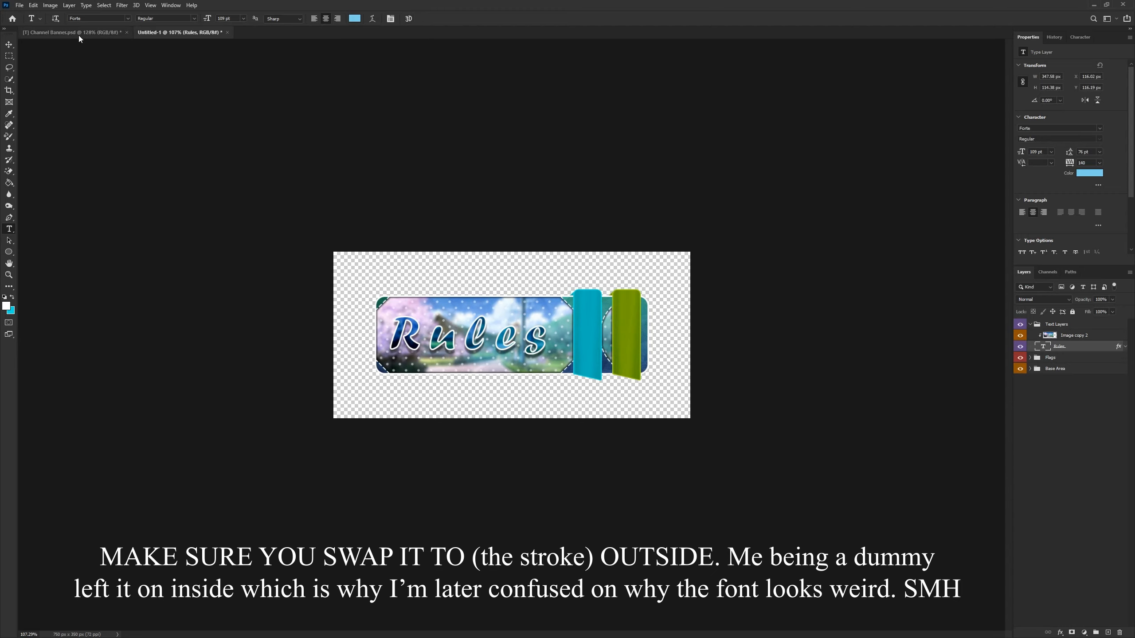
left_click(78, 32)
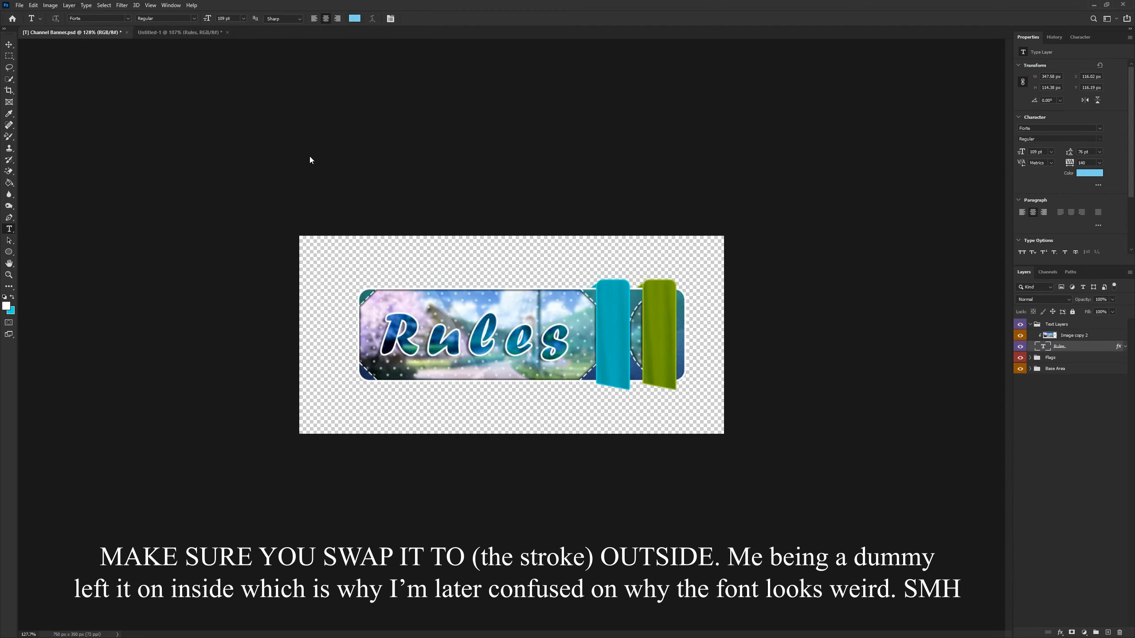
left_click(486, 337)
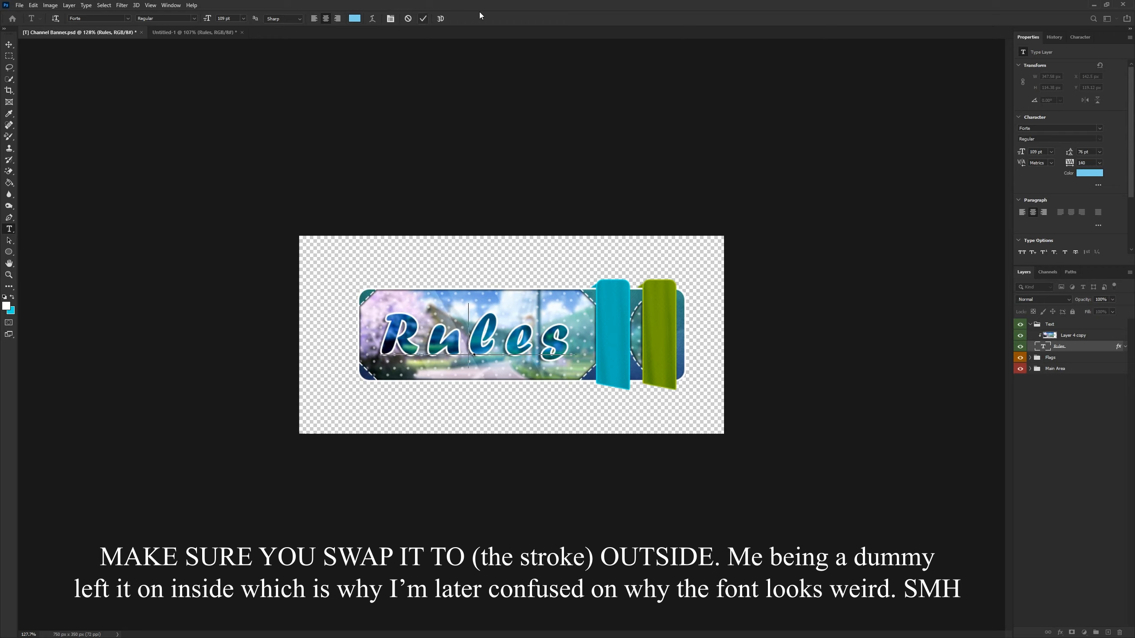
left_click(408, 19)
left_click(173, 34)
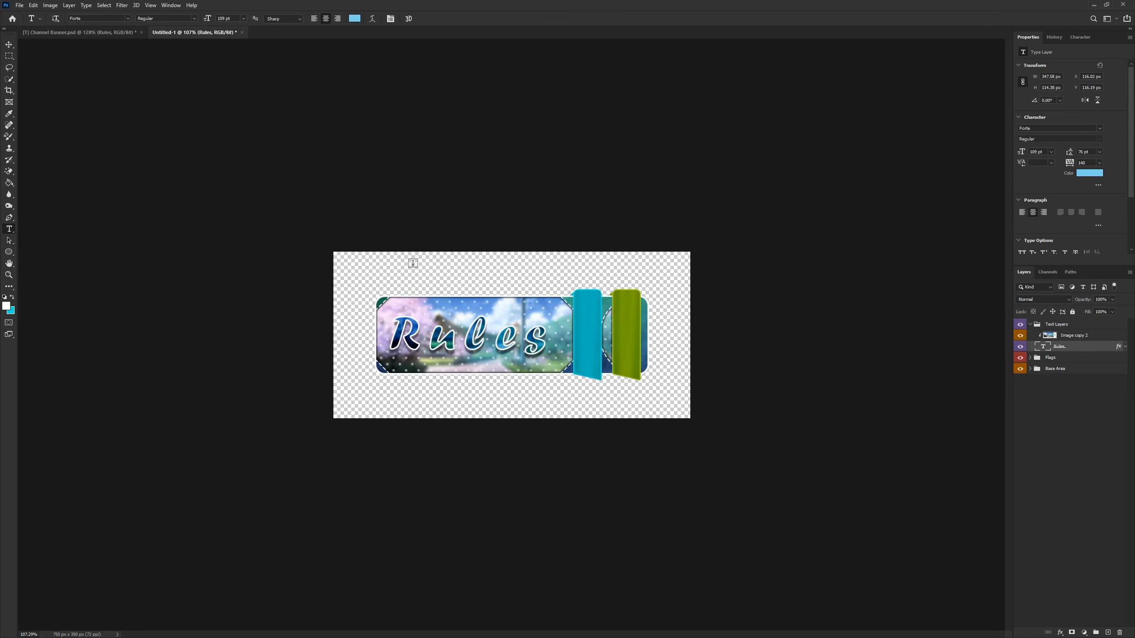
Step: Select the whole Rules text and check its available font styles, keeping Regular
scroll(299, 155, "up", 2)
double_click(431, 351)
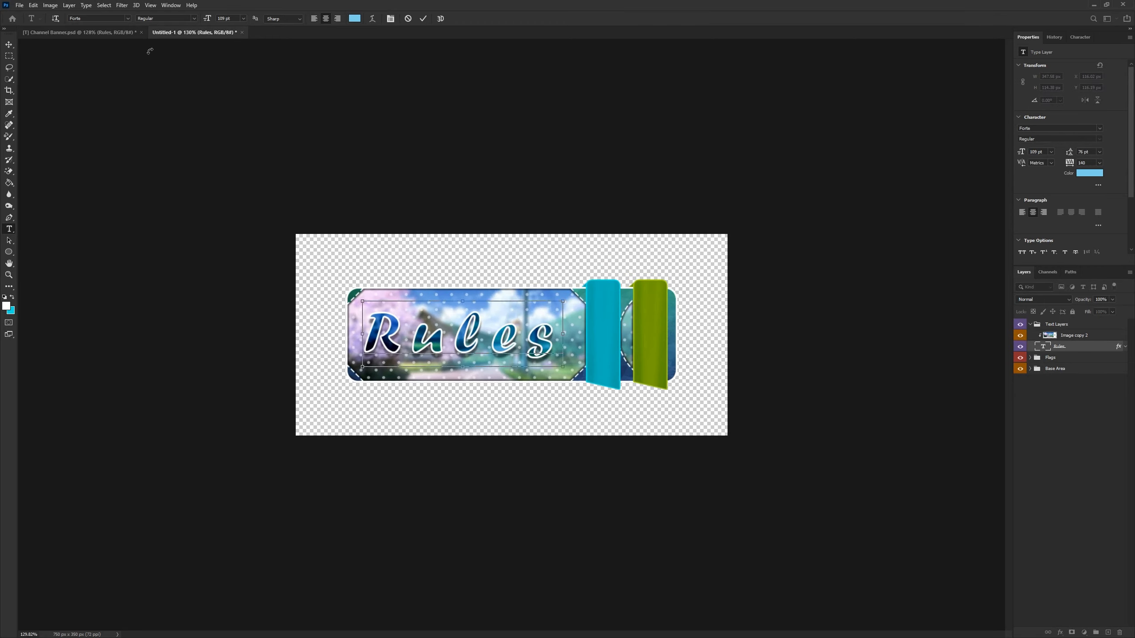
left_click(194, 18)
left_click(181, 28)
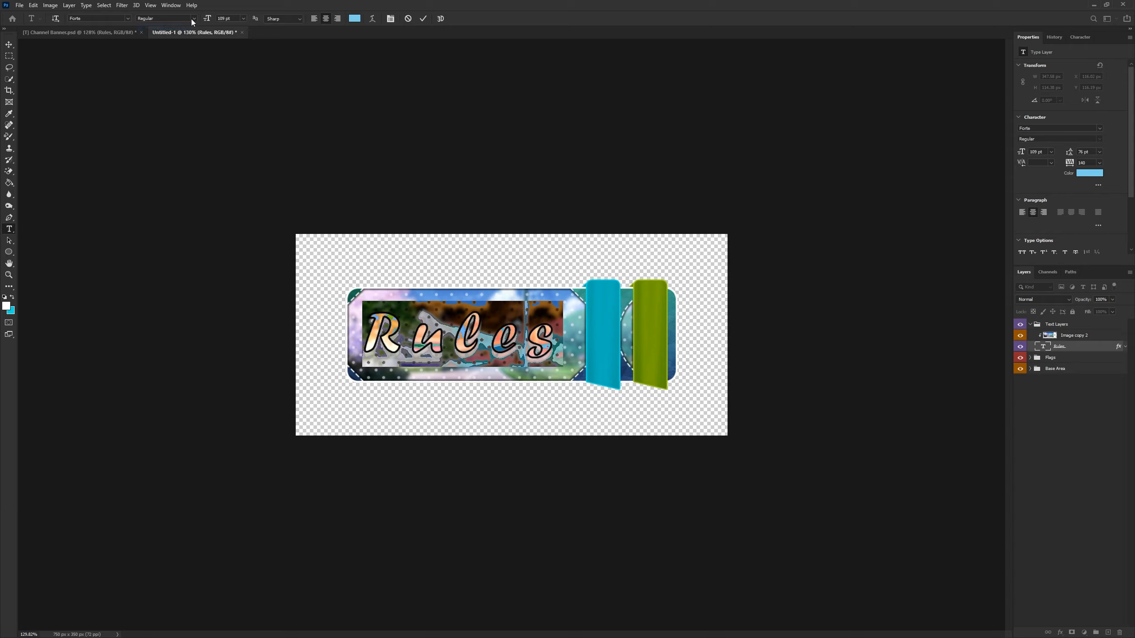
left_click(191, 19)
left_click(181, 29)
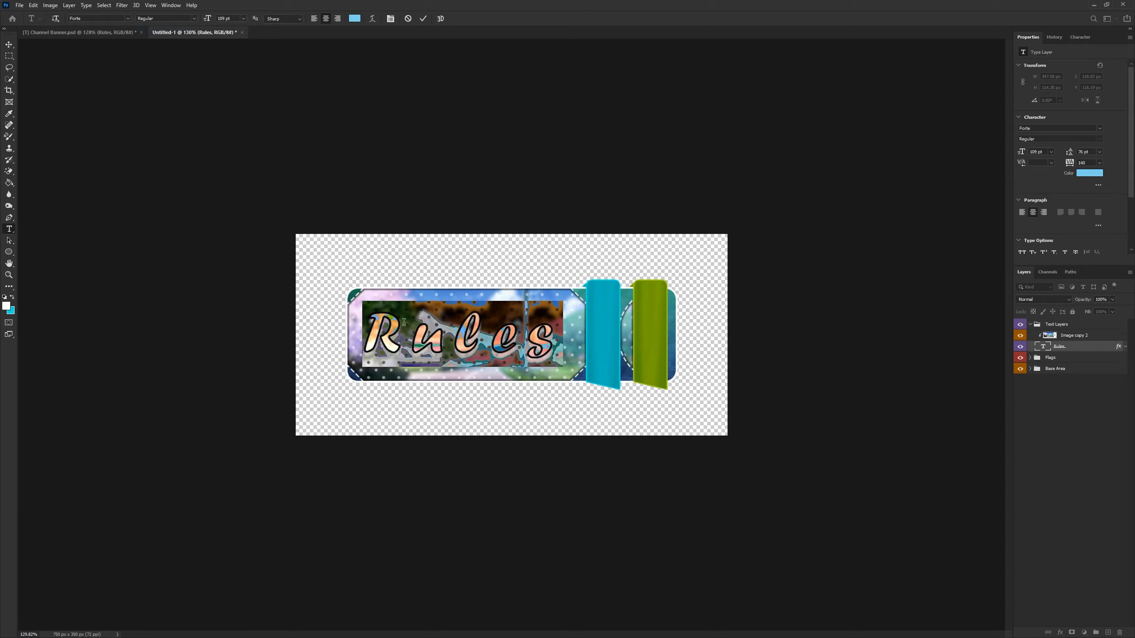